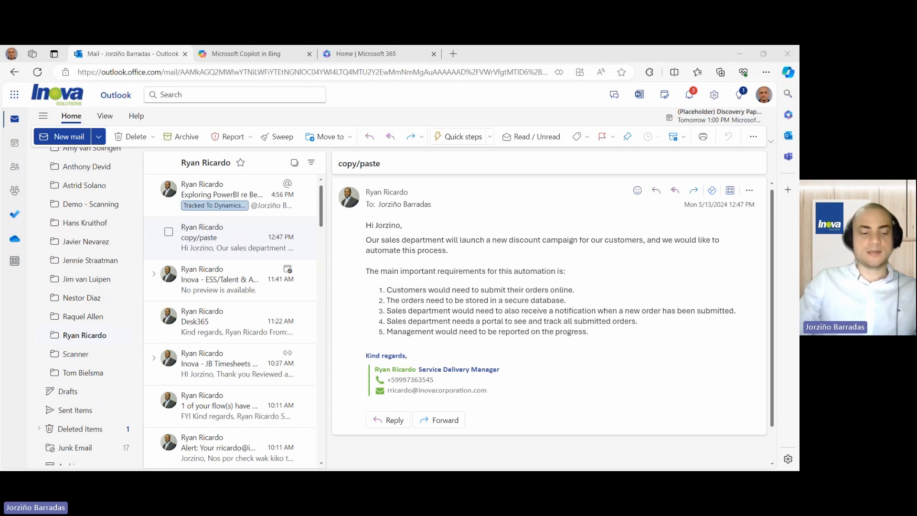
- Ask Copilot "What are Microsoft tools for building websites?" and read through its answer
left_click(224, 54)
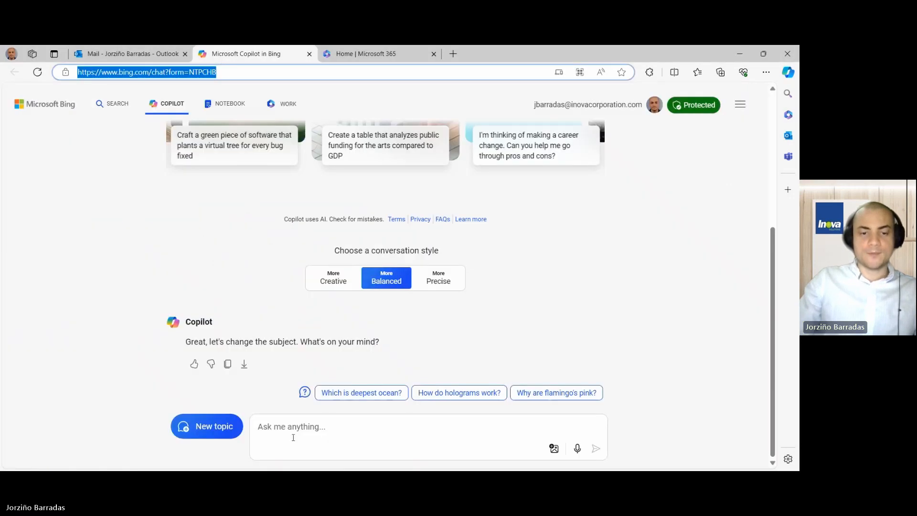
left_click(289, 430)
type("What are Microsoft tools for building websites?")
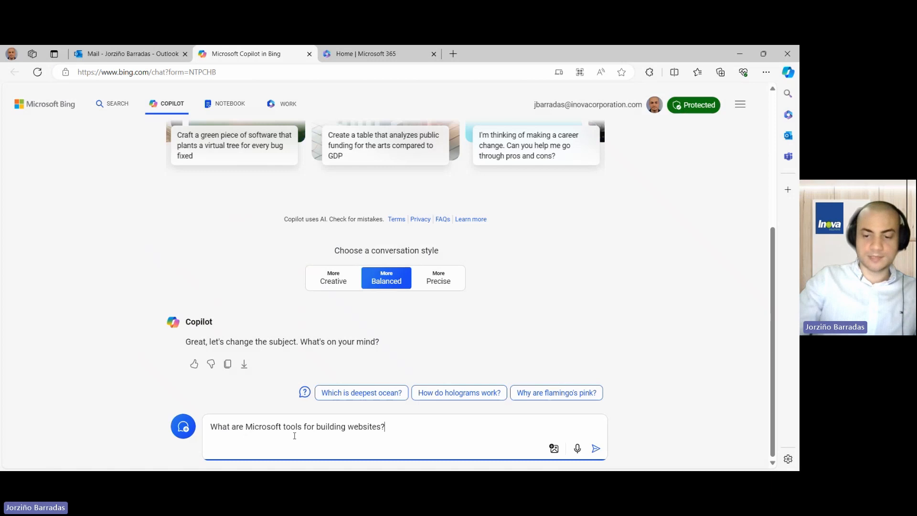
key("Return")
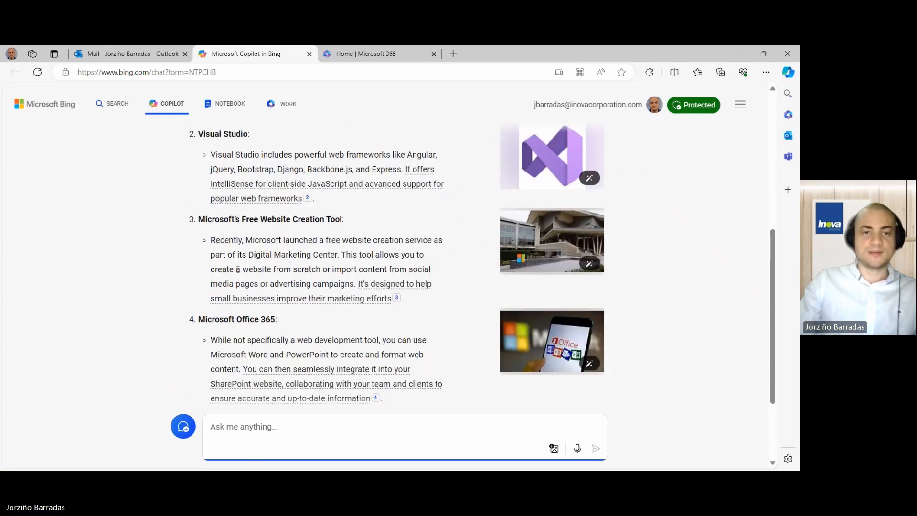
scroll(238, 269, "up", 4)
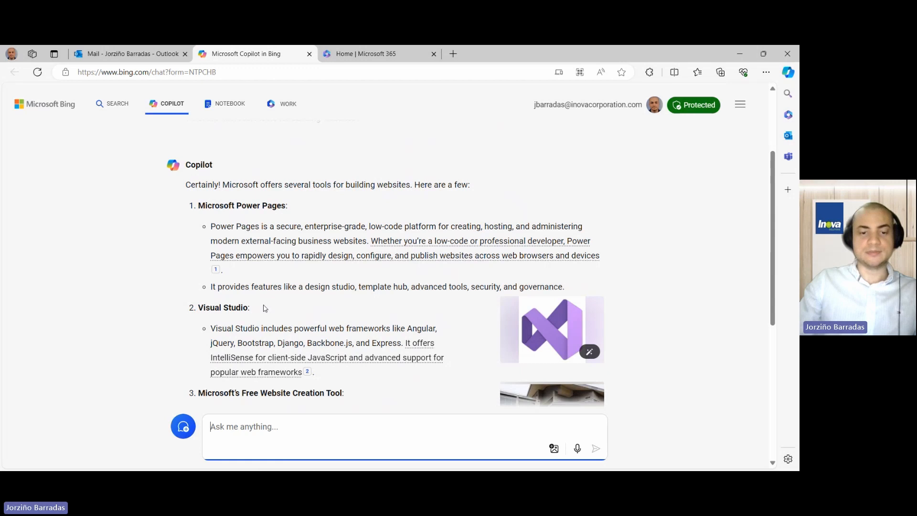
scroll(265, 308, "down", 1)
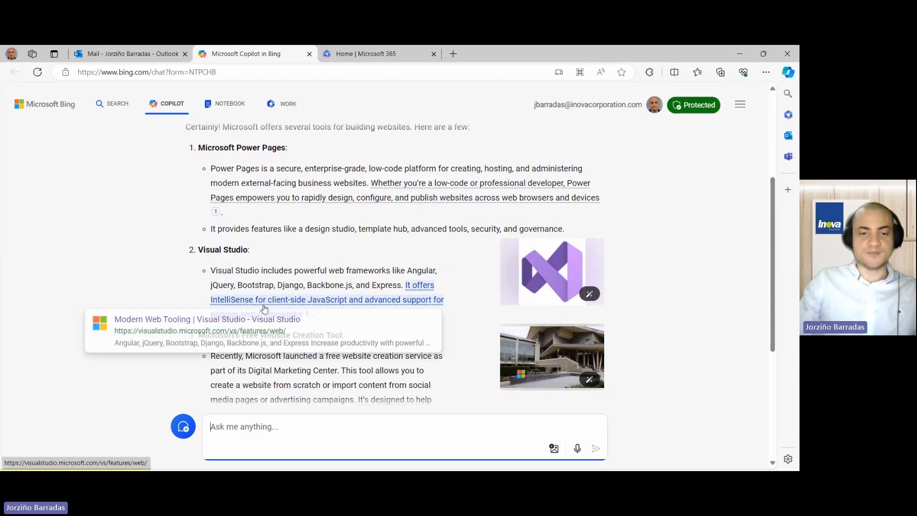
scroll(264, 309, "down", 2)
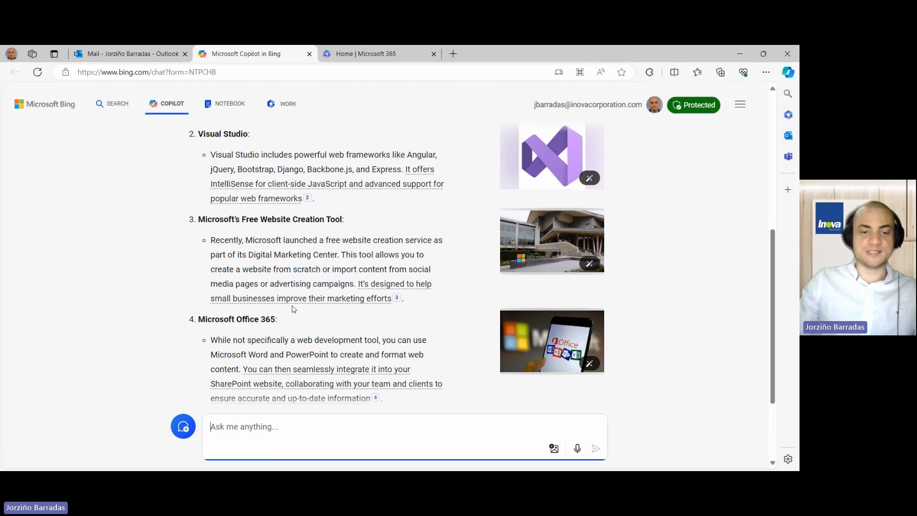
scroll(317, 259, "up", 4)
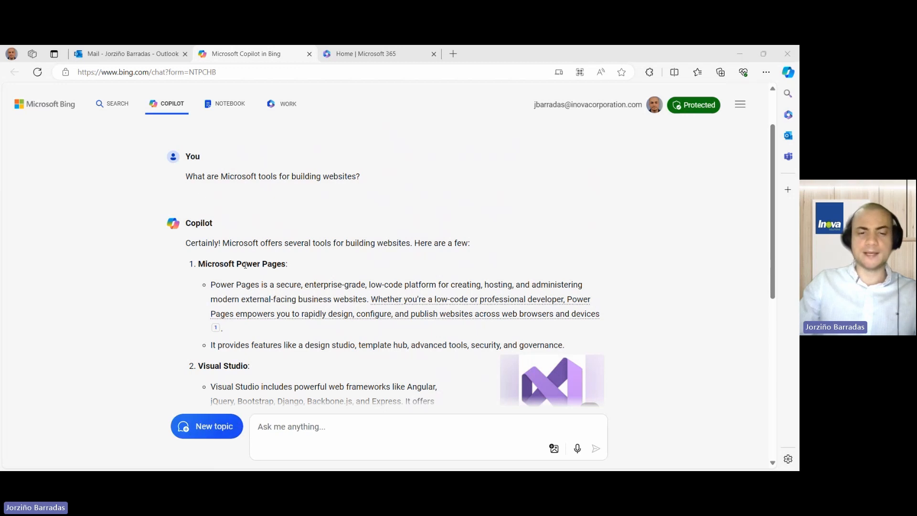
scroll(287, 344, "down", 4)
- Ask Copilot "What database can I use to store data from Power Pages?"
left_click(322, 430)
type("What database can I use to store data from Power Pages?")
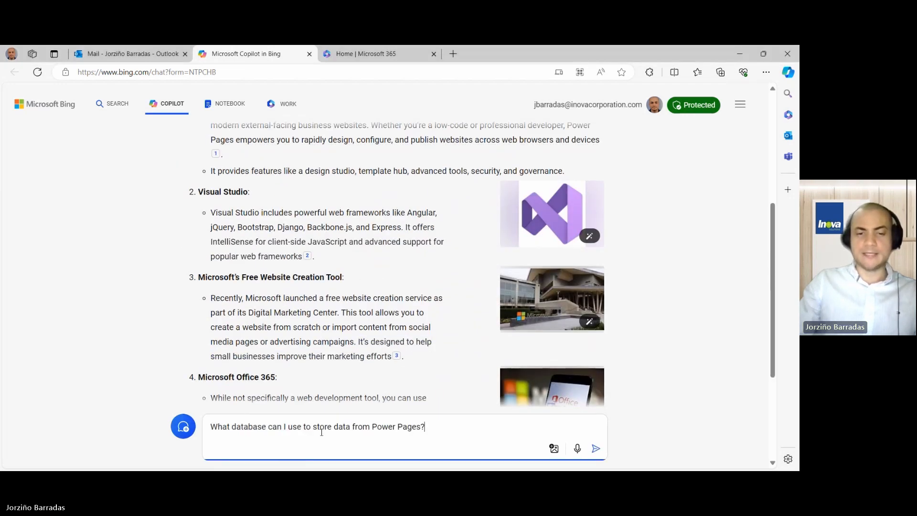
key("Return")
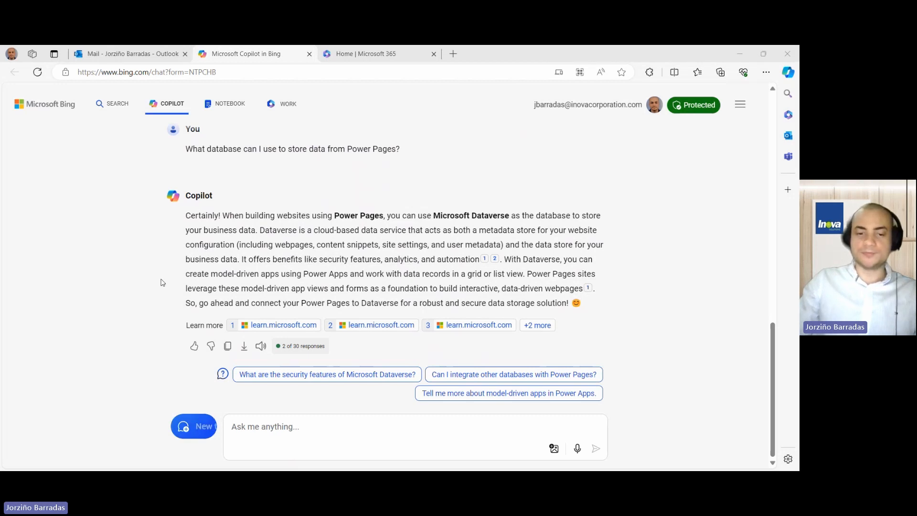
- Ask Copilot "How to access my dataverse environment?" and scroll through its four-step reply
left_click(277, 426)
type("How to access my dataverse environment?")
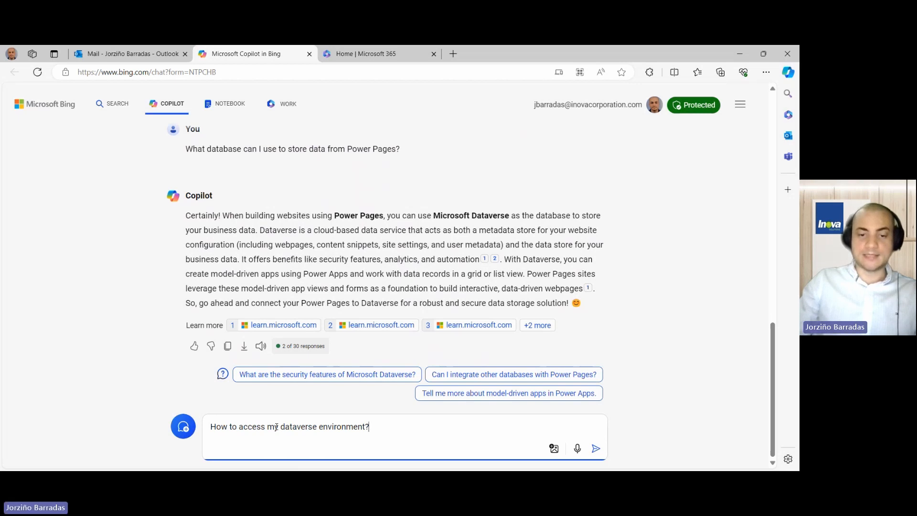
key("Return")
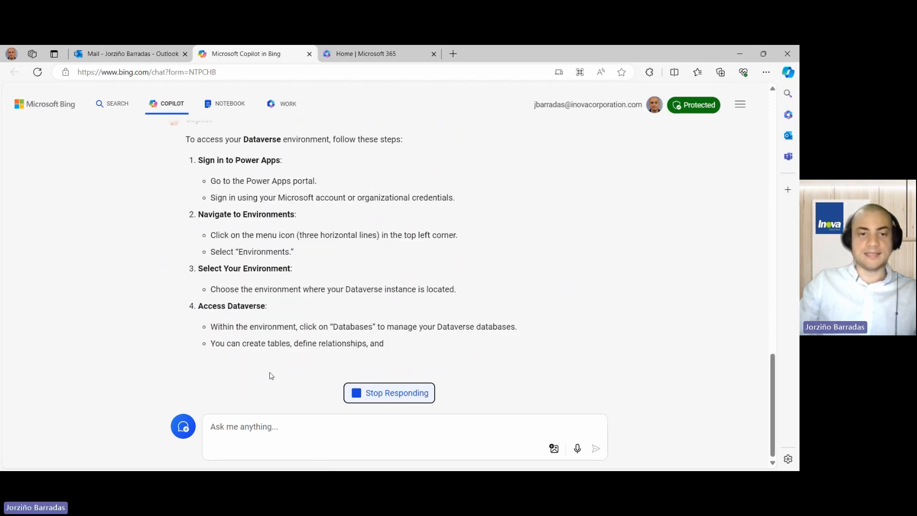
scroll(270, 361, "up", 1)
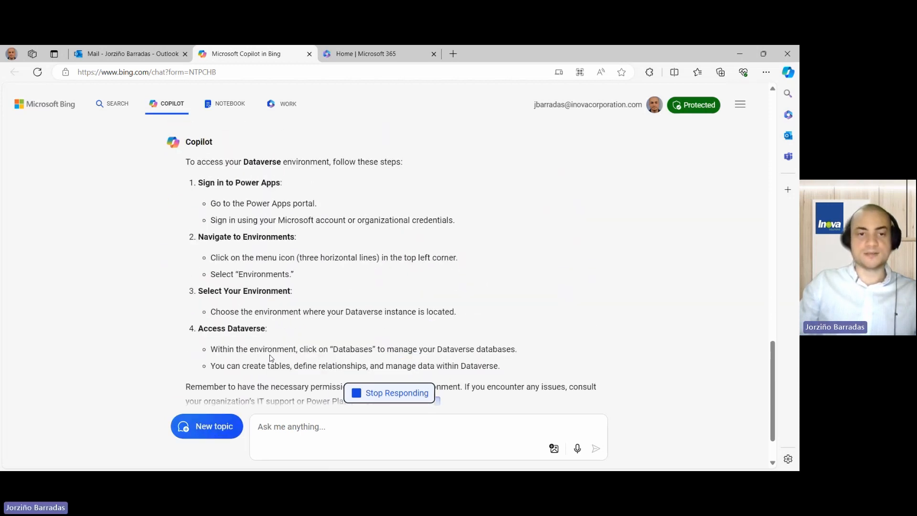
scroll(266, 335, "up", 1)
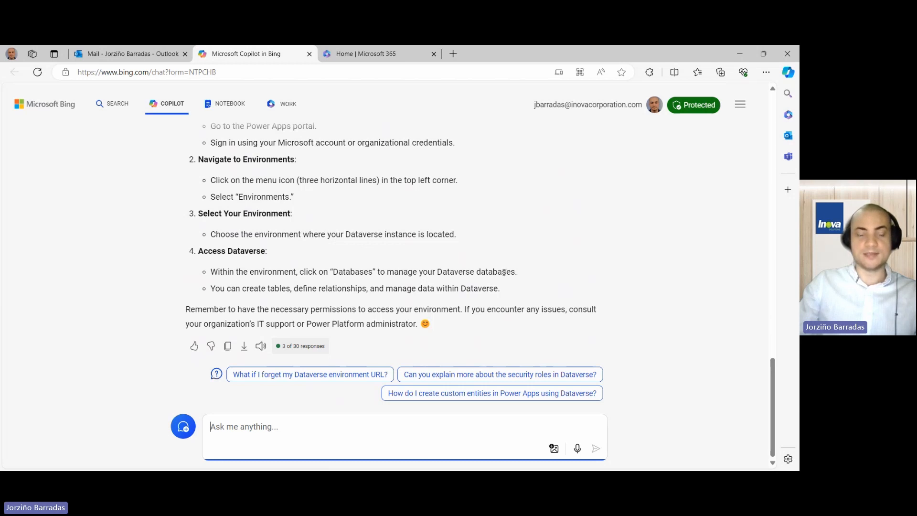
scroll(440, 277, "up", 1)
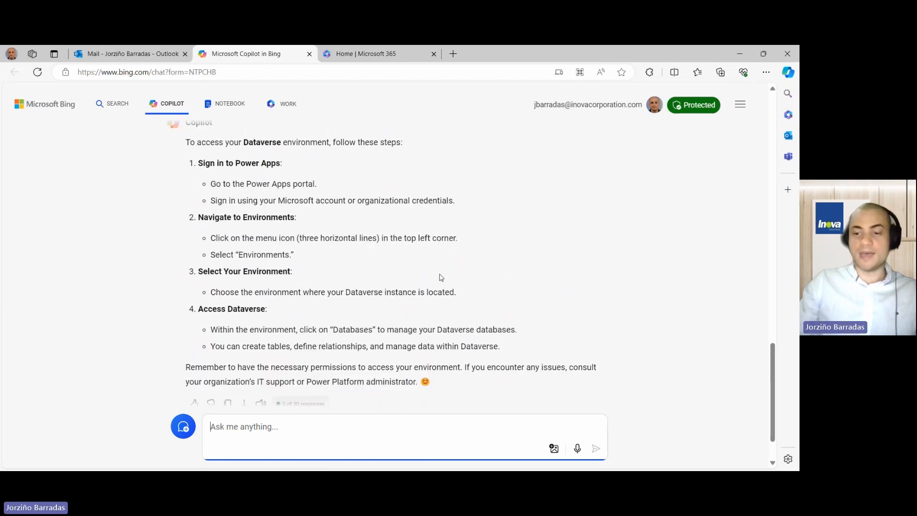
- Launch Power Apps from the Microsoft 365 app launcher and list the available environments
left_click(324, 56)
left_click(19, 94)
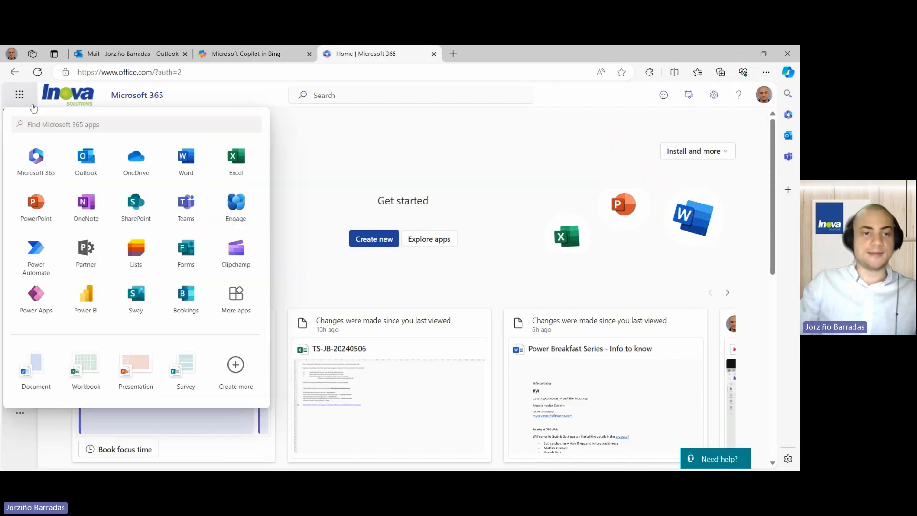
left_click(36, 296)
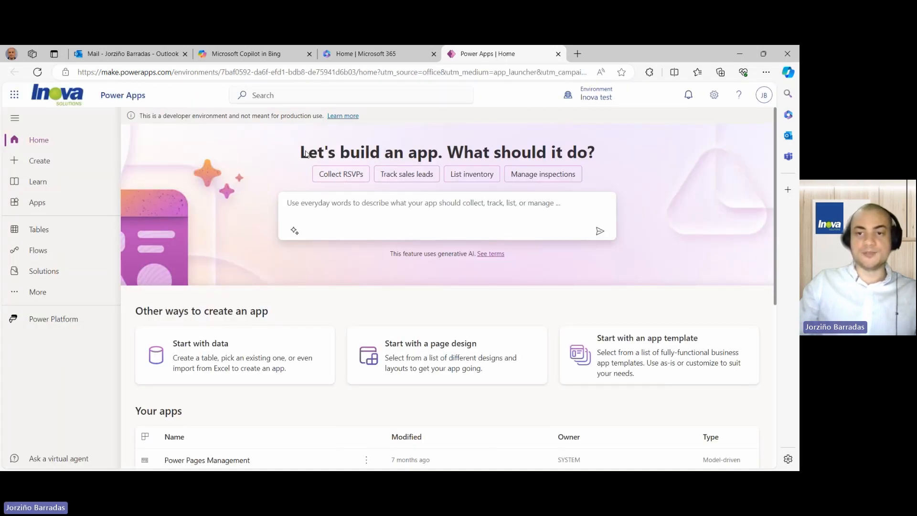
mouse_move(591, 98)
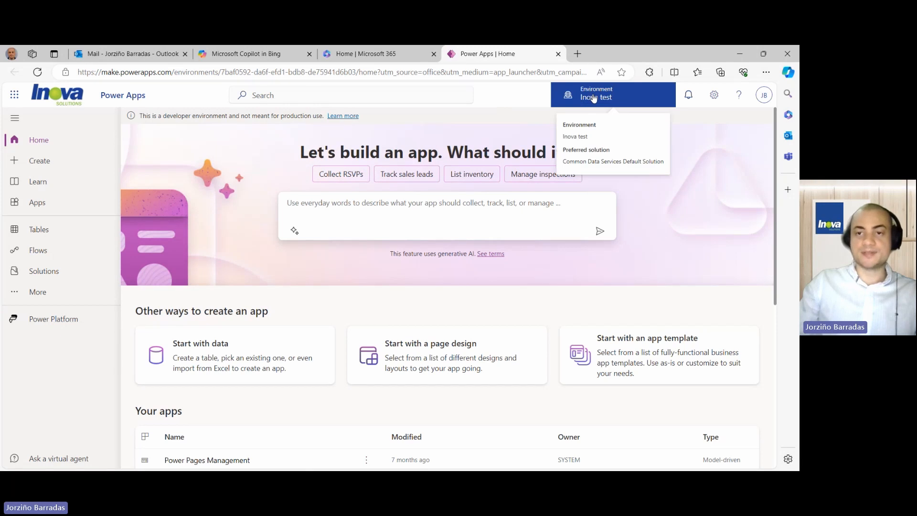
left_click(603, 99)
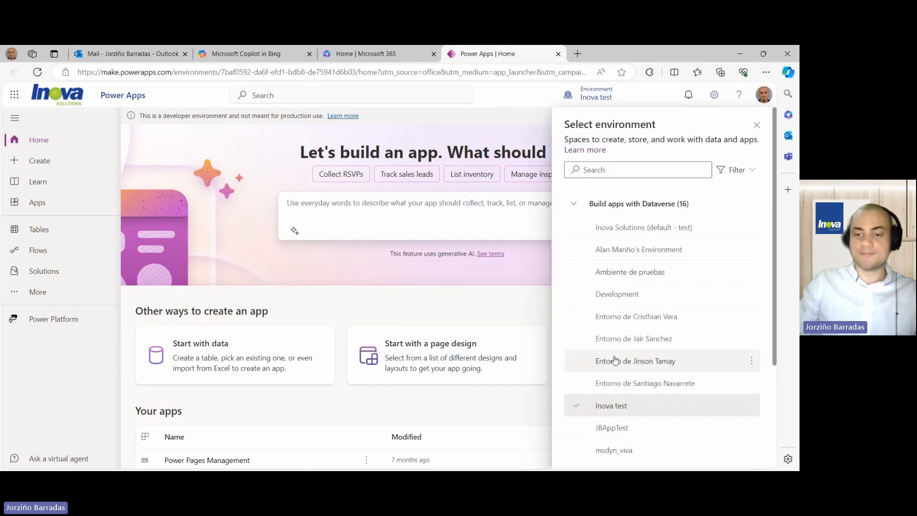
mouse_move(619, 409)
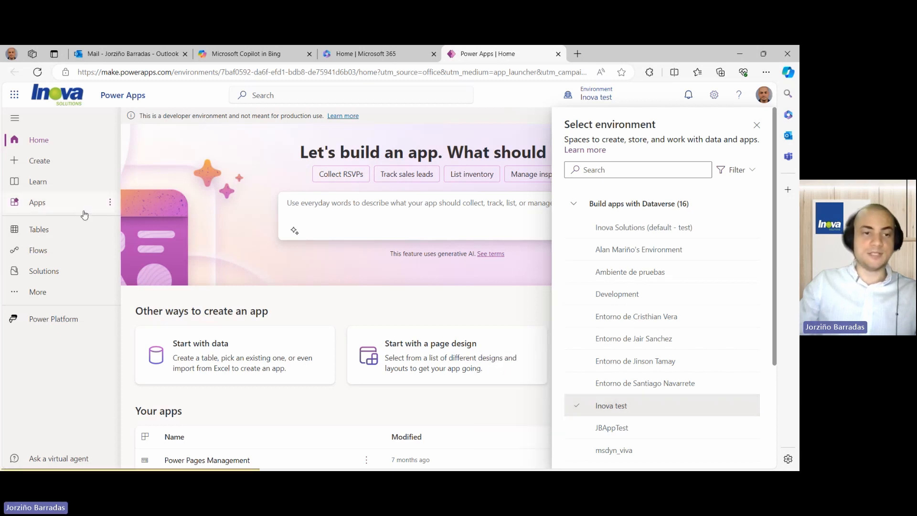
- Browse the recommended tables, such as Account, Address and Agenda, in the Inova test environment
left_click(46, 233)
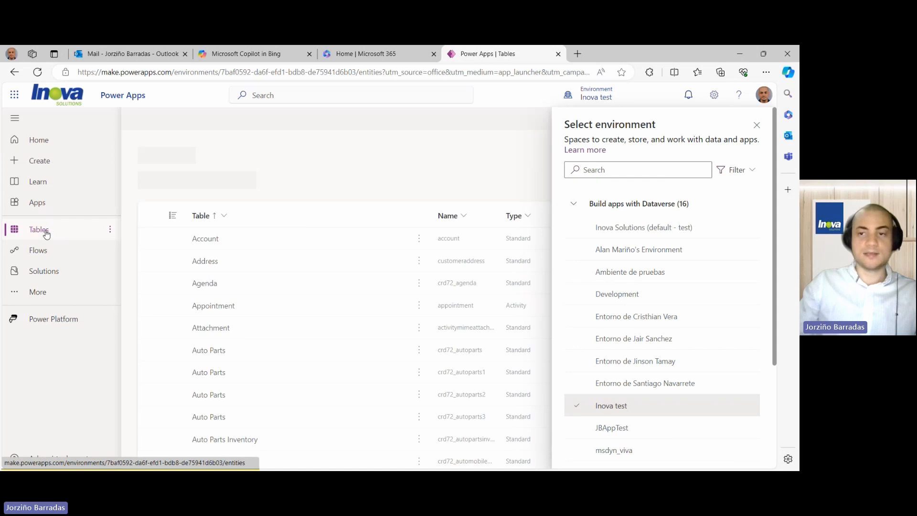
left_click(758, 125)
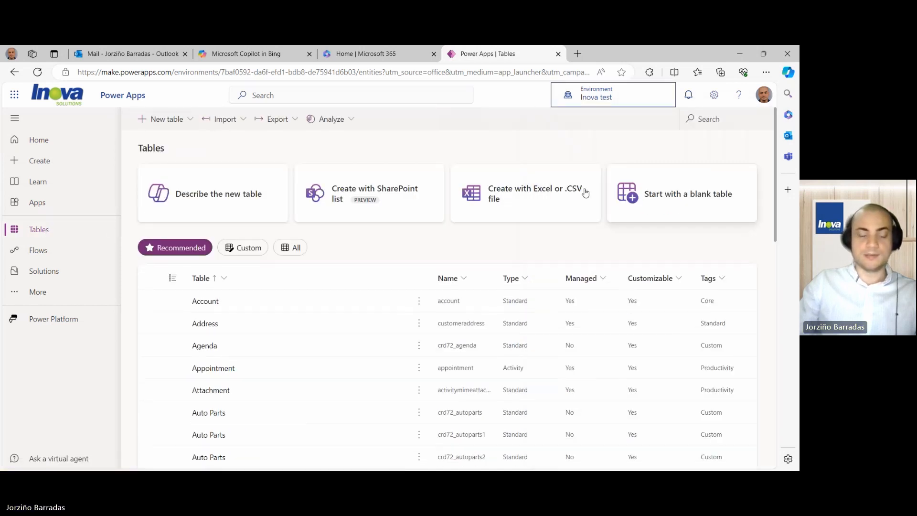
scroll(277, 346, "down", 5)
scroll(279, 354, "down", 7)
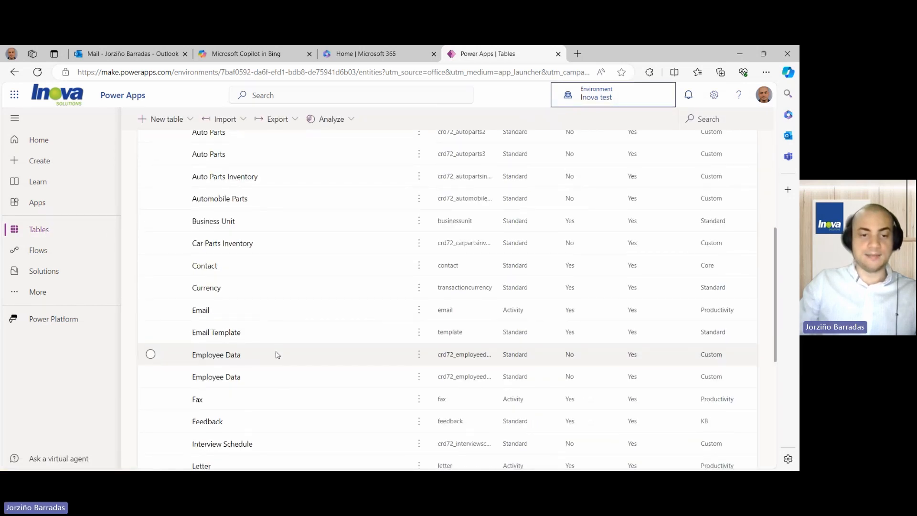
scroll(277, 355, "up", 7)
scroll(277, 355, "up", 5)
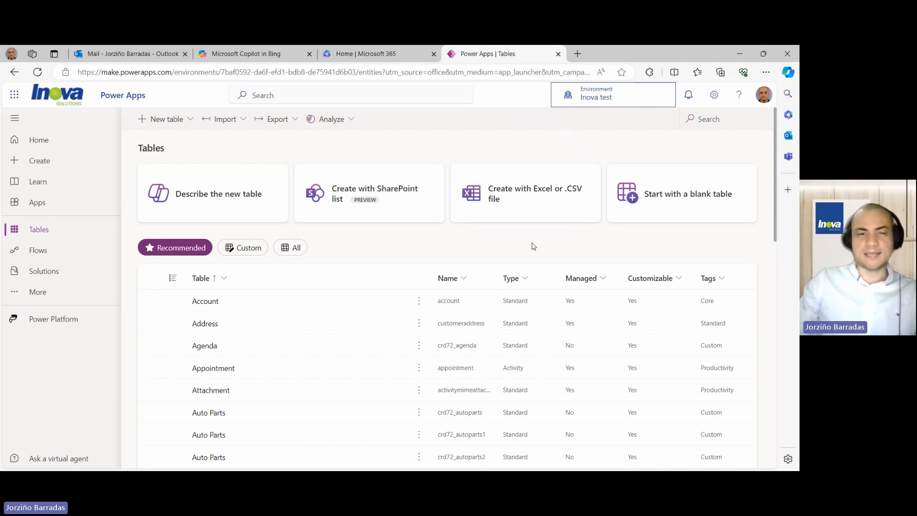
- Have Copilot draft a Product Name table with sample rows Product 1 to Product 5
left_click(240, 186)
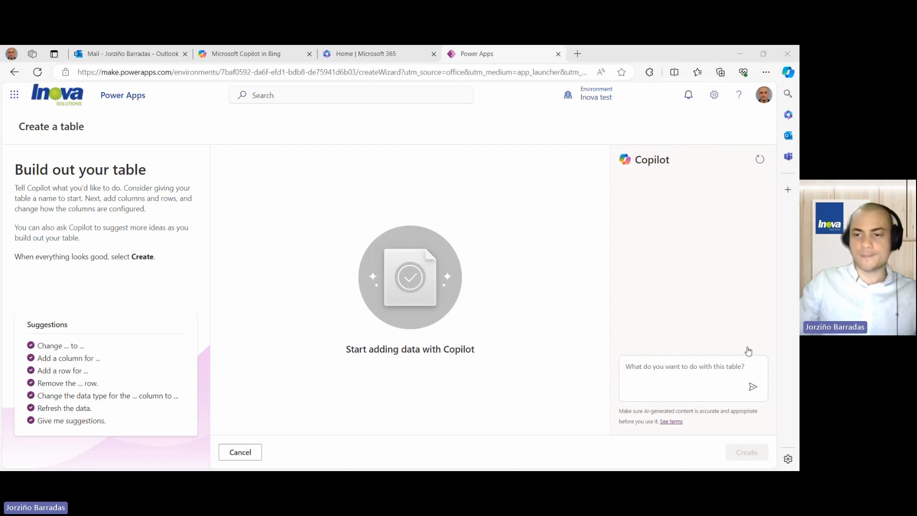
left_click(655, 366)
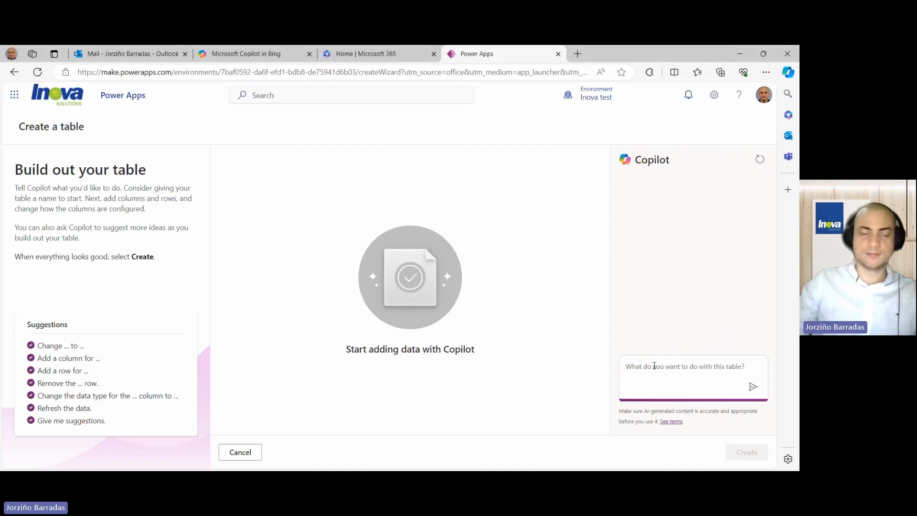
type("Create a table to store the name of my products.")
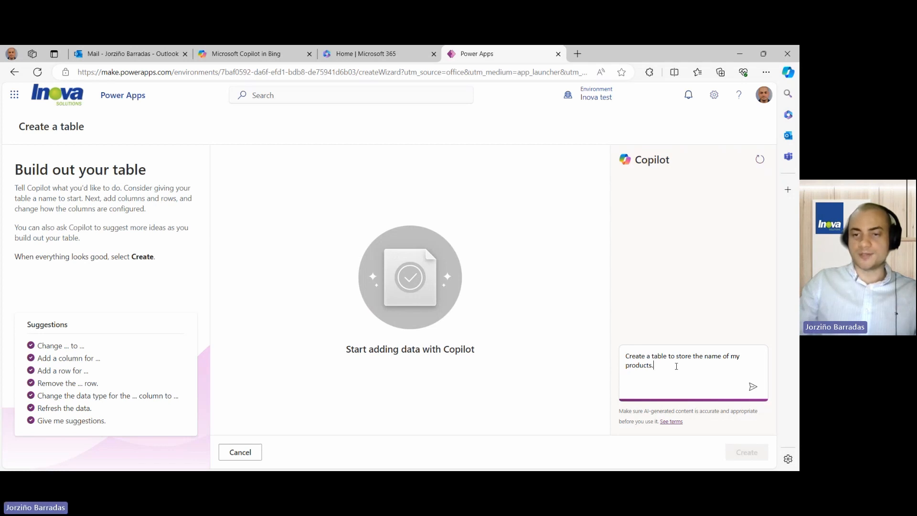
left_click(752, 387)
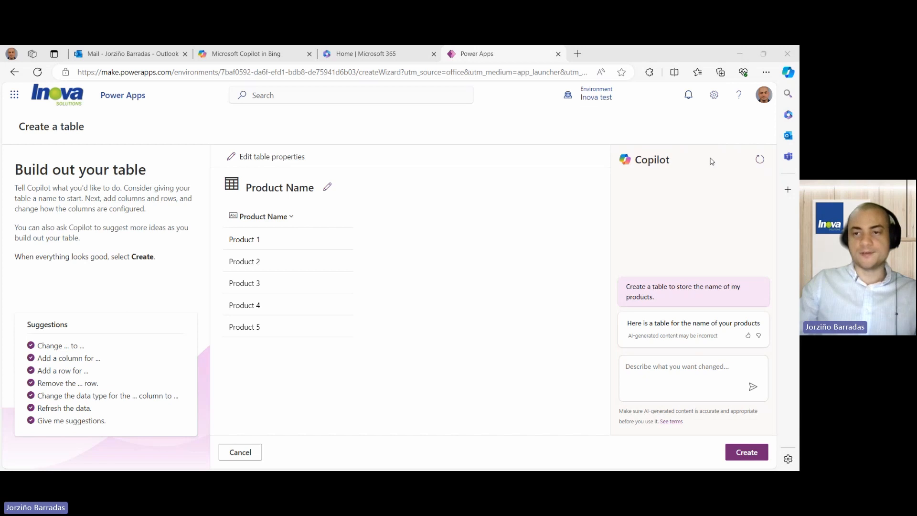
- Clear the draft, then enter an orders-table request with Order_ID, Email, Customer_Name, Phone, Order_Status
left_click(759, 160)
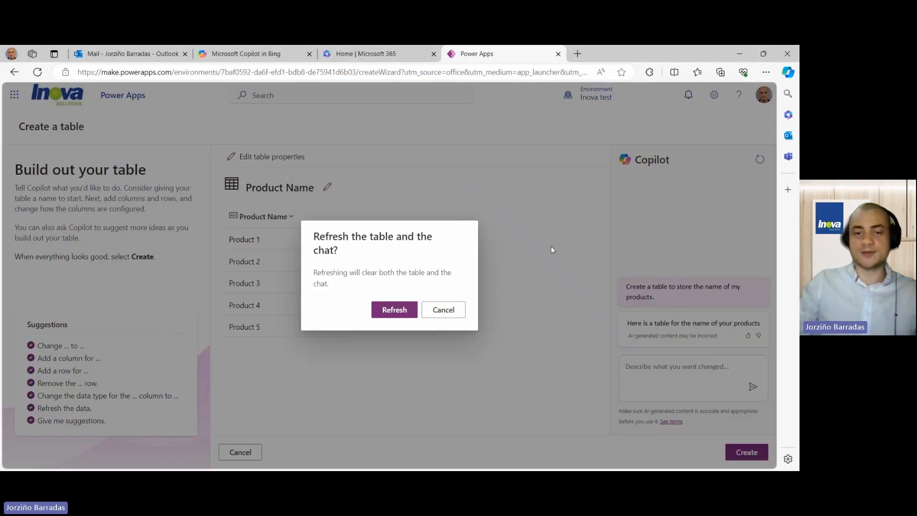
left_click(409, 310)
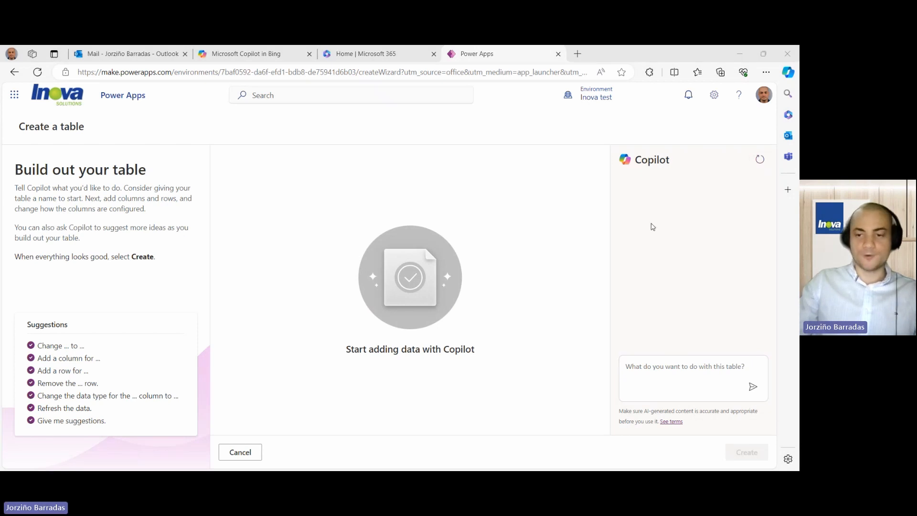
left_click(683, 367)
type("Creata a table with the following columns: Order_ID, Email, Customer_Name, Phone, choice column to select either Completed or In progress named Order_Status, Choice column to select the products from my Product Names table.")
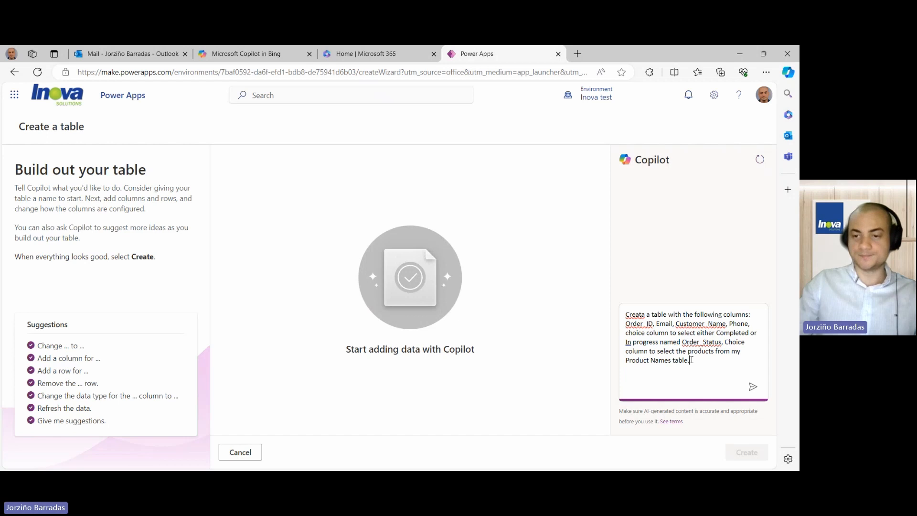
- Submit the orders-table request and narrow the drafted Order ID column
left_click(752, 386)
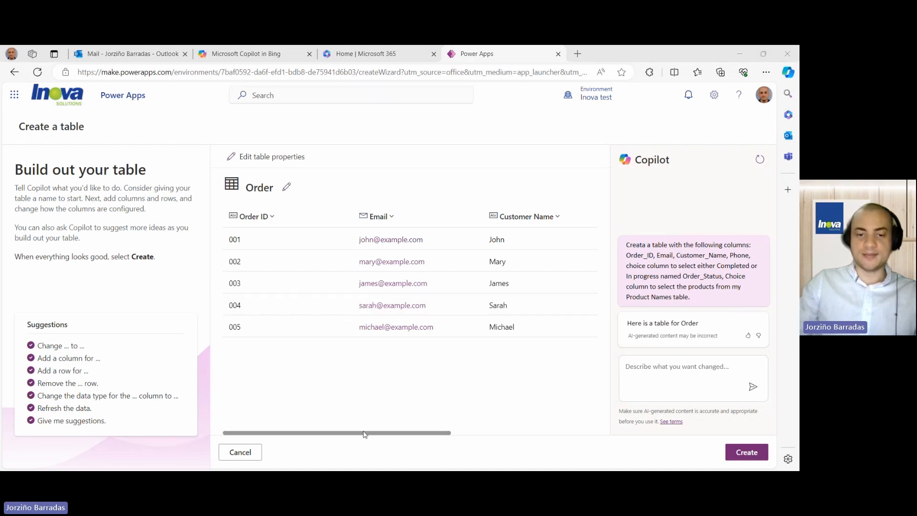
left_click_drag(366, 434, 334, 427)
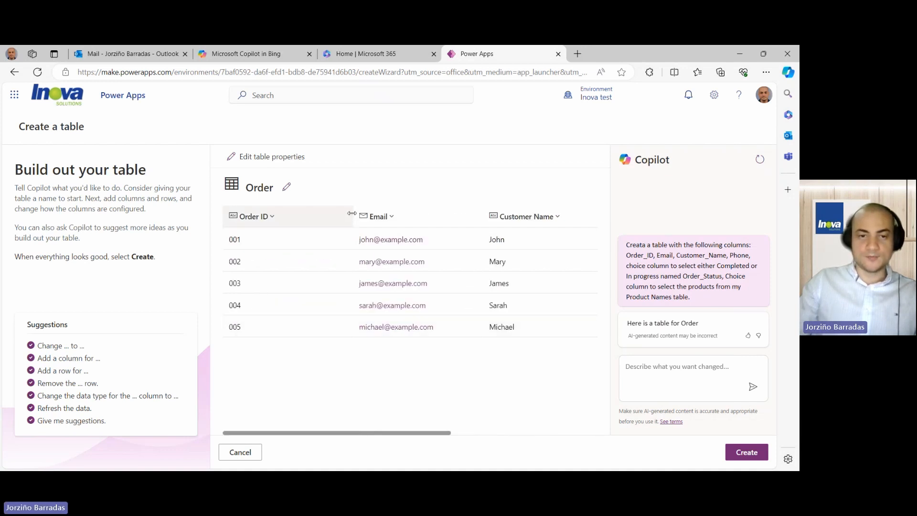
left_click_drag(352, 213, 313, 213)
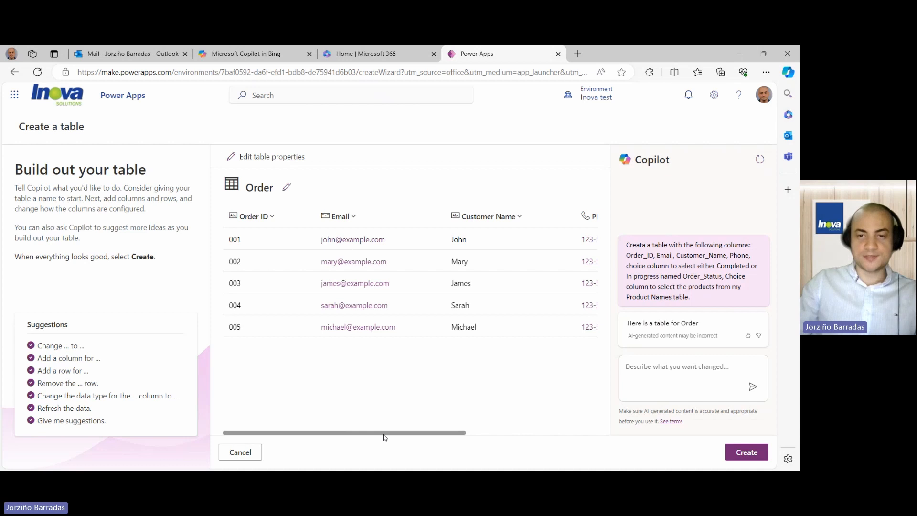
left_click_drag(385, 437, 518, 435)
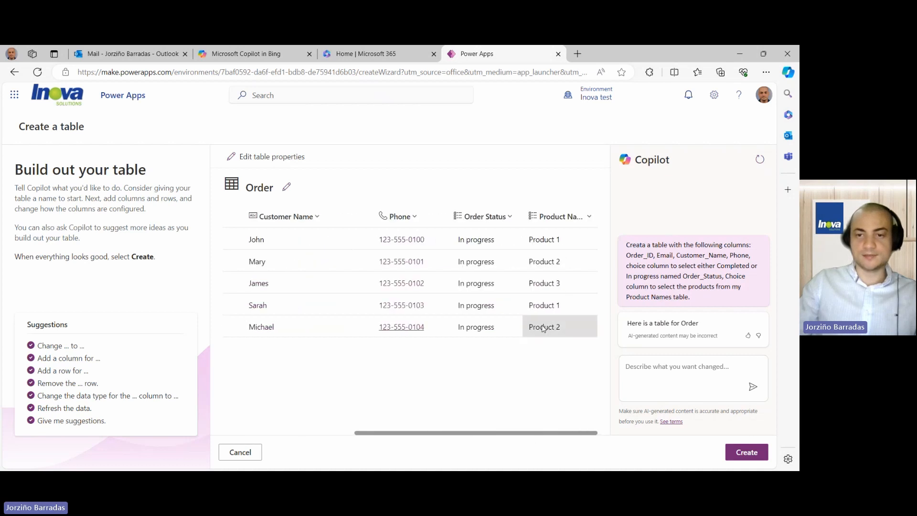
left_click(577, 222)
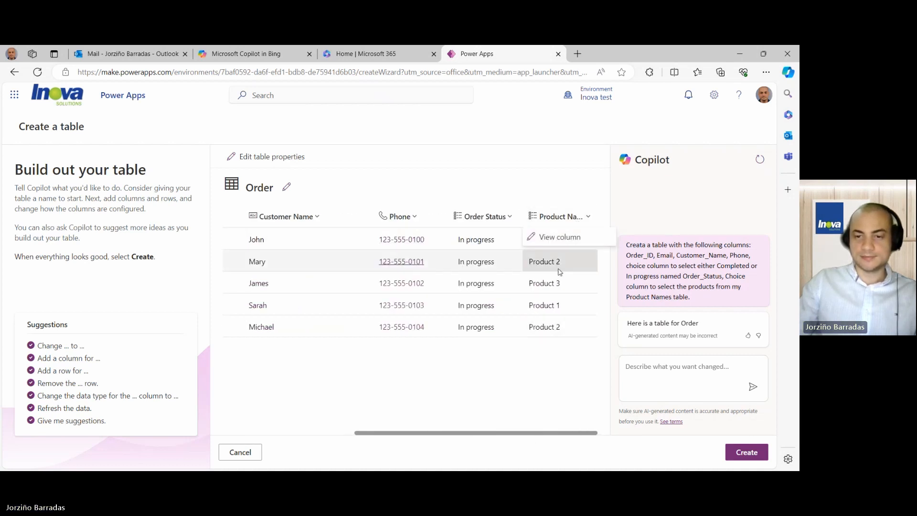
left_click_drag(539, 433, 368, 415)
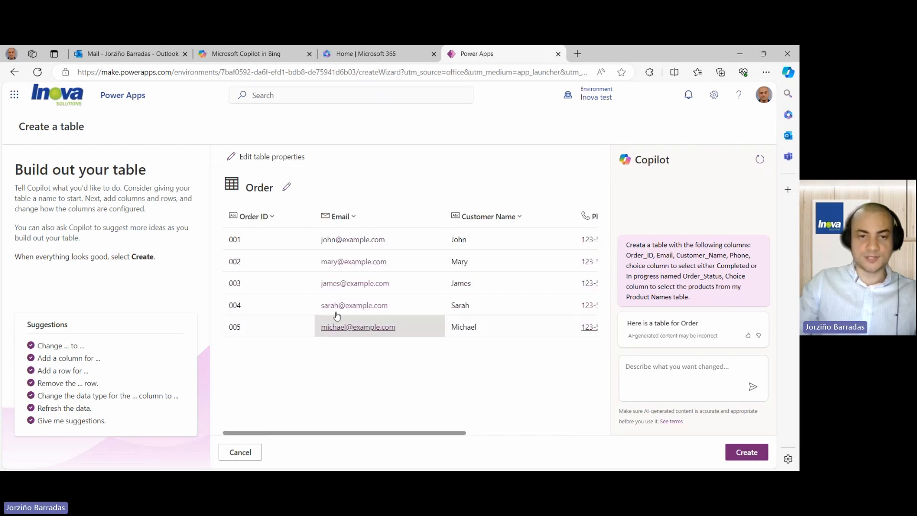
- Review the Order ID, Email and Customer Name column properties without changing them
left_click(270, 216)
left_click(267, 236)
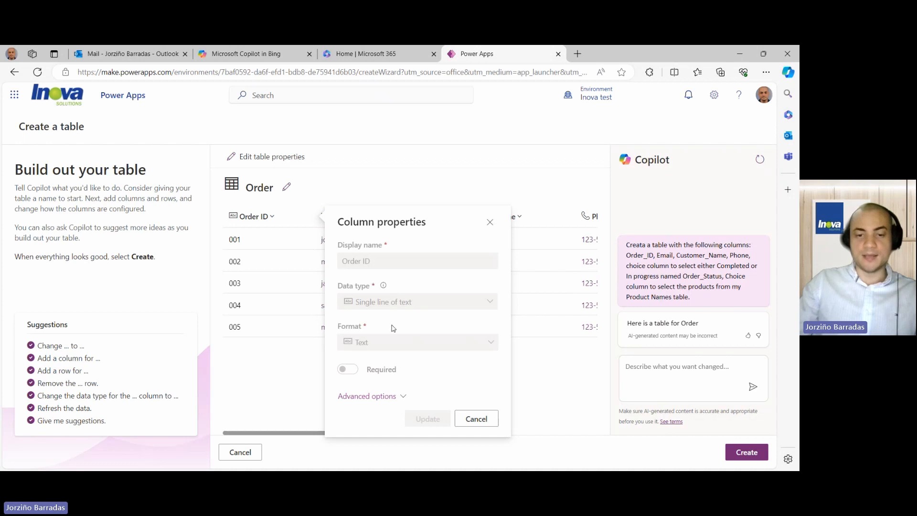
left_click(399, 395)
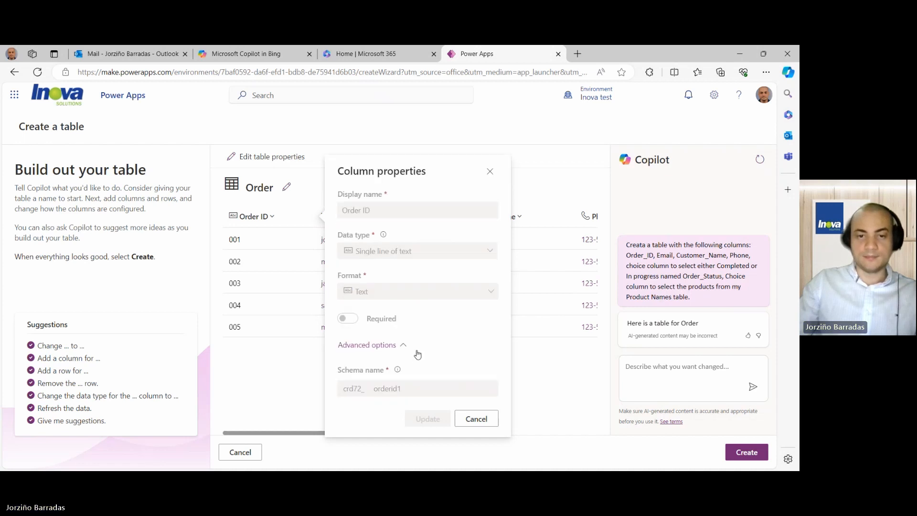
left_click(490, 171)
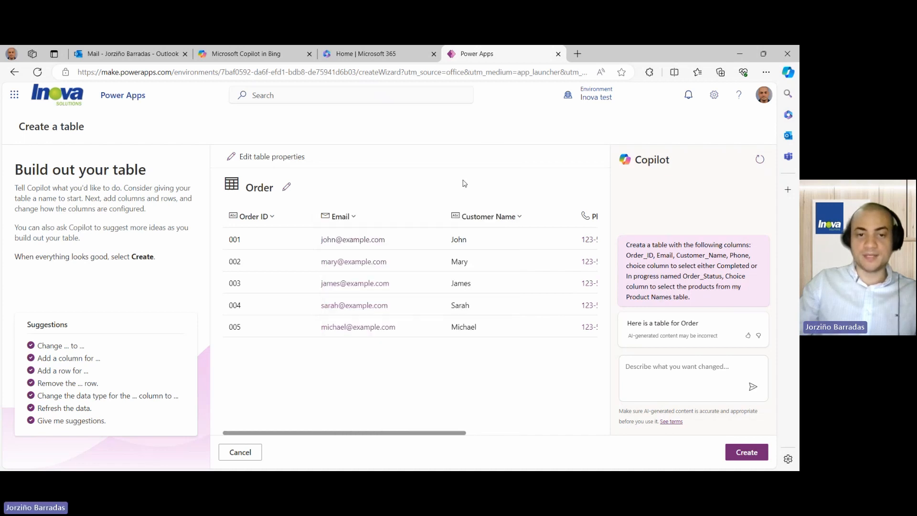
left_click(355, 218)
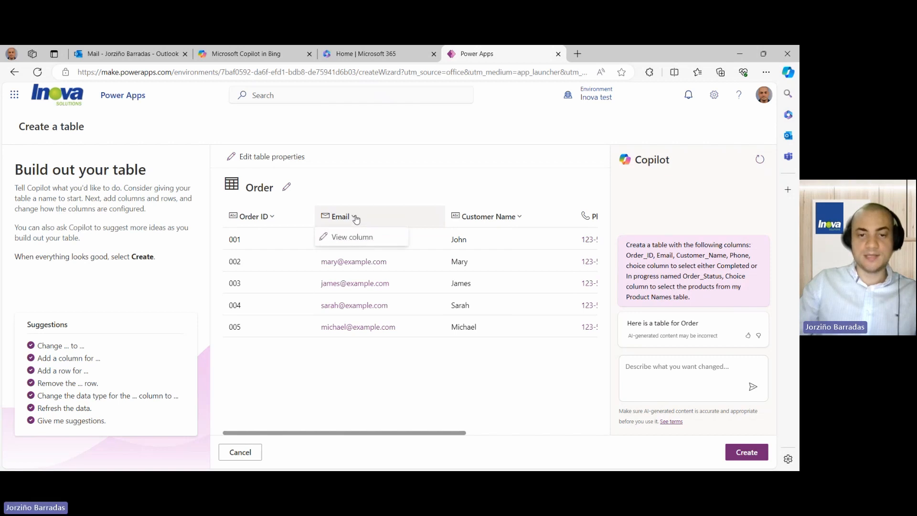
left_click(334, 433)
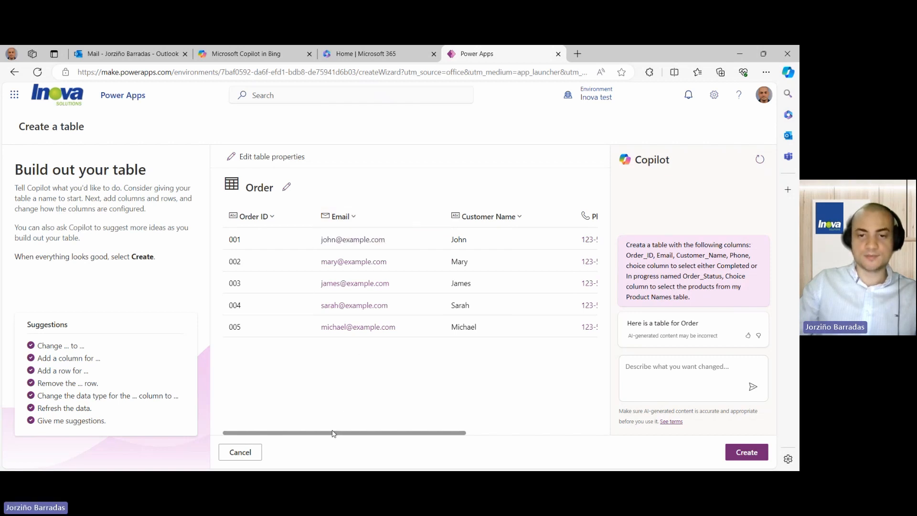
scroll(490, 442, "right", 2)
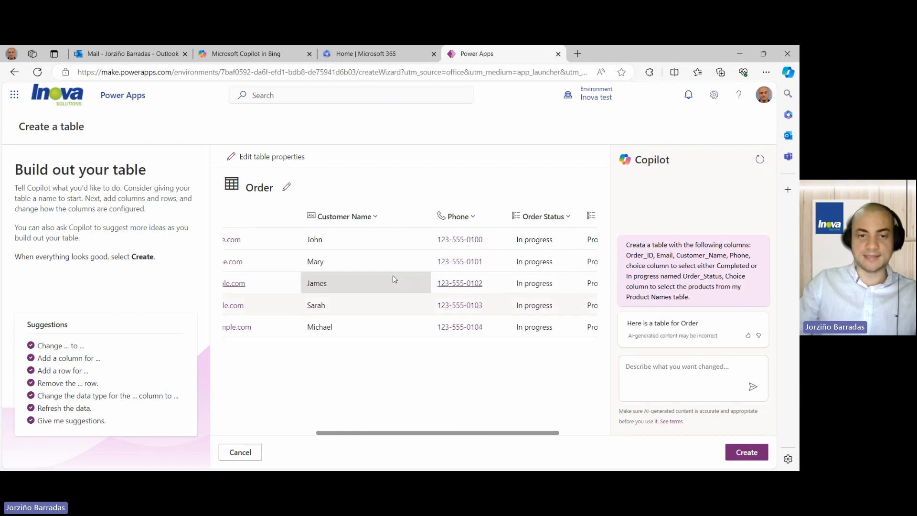
left_click(373, 217)
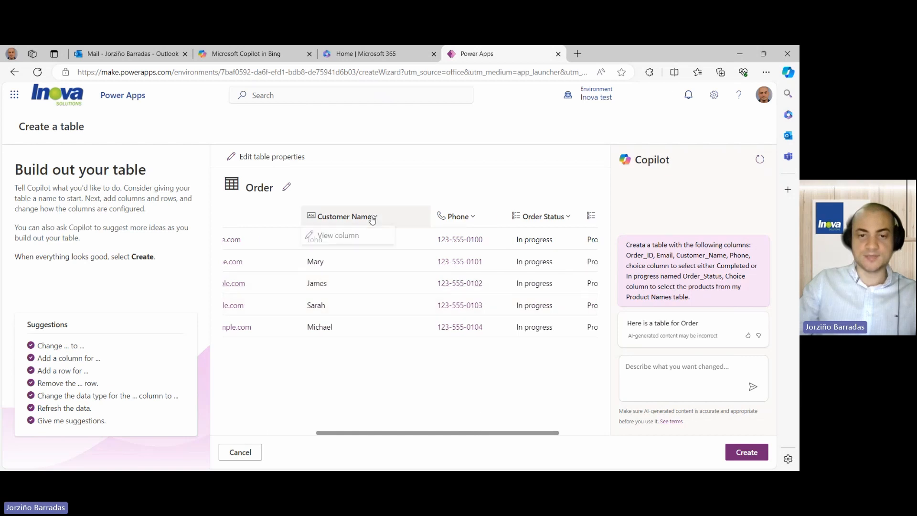
left_click(337, 237)
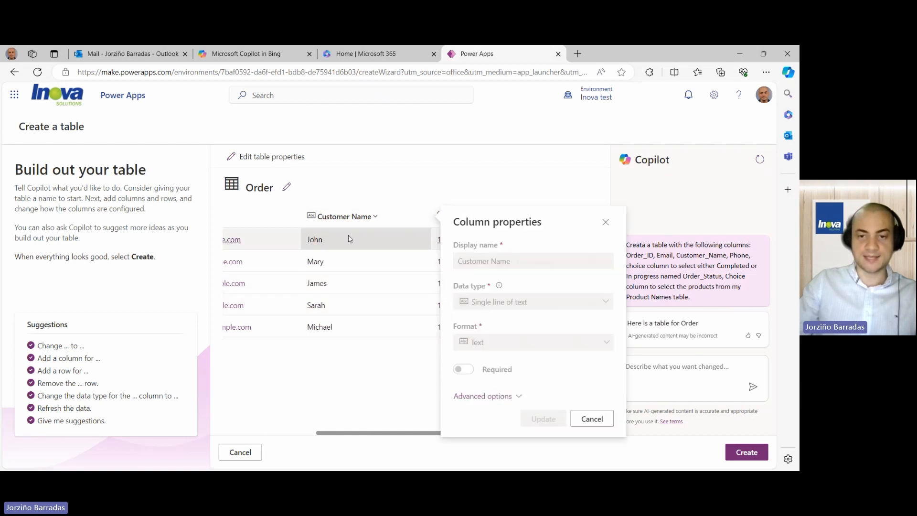
left_click(605, 222)
- Review the Phone column and the Order Status and Product Names choices without changing them
left_click(471, 217)
left_click(470, 239)
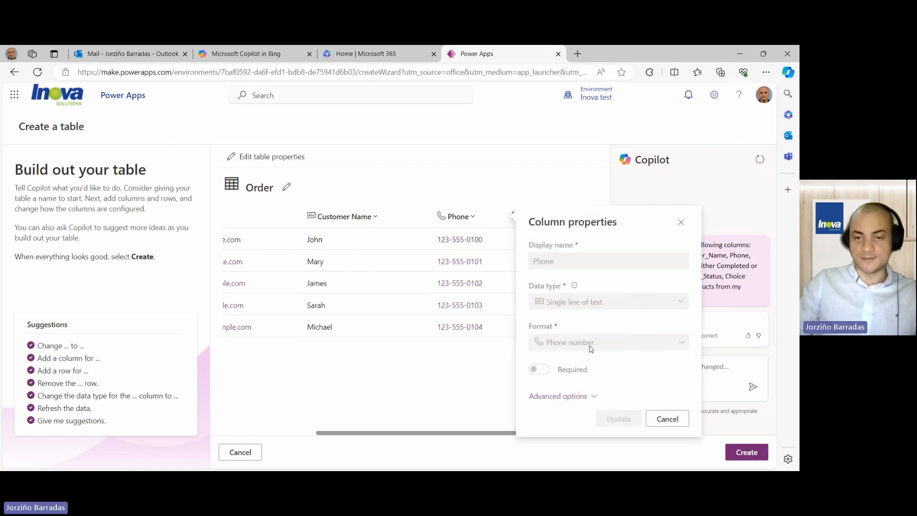
left_click(667, 418)
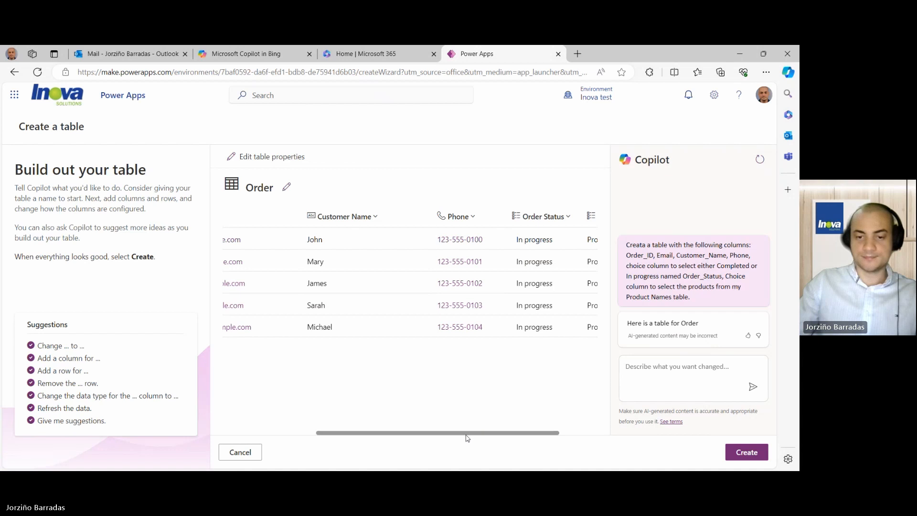
left_click_drag(467, 434, 505, 433)
left_click(504, 217)
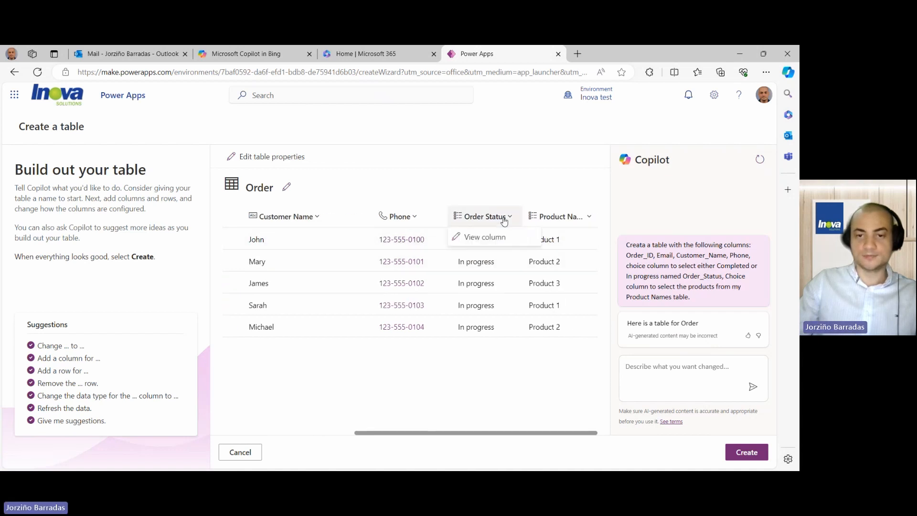
left_click(492, 237)
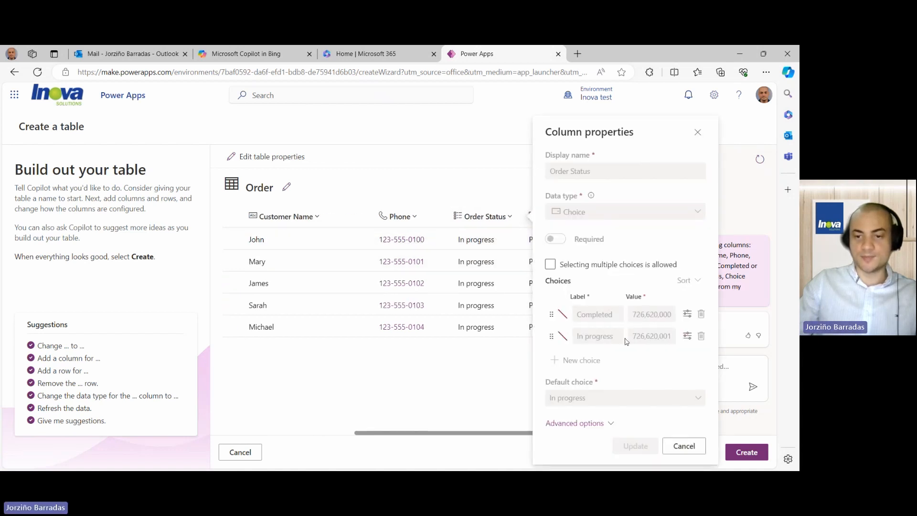
left_click(684, 446)
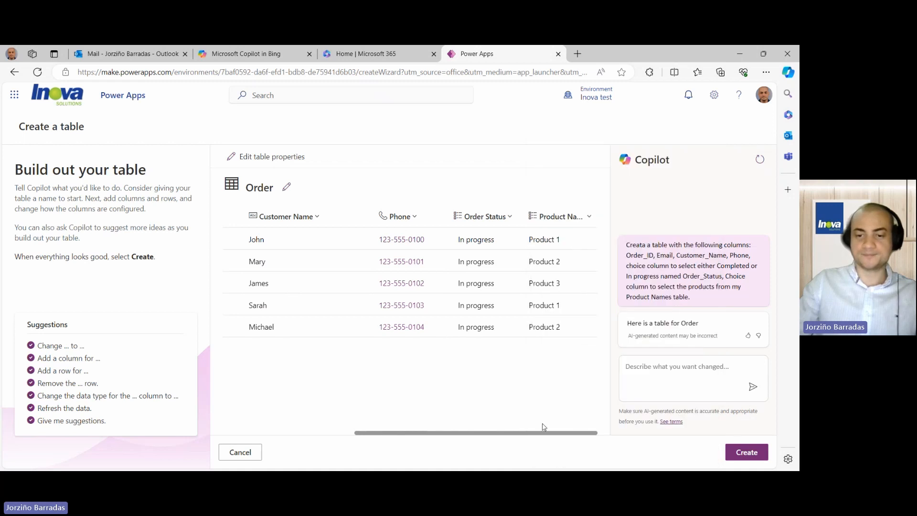
left_click(571, 217)
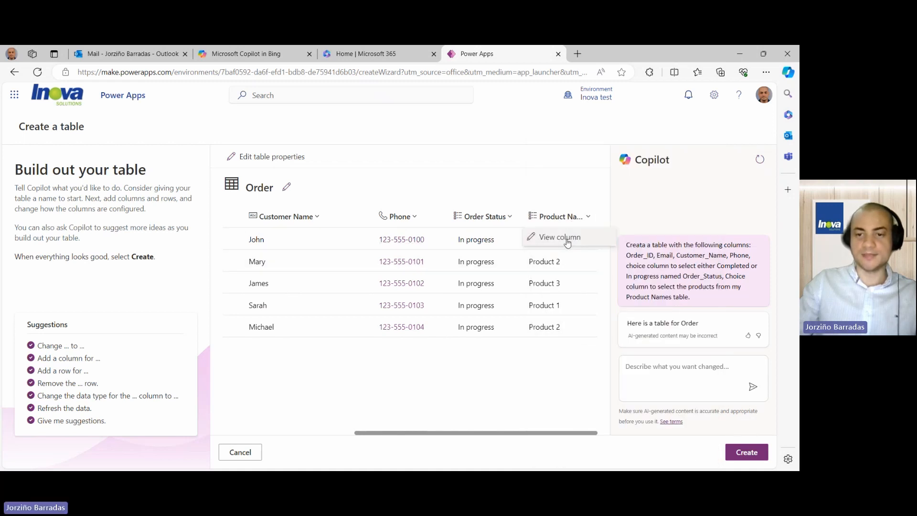
left_click(567, 243)
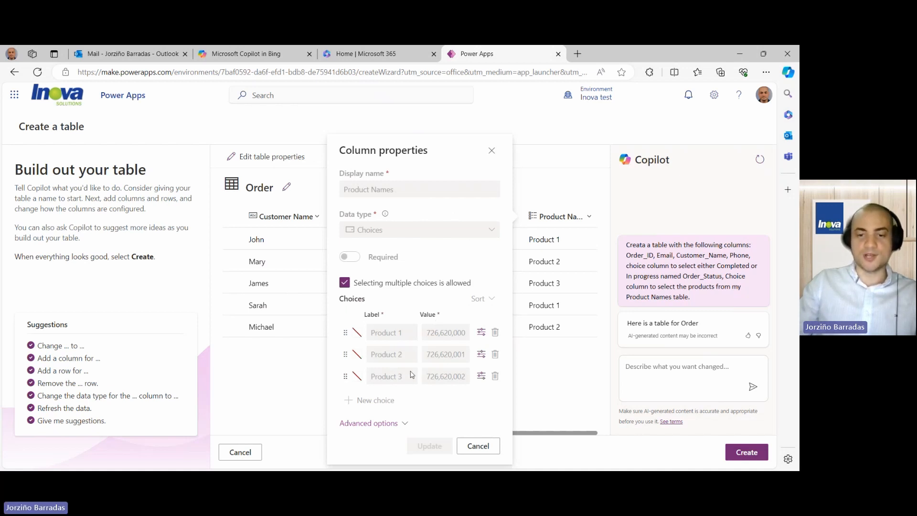
left_click(478, 445)
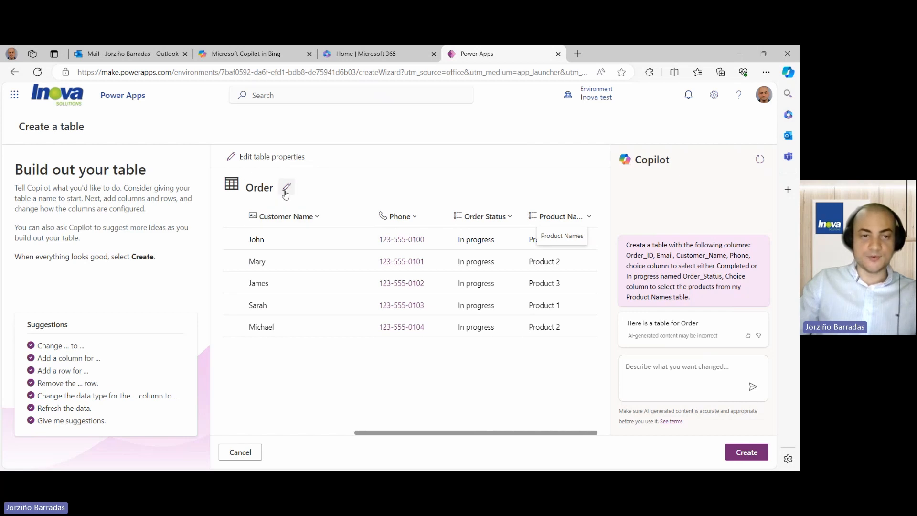
- Create the Order table and review its columns and sample orders 001–005
left_click(744, 454)
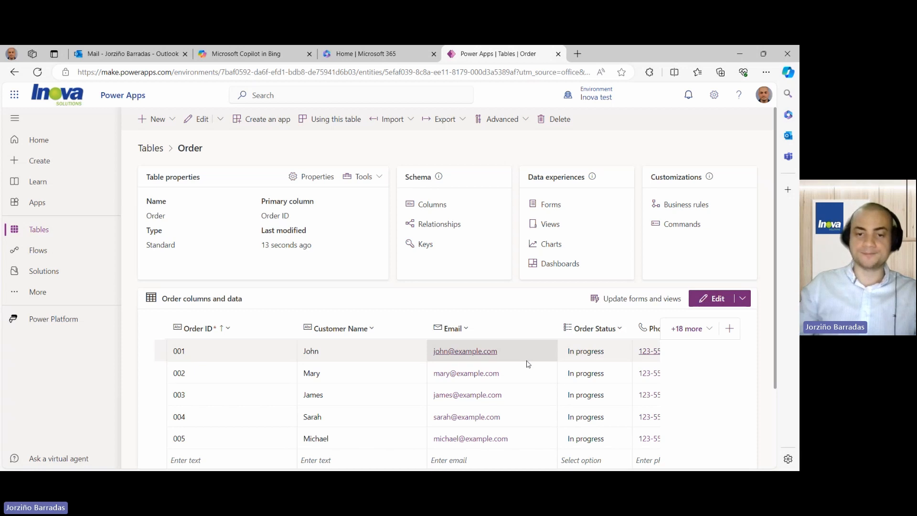
scroll(251, 329, "down", 2)
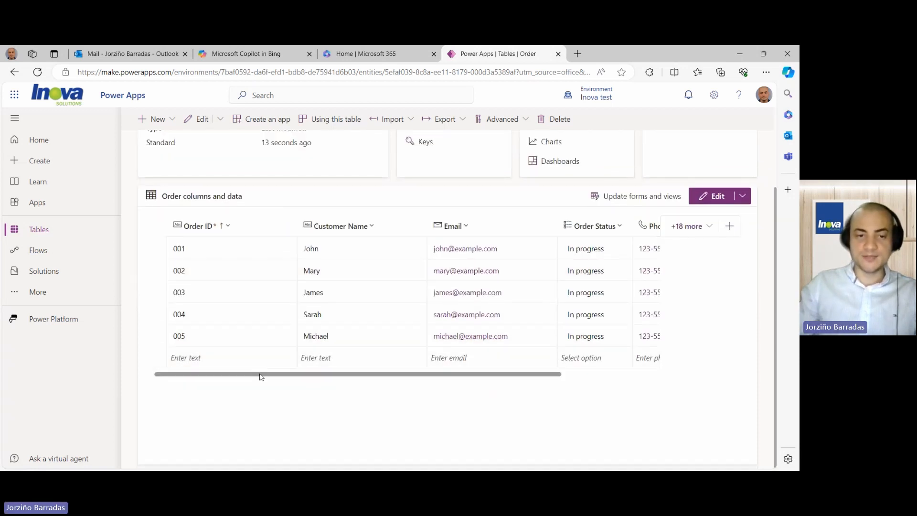
left_click_drag(272, 379, 211, 379)
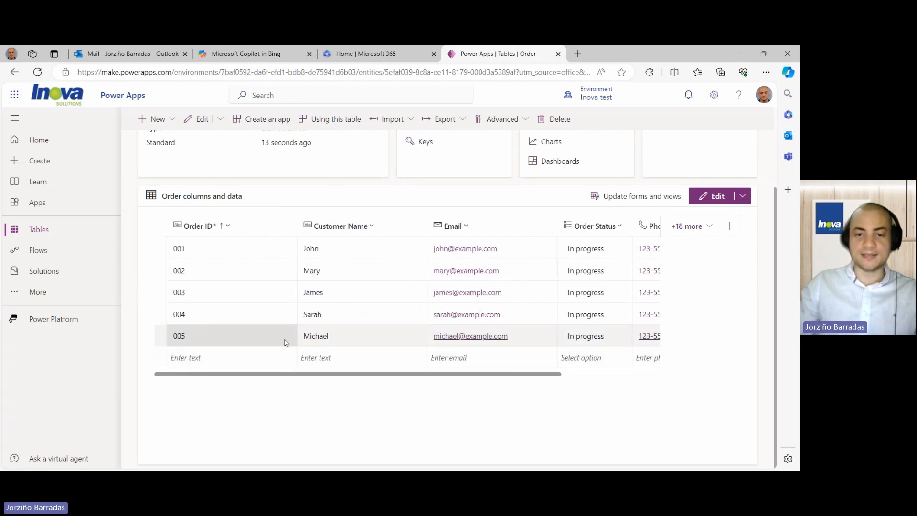
scroll(287, 339, "up", 2)
scroll(285, 342, "down", 1)
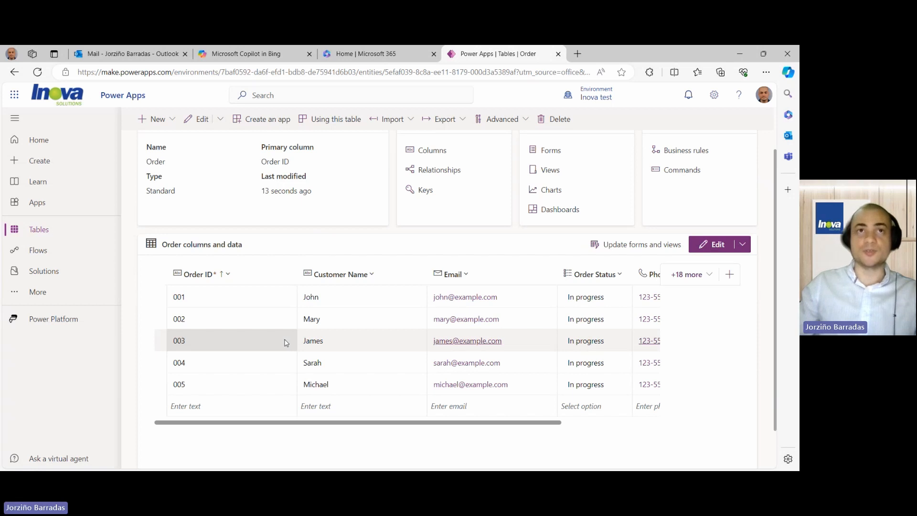
- Make Order ID an Autonumber column with prefix ORD, four digits, seed 1000
left_click(226, 274)
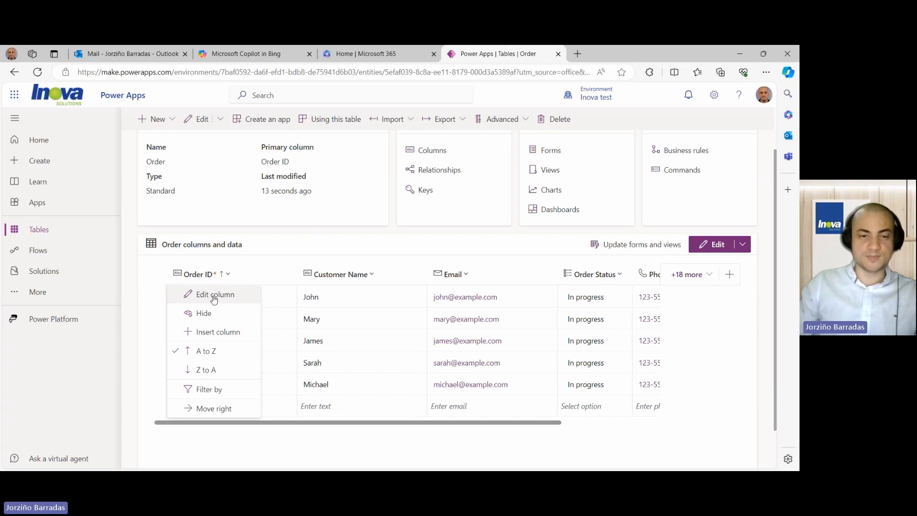
left_click(217, 298)
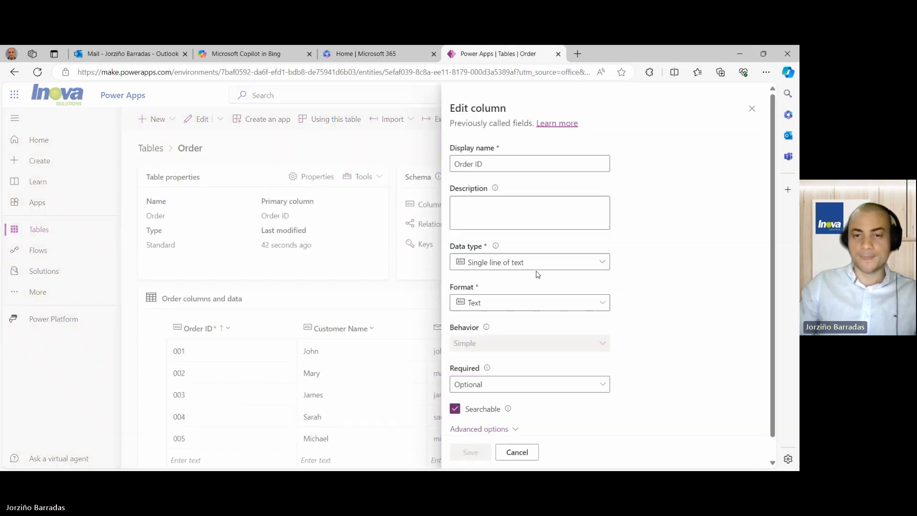
left_click(538, 265)
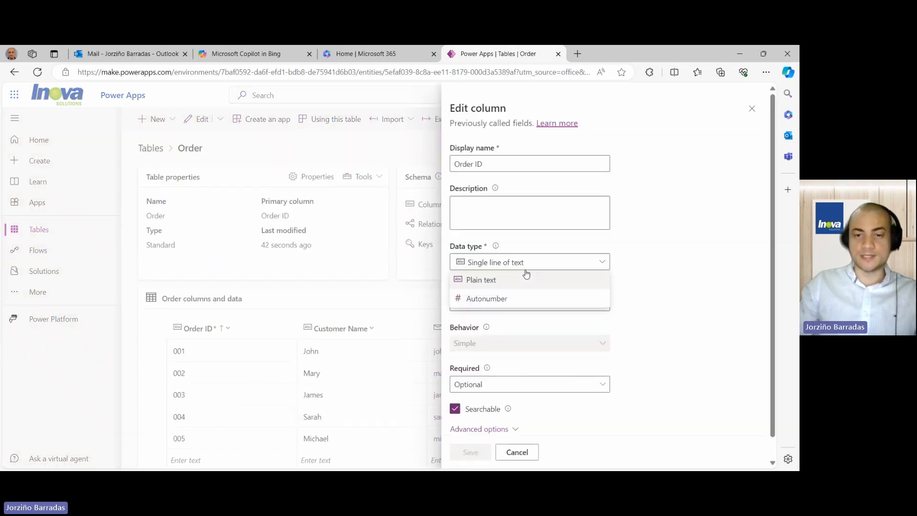
left_click(505, 300)
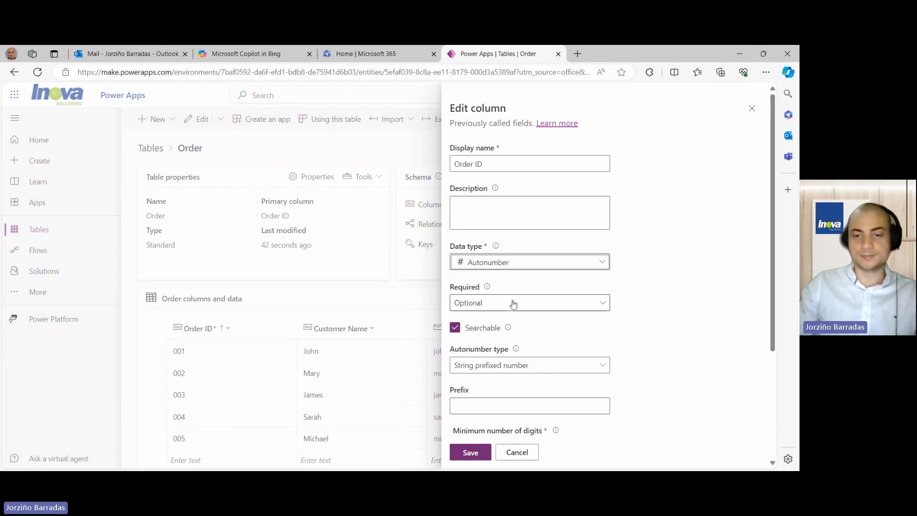
scroll(512, 303, "down", 3)
left_click(496, 246)
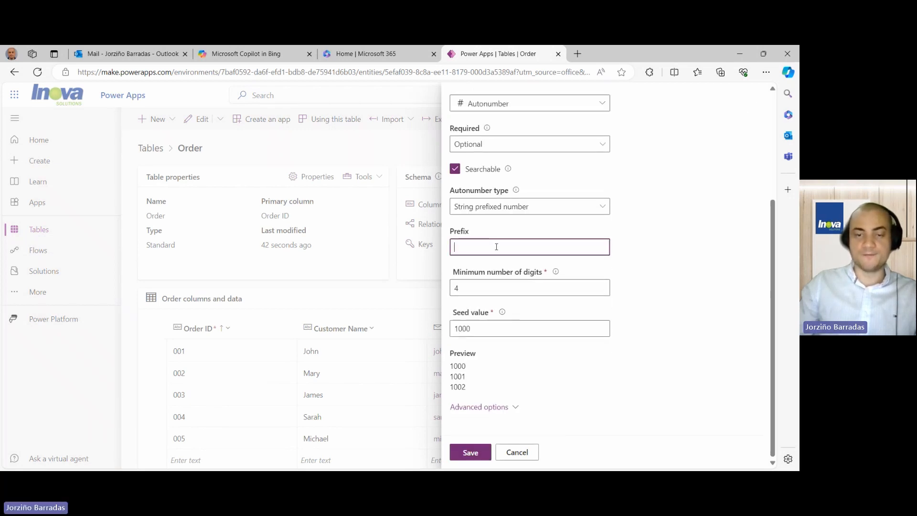
type("ORD")
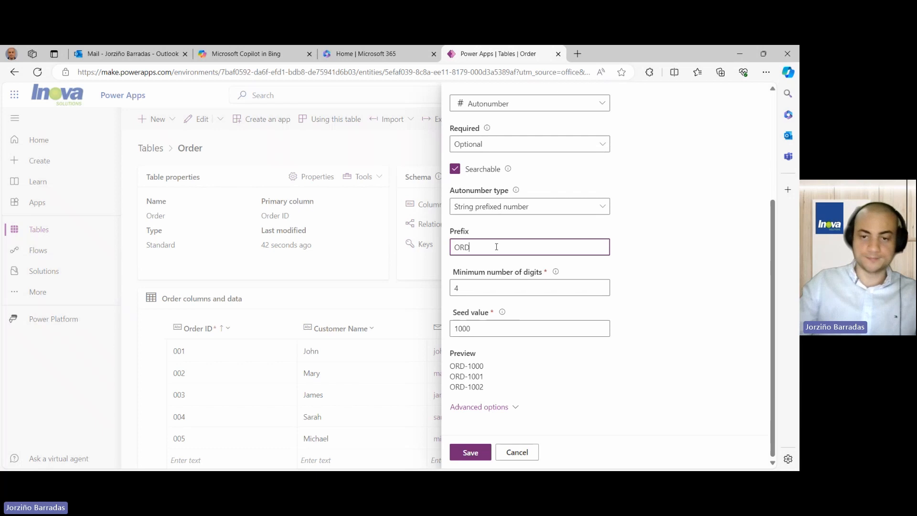
scroll(520, 326, "up", 3)
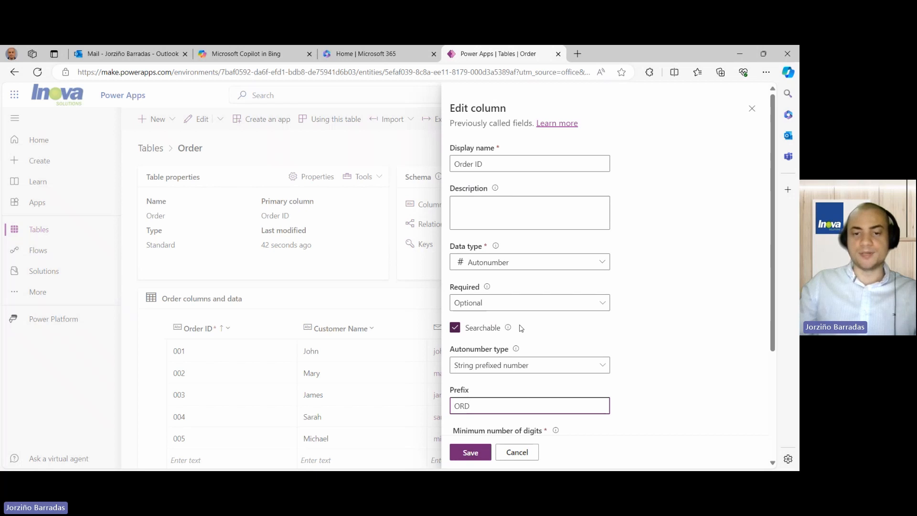
scroll(520, 335, "down", 3)
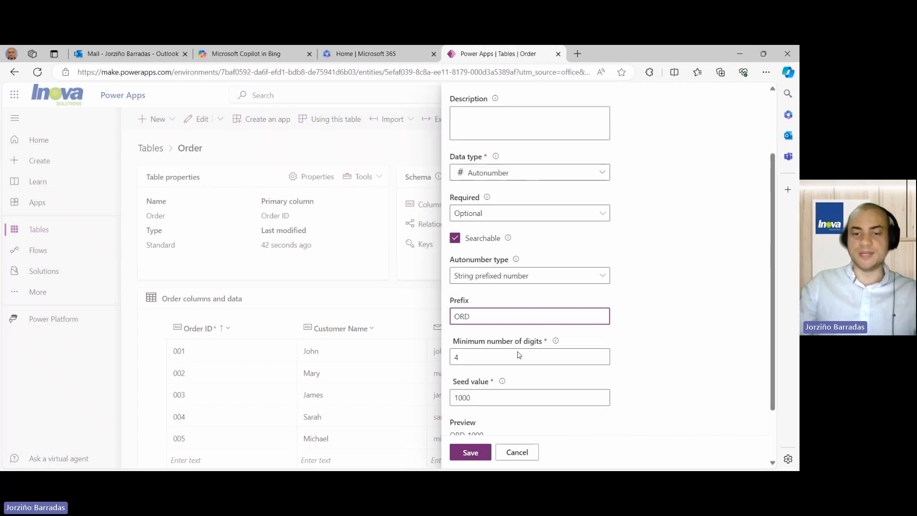
left_click(476, 453)
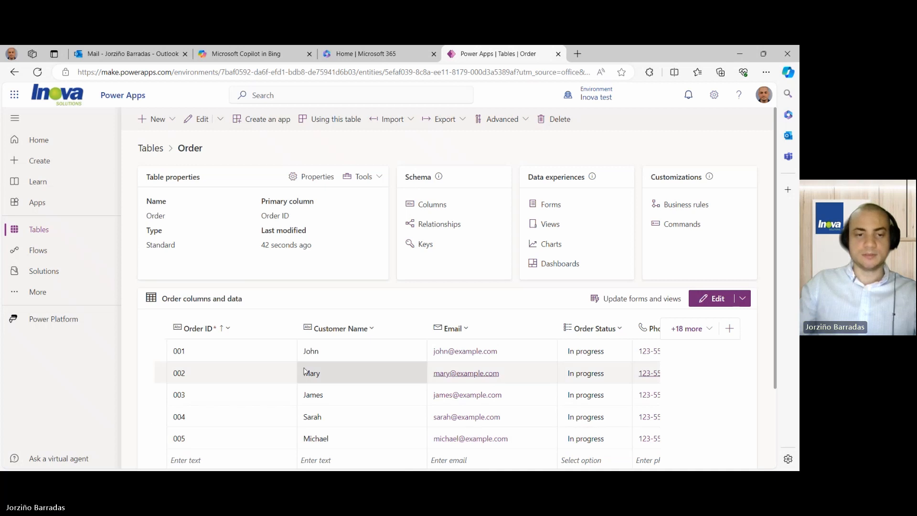
- Review the Order ID column's settings and close them without changes
scroll(328, 330, "down", 1)
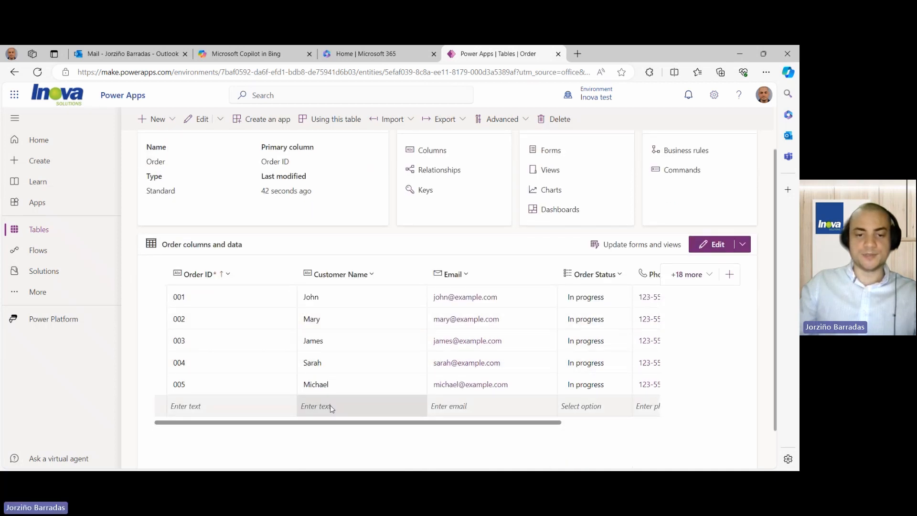
mouse_move(329, 423)
left_mouse_down()
mouse_move(452, 436)
mouse_move(316, 433)
left_mouse_up()
left_click(228, 273)
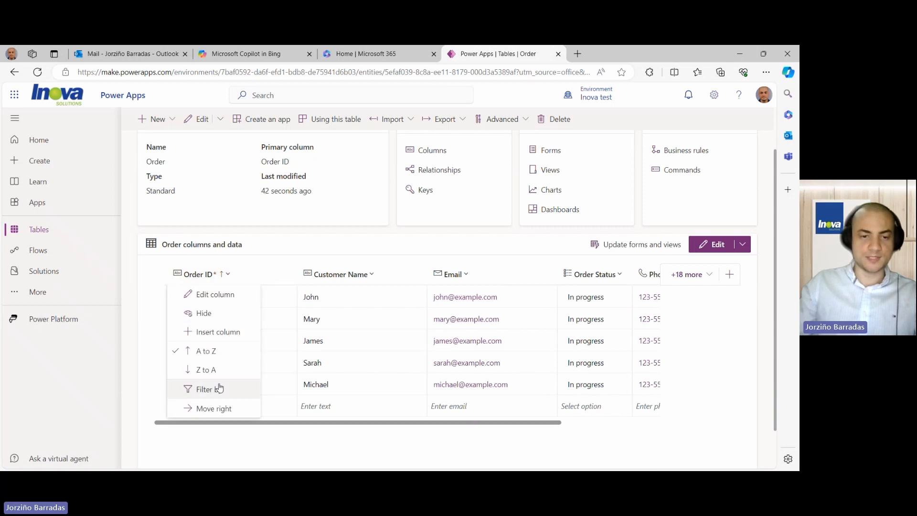
left_click(225, 300)
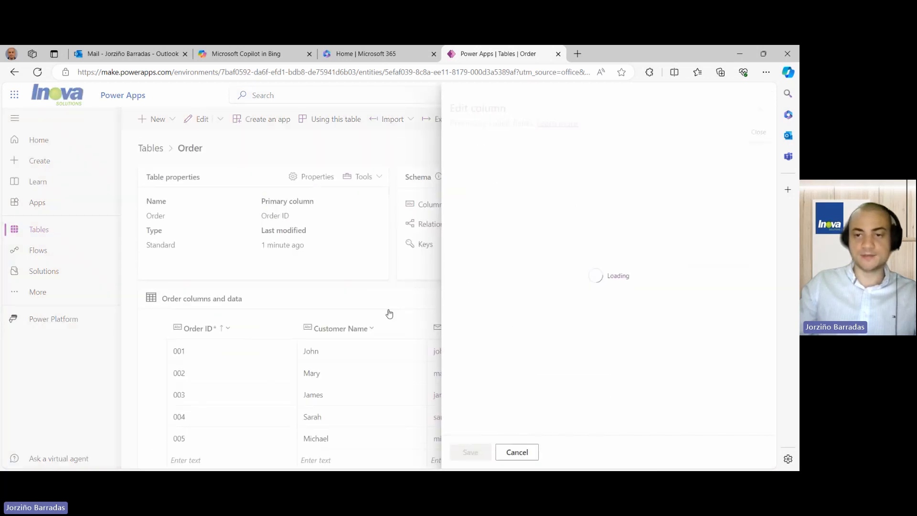
scroll(510, 283, "down", 2)
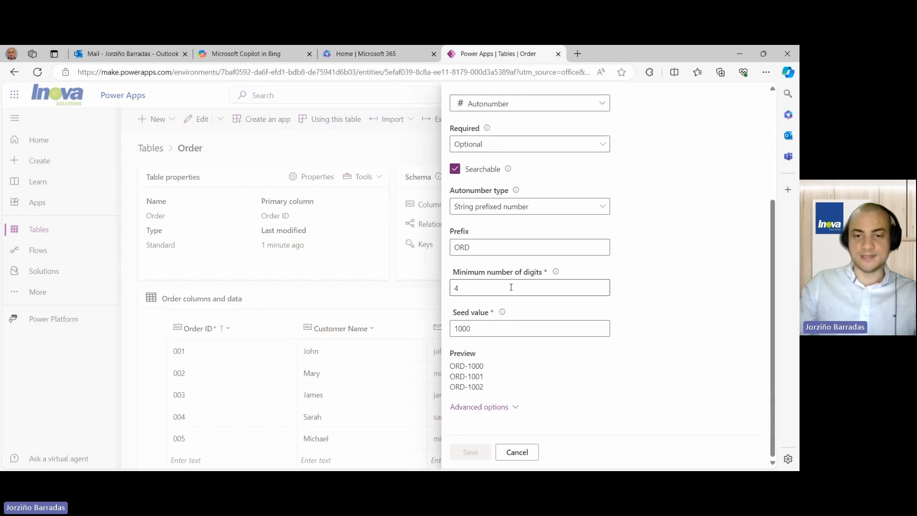
scroll(511, 288, "up", 3)
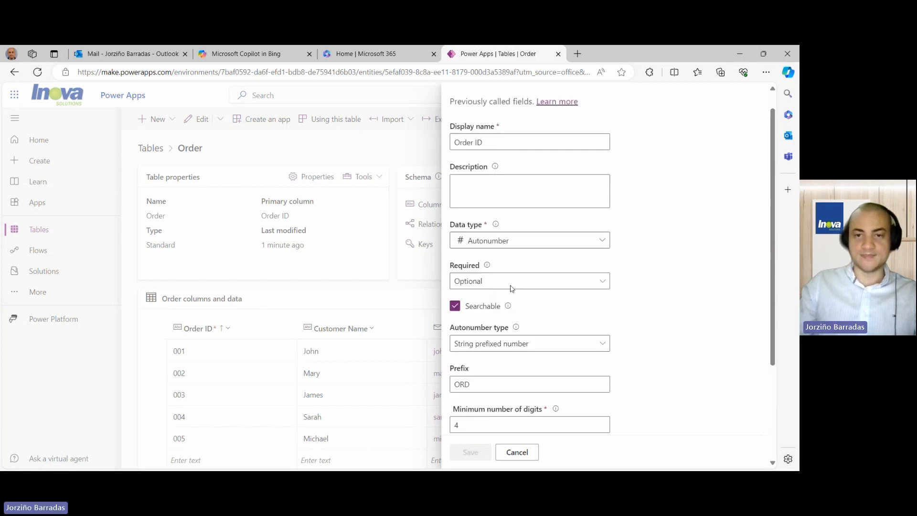
scroll(512, 286, "down", 2)
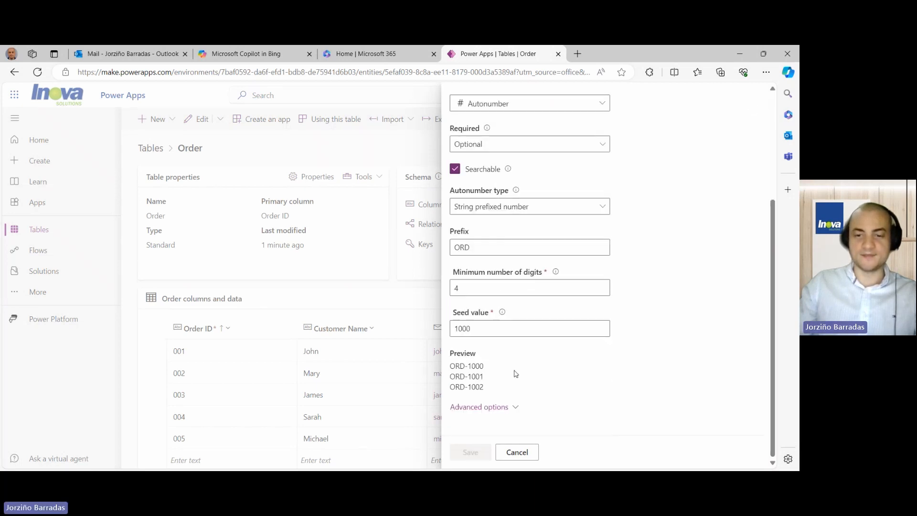
left_click(518, 452)
scroll(374, 429, "down", 1)
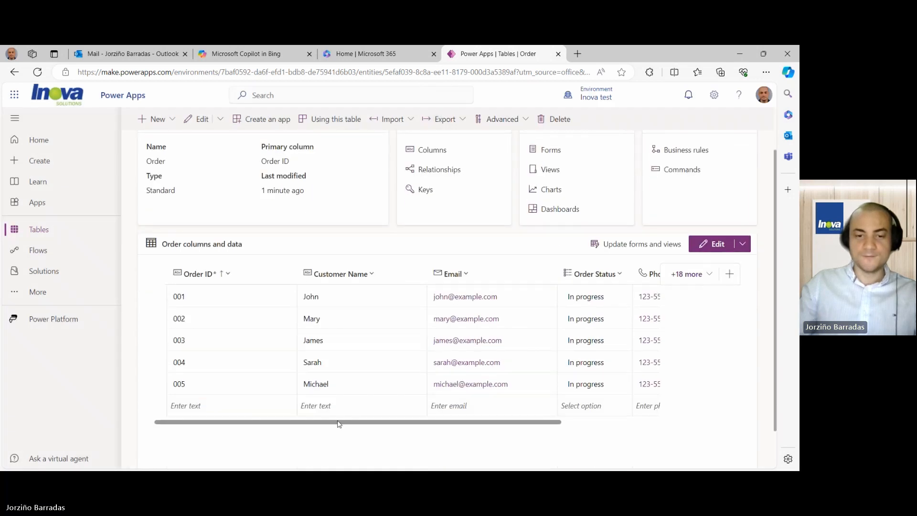
- Widen the Product Names column, check John's product options, and bring up the column's header options
left_click_drag(338, 424, 485, 424)
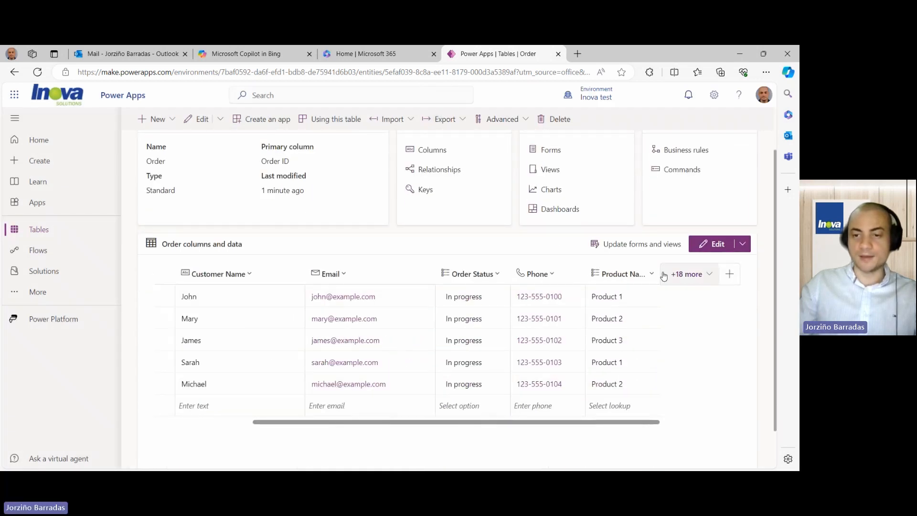
left_click_drag(659, 272, 688, 274)
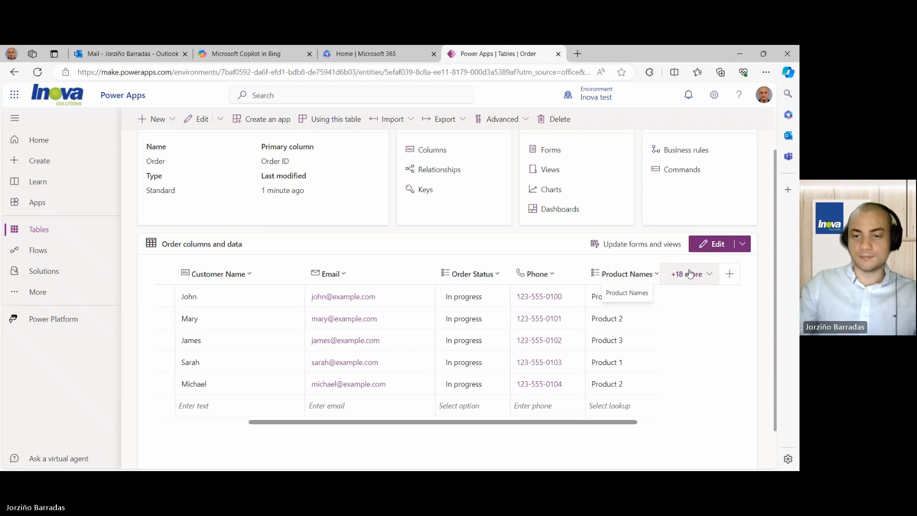
left_click_drag(585, 420, 628, 426)
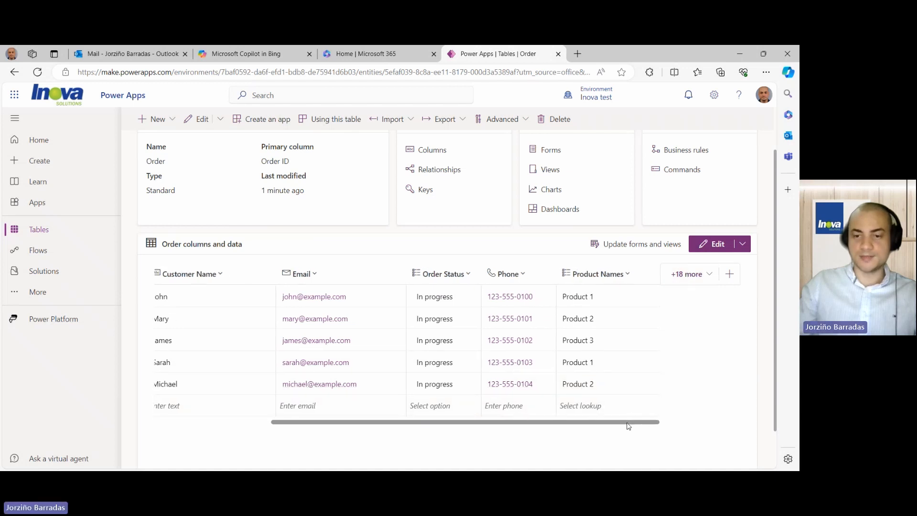
left_click(606, 300)
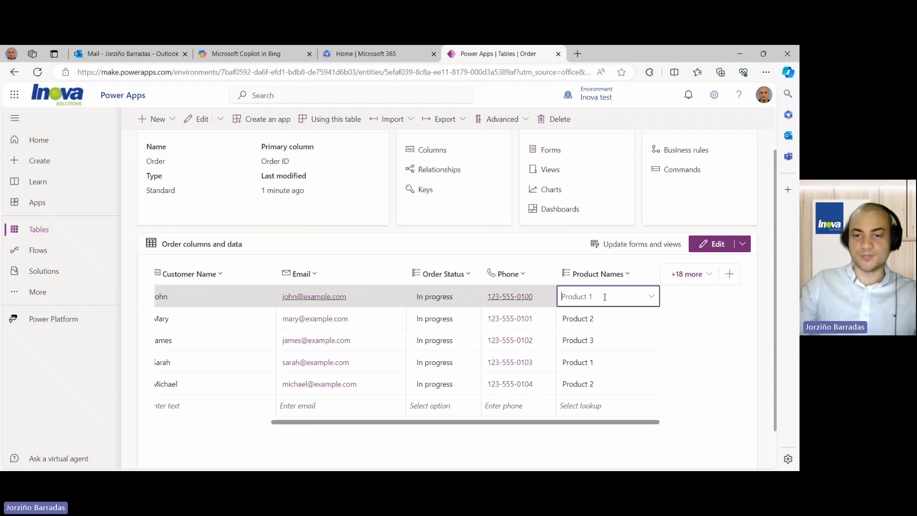
left_click(605, 297)
left_click(605, 297)
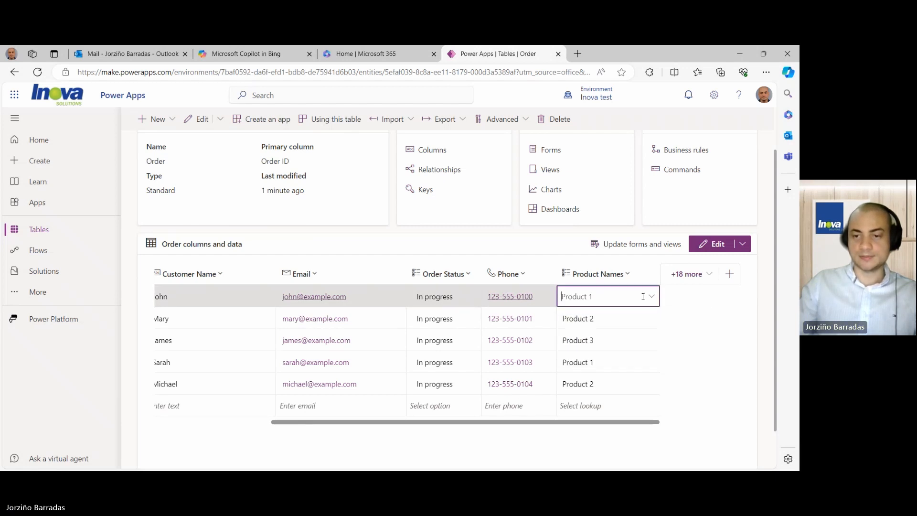
left_click(643, 296)
left_click(616, 274)
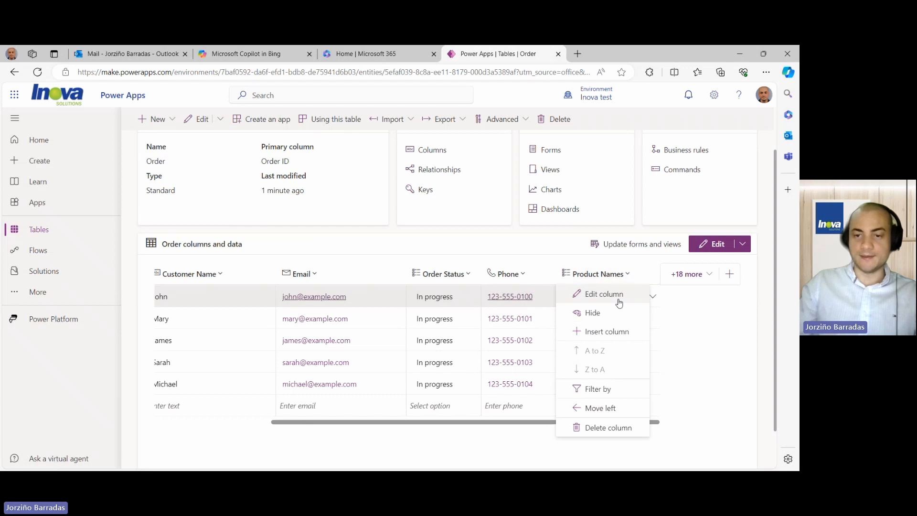
- Add 'Product 4' and 'Product 5' as new Product Names choices and save the column
left_click(618, 300)
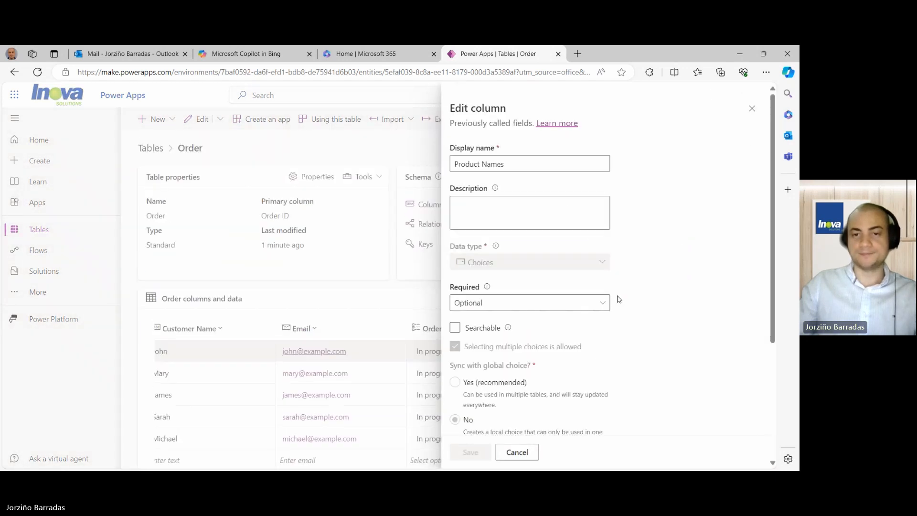
scroll(553, 318, "down", 4)
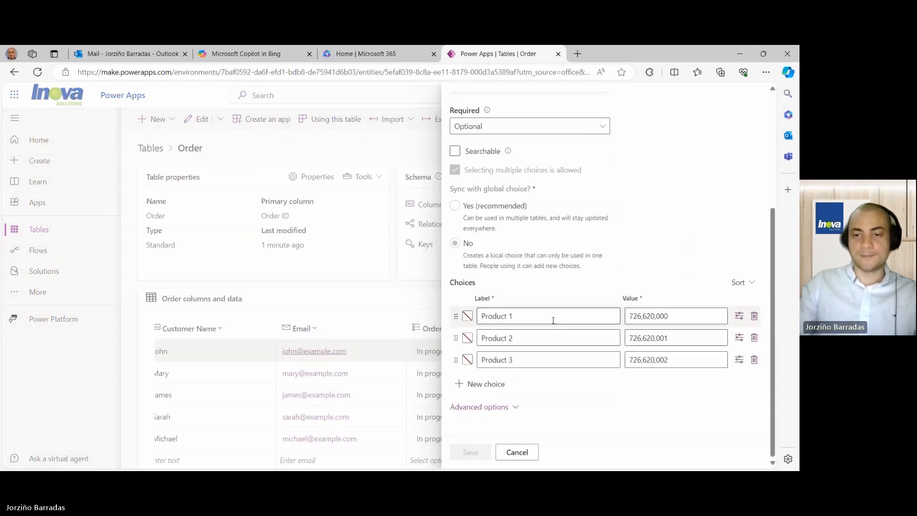
triple_click(553, 318)
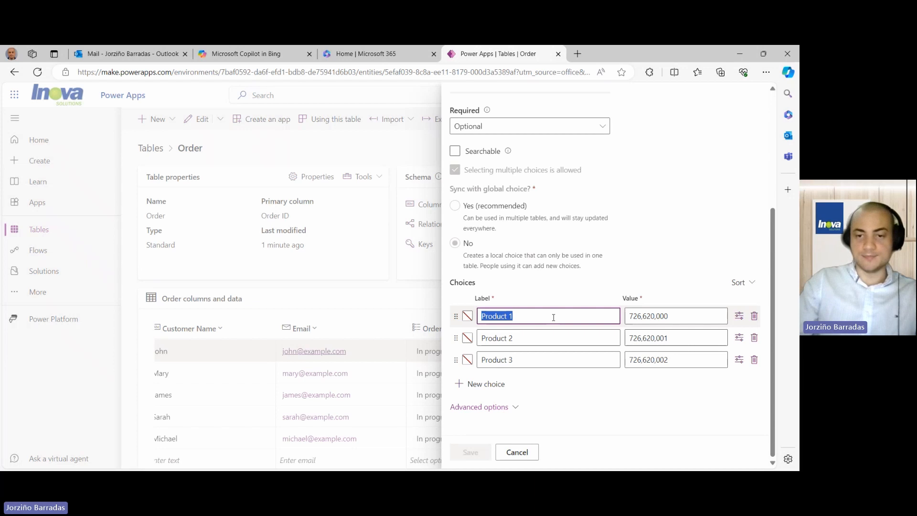
left_click(553, 318)
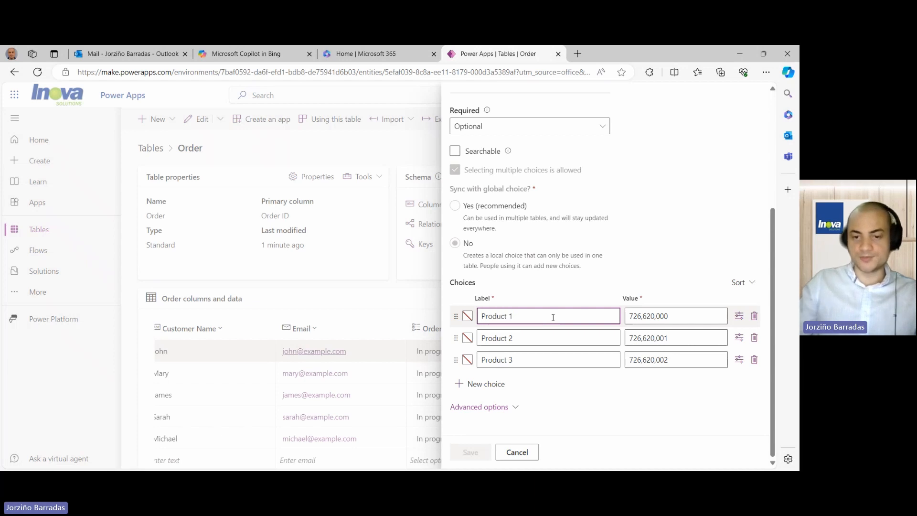
left_click(492, 385)
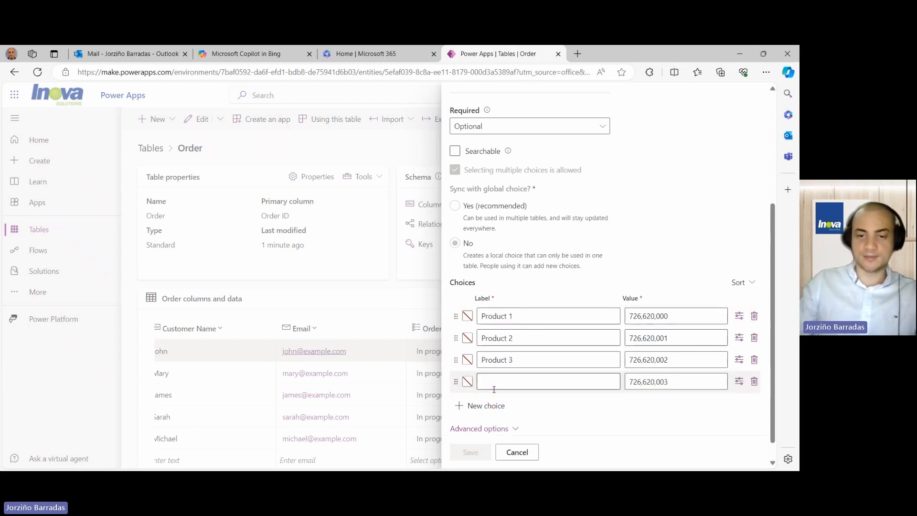
left_click(496, 384)
type("Product ")
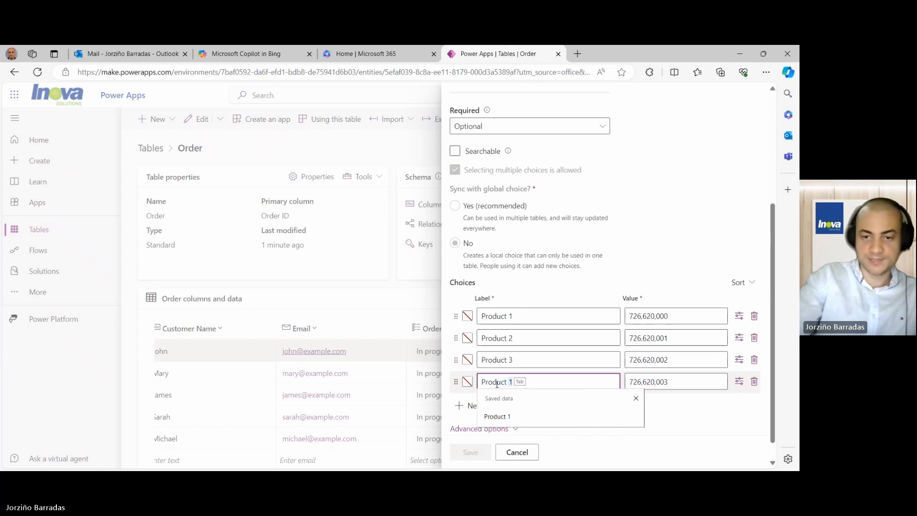
type("4")
left_click(492, 406)
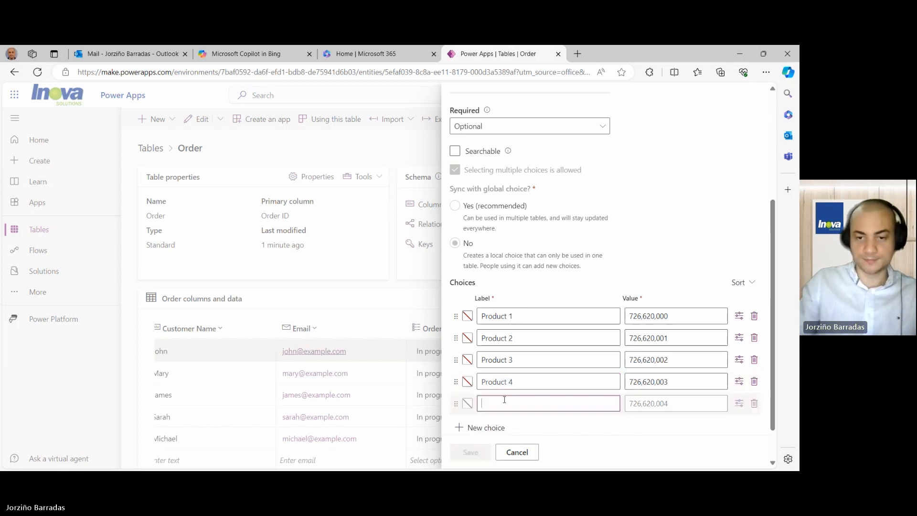
left_click(505, 401)
type("Product ")
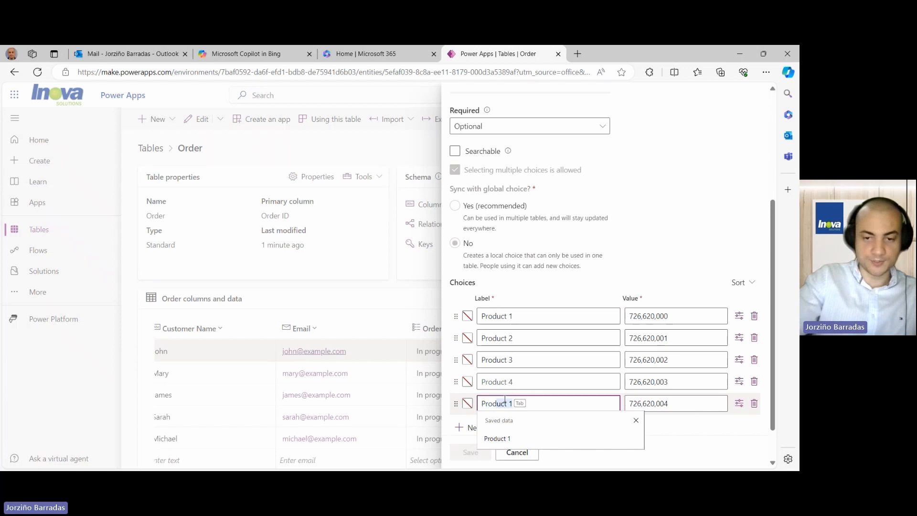
type("5")
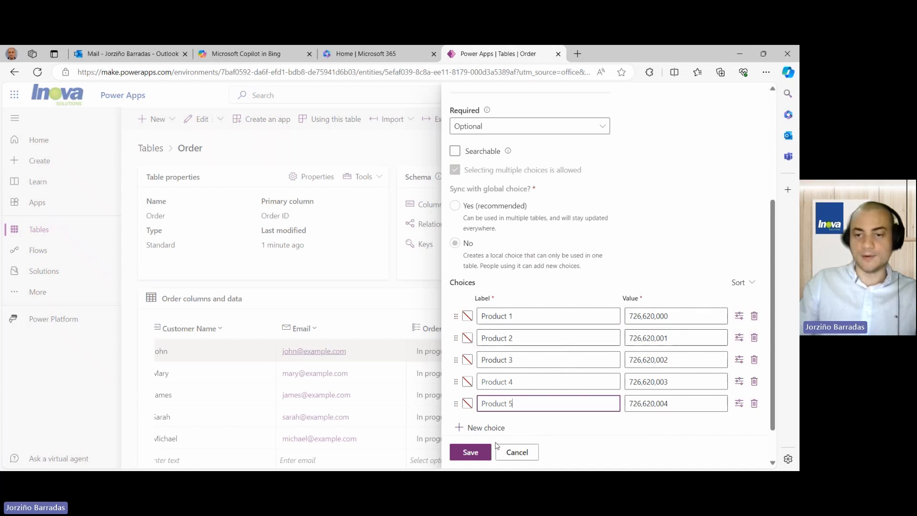
left_click(470, 452)
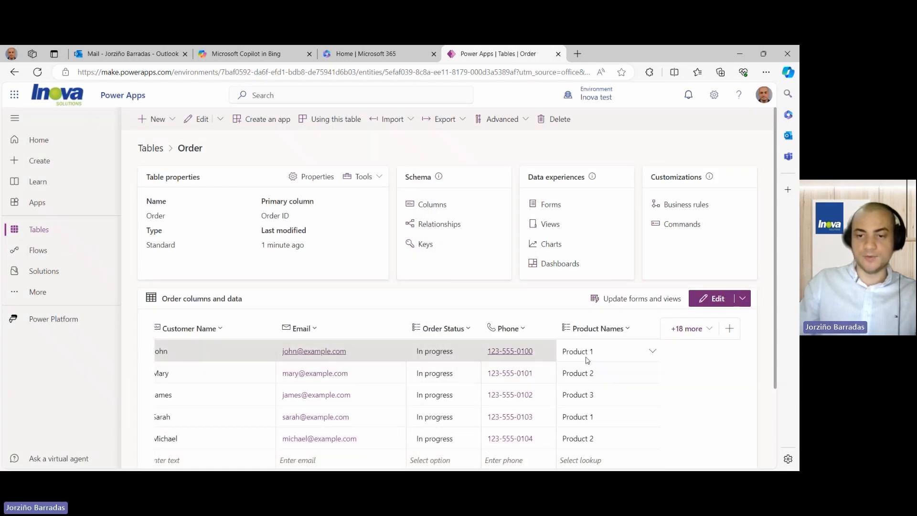
- Check the product choices in John's Product Names dropdown
left_click(588, 358)
left_click(652, 352)
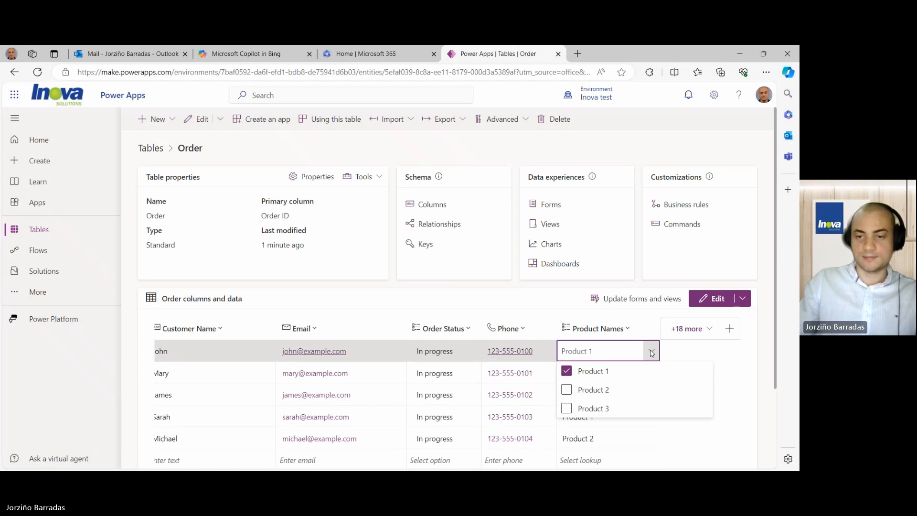
left_click(651, 352)
- Review the Product Names column choices, close unchanged, and return to Copilot in Bing
left_click(626, 329)
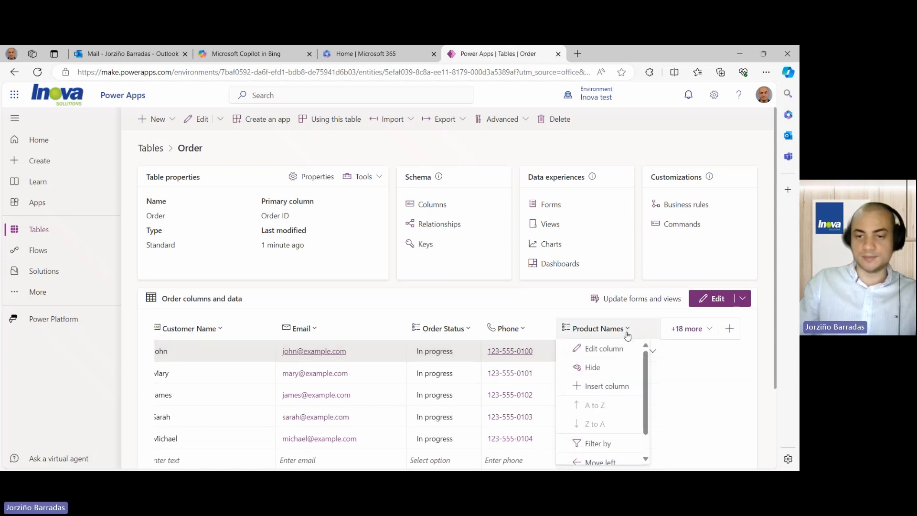
left_click(619, 353)
scroll(591, 338, "down", 5)
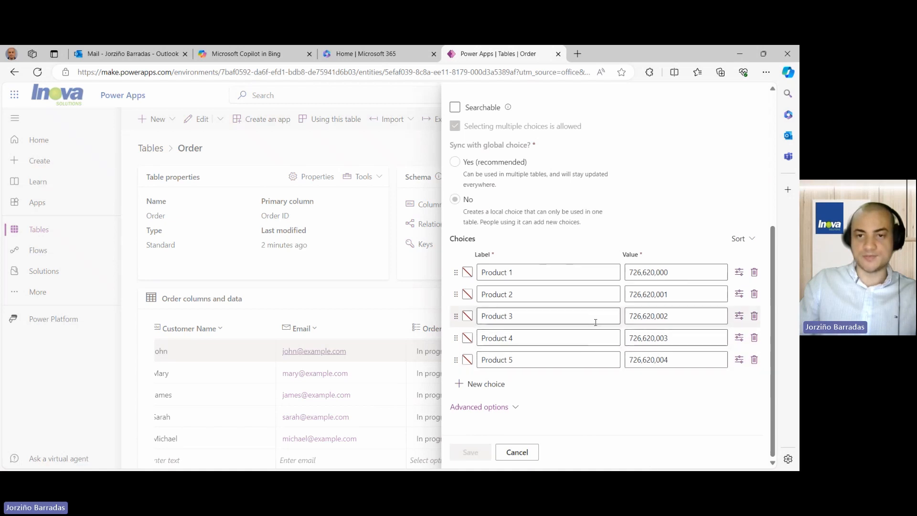
scroll(593, 321, "up", 3)
left_click(532, 459)
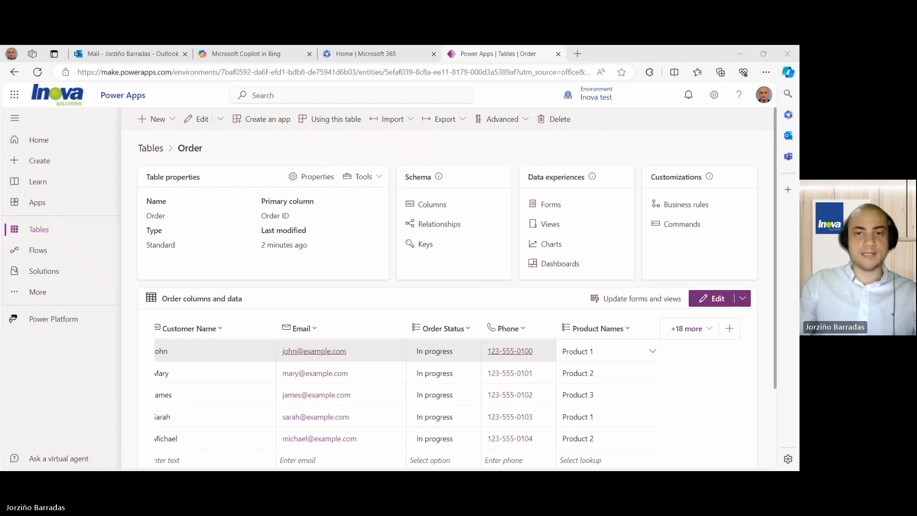
left_click(234, 55)
- Read through the Copilot answers and open a new browser tab
scroll(325, 231, "up", 15)
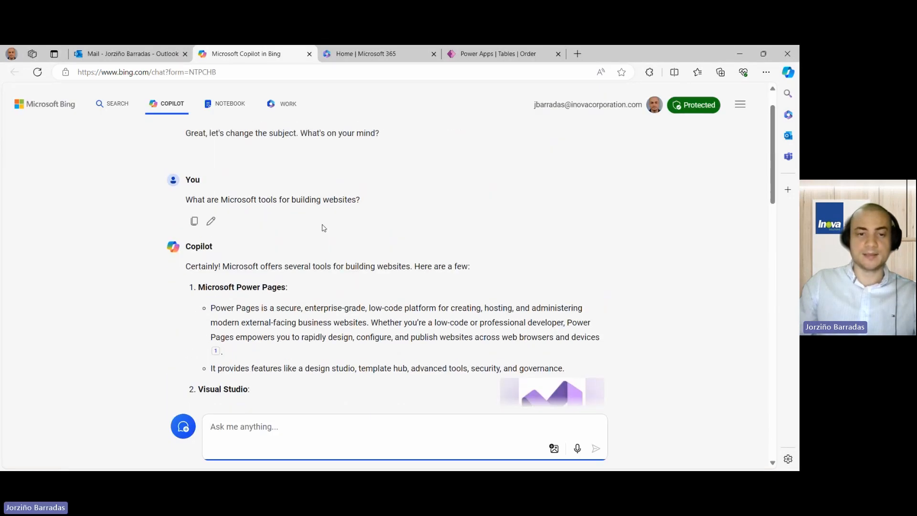
scroll(324, 228, "down", 3)
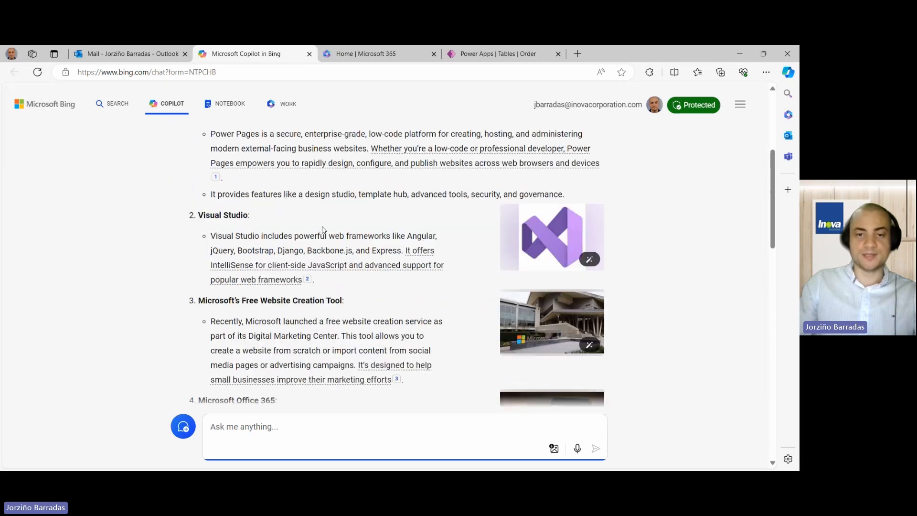
scroll(323, 231, "down", 4)
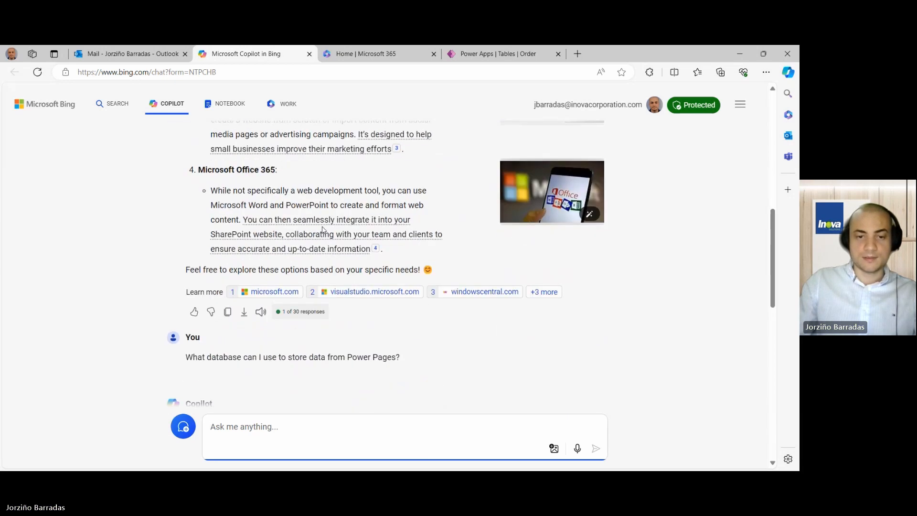
scroll(324, 231, "down", 5)
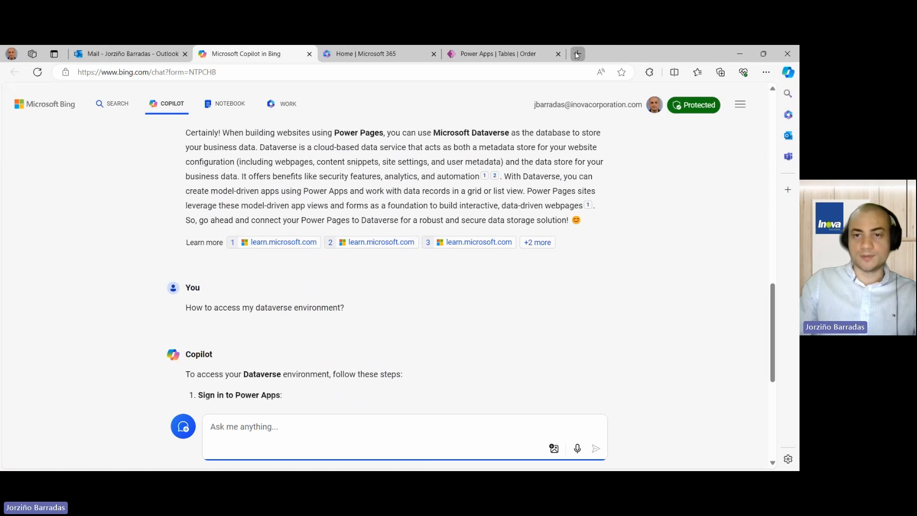
left_click(577, 54)
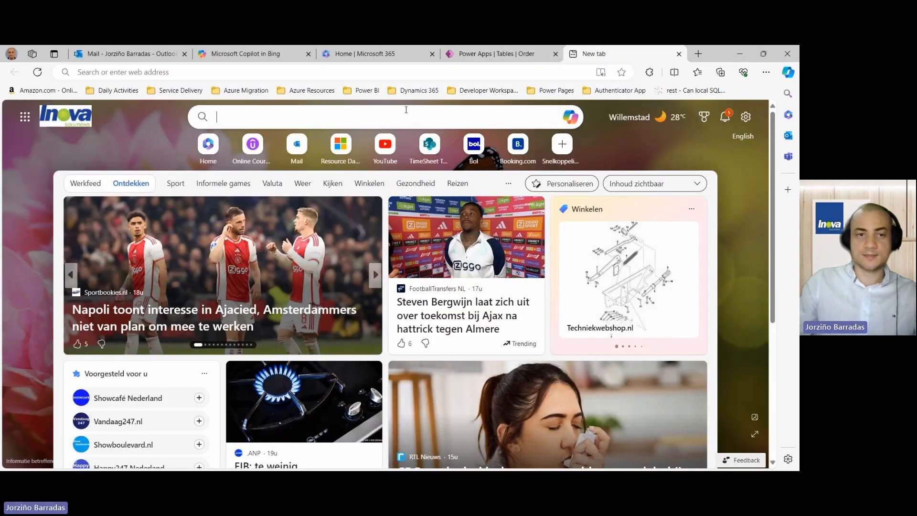
- Search Bing for 'power pages', open Power Pages – Website Builder, and sign in
left_click(406, 110)
type("power ")
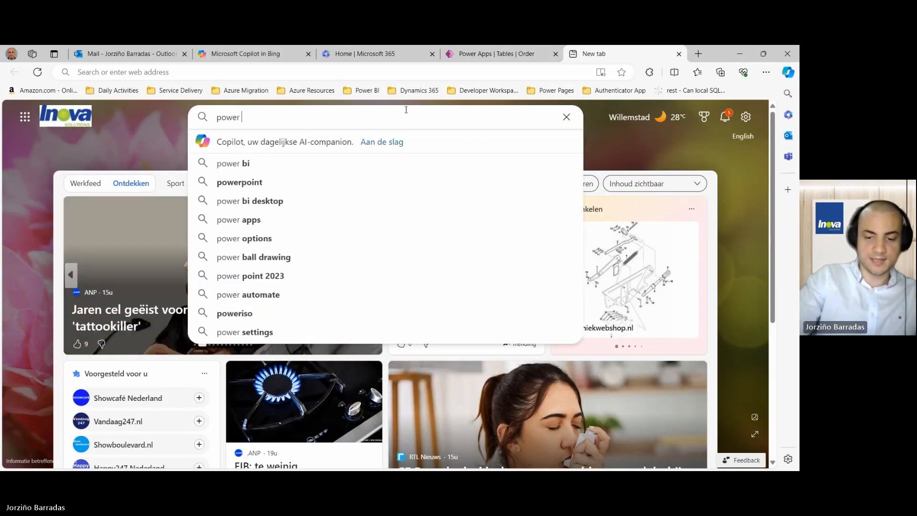
type("pages")
key("Return")
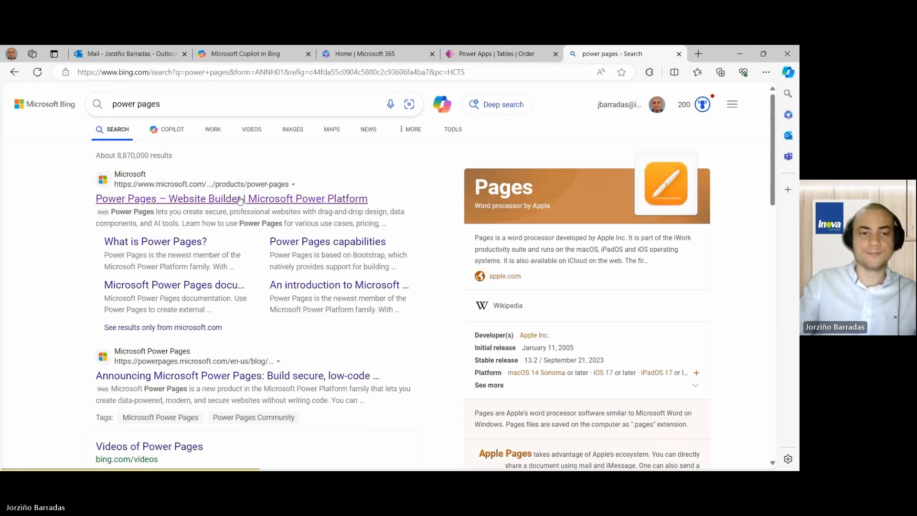
left_click(240, 200)
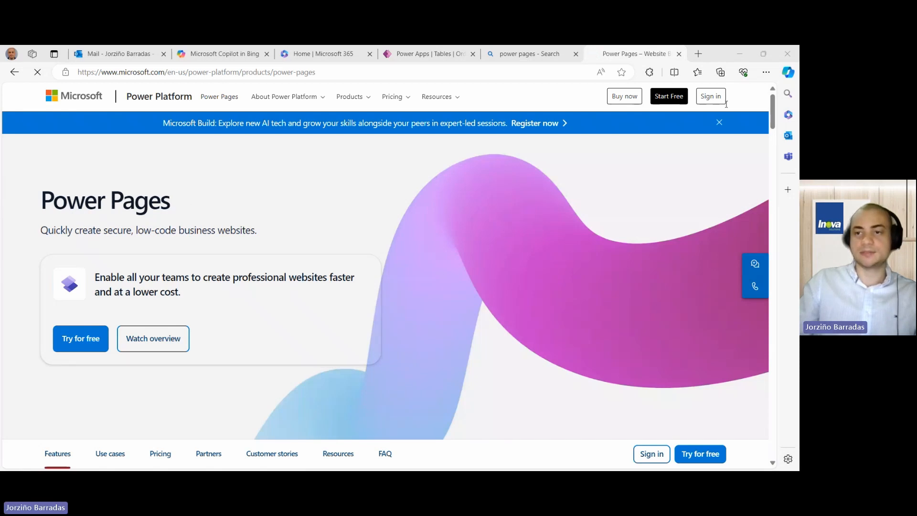
left_click(712, 97)
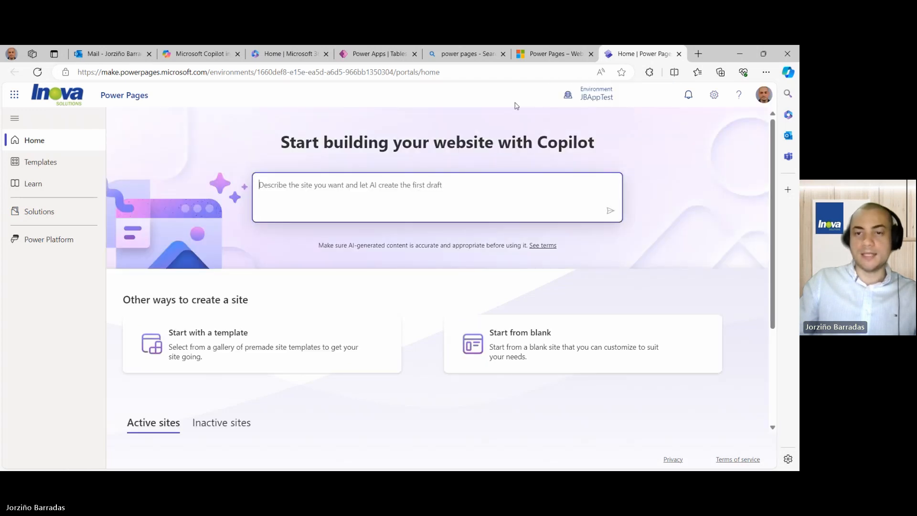
- Switch the Power Pages environment from JBAppTest to Inova test
left_click(588, 98)
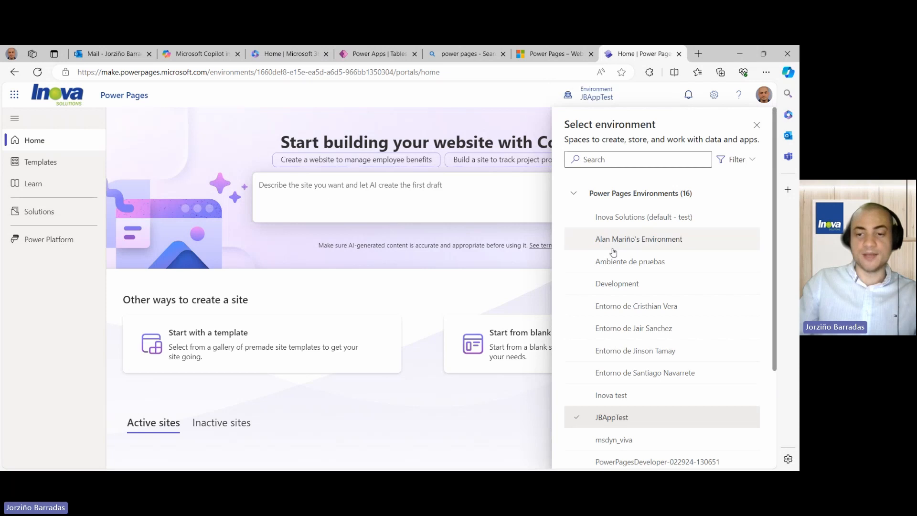
scroll(613, 253, "down", 3)
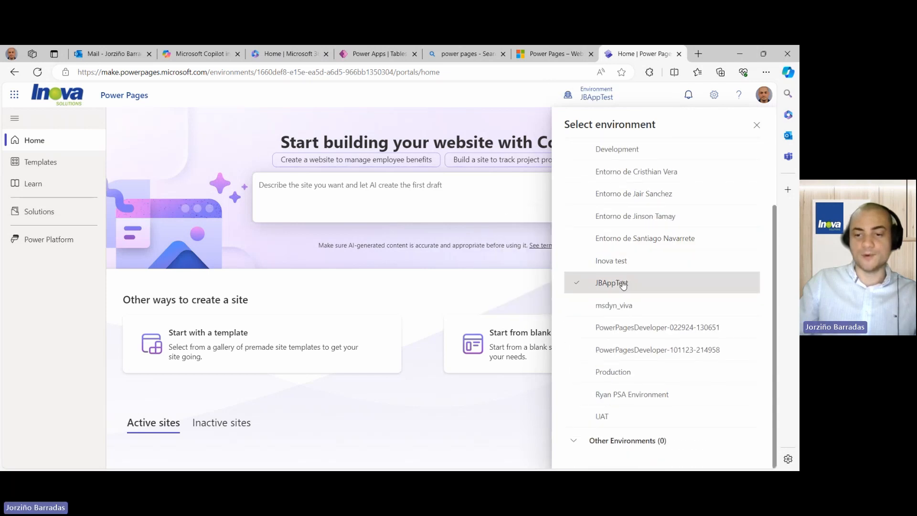
scroll(618, 303, "up", 3)
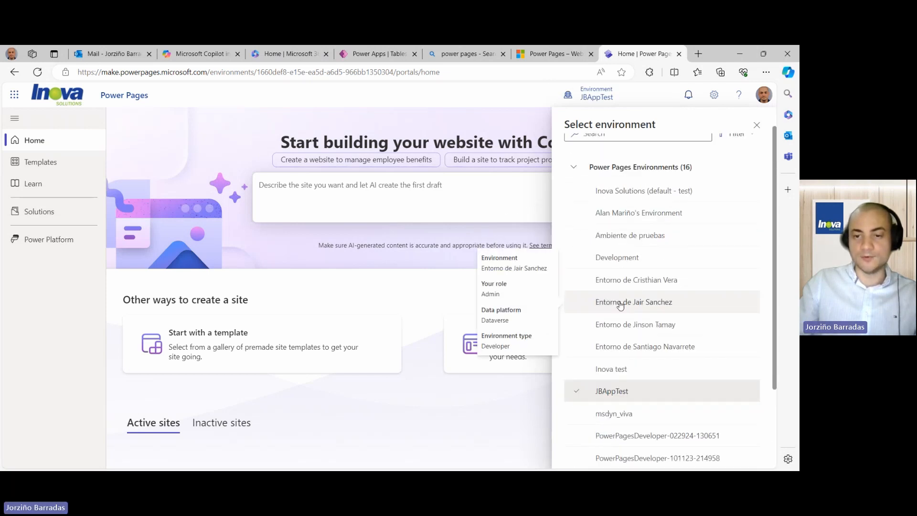
scroll(621, 306, "down", 2)
left_click(623, 316)
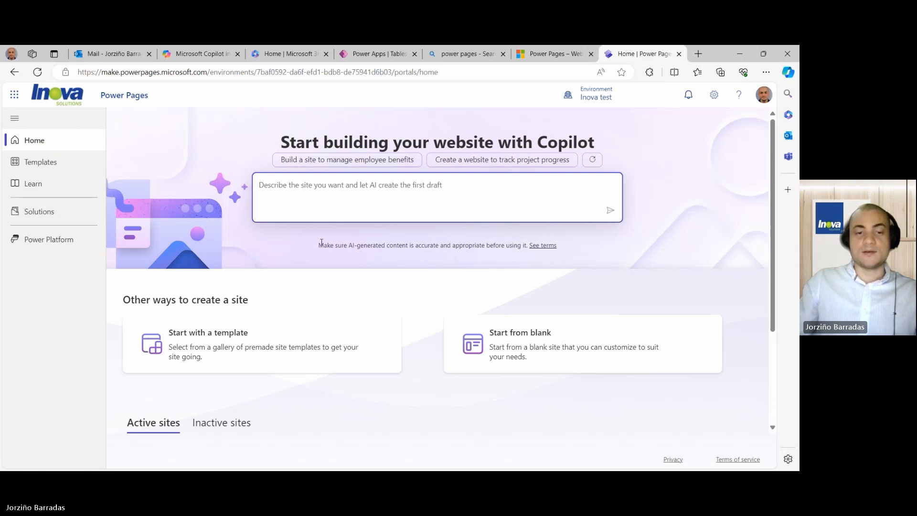
- Send Copilot the prompt 'Build a web page in Power Pages using a blank template'
scroll(319, 246, "down", 1)
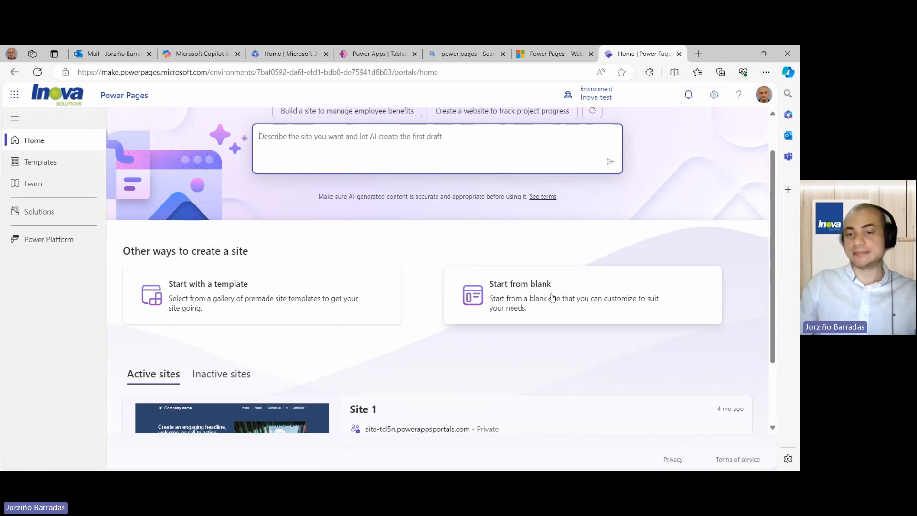
scroll(549, 294, "up", 1)
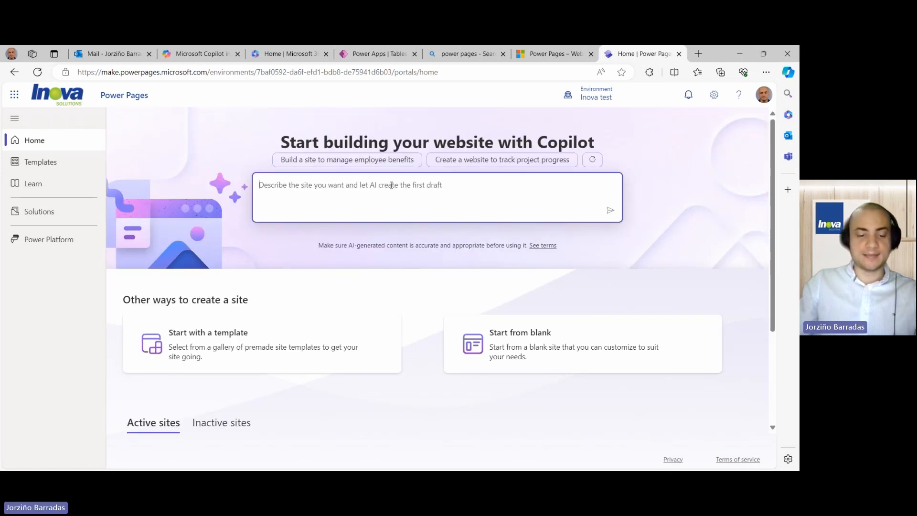
type("Build a web page in Power Pages using a blank template")
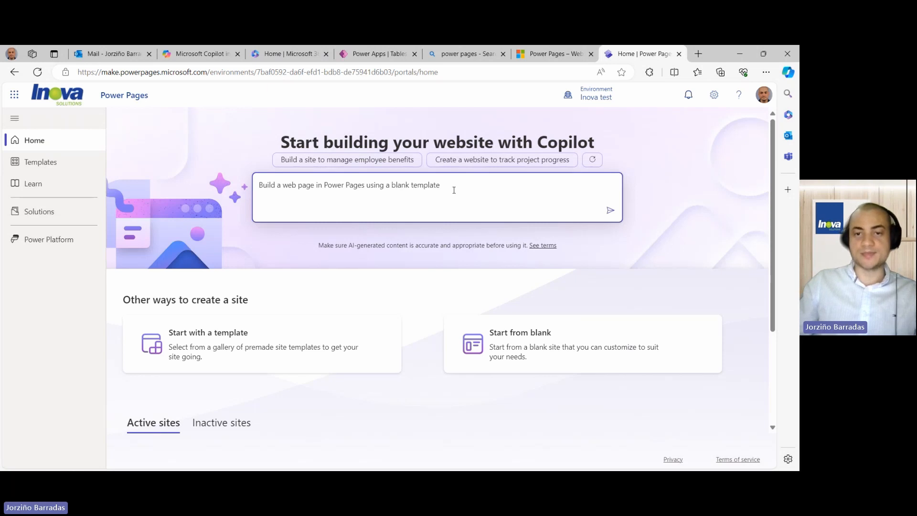
left_click(611, 212)
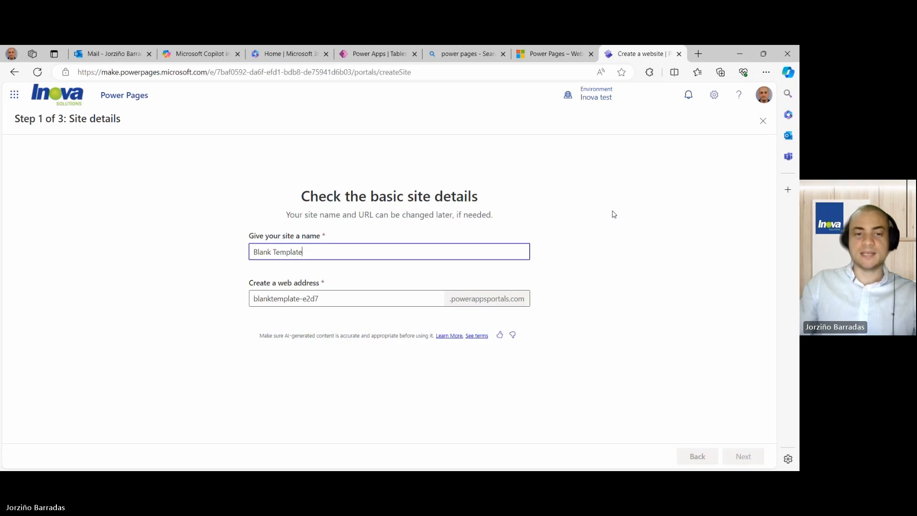
- Replace the proposed name Blank Template with 'Inova Sales Web', fixing Inova's capitalisation
triple_click(295, 251)
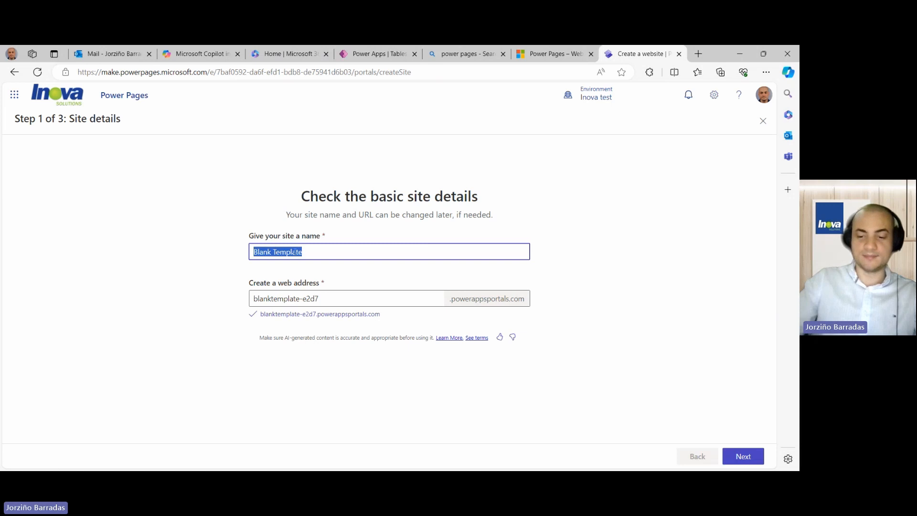
key("BackSpace")
type("Sales")
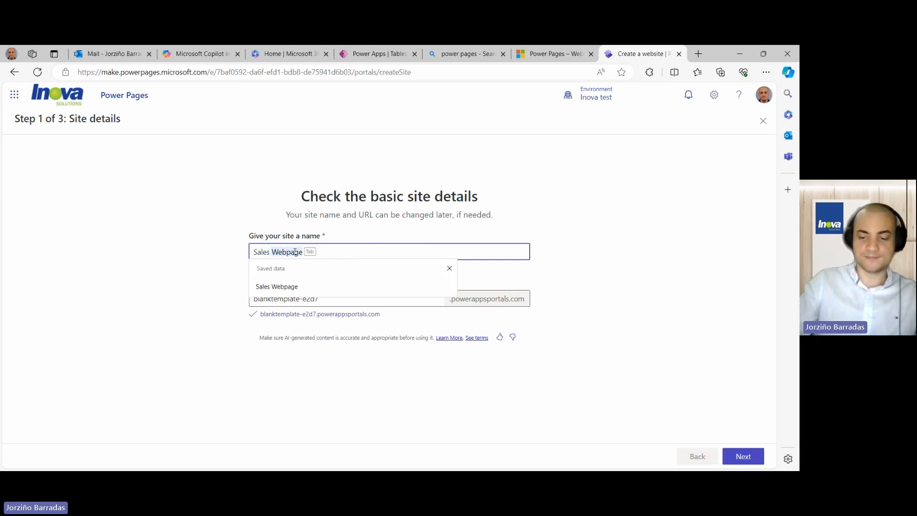
key("Tab")
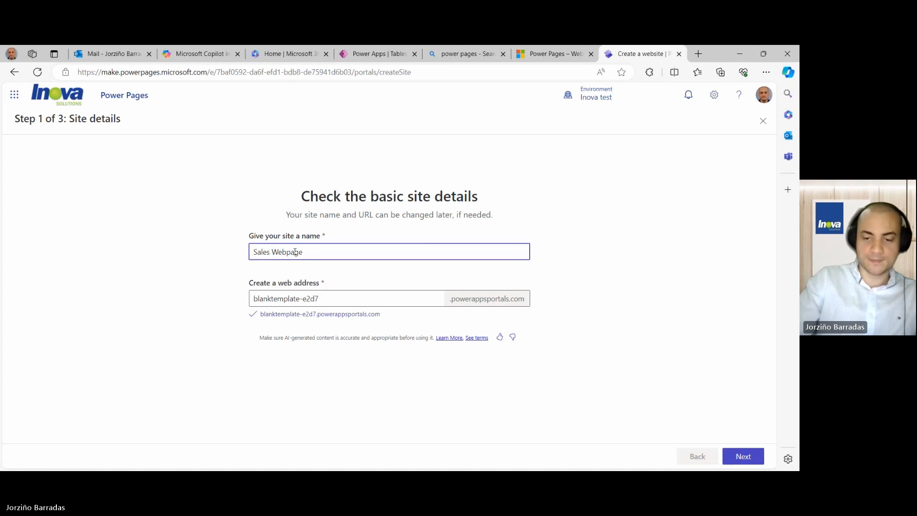
key("BackSpace")
key("BackSpace")
key("BackSpace")
key("BackSpace")
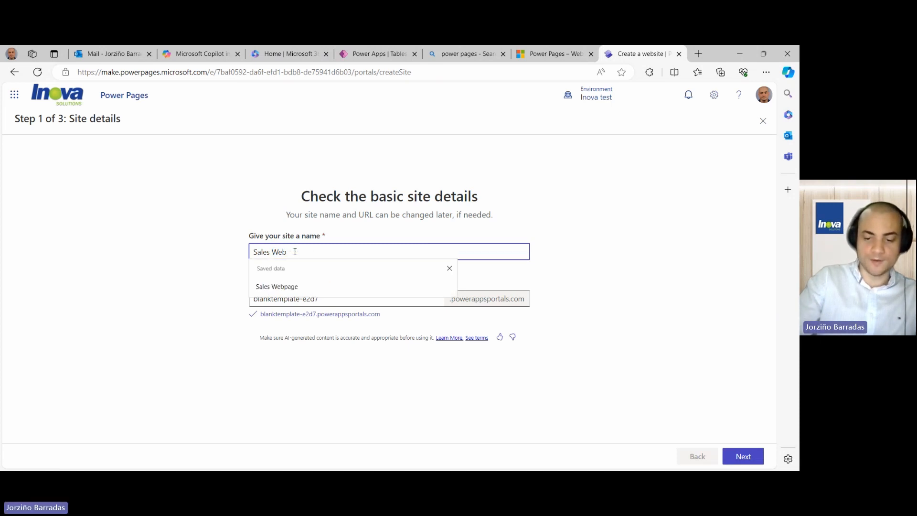
key("Home")
type("ino")
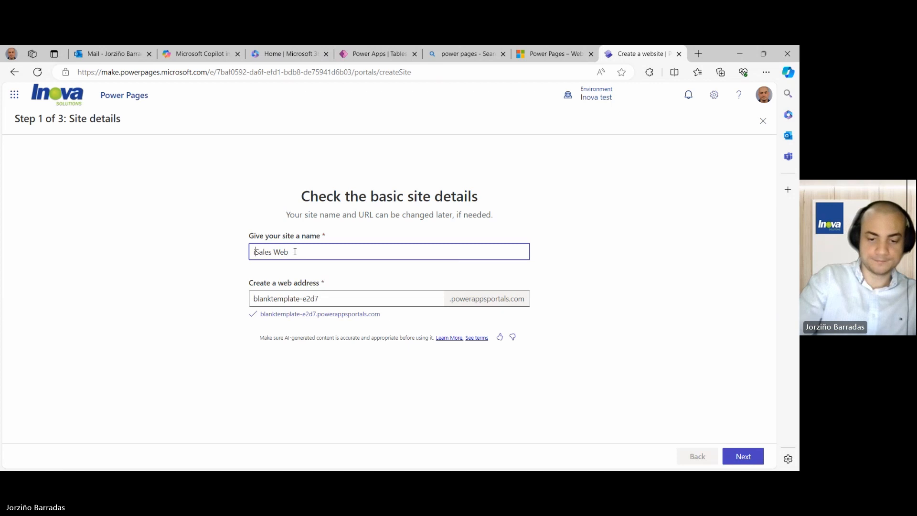
type("va")
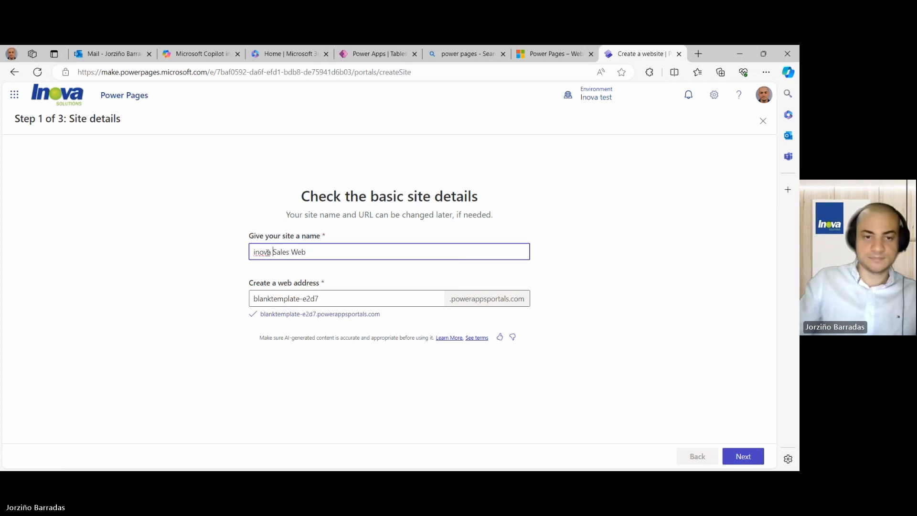
right_click(256, 251)
left_click(268, 292)
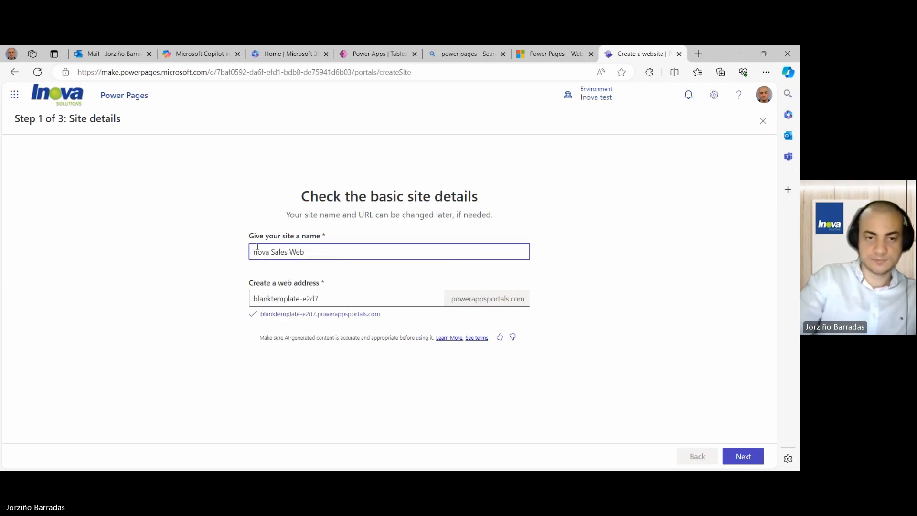
- Complete the site name as 'Inova Sales Website' and advance to the layout step
left_click(322, 254)
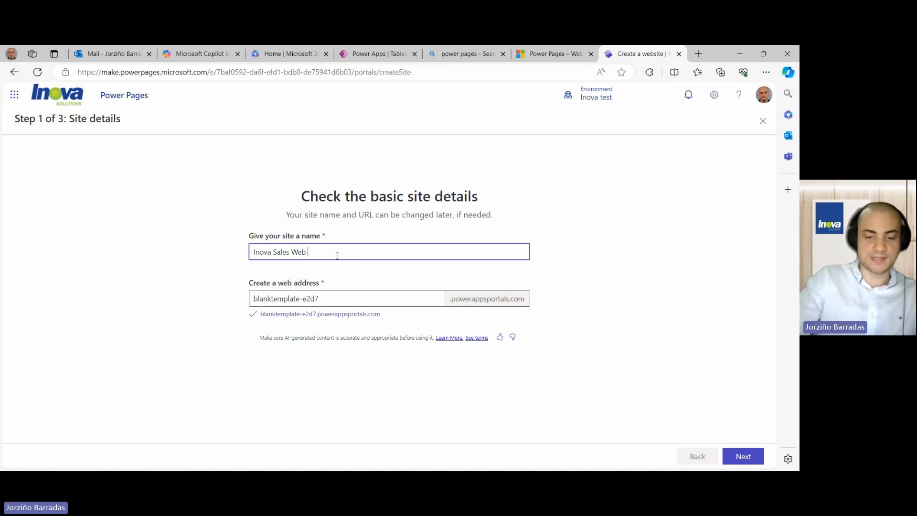
type("Site")
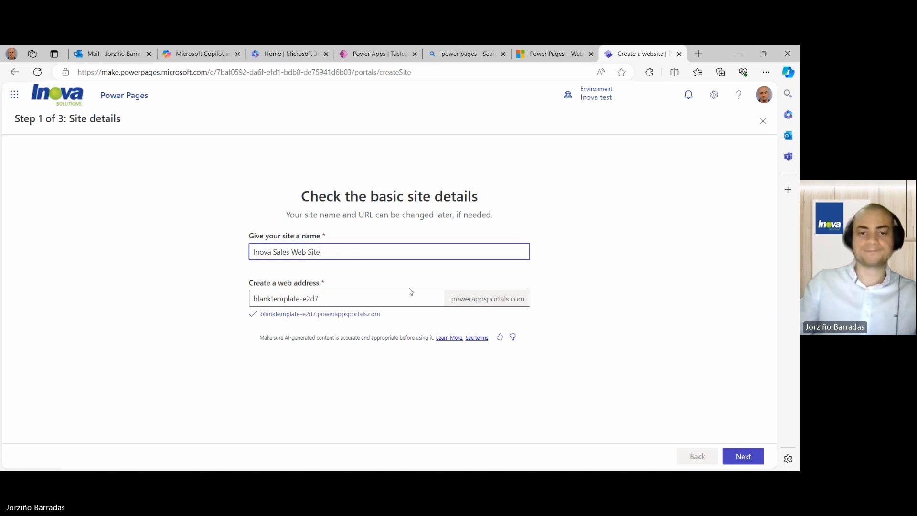
key("ctrl+shift+Left")
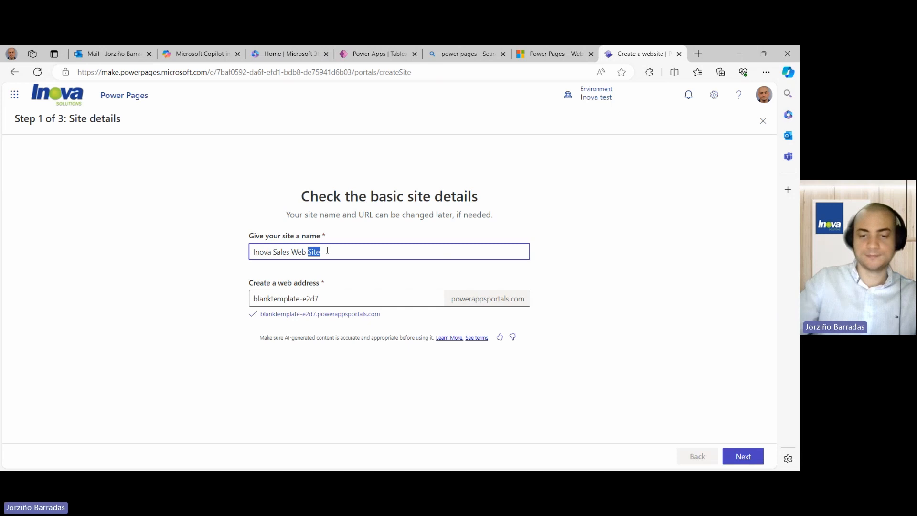
key("BackSpace")
key("BackSpace")
type("site")
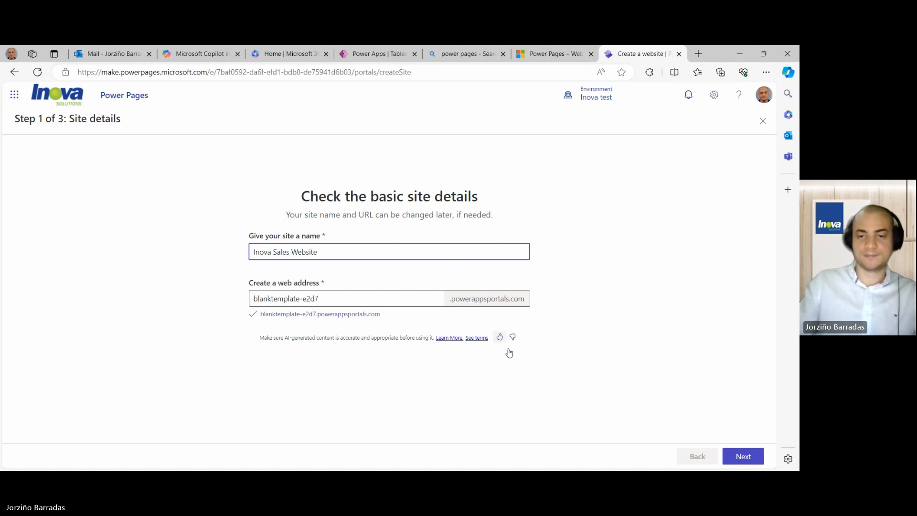
left_click(589, 350)
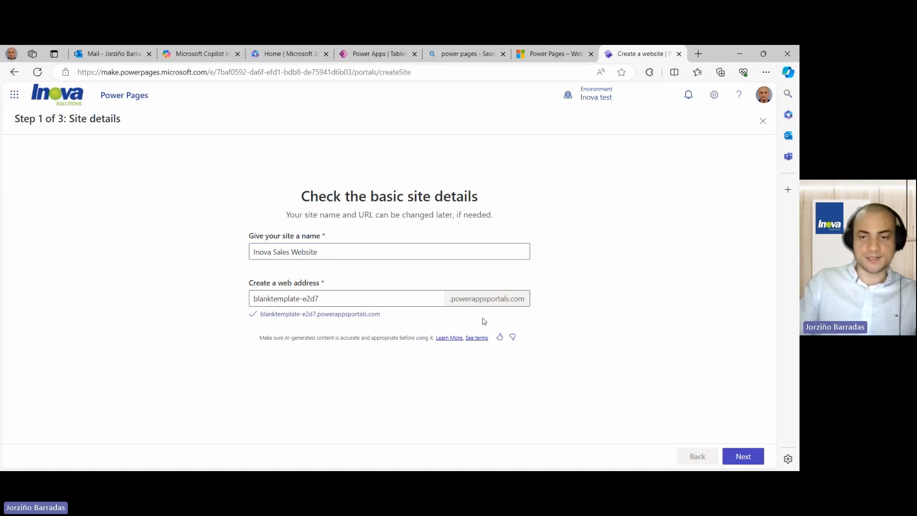
left_click(735, 330)
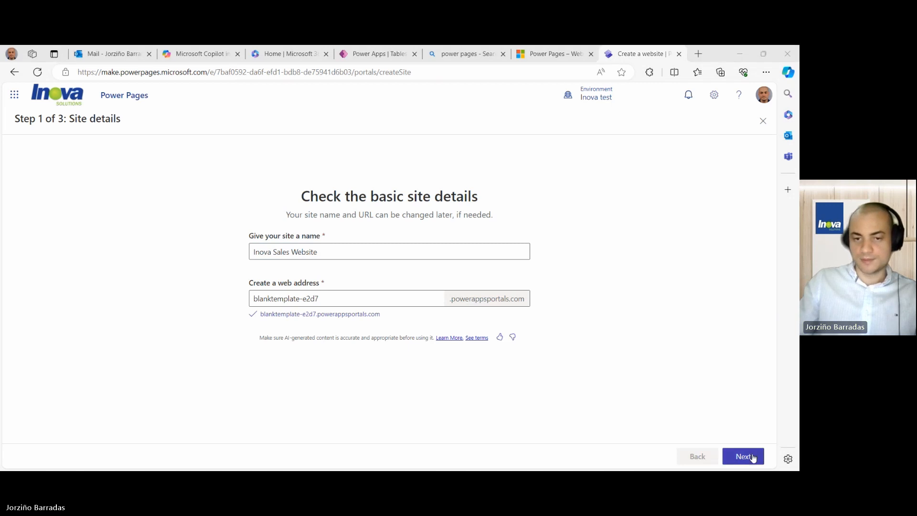
left_click(754, 459)
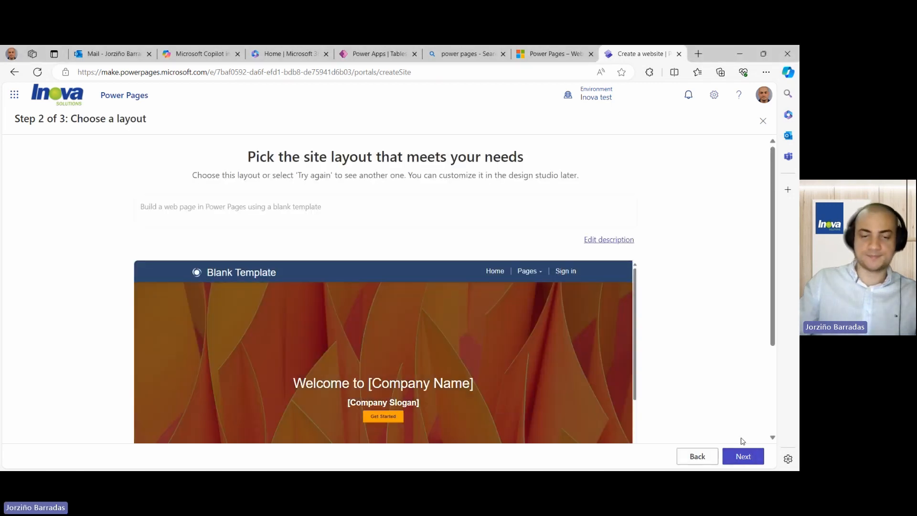
- Review the Blank Template layout preview and continue to step 3, common pages
scroll(677, 384, "down", 3)
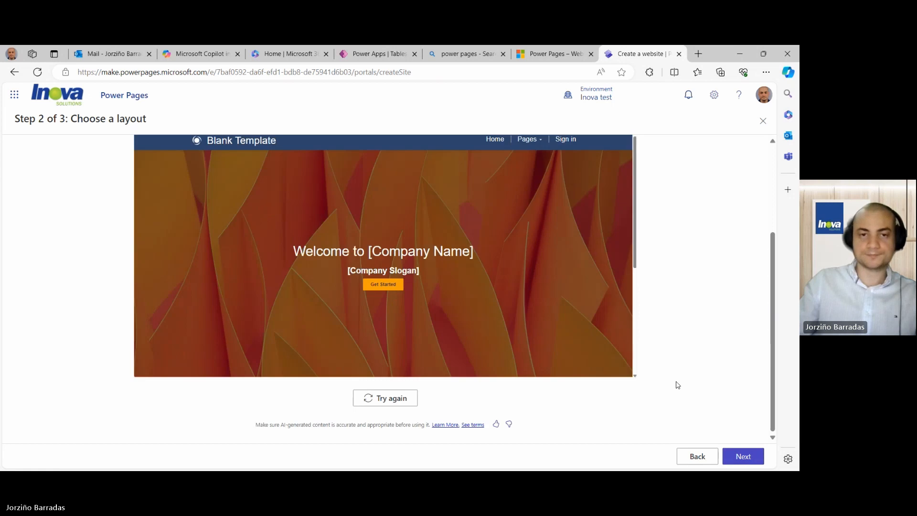
scroll(549, 324, "down", 5)
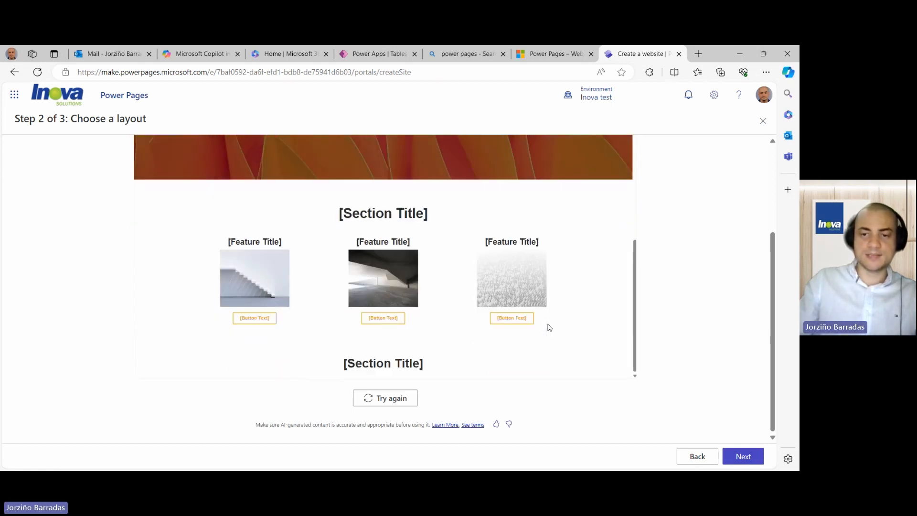
scroll(550, 328, "up", 5)
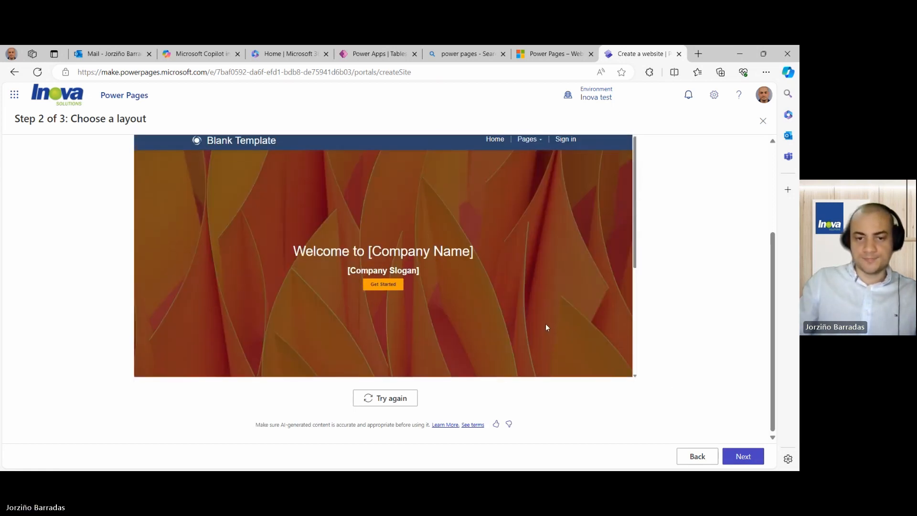
scroll(547, 327, "up", 2)
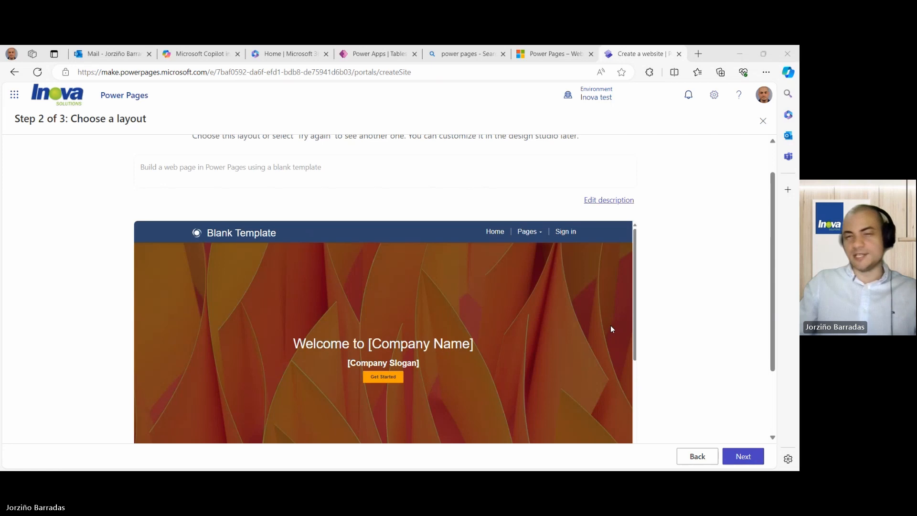
scroll(611, 329, "down", 5)
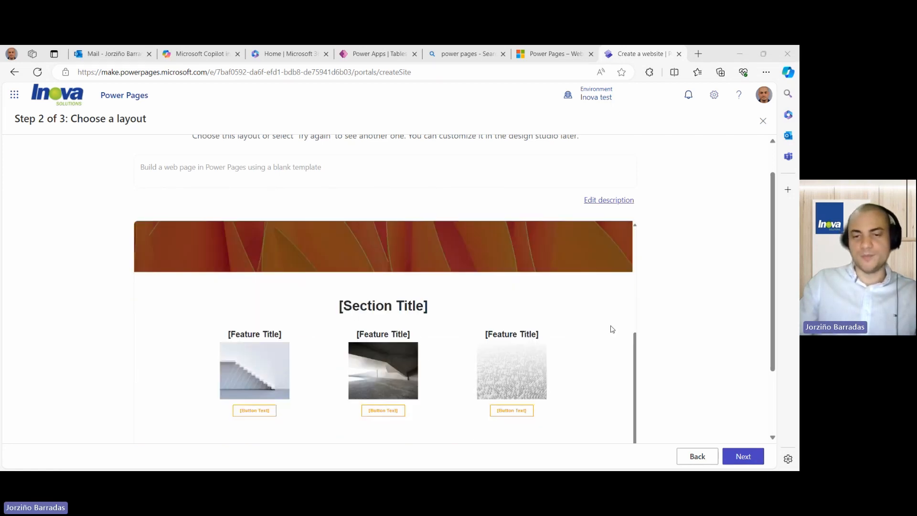
scroll(611, 327, "up", 5)
scroll(611, 329, "down", 5)
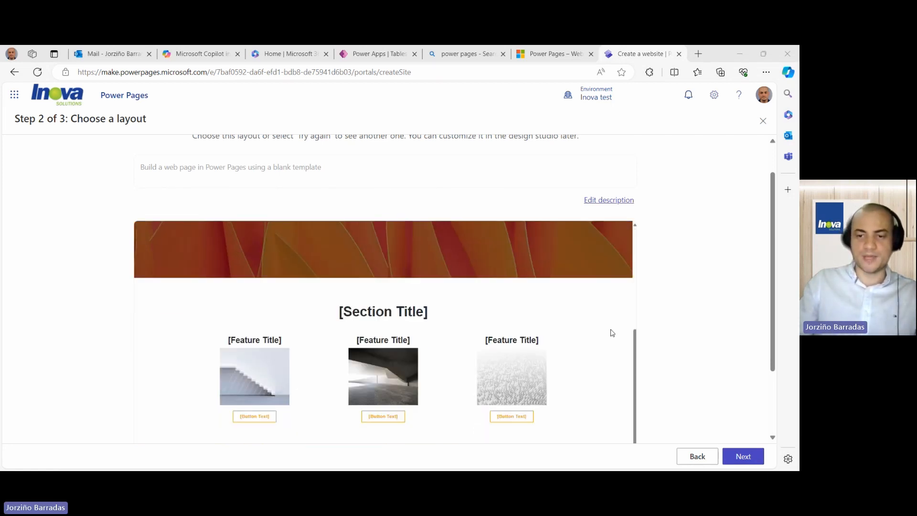
scroll(611, 331, "up", 3)
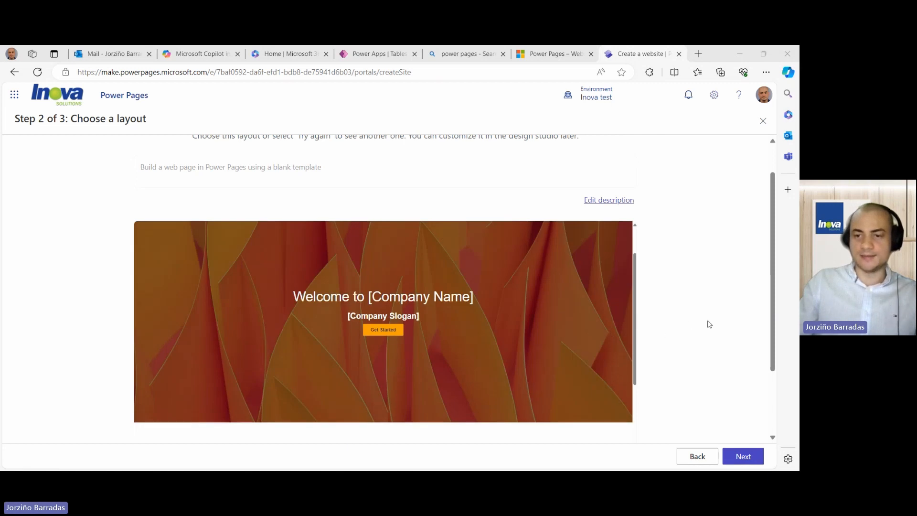
left_click(743, 456)
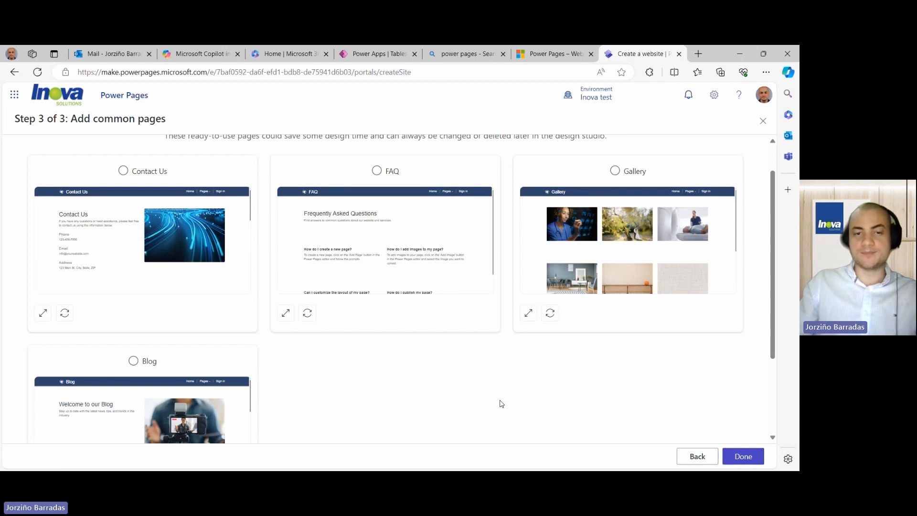
- Leave Contact Us unselected and finish creating the Inova Sales Website
scroll(446, 404, "up", 1)
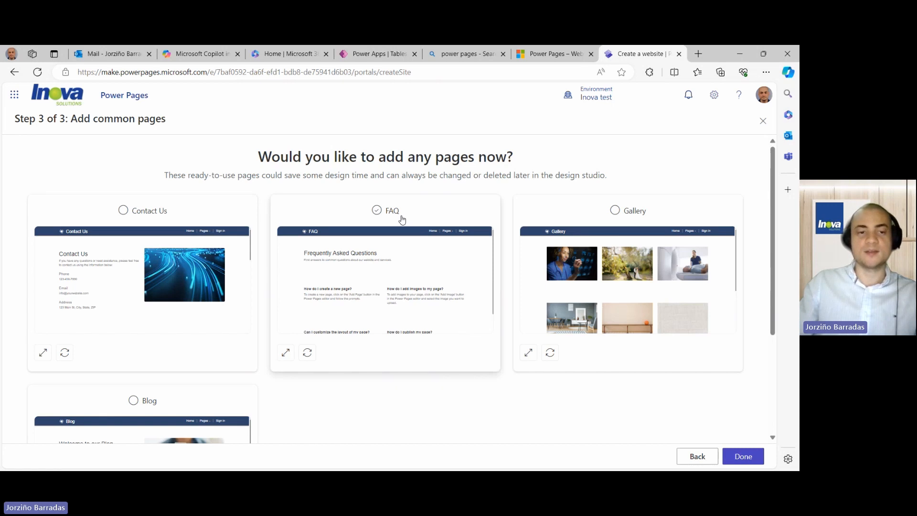
left_click(122, 210)
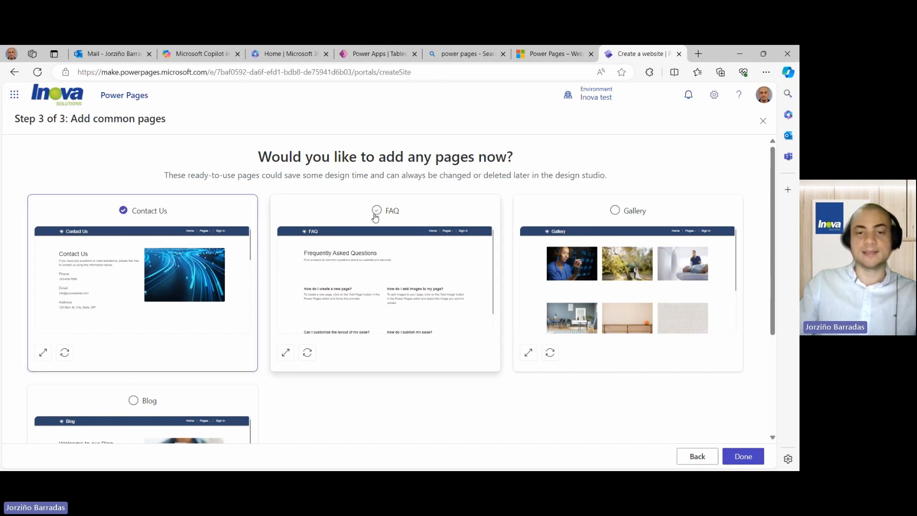
left_click(123, 210)
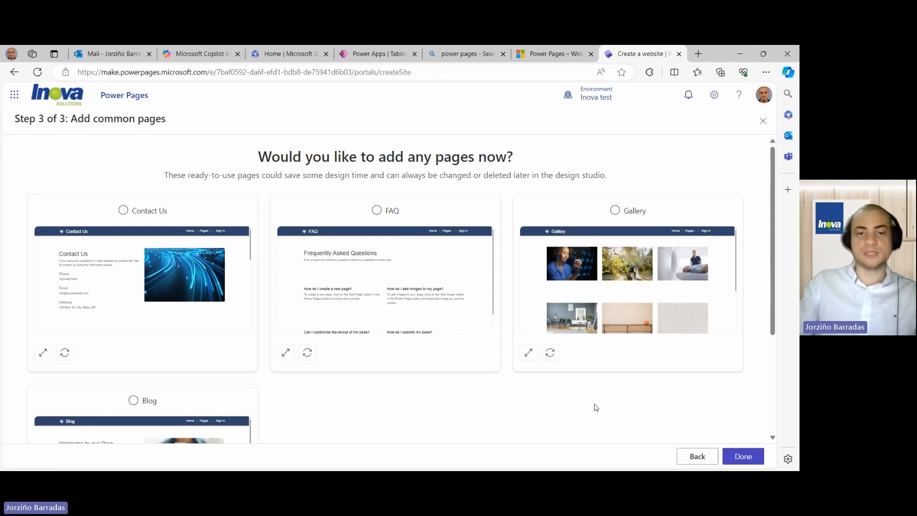
left_click(751, 460)
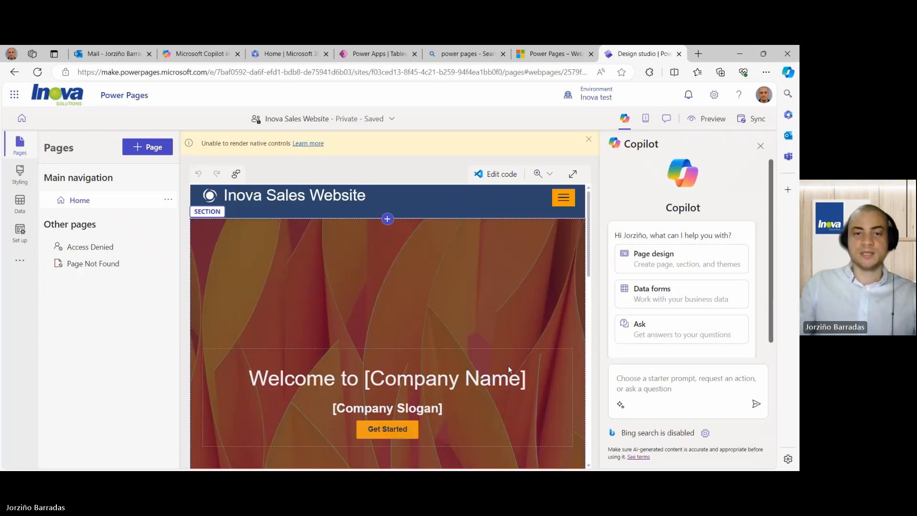
scroll(377, 317, "down", 5)
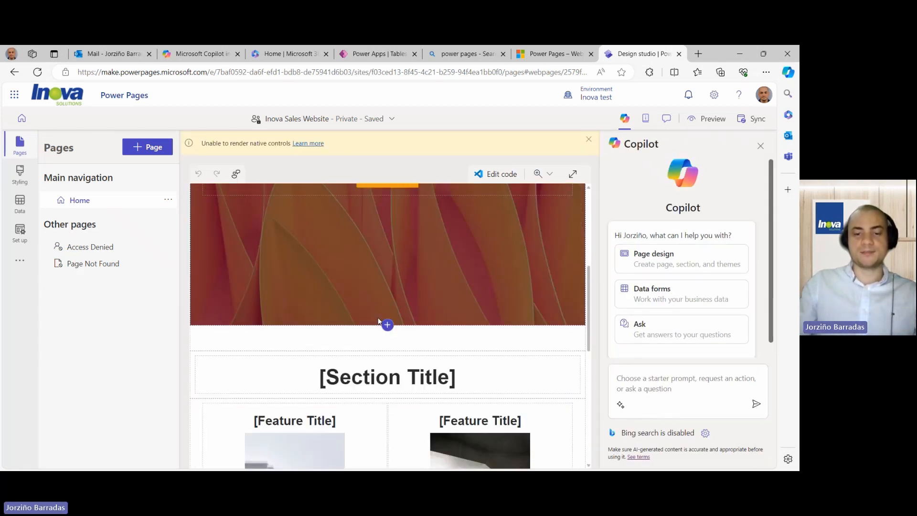
scroll(378, 320, "down", 5)
scroll(378, 321, "up", 6)
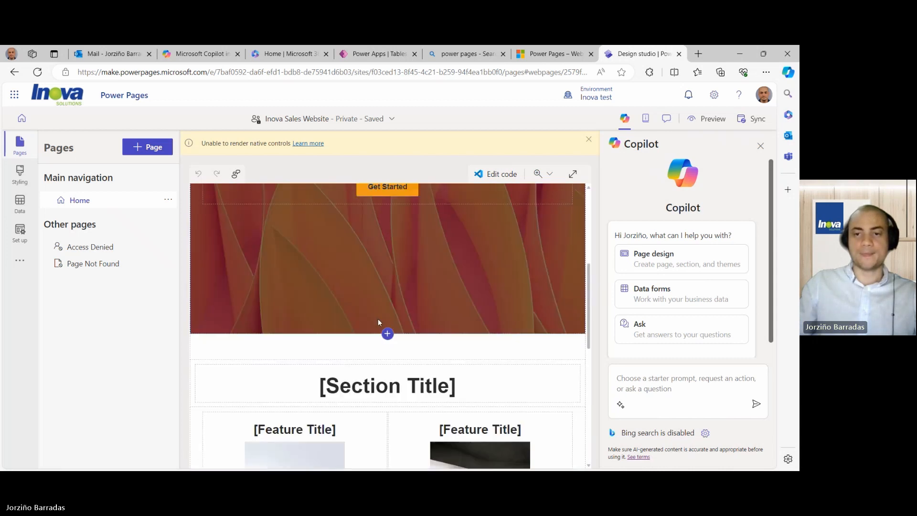
scroll(379, 322, "up", 5)
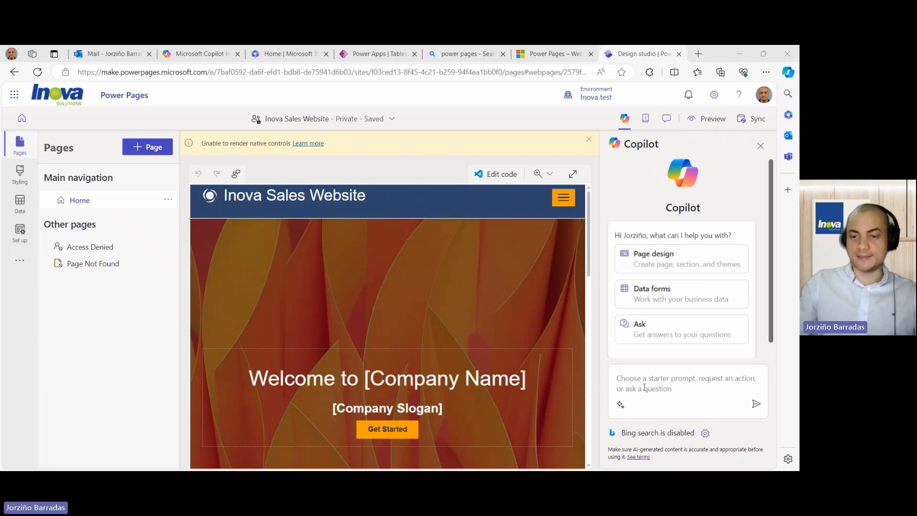
- Ask Copilot to build a blank page with no content named Inova Products
left_click(681, 377)
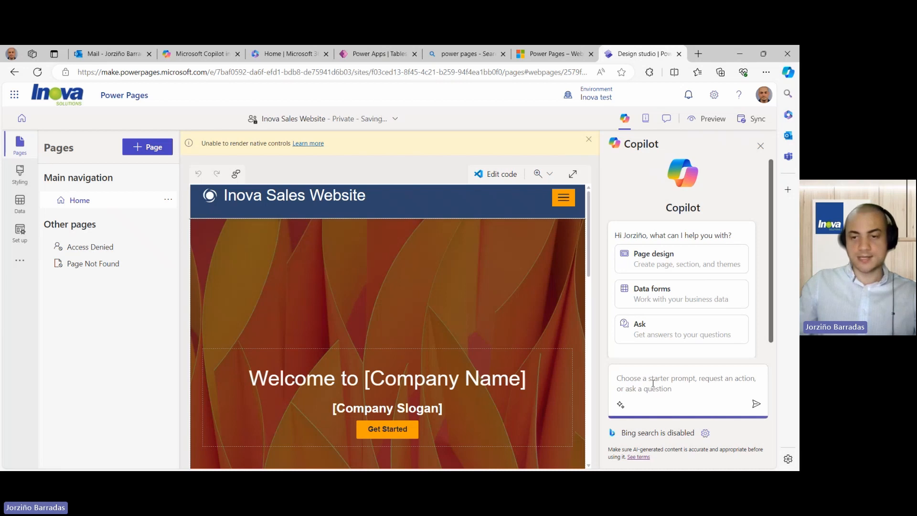
type("Build a blank page with no content and name it Inova Products")
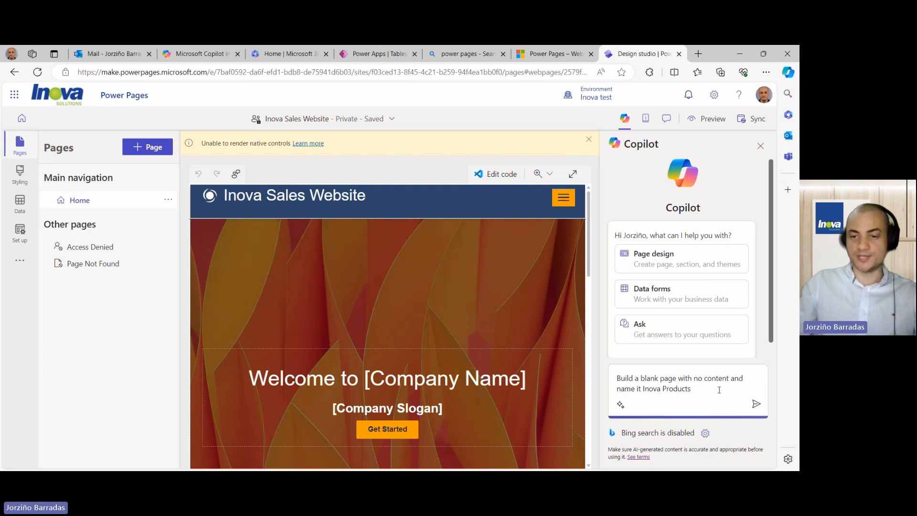
left_click(756, 405)
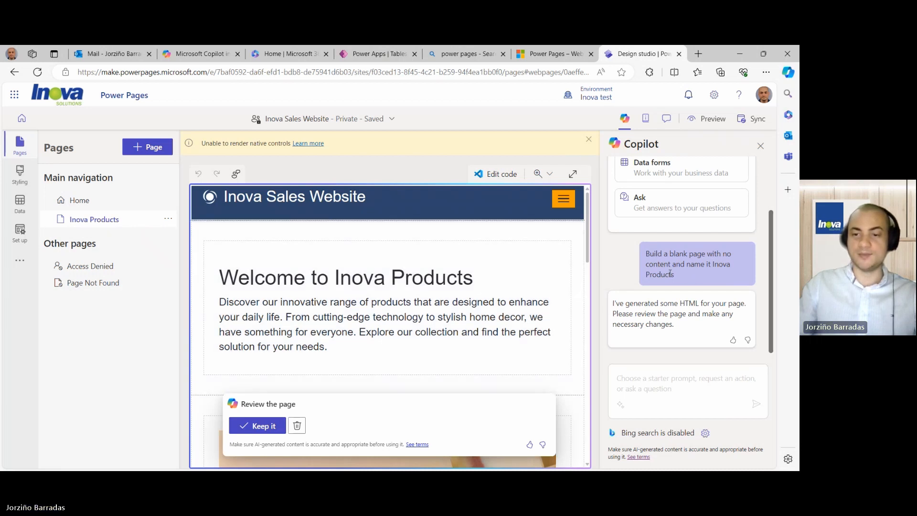
- Keep the generated Inova Products page and scroll through its image, Title sections and copyright footer
scroll(457, 304, "down", 5)
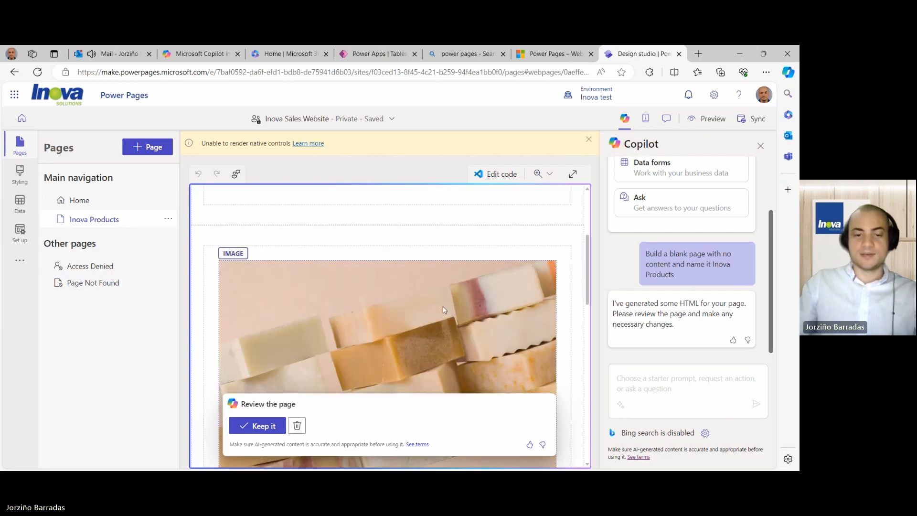
scroll(392, 330, "up", 5)
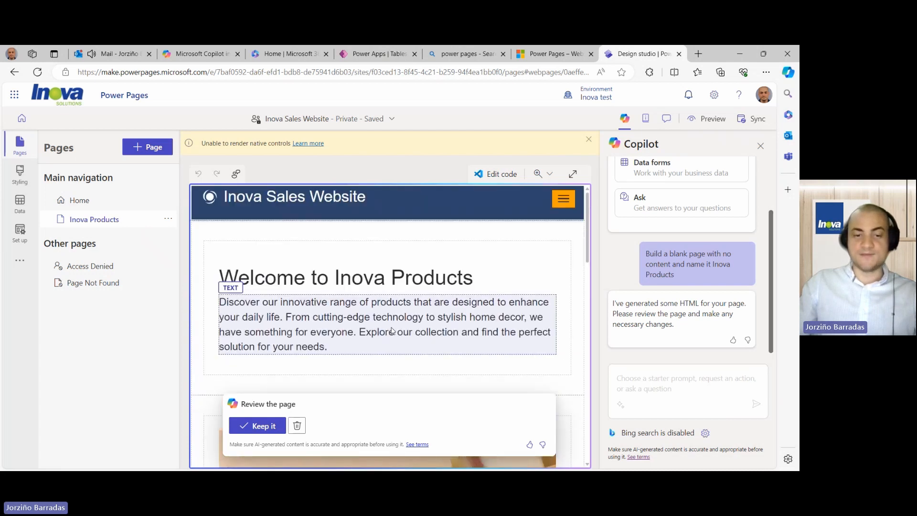
left_click(258, 426)
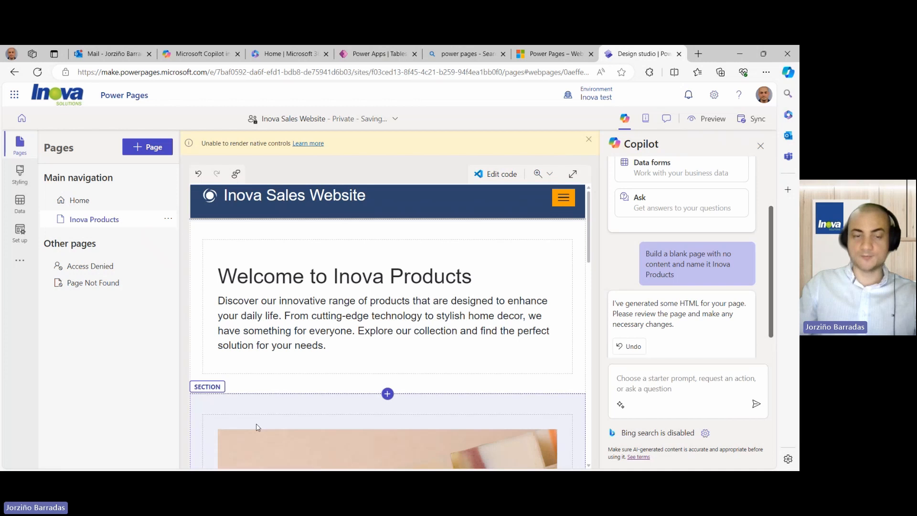
scroll(313, 386, "down", 5)
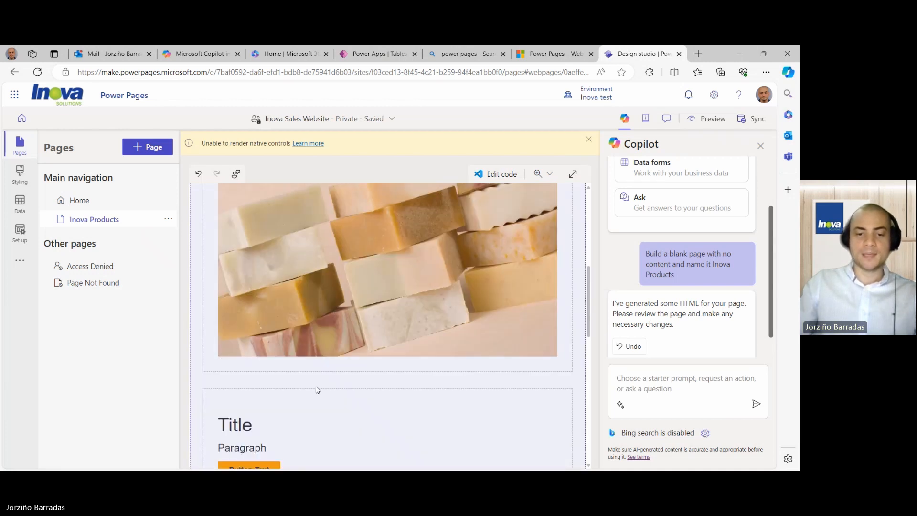
scroll(317, 389, "down", 3)
scroll(317, 396, "down", 3)
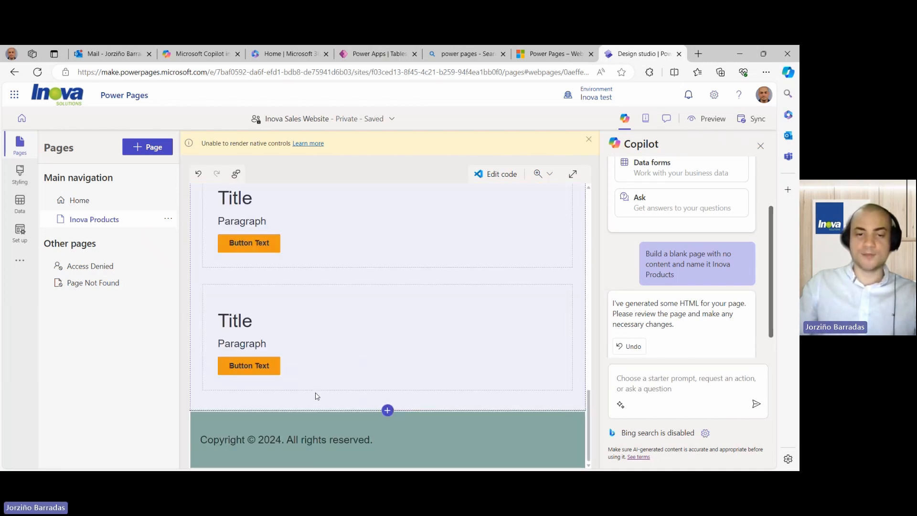
scroll(317, 396, "up", 6)
scroll(316, 396, "up", 5)
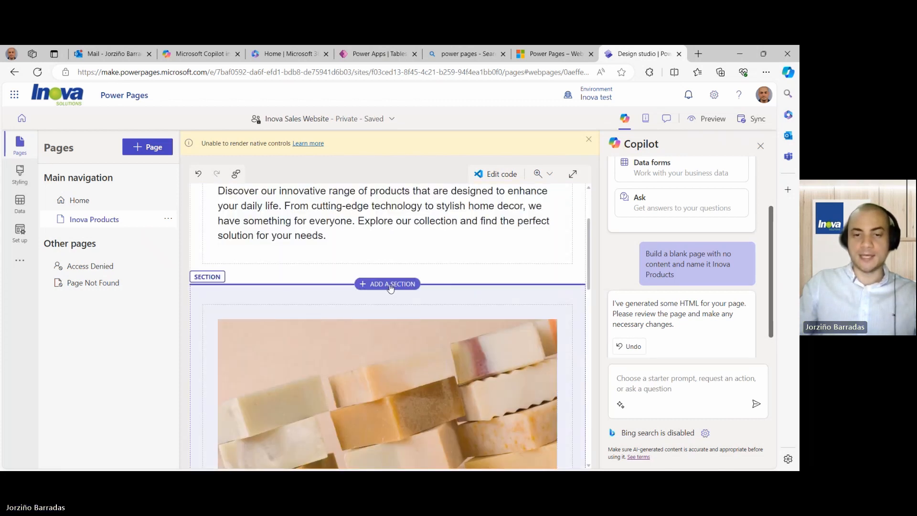
- Delete the soap image section and the Title and Paragraph section from the Inova Products page
left_click(473, 290)
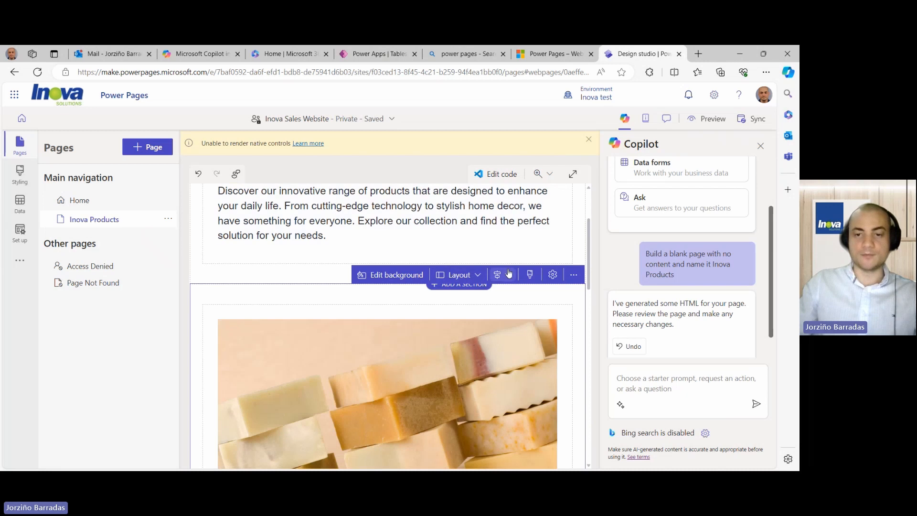
left_click(553, 275)
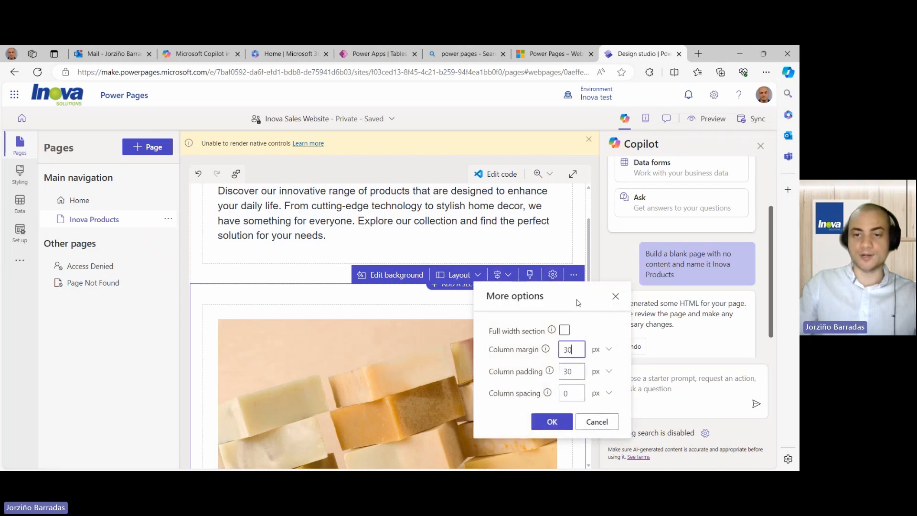
left_click(573, 275)
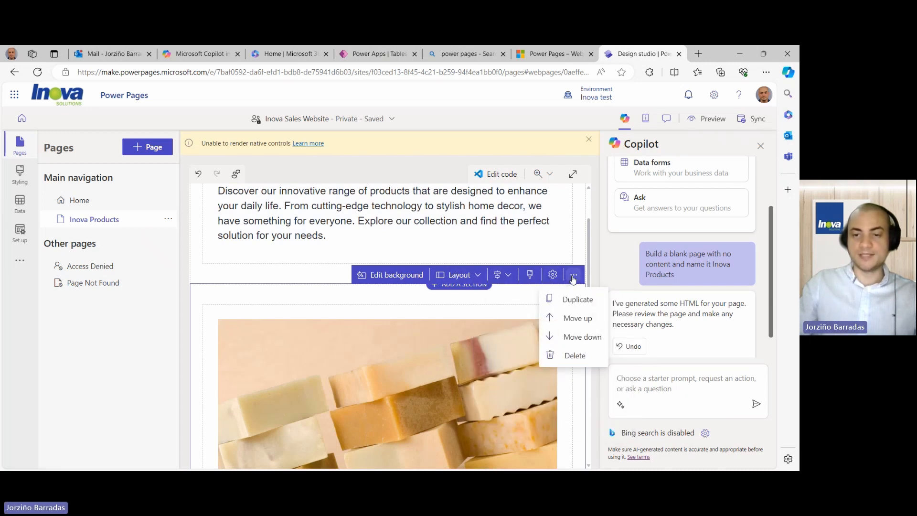
left_click(570, 355)
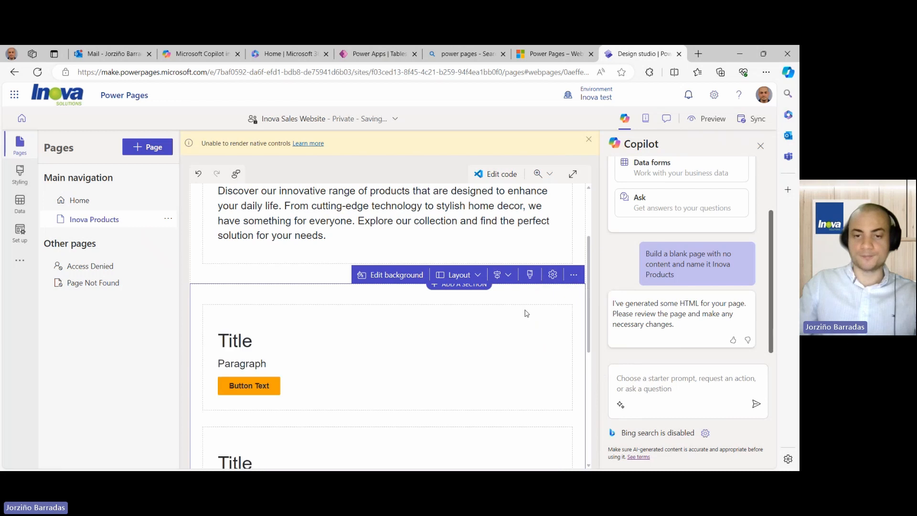
left_click(553, 275)
left_click(574, 274)
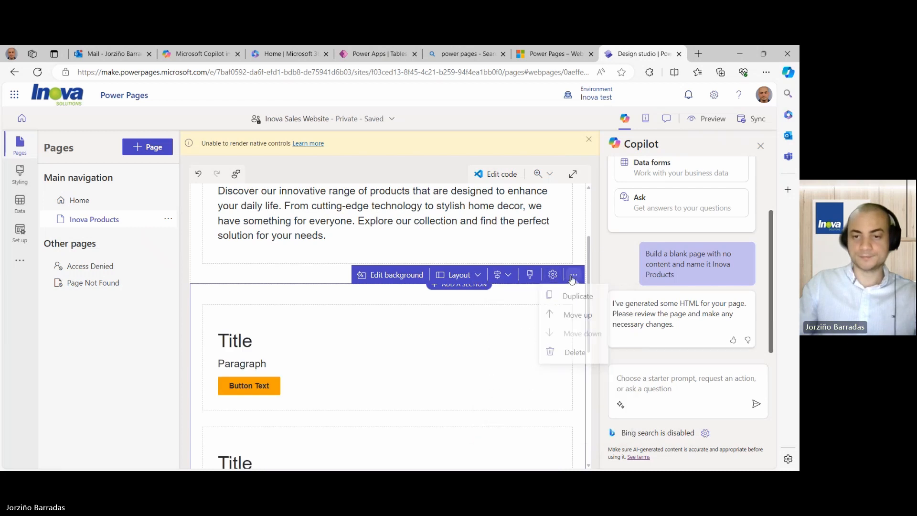
left_click(575, 356)
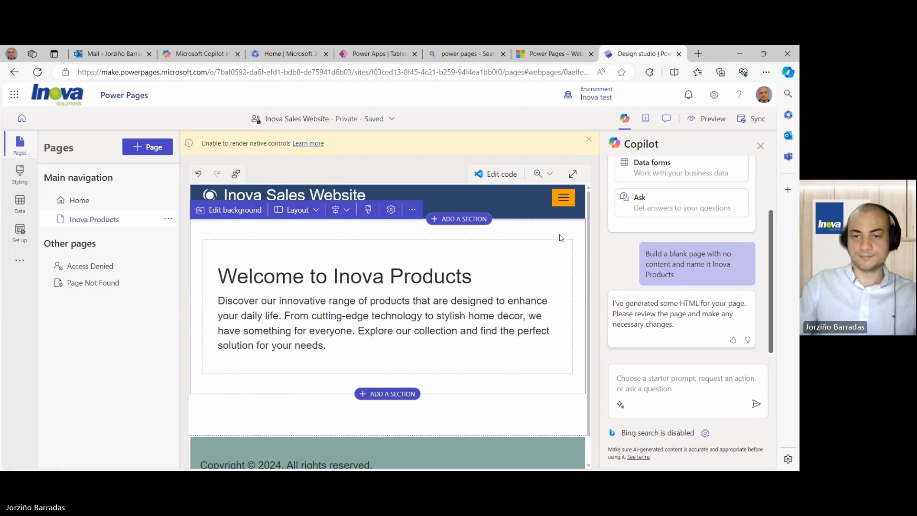
- Delete the Welcome section, leaving one empty section, and dismiss its options menu
left_click(412, 210)
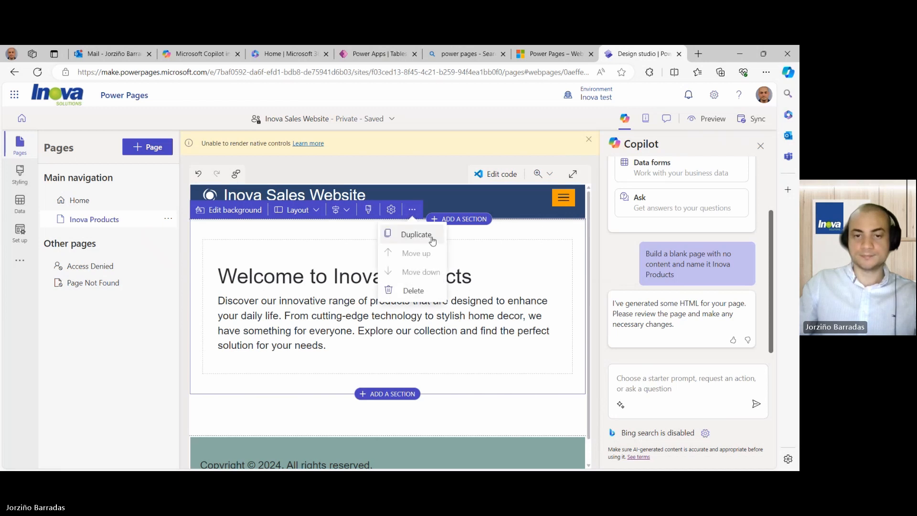
left_click(424, 290)
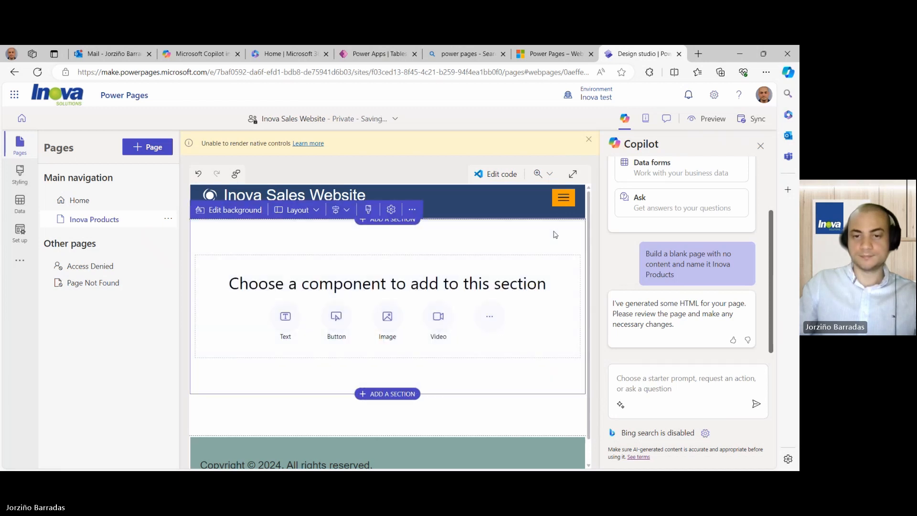
left_click(412, 210)
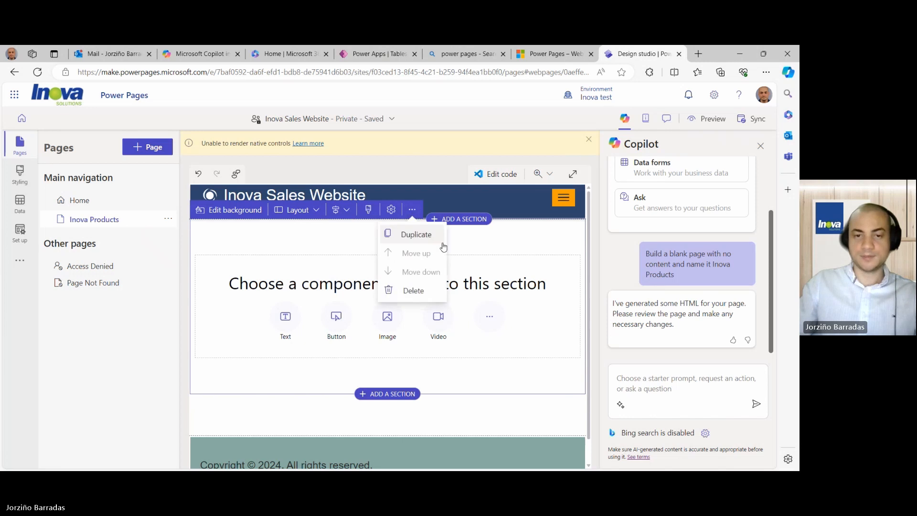
left_click(415, 288)
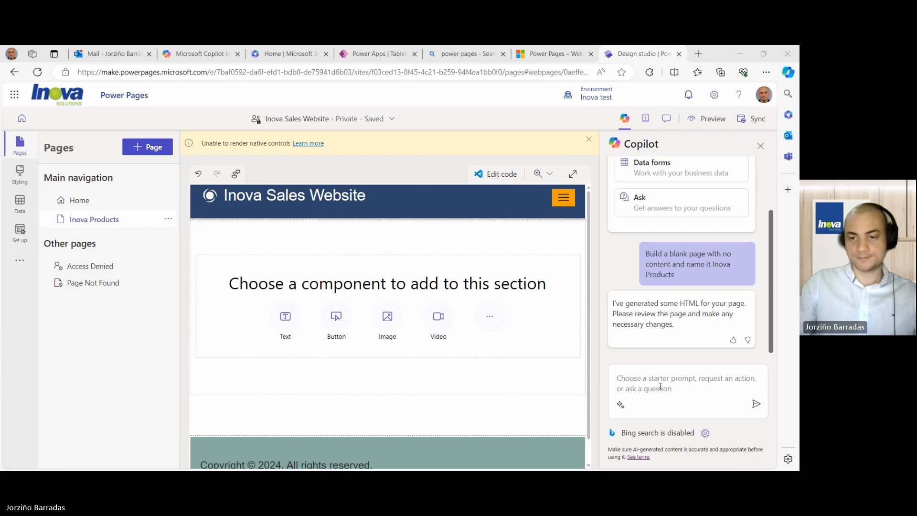
- Ask Copilot 'How to create a form in Power Pages?' and allow Bing search until the chat closes
left_click(626, 382)
type("How to create a form in Power Pages?")
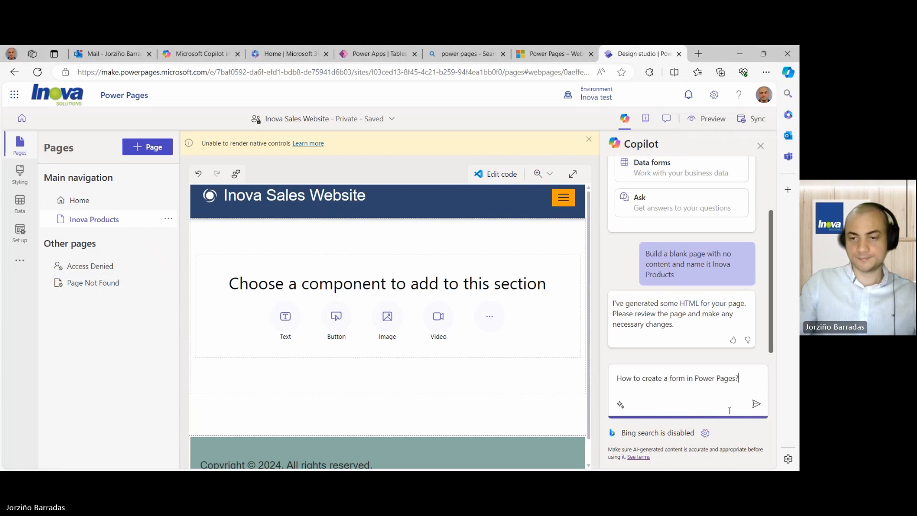
left_click(757, 406)
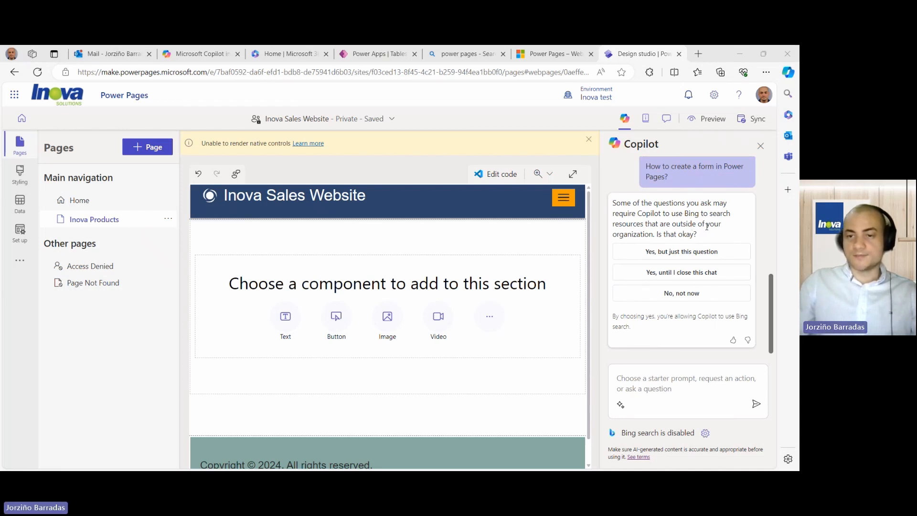
left_click(704, 274)
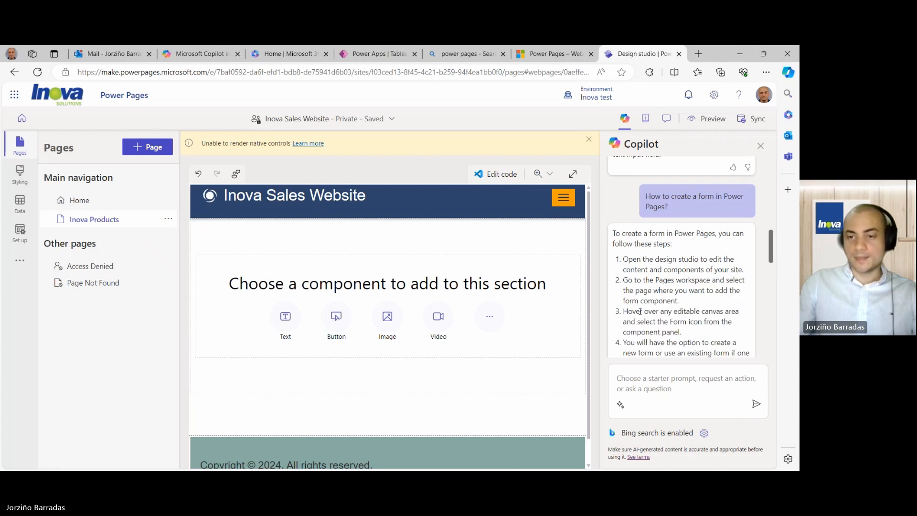
- Expand Copilot's form answer and read through its table, form, data mode, on-submit and CAPTCHA steps
left_click(640, 311)
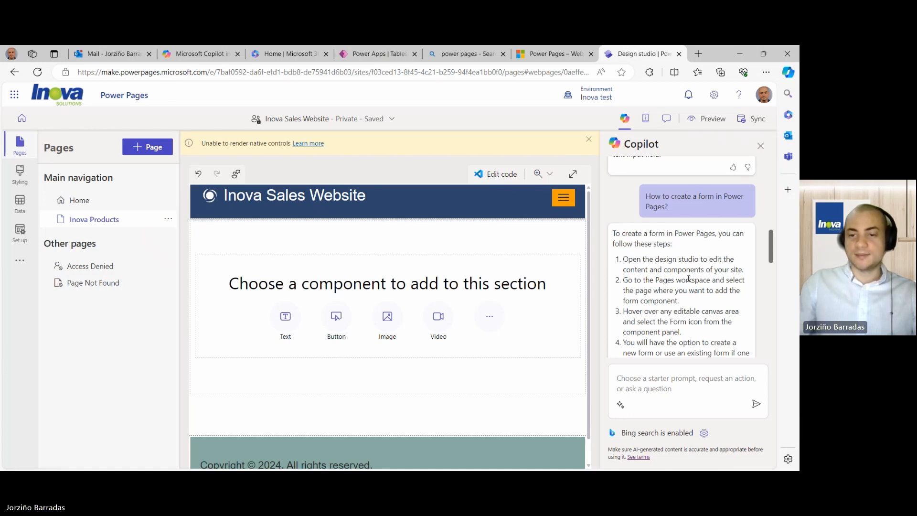
scroll(689, 279, "down", 1)
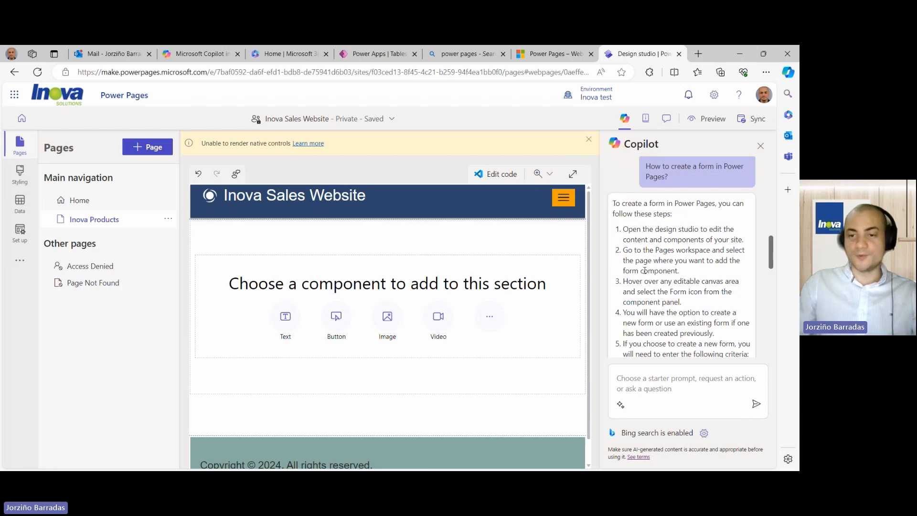
scroll(644, 270, "down", 1)
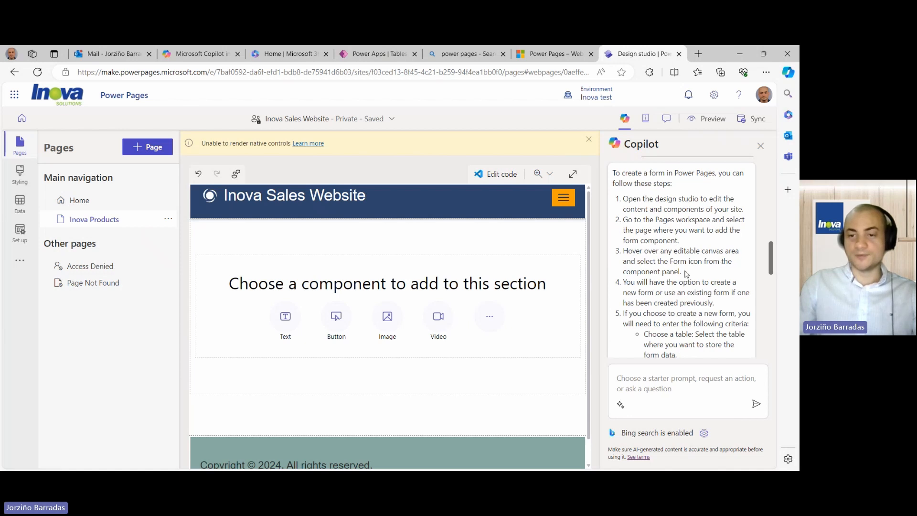
scroll(686, 273, "down", 1)
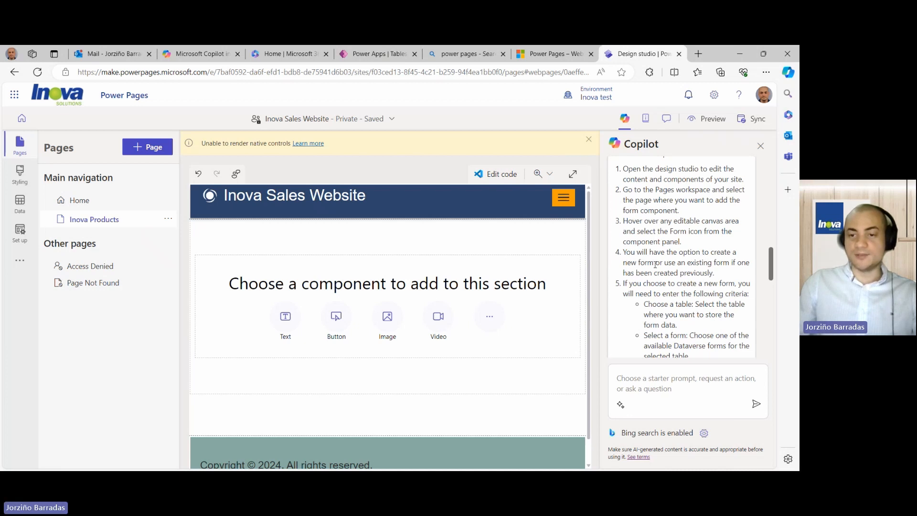
scroll(702, 249, "down", 1)
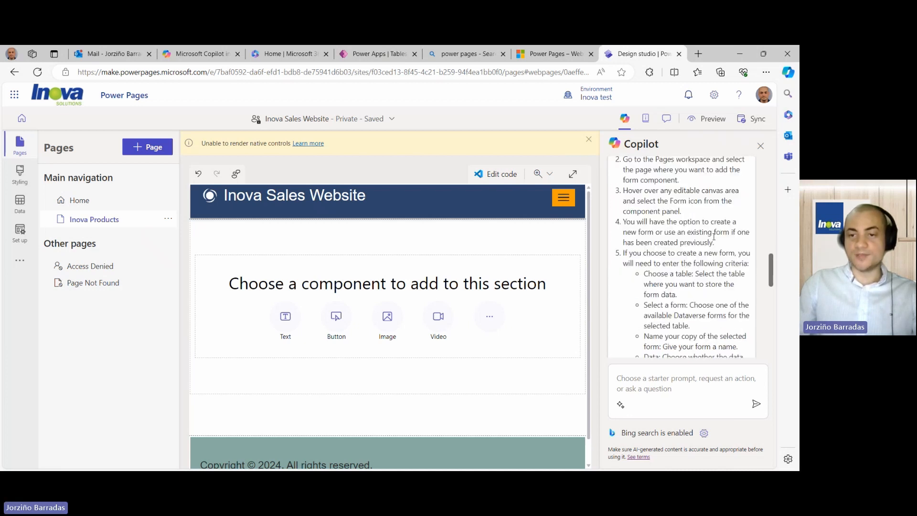
scroll(669, 239, "down", 1)
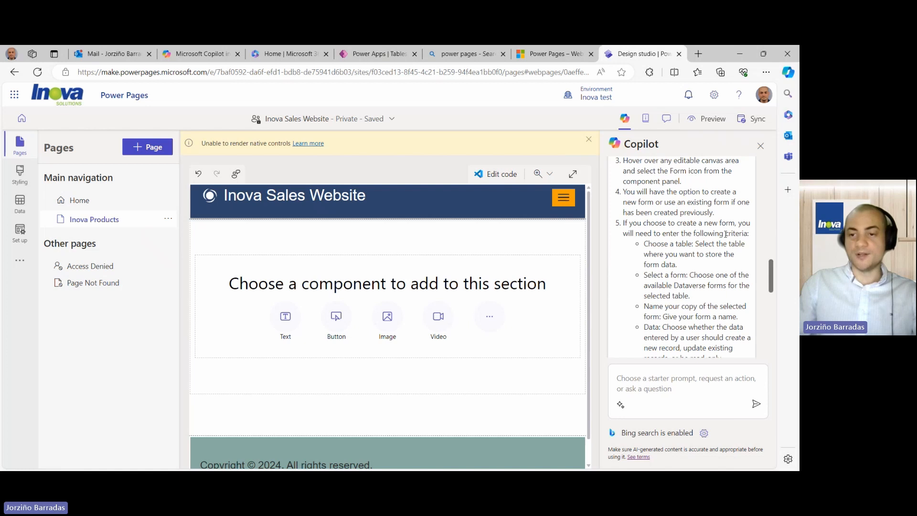
scroll(725, 234, "down", 2)
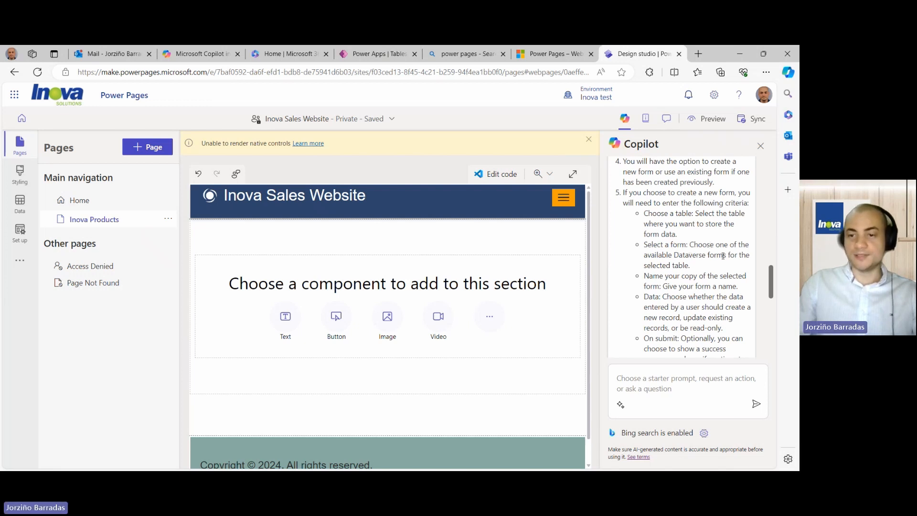
scroll(679, 272, "down", 1)
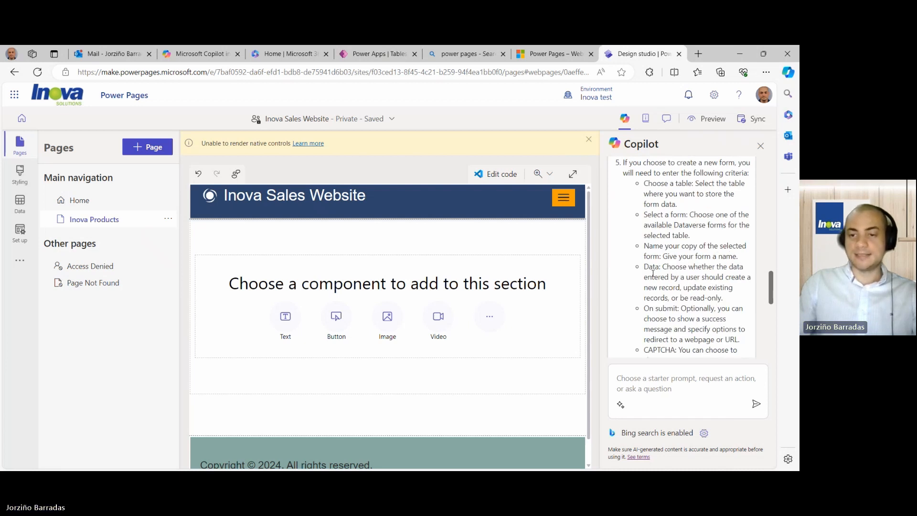
scroll(676, 254, "down", 1)
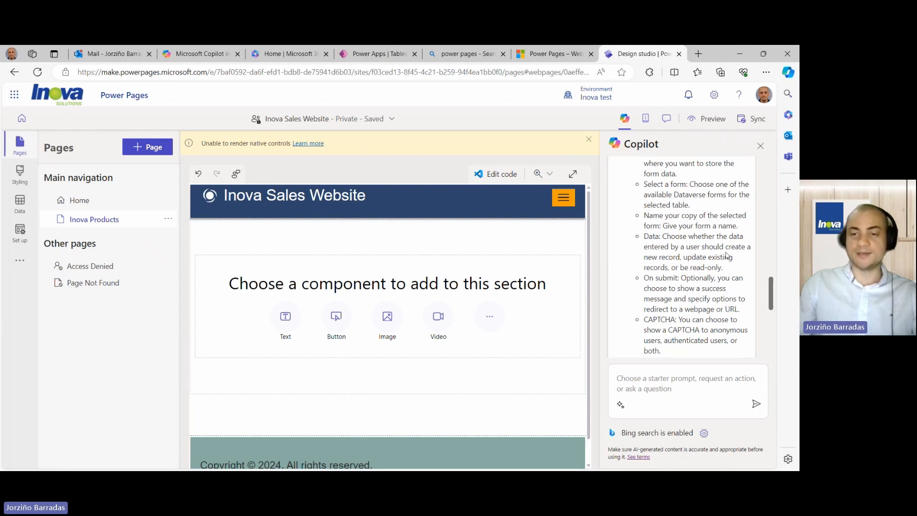
scroll(676, 265, "down", 1)
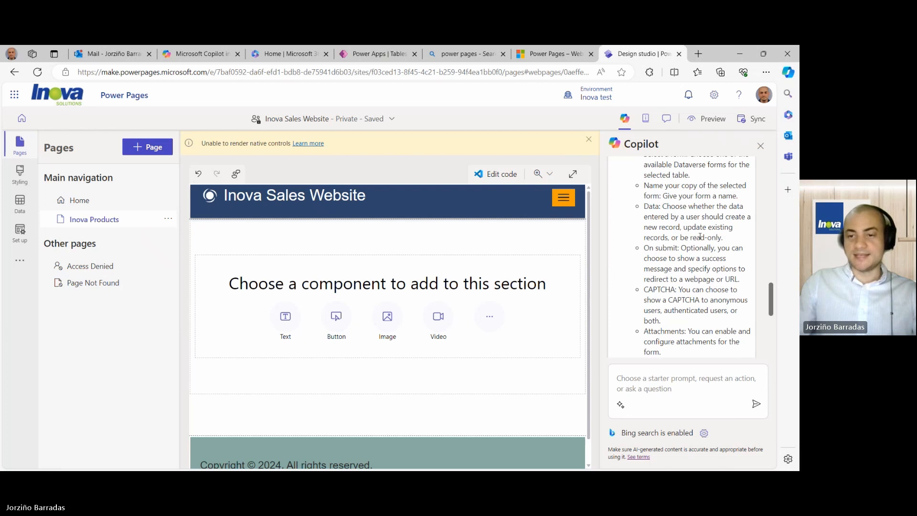
scroll(699, 244, "down", 2)
scroll(699, 244, "down", 3)
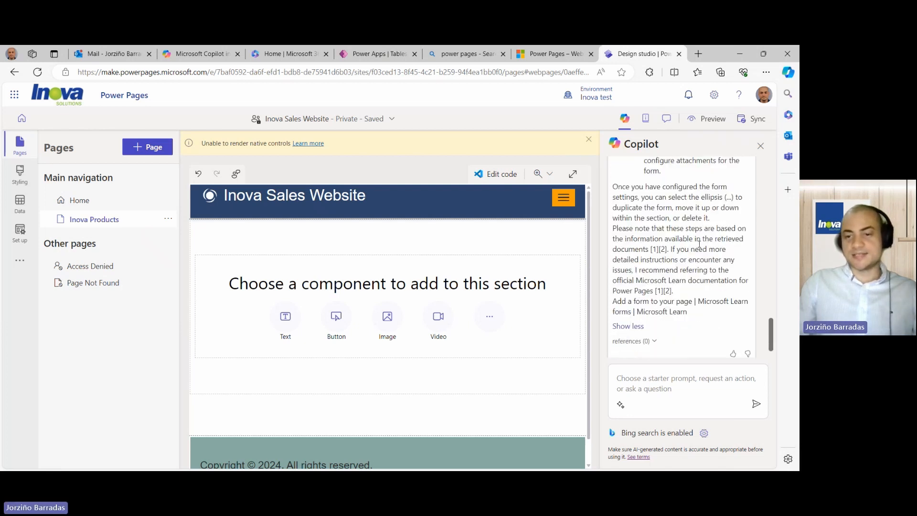
scroll(679, 276, "up", 5)
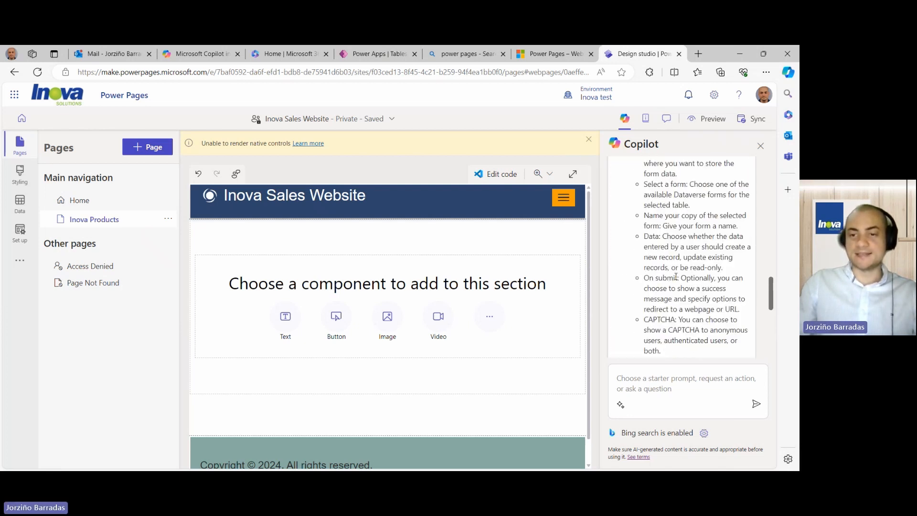
scroll(676, 277, "up", 2)
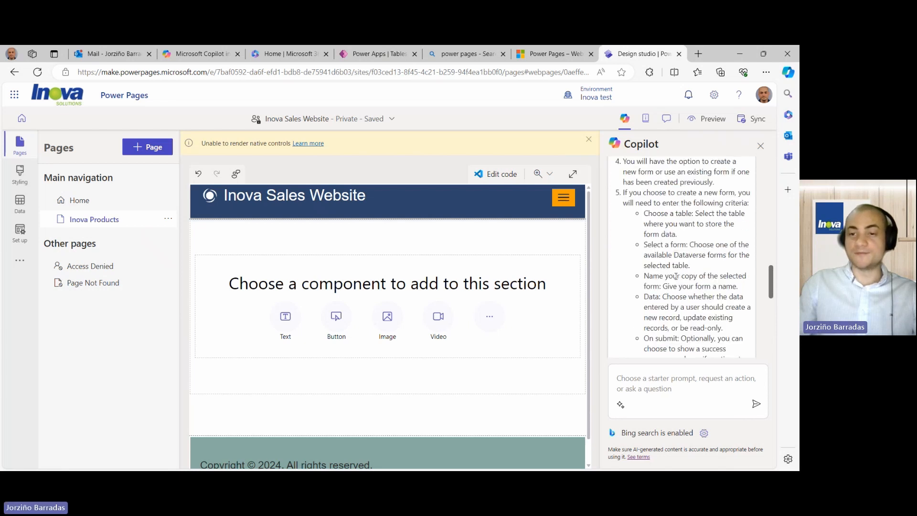
scroll(676, 276, "up", 2)
scroll(664, 273, "up", 2)
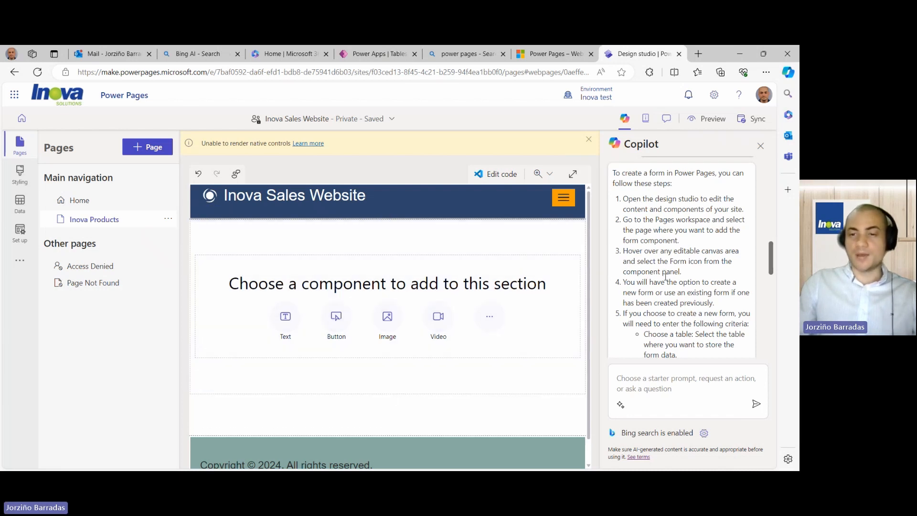
scroll(665, 276, "up", 1)
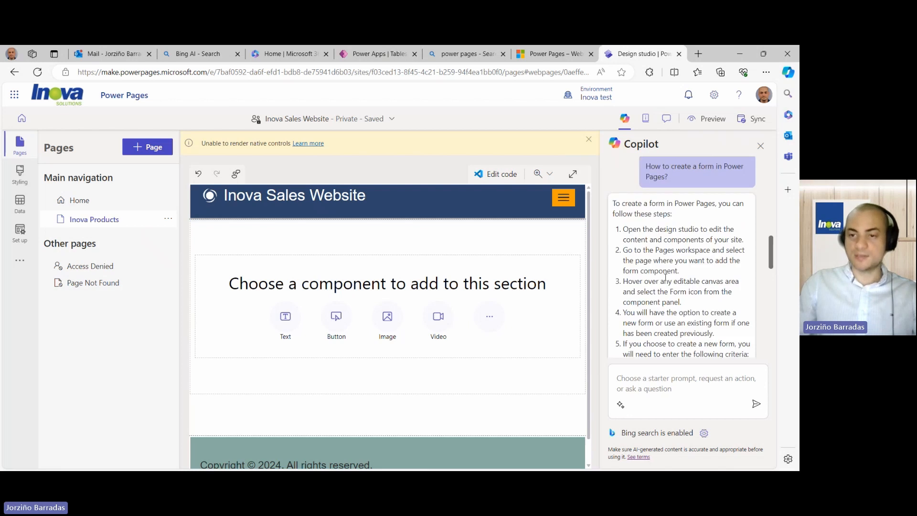
- Reopen the Inova Products page and show the extra components list in its empty section
left_click(516, 248)
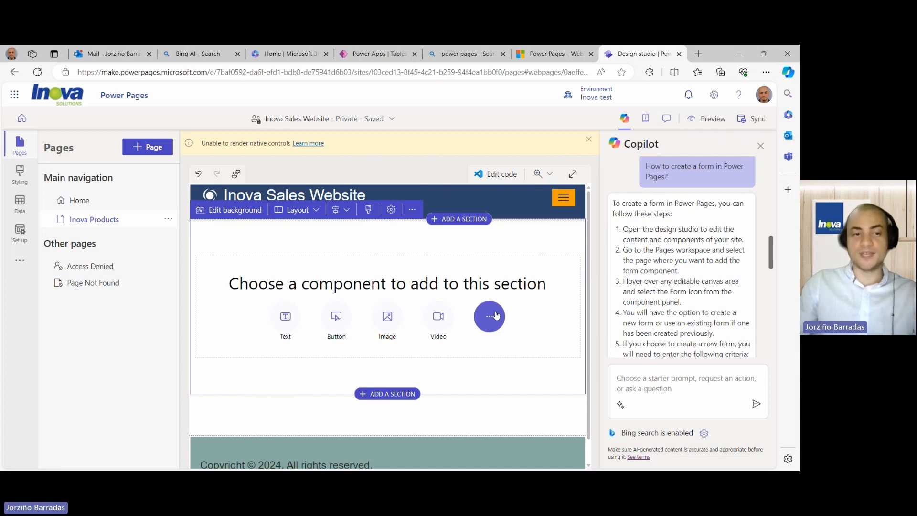
left_click(104, 202)
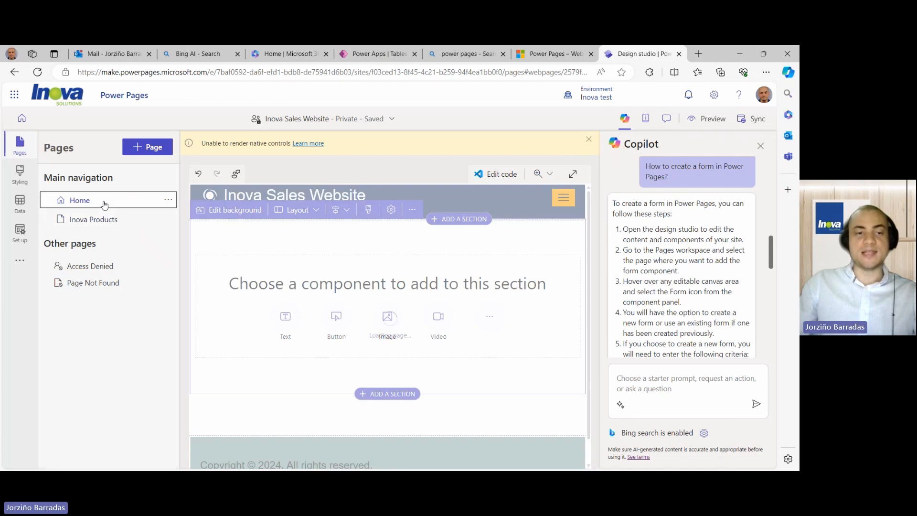
left_click(104, 219)
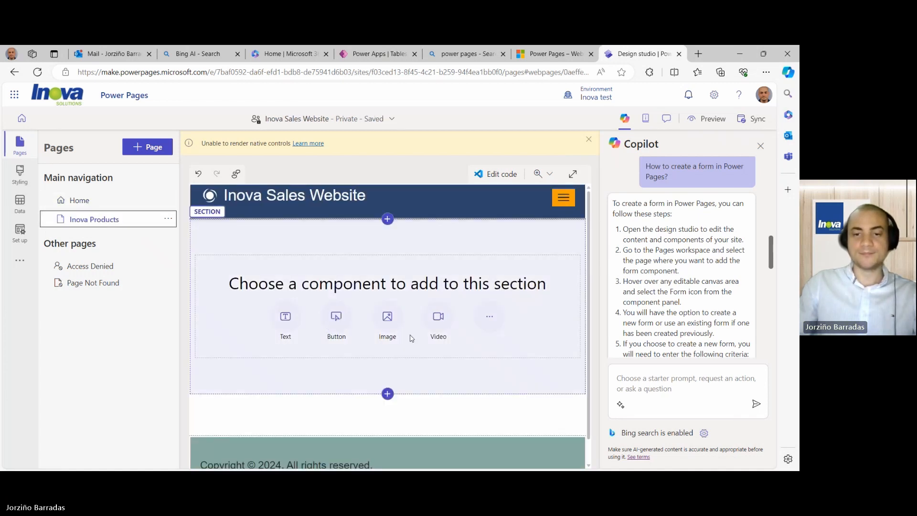
left_click(496, 324)
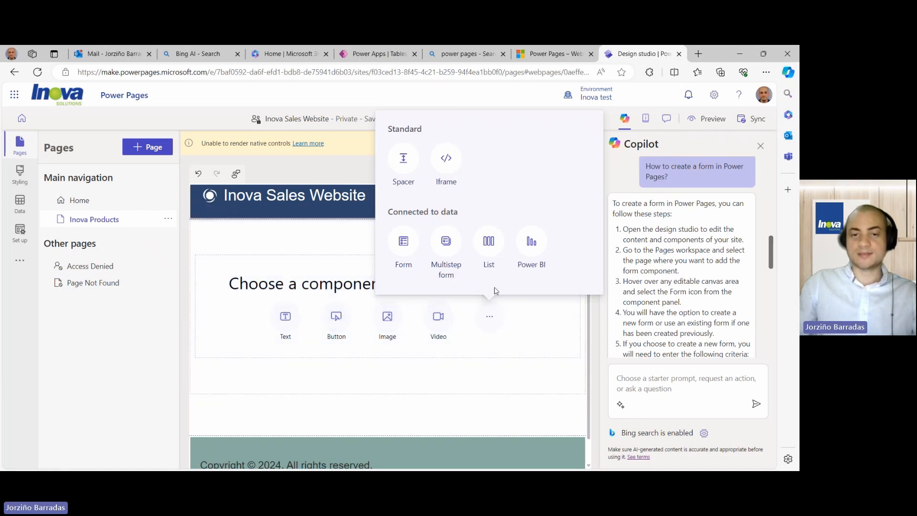
- Add a new form component using the Order table, check its available forms, then cancel setup
left_click(404, 242)
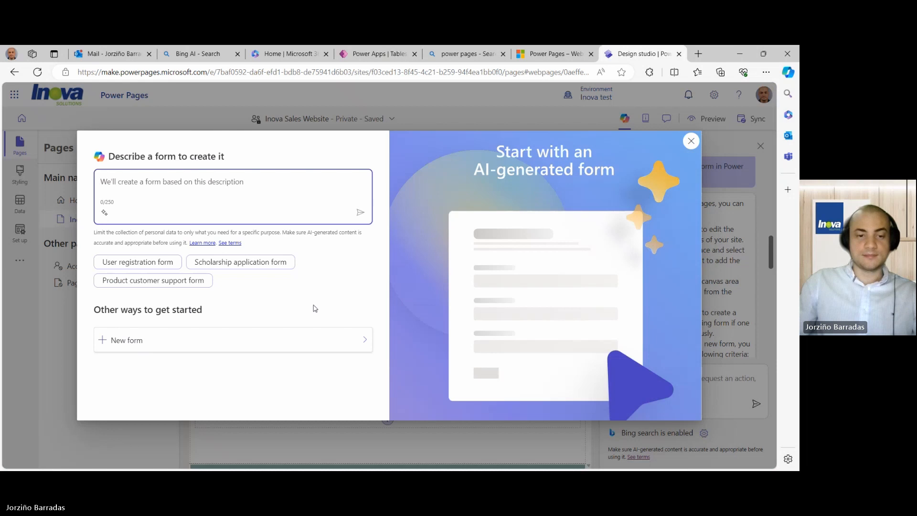
left_click(305, 341)
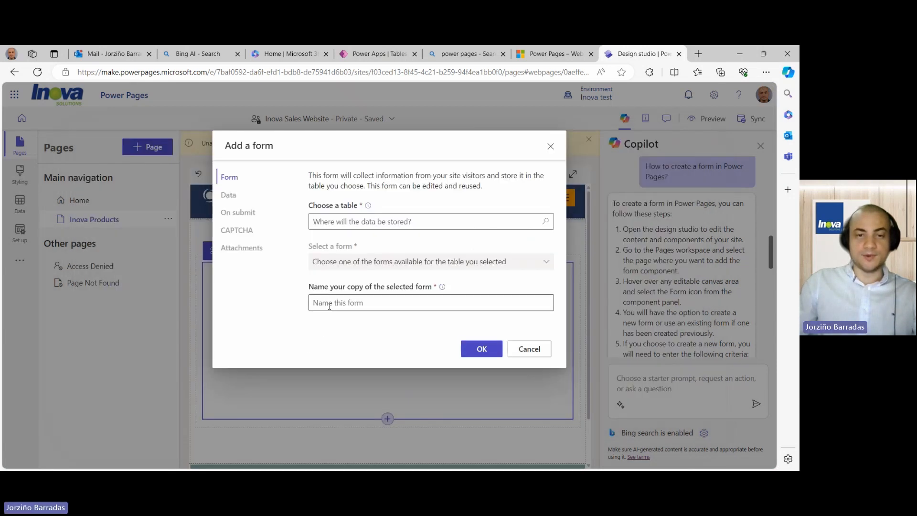
left_click(423, 221)
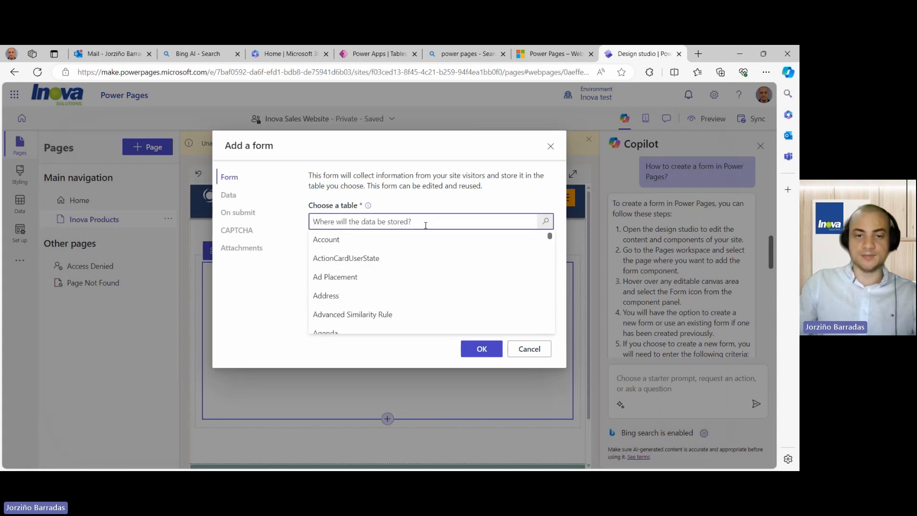
scroll(397, 273, "down", 3)
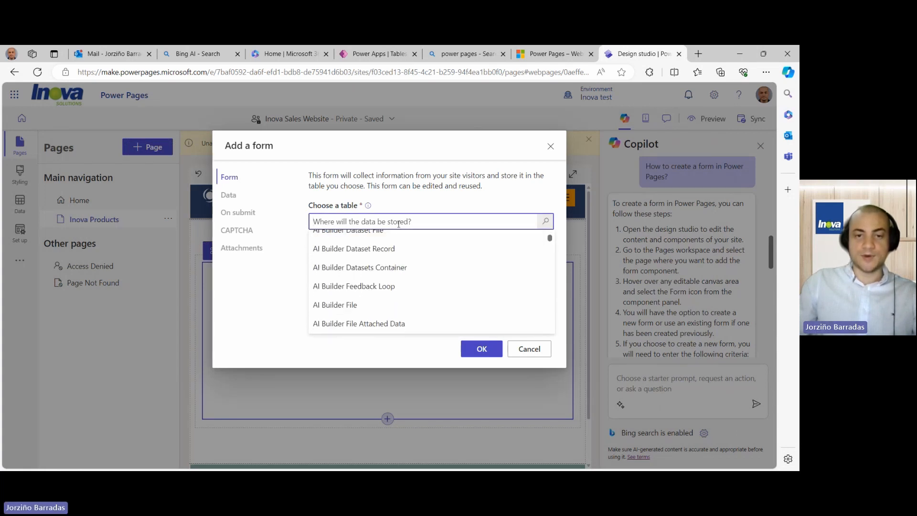
type("Or")
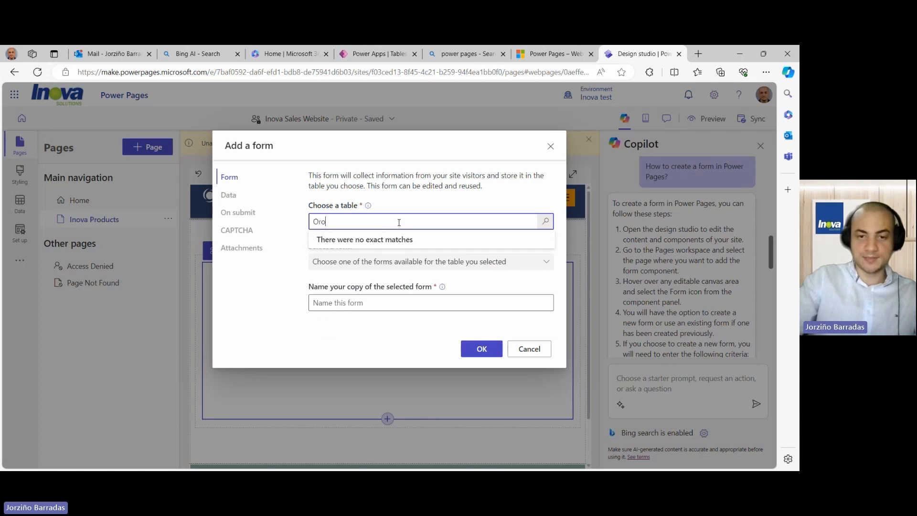
key("BackSpace")
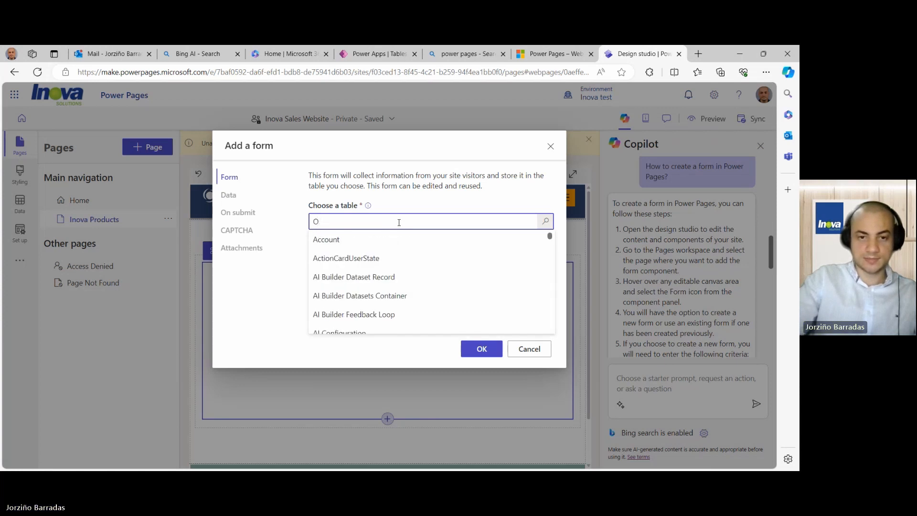
type("rder")
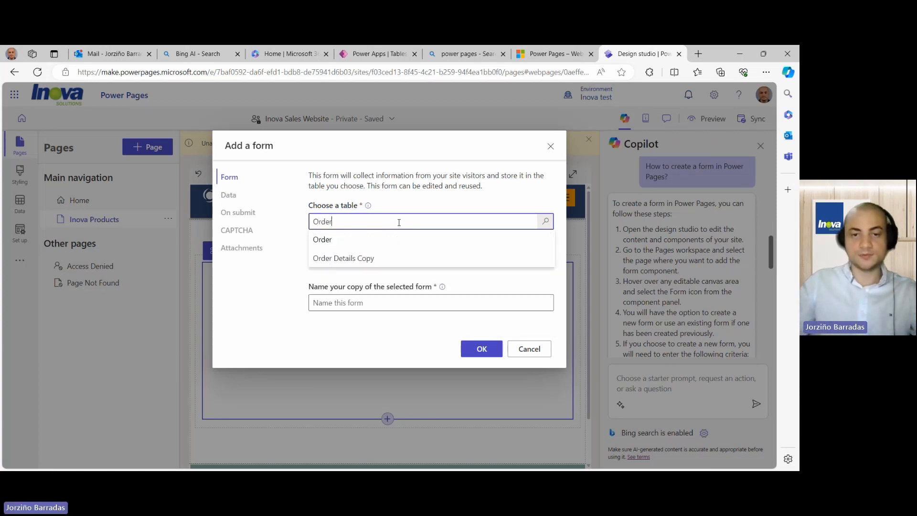
left_click(373, 243)
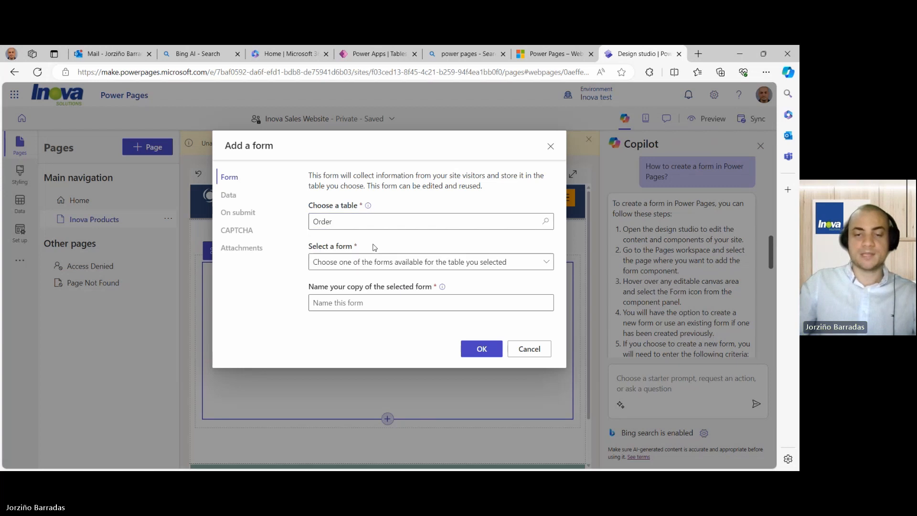
left_click(543, 262)
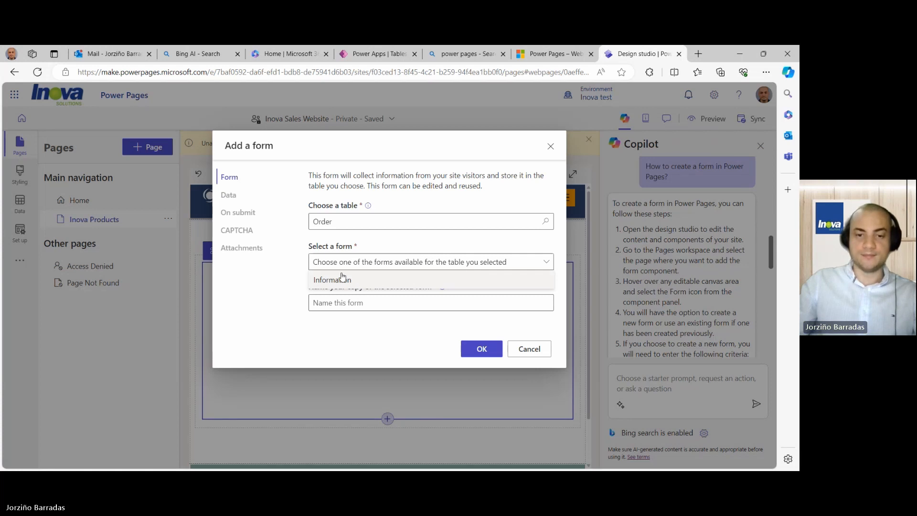
left_click(528, 349)
left_click(529, 351)
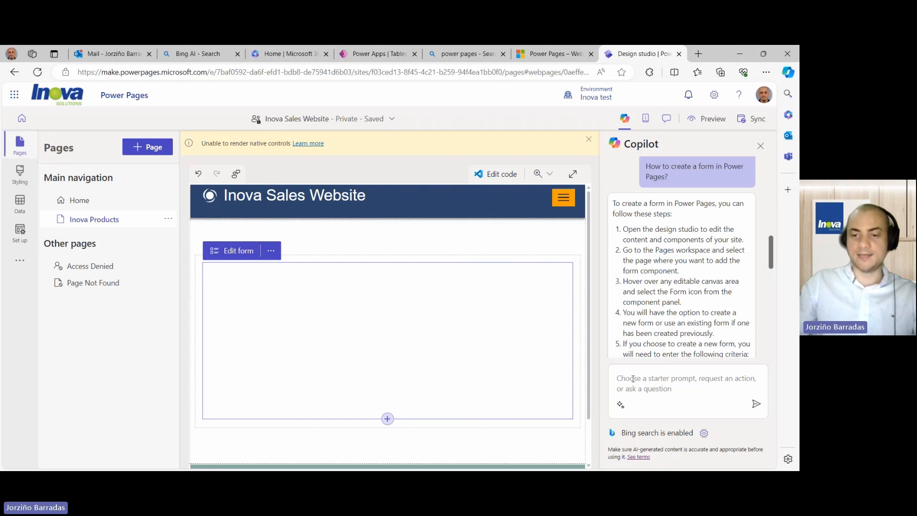
- Ask Copilot 'How to add a dataverse table in my webpage' and expand its full answer
left_click(649, 381)
type("How to ")
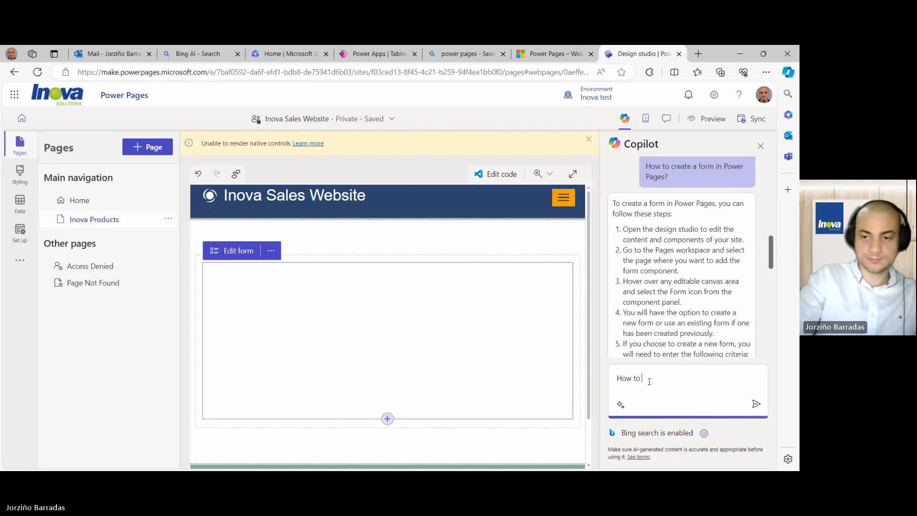
type("add q")
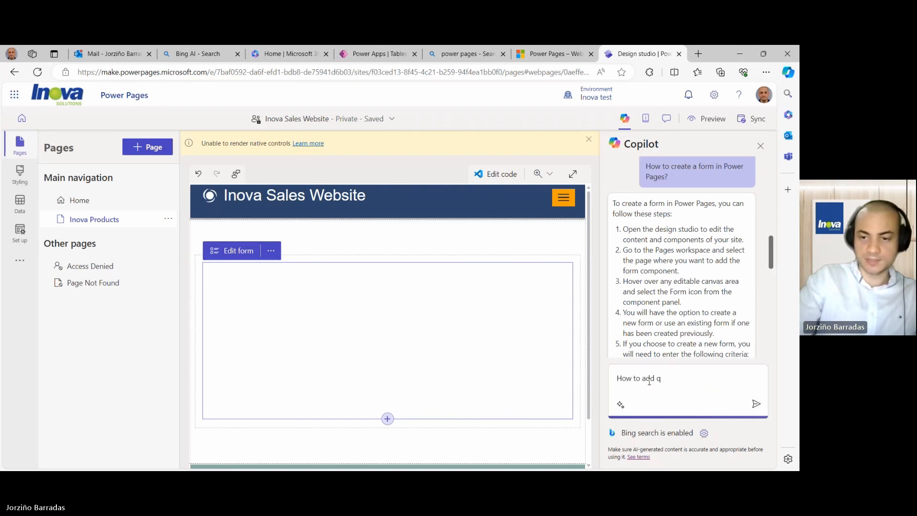
key("BackSpace")
key("BackSpace")
type("a")
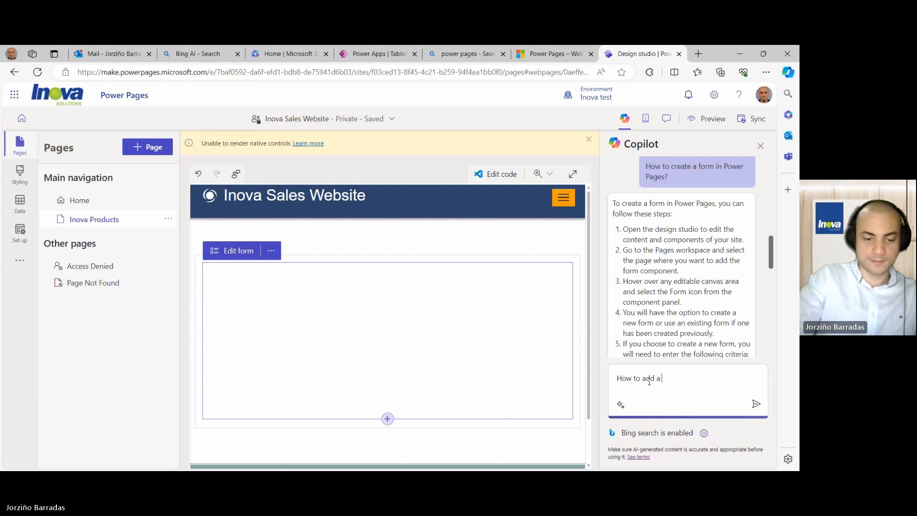
type(" dataverse ")
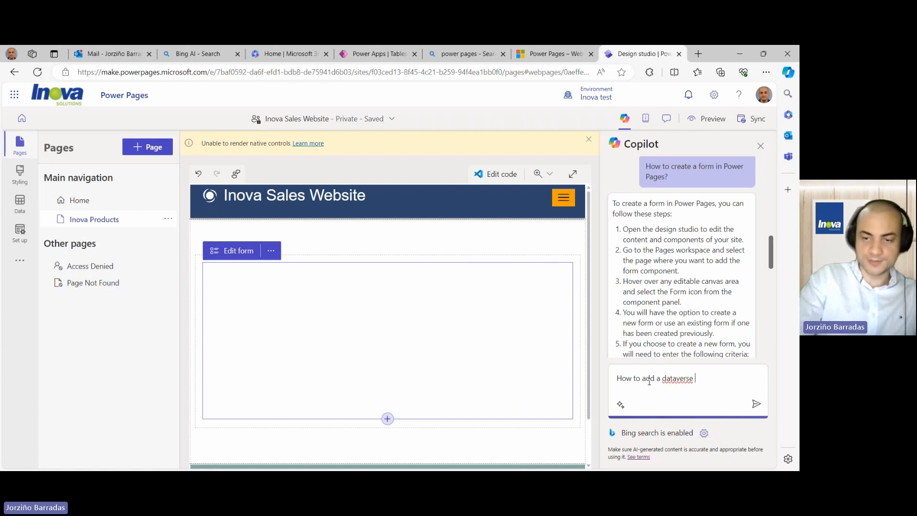
type("tab")
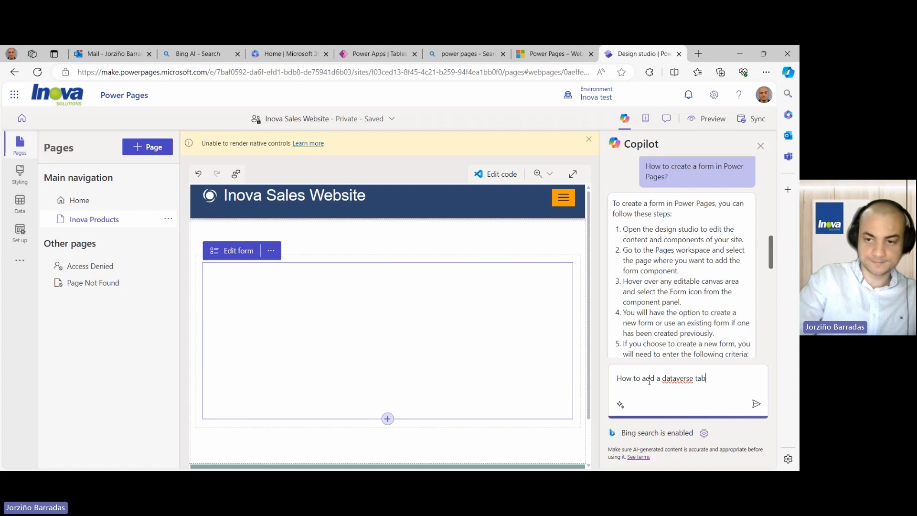
type("le in my webpage")
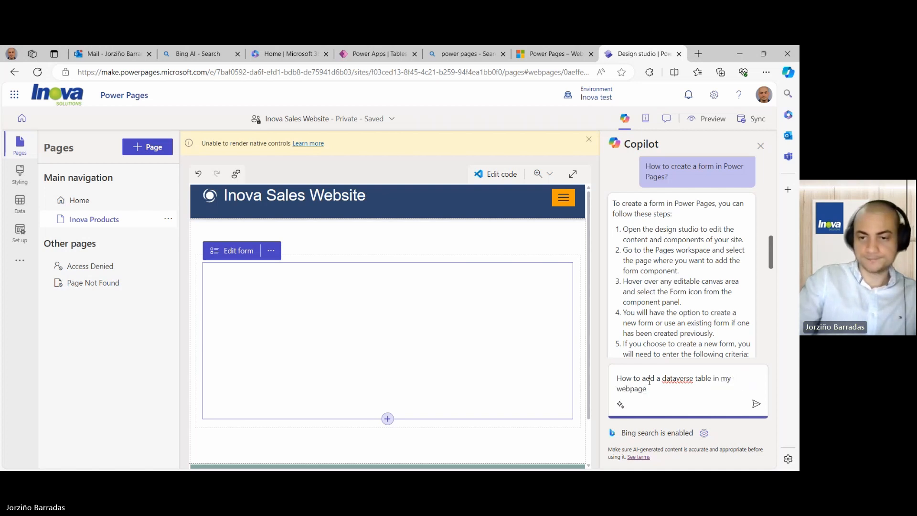
key("Return")
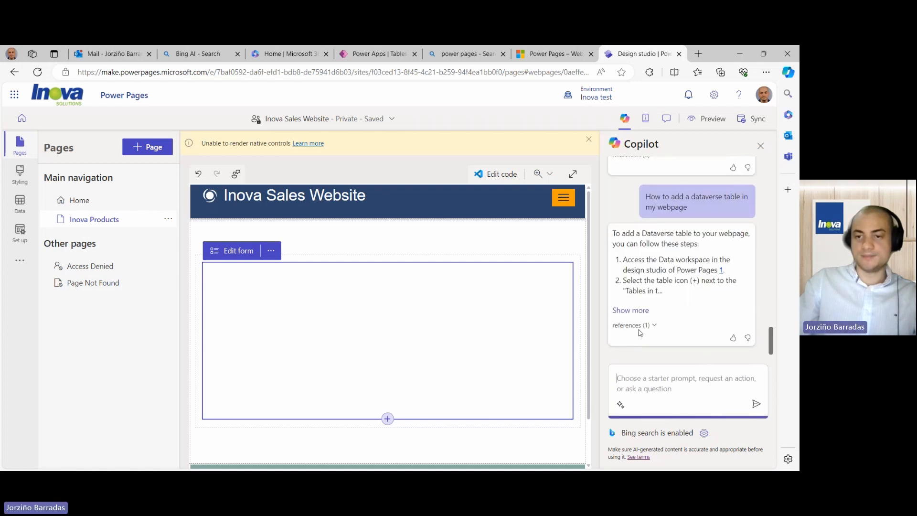
left_click(636, 310)
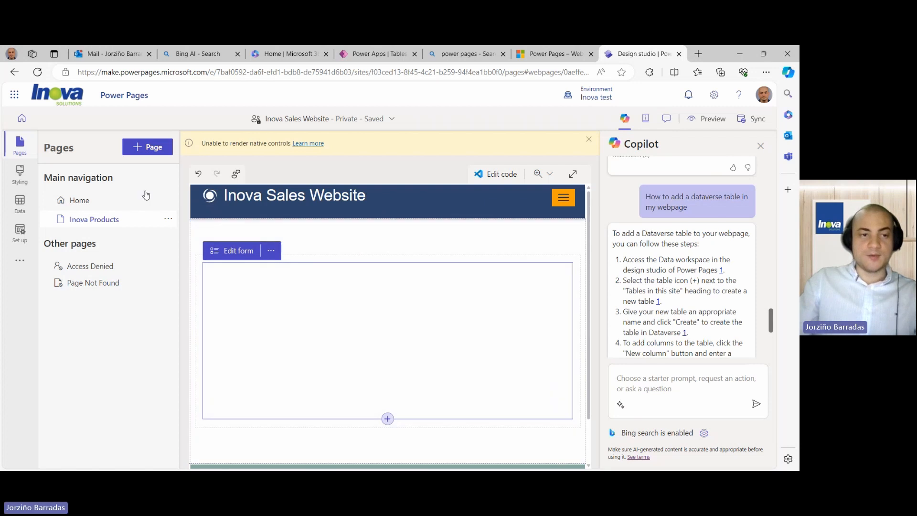
- Open the Data workspace and start a new table, then close it without saving
left_click(20, 202)
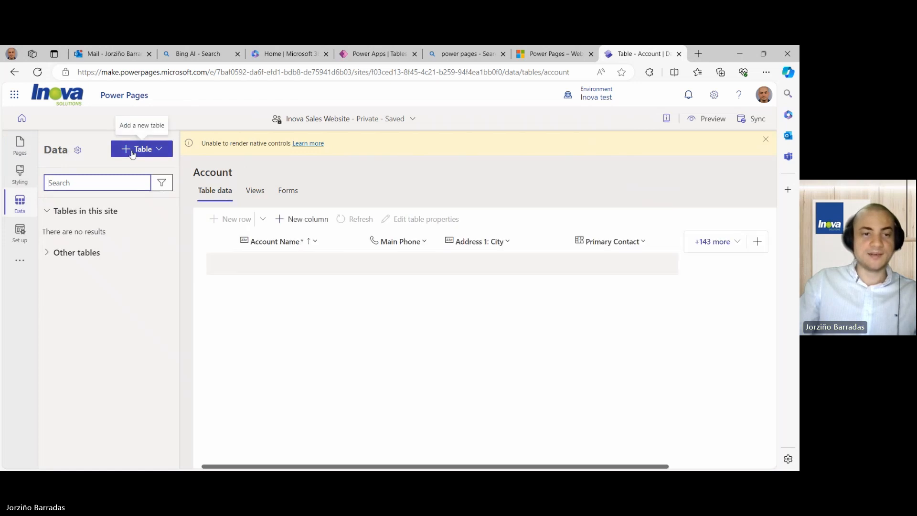
left_click(133, 154)
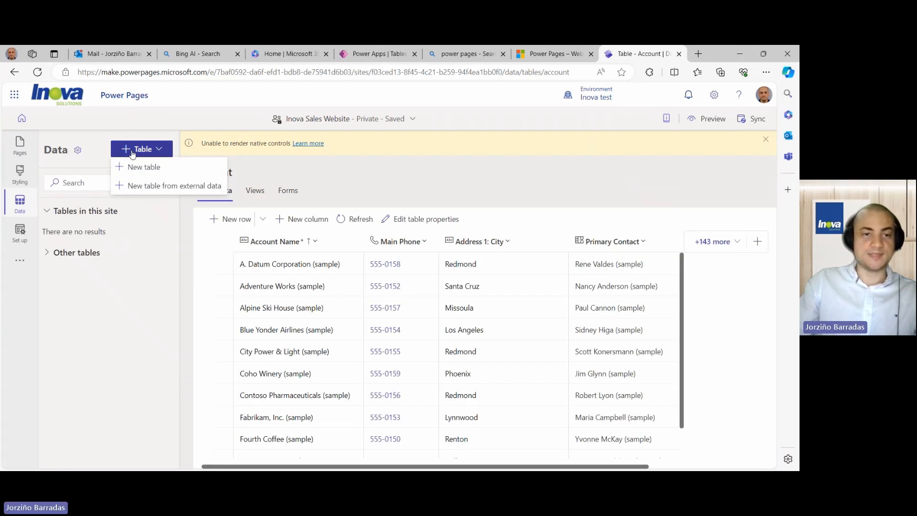
left_click(134, 167)
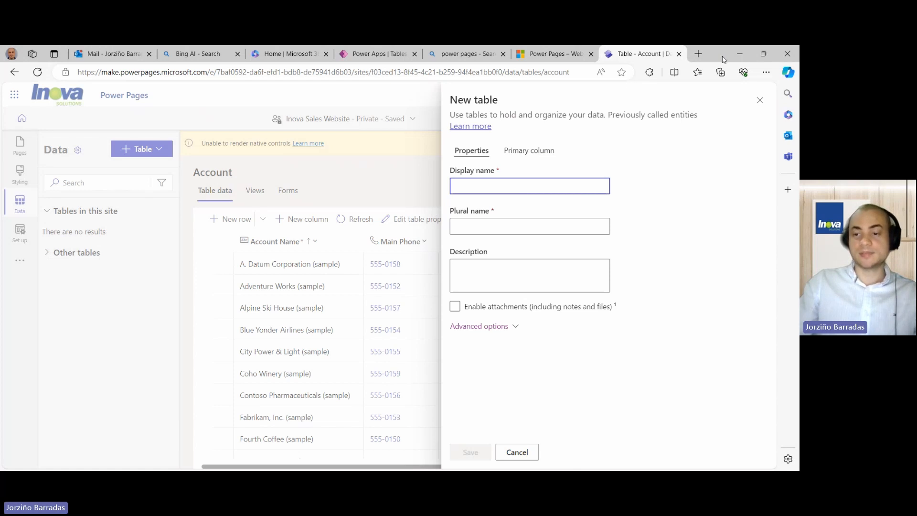
left_click(760, 99)
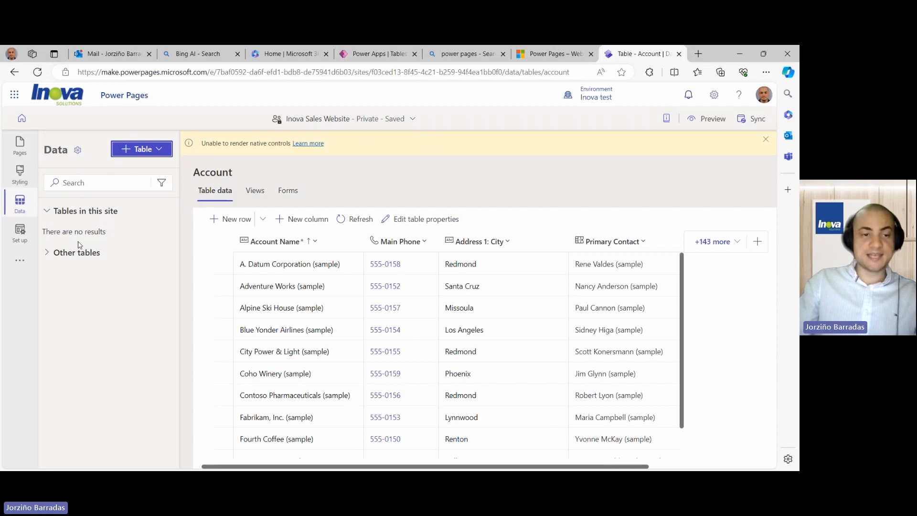
- Expand Other tables and scroll through the full list of available tables
left_click(48, 254)
scroll(49, 257, "down", 1)
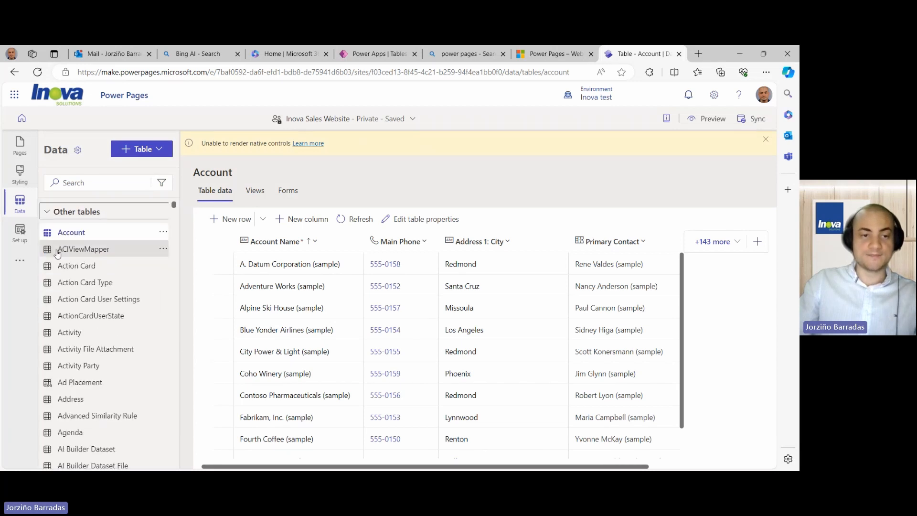
scroll(72, 286, "down", 4)
scroll(77, 294, "down", 15)
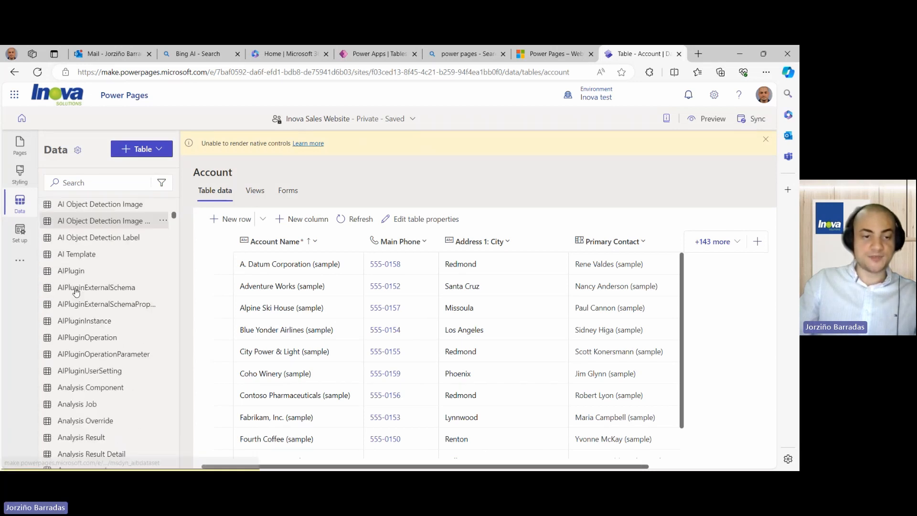
scroll(80, 298, "down", 15)
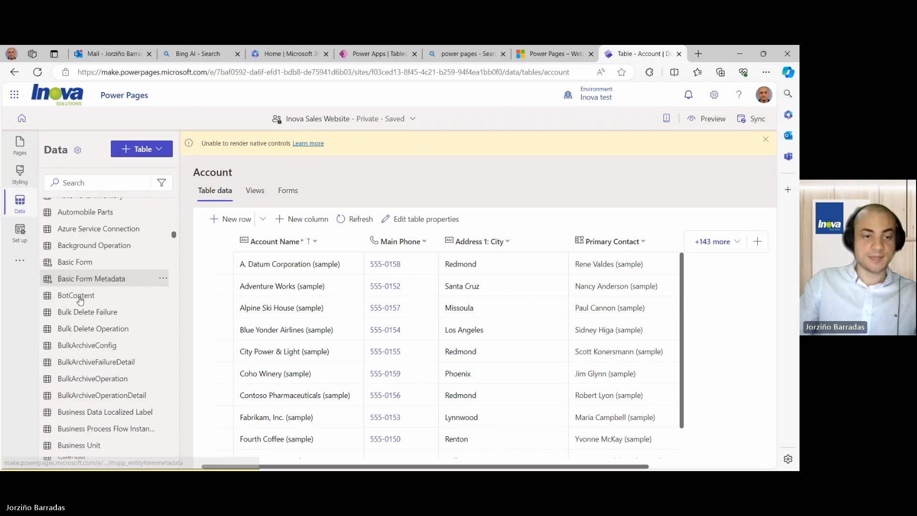
scroll(82, 299, "down", 3)
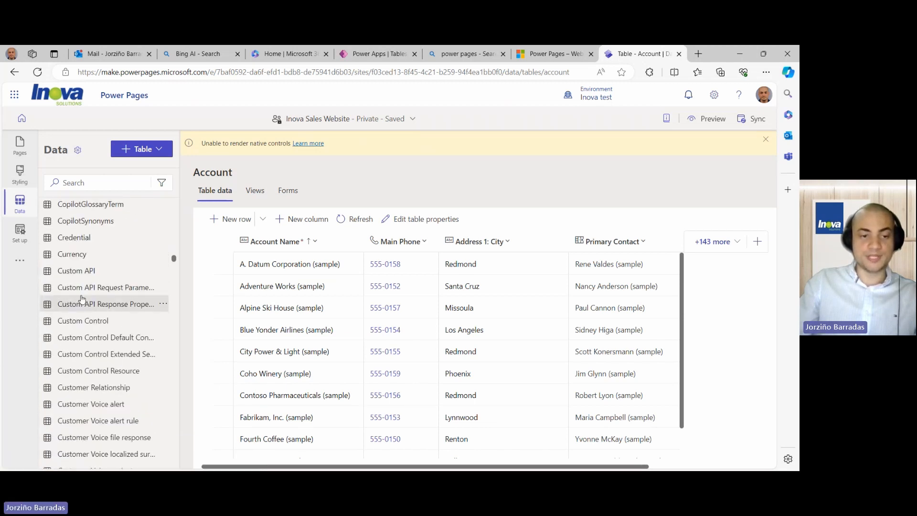
scroll(82, 300, "down", 5)
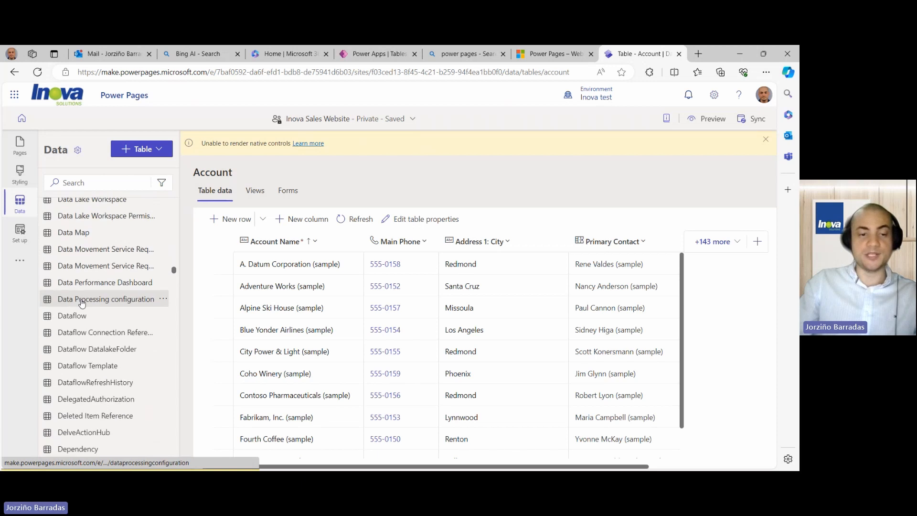
scroll(82, 306, "down", 20)
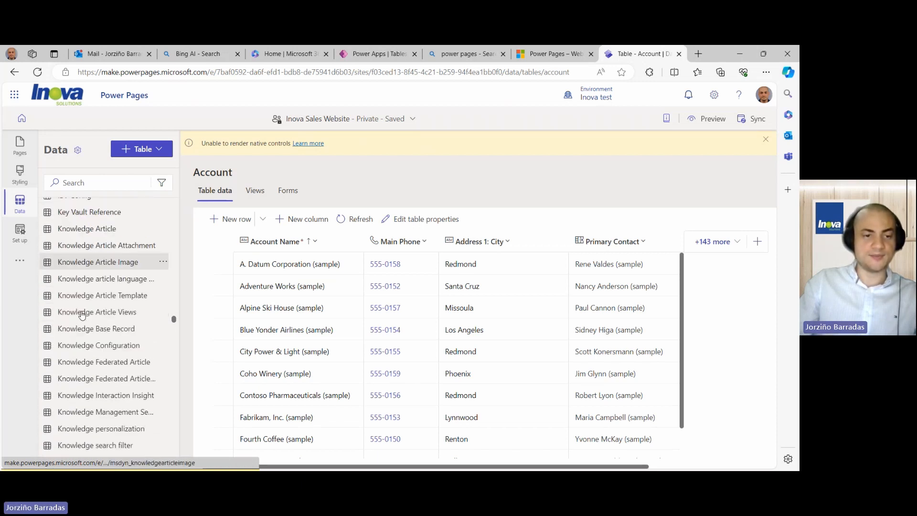
scroll(82, 317, "down", 20)
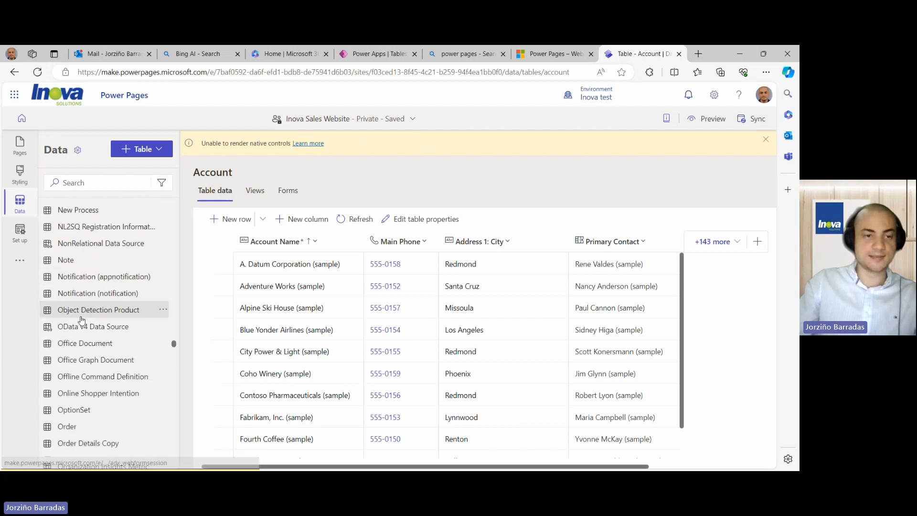
scroll(83, 320, "down", 4)
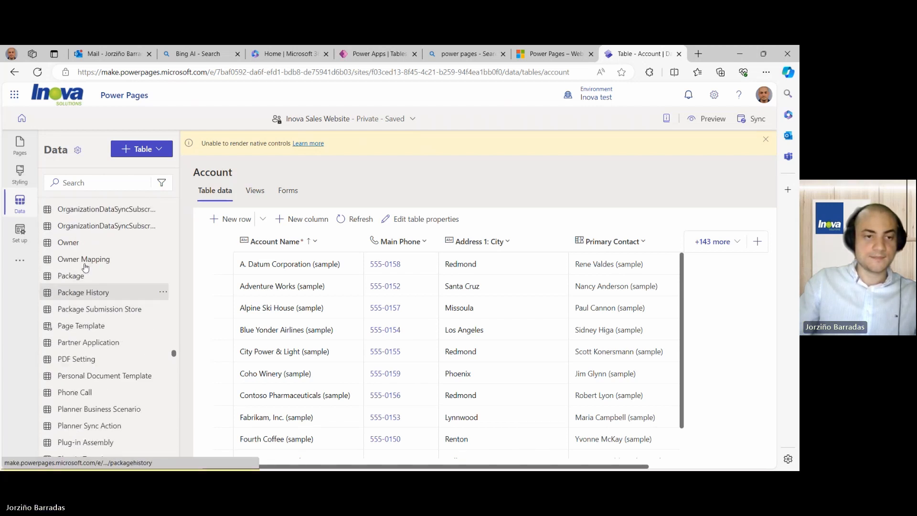
- Search for the Order table, open it, and scroll across its sample orders 001–005
left_click(102, 183)
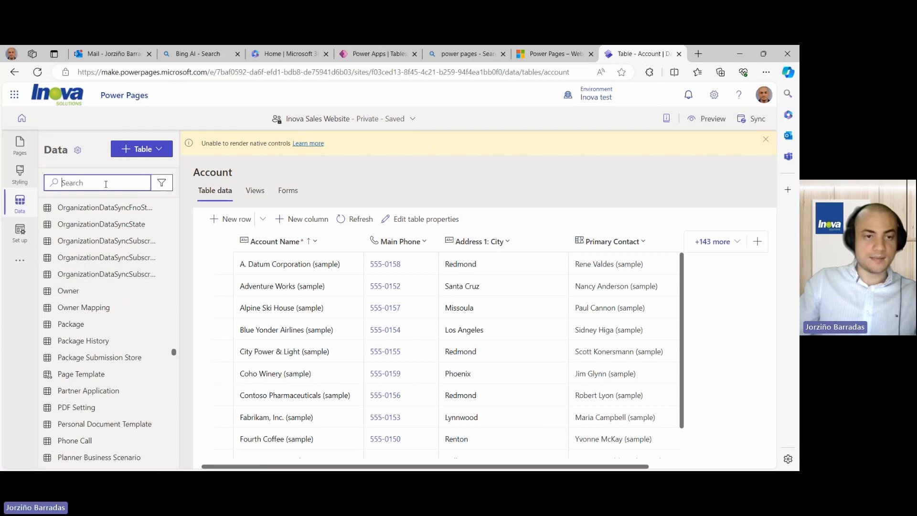
type("Order")
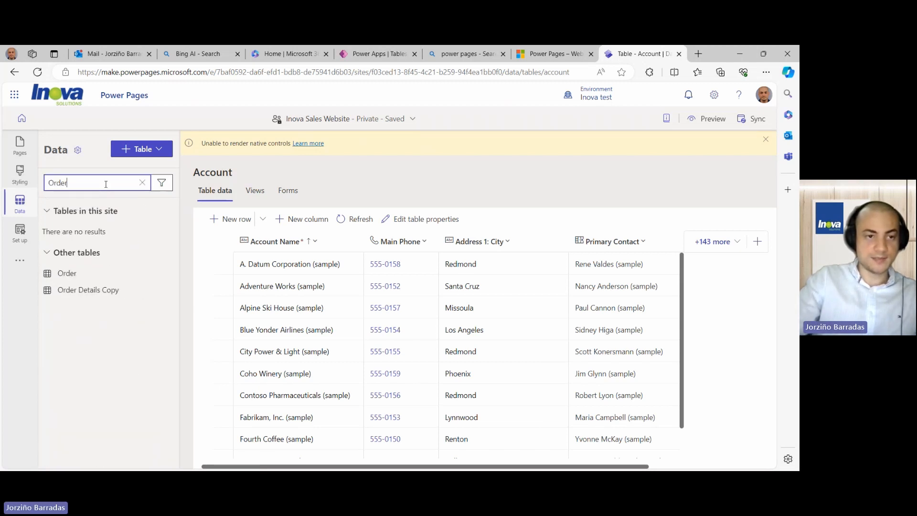
left_click(68, 274)
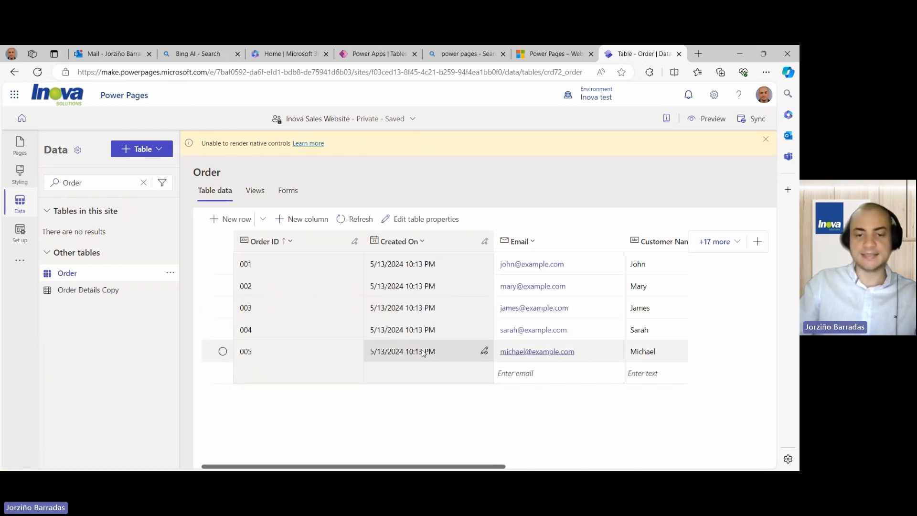
left_click_drag(386, 469, 370, 430)
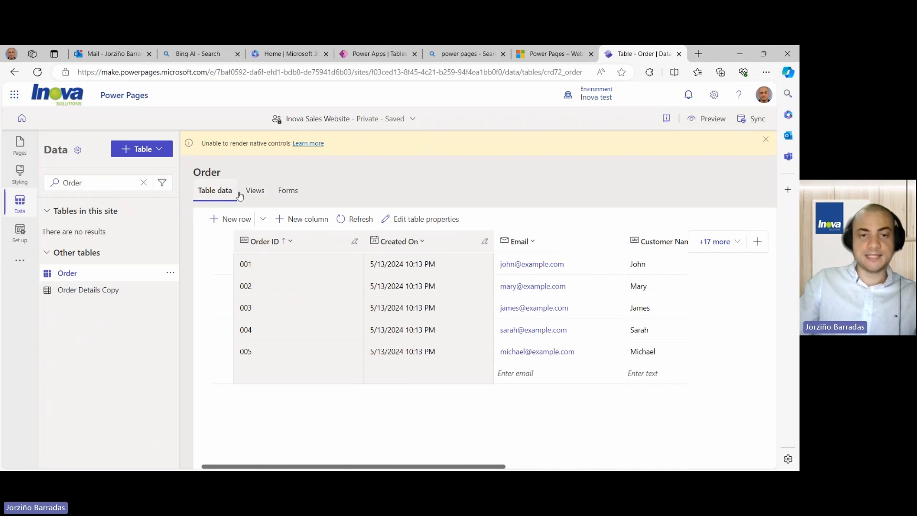
- Create a new form named 'Sales Form' for the Order table
left_click(289, 191)
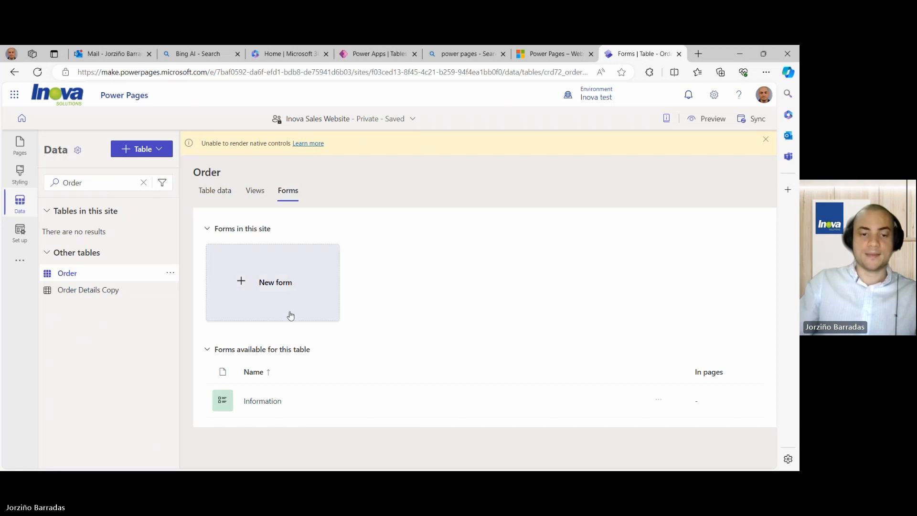
left_click(276, 284)
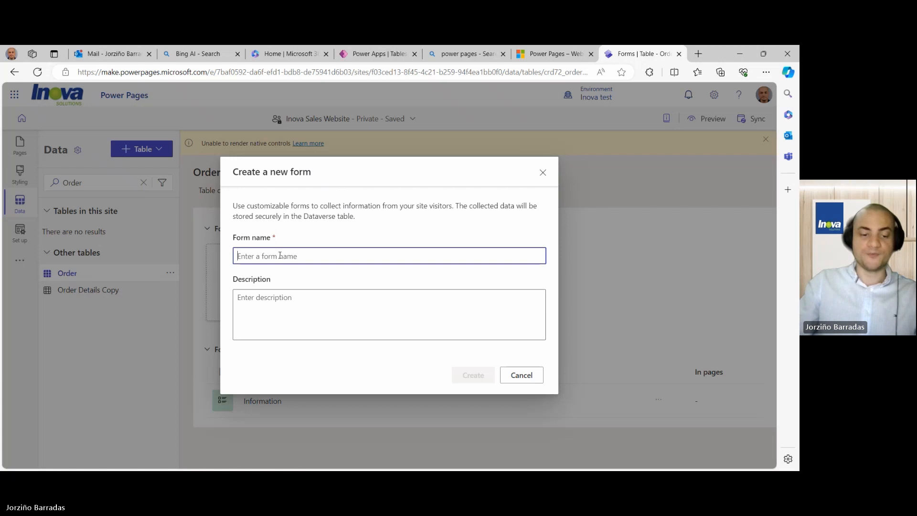
type("Sales Form")
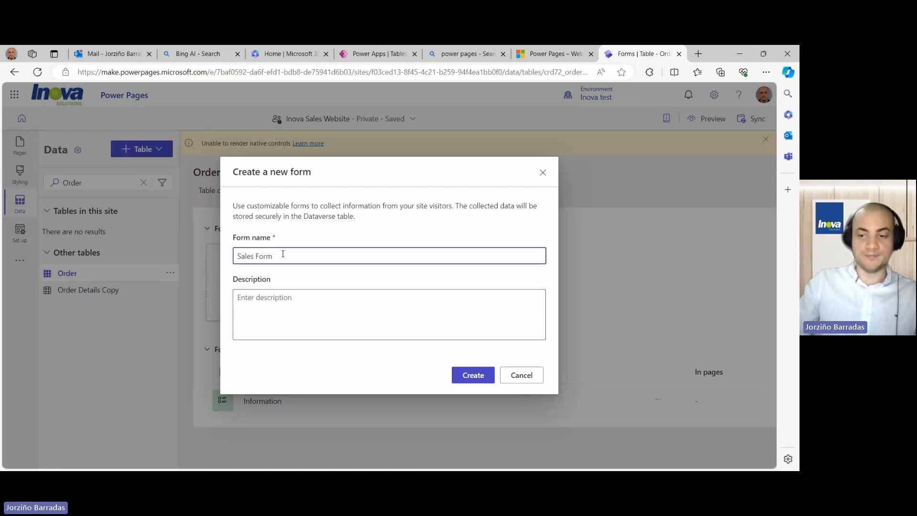
left_click(474, 375)
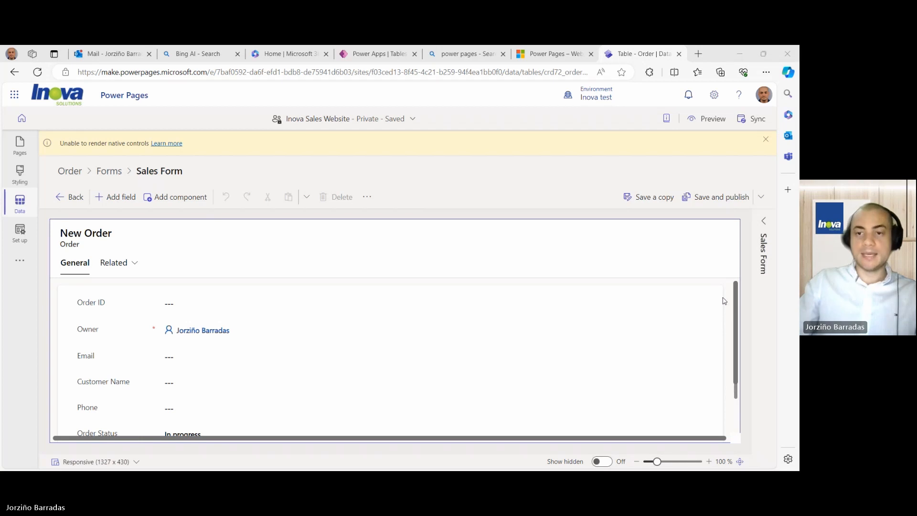
- Review the Sales Form's Order ID, Email, Customer Name and Phone fields
scroll(273, 343, "down", 2)
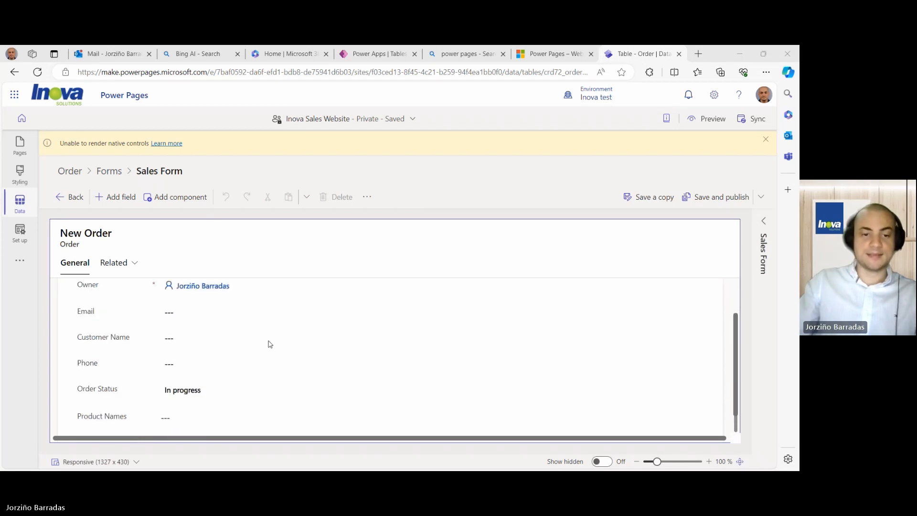
scroll(270, 343, "up", 2)
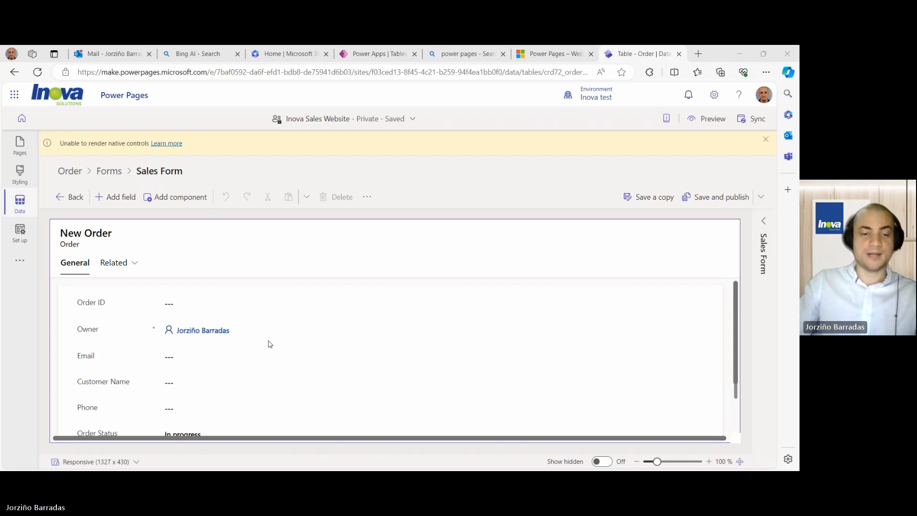
scroll(270, 344, "down", 2)
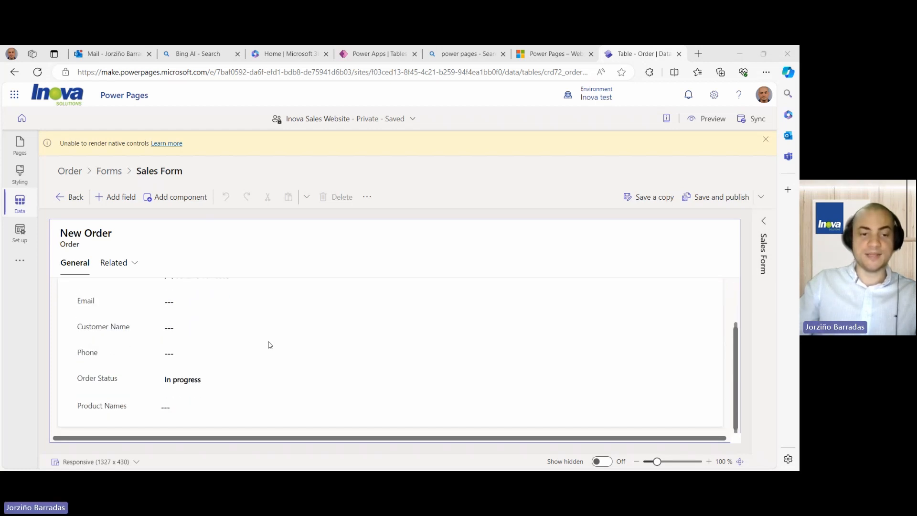
scroll(254, 356, "up", 2)
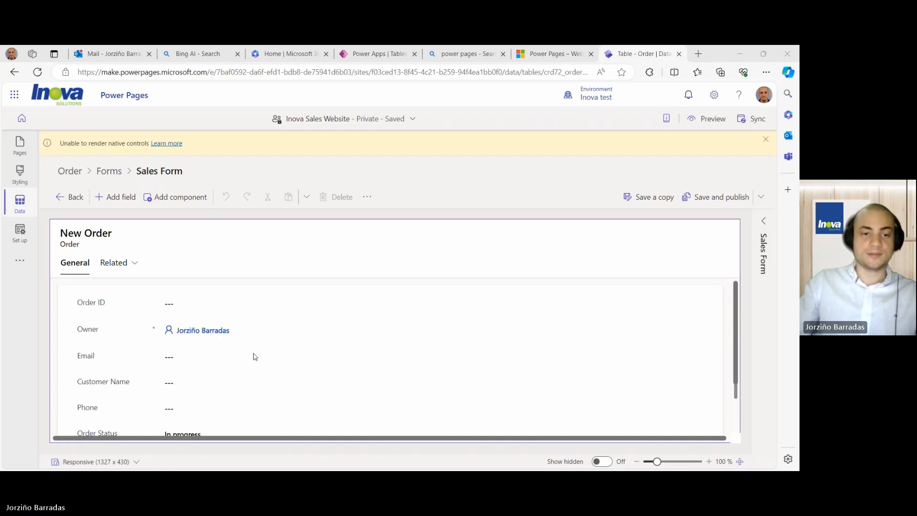
left_click(195, 304)
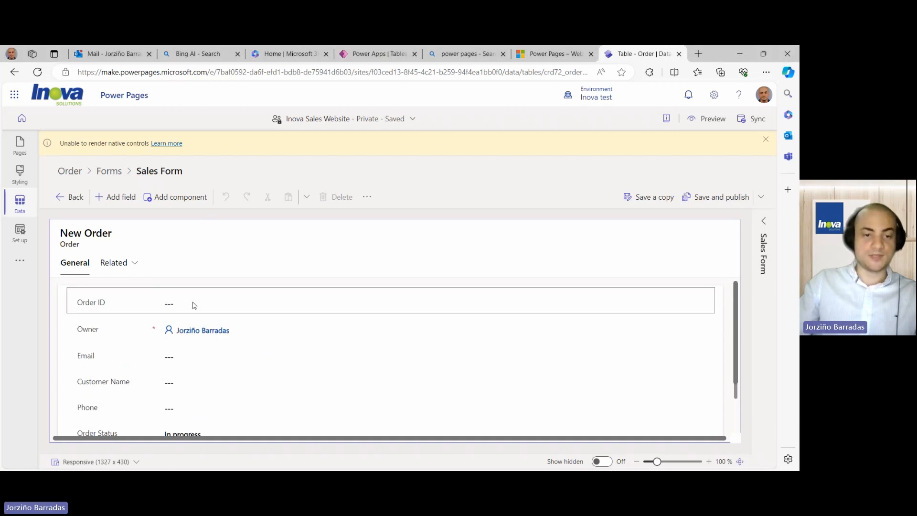
left_click(191, 355)
left_click(186, 387)
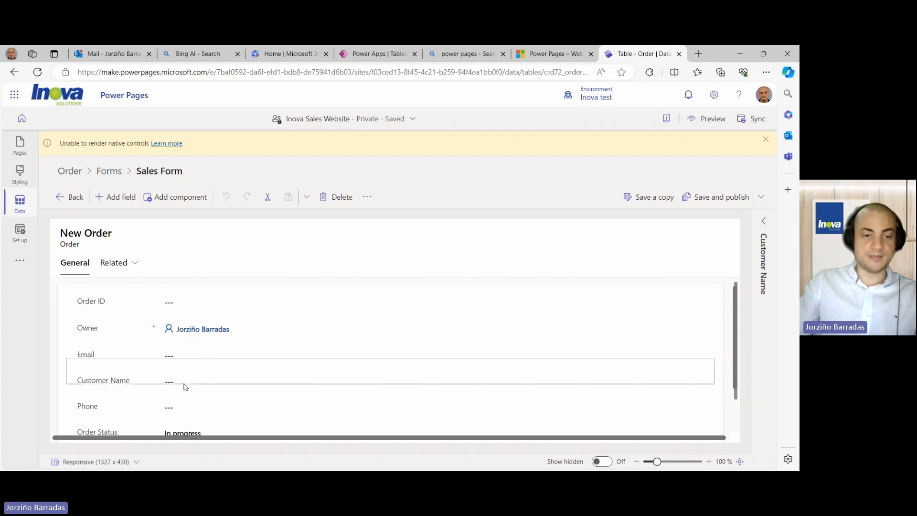
scroll(187, 377, "down", 1)
left_click(188, 366)
scroll(189, 367, "down", 1)
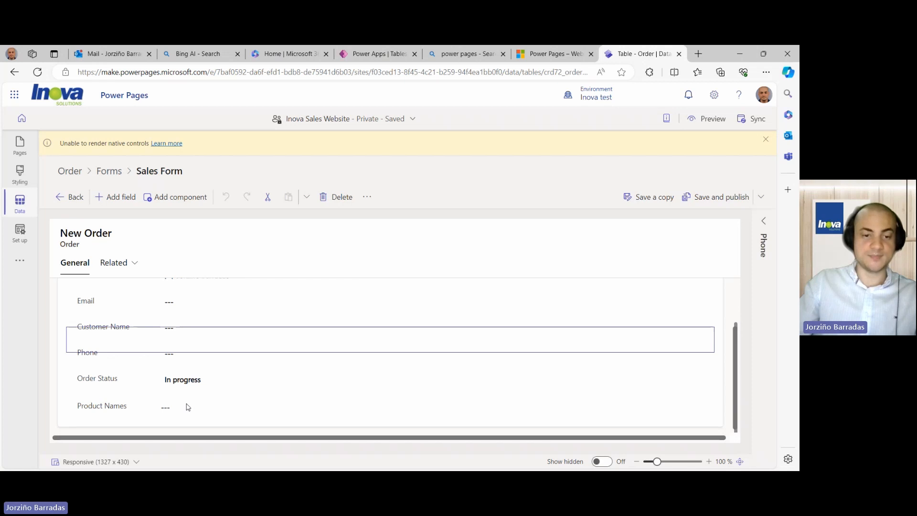
scroll(198, 403, "up", 2)
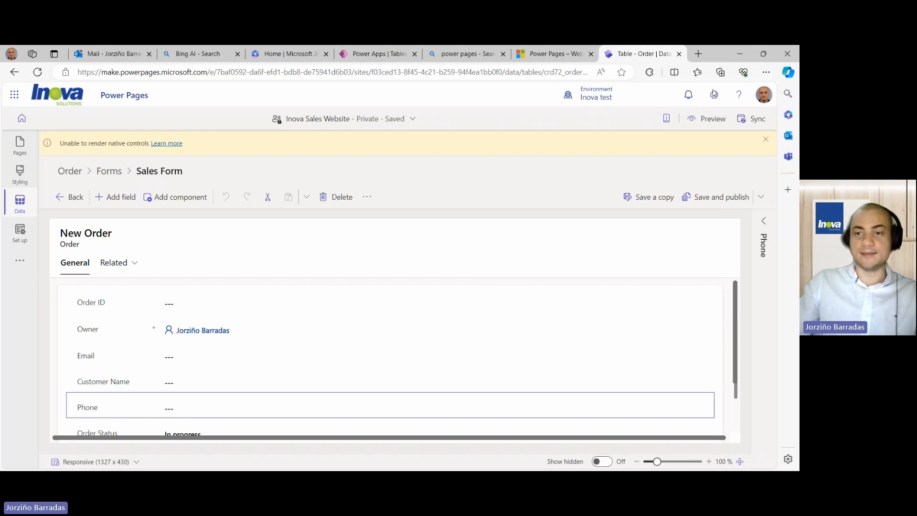
- Save and publish the Sales Form, then return to the site's Pages workspace
left_click(724, 199)
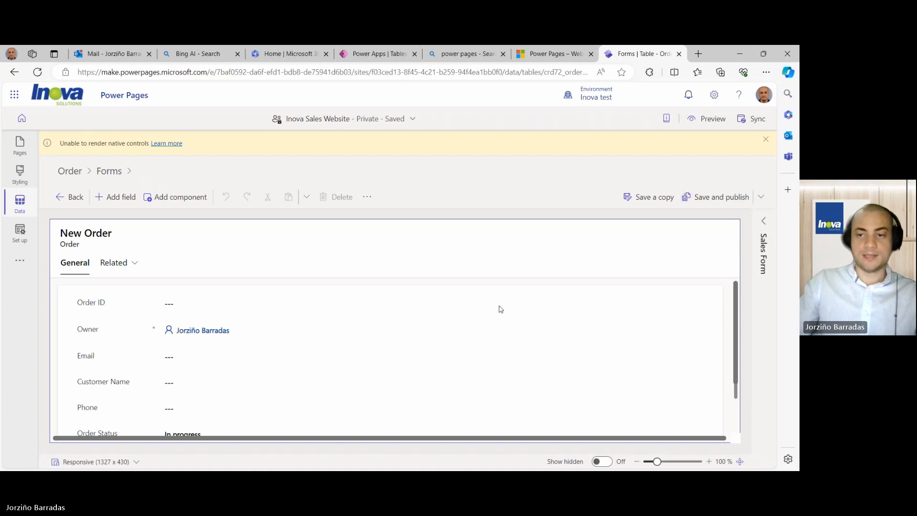
scroll(499, 311, "down", 2)
scroll(498, 311, "up", 2)
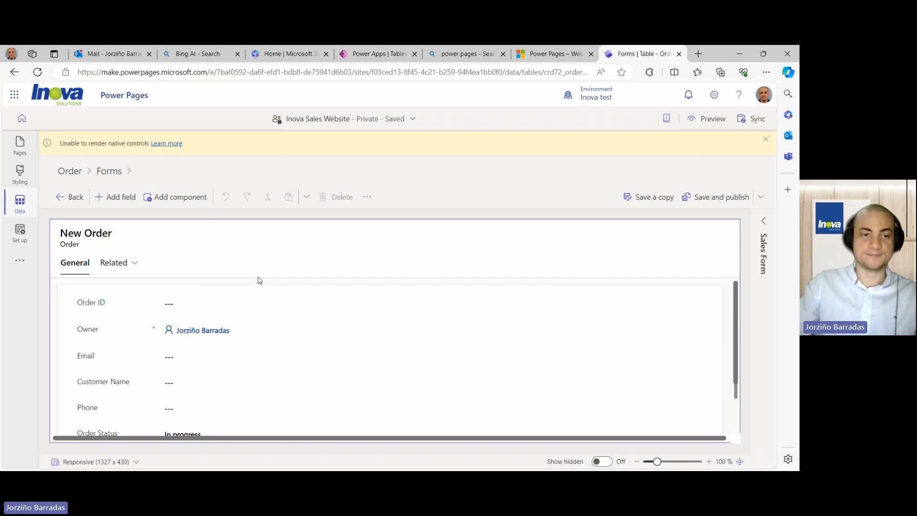
left_click(92, 236)
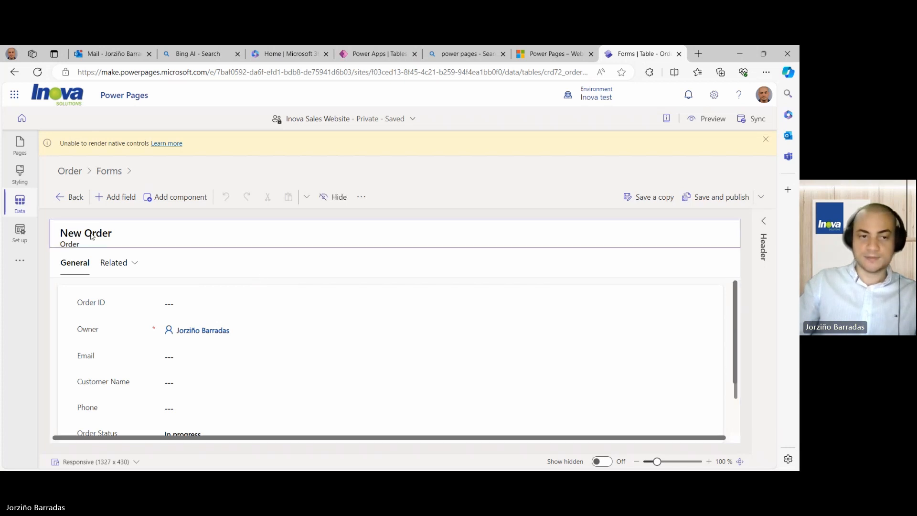
left_click(74, 201)
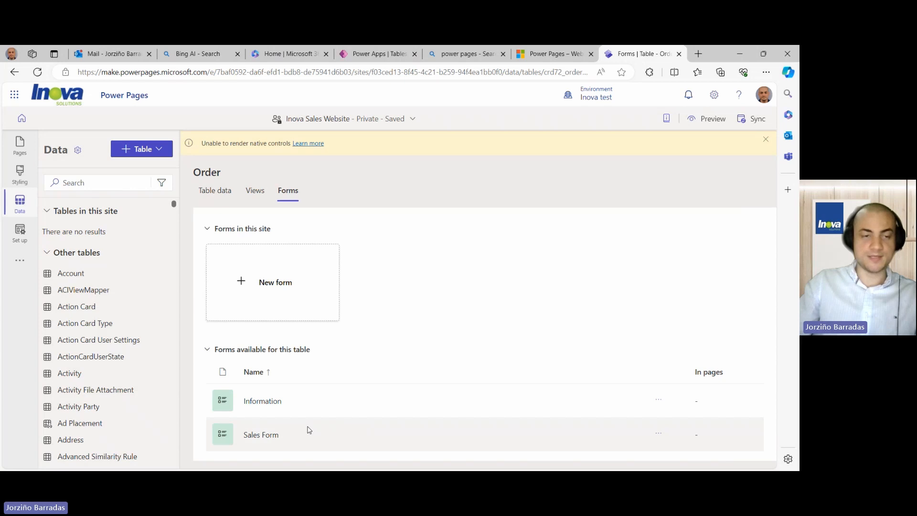
left_click(19, 143)
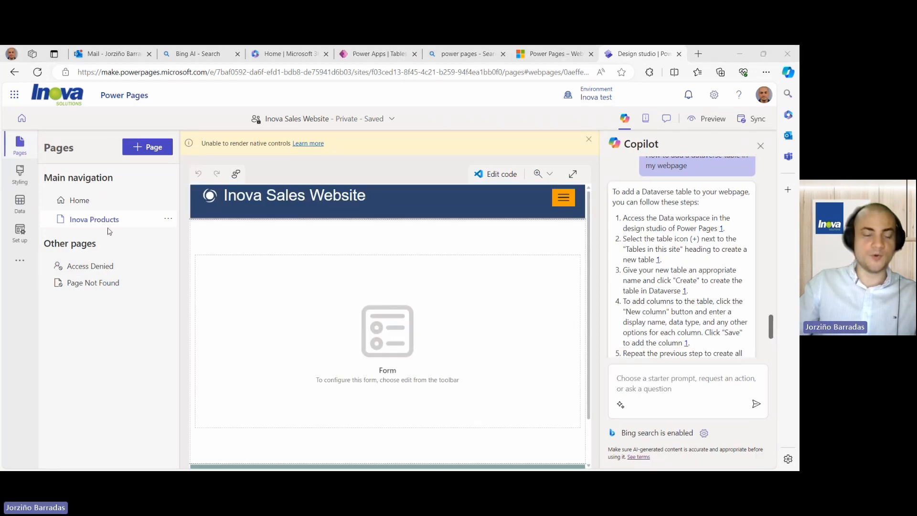
- Select the form placeholder on the Inova Products page and start editing its form
left_click(404, 293)
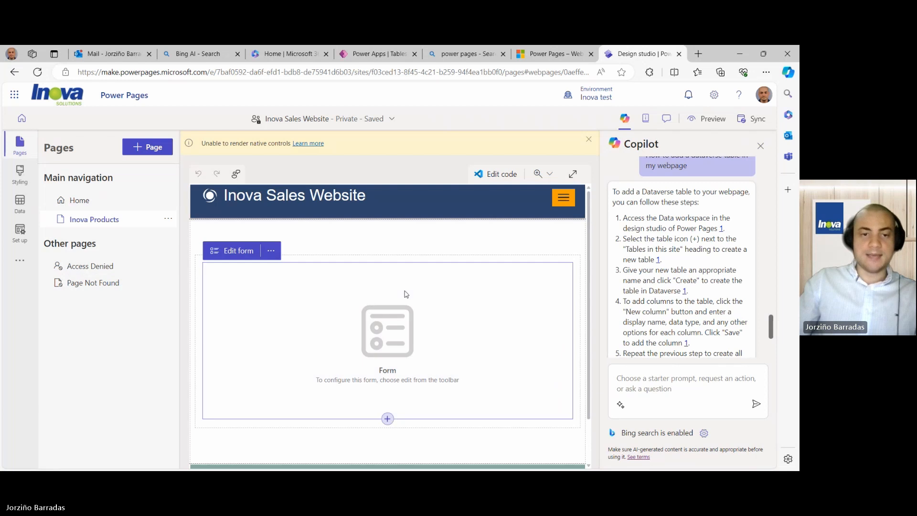
left_click(232, 251)
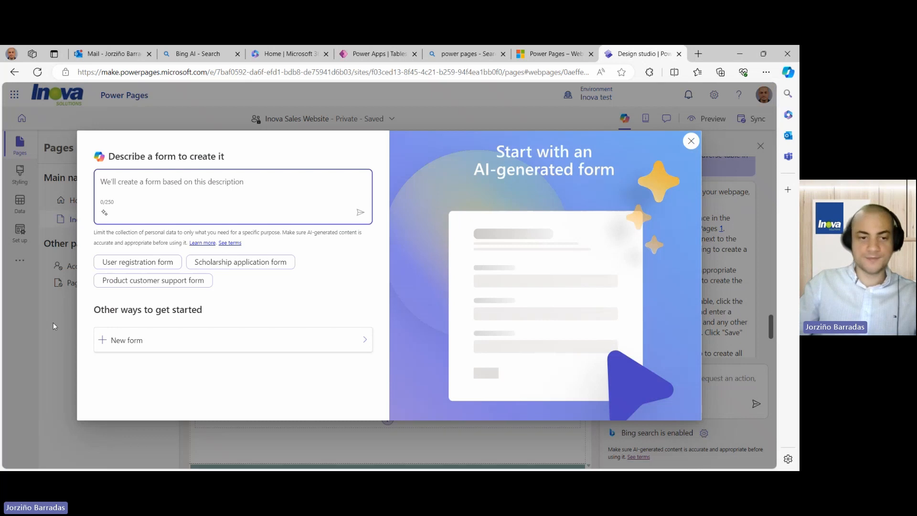
- Base a new form on the Order table's Sales Form, keeping the name Sales Form
left_click(309, 345)
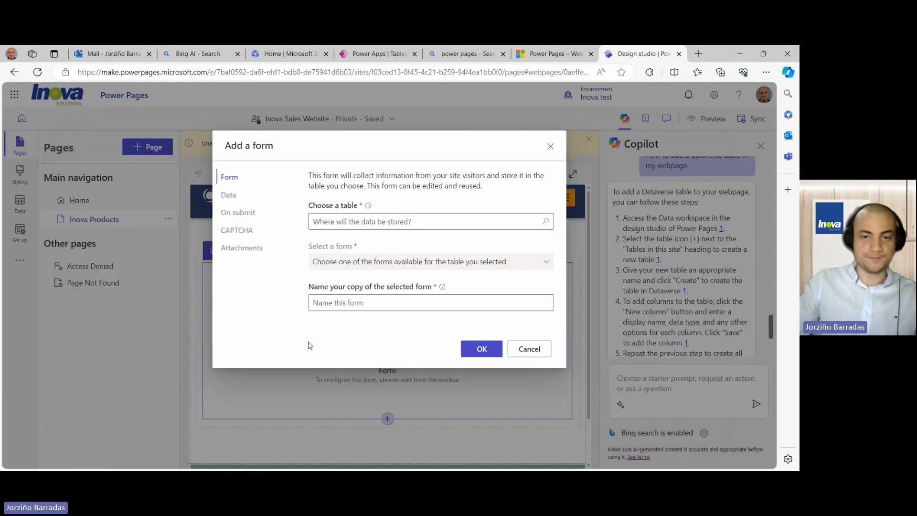
left_click(422, 221)
type("Order")
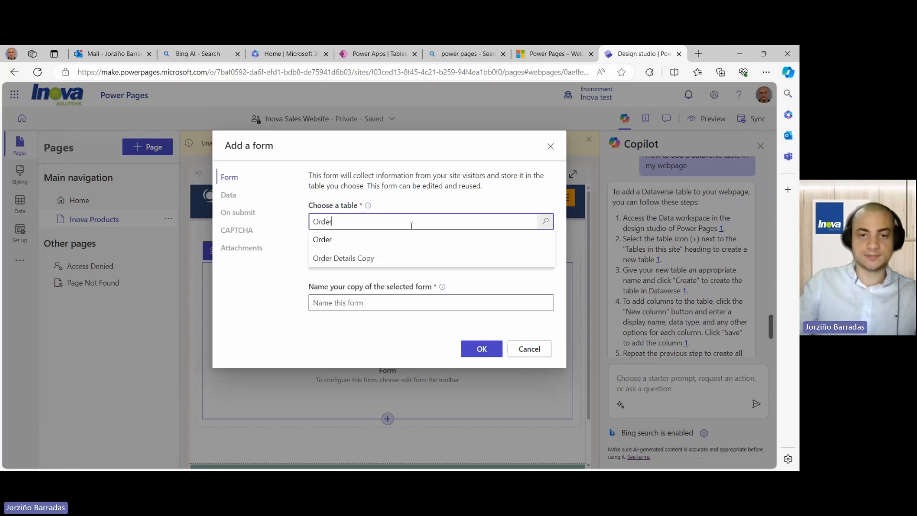
left_click(389, 240)
left_click(416, 257)
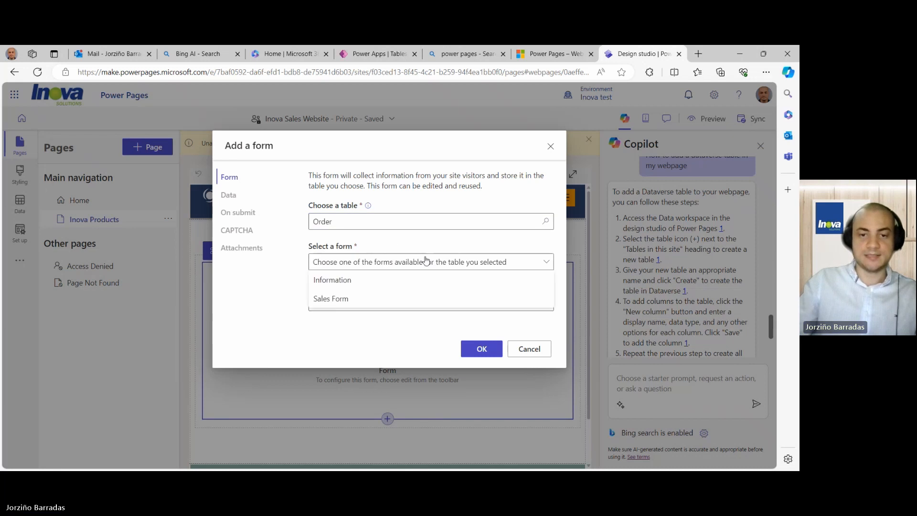
left_click(343, 300)
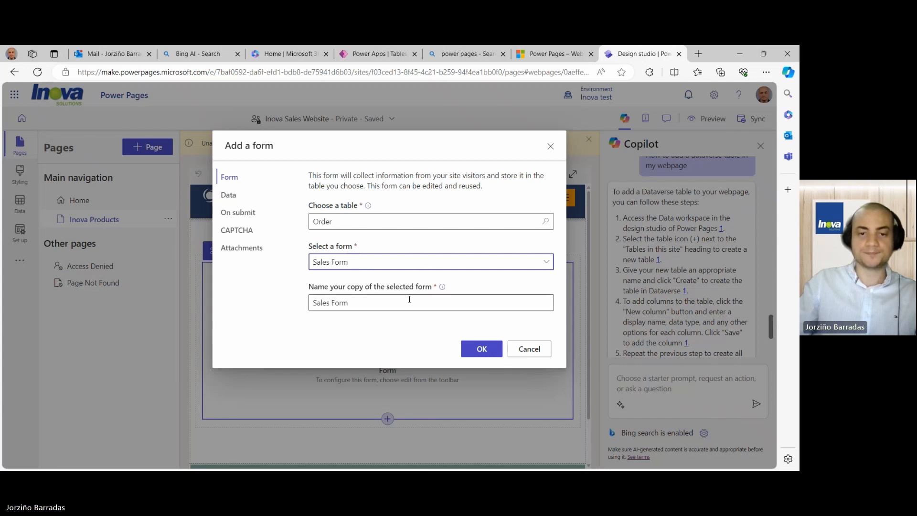
triple_click(367, 304)
left_click(363, 303)
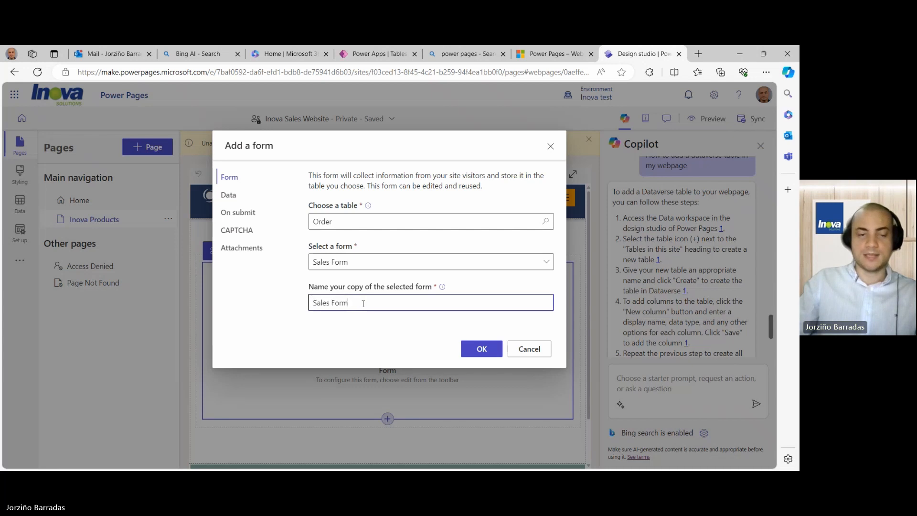
- Show CAPTCHA to anonymous users only and add the form to the page
left_click(246, 233)
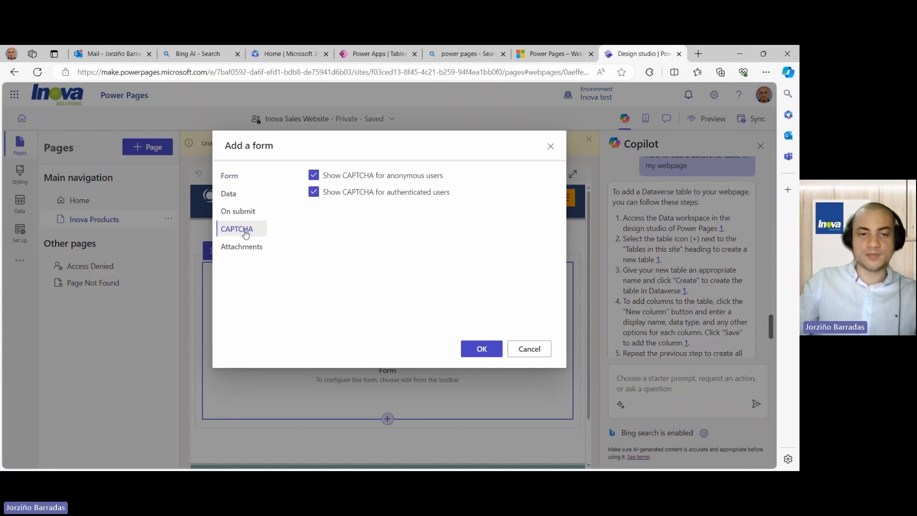
left_click(314, 178)
left_click(314, 176)
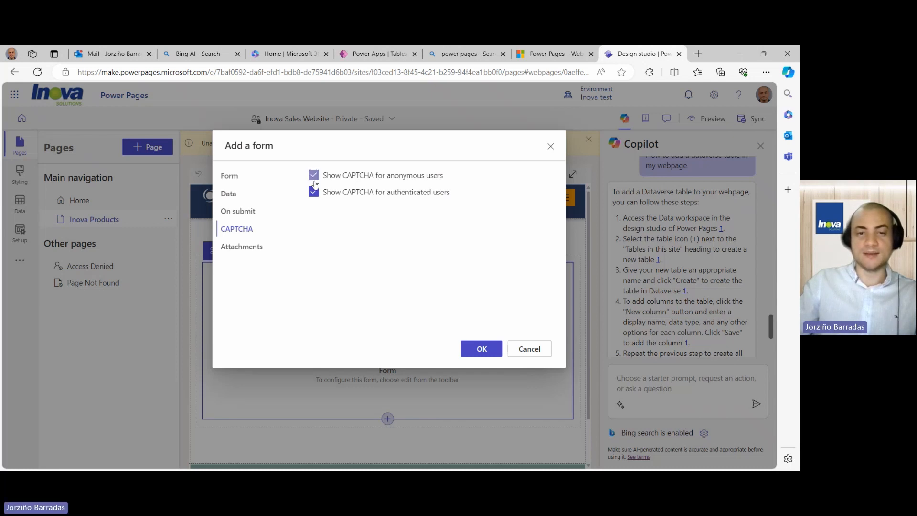
left_click(313, 192)
left_click(488, 352)
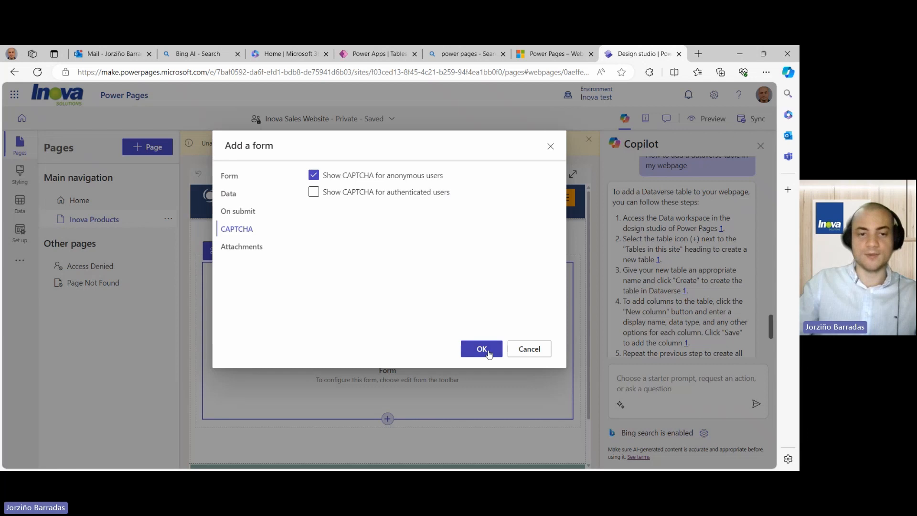
scroll(471, 346, "down", 6)
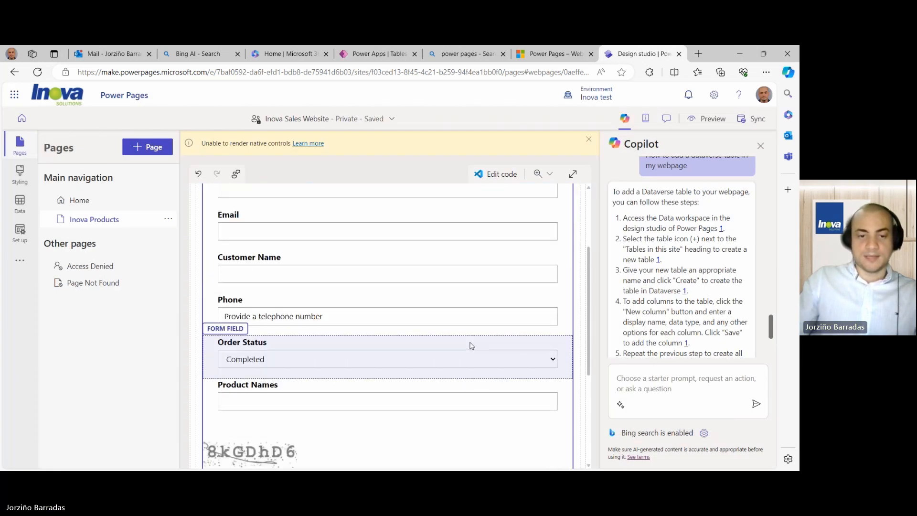
scroll(472, 346, "up", 4)
scroll(471, 346, "up", 2)
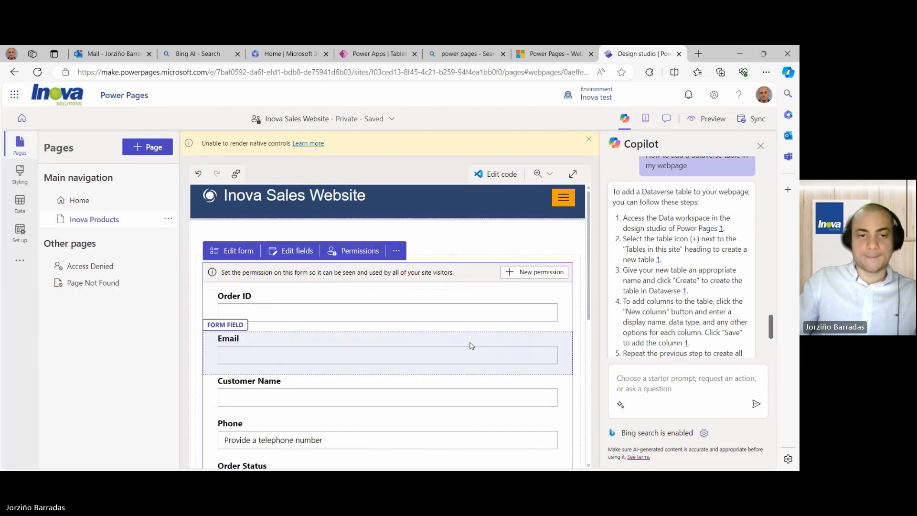
left_click(244, 251)
left_click(246, 256)
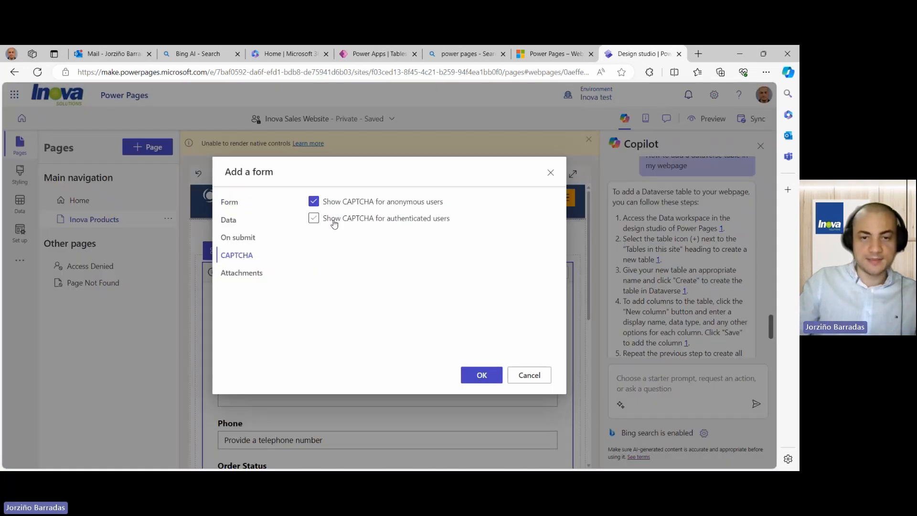
left_click(481, 375)
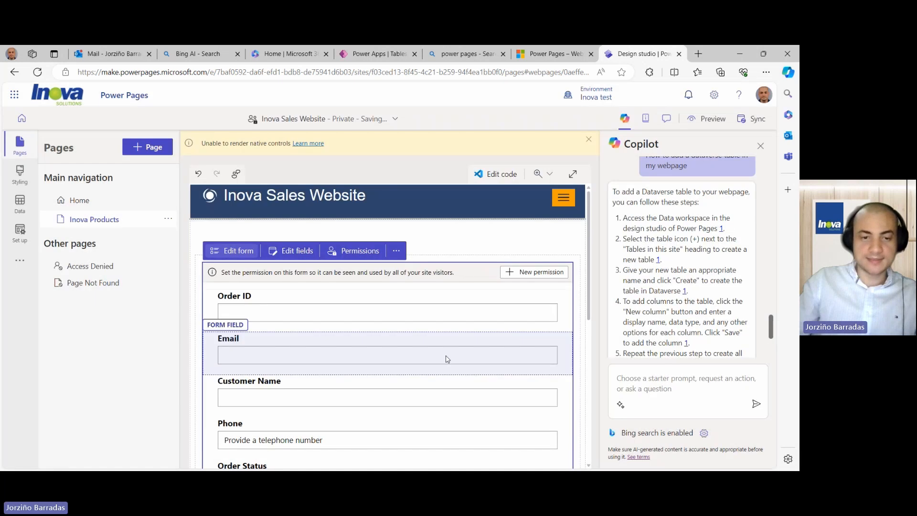
scroll(446, 358, "down", 5)
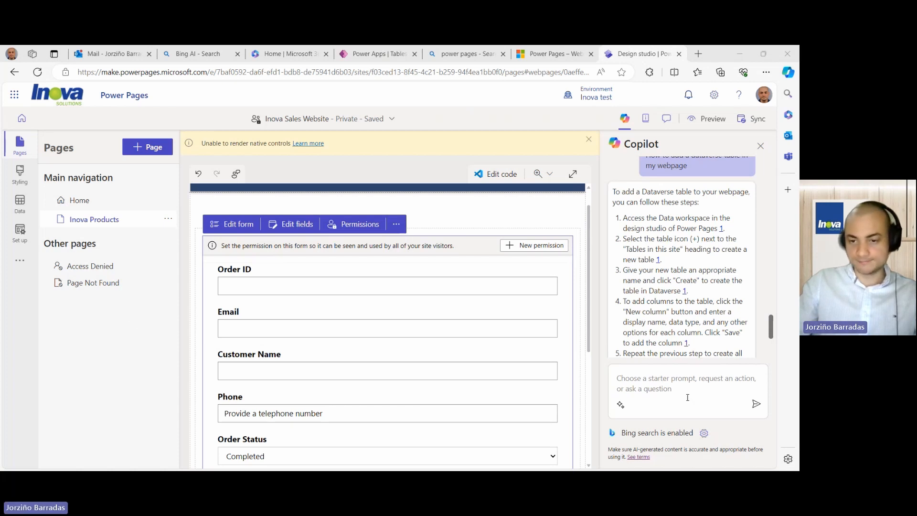
left_click(672, 377)
type("How to set permissions for a form in Power Pages?")
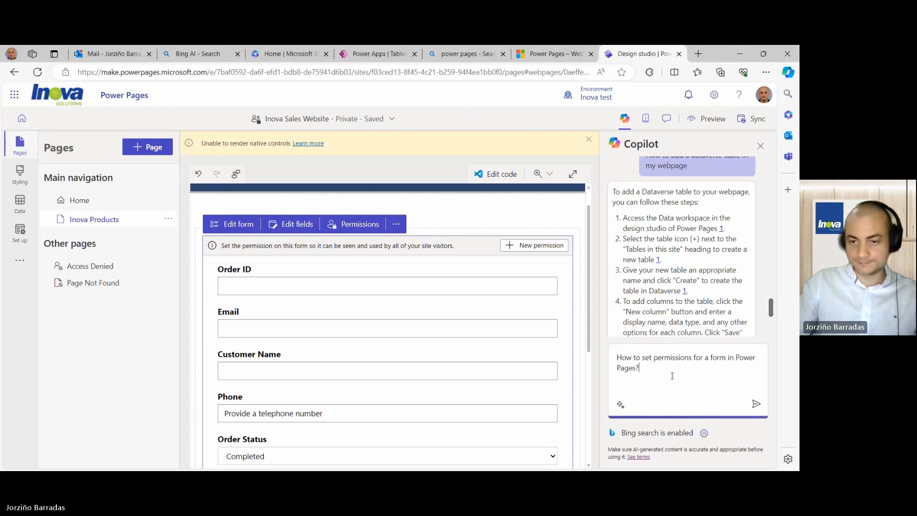
left_click(763, 409)
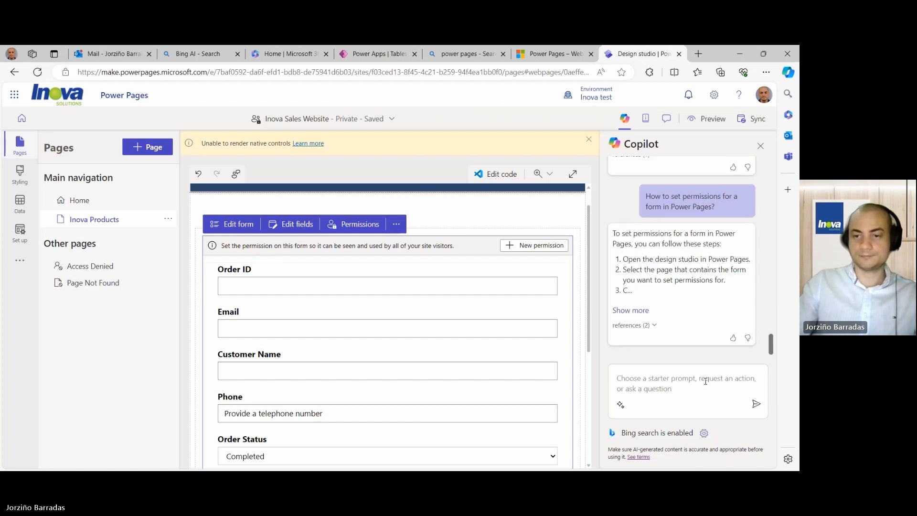
left_click(637, 311)
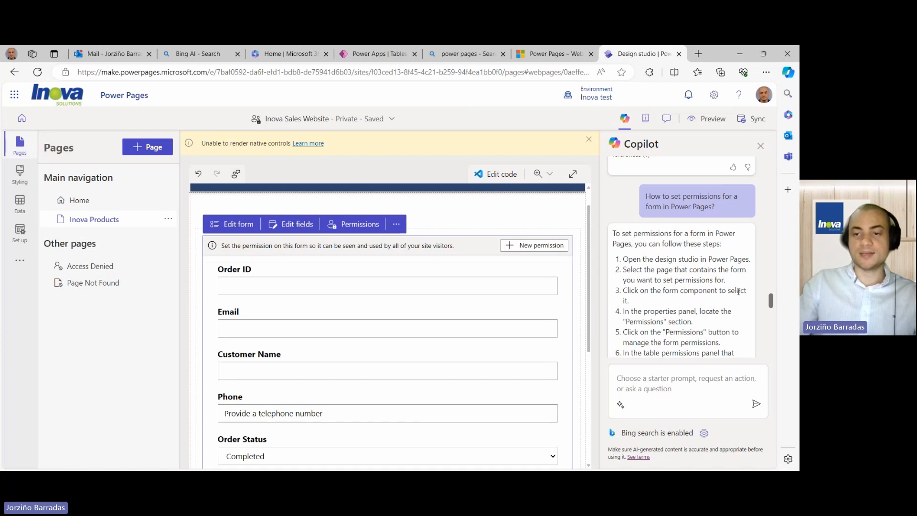
left_click(459, 215)
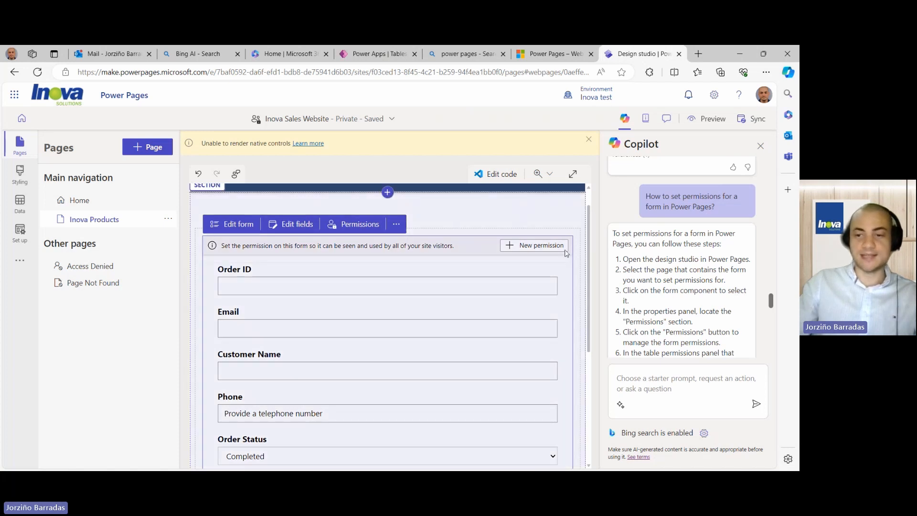
scroll(688, 304, "down", 1)
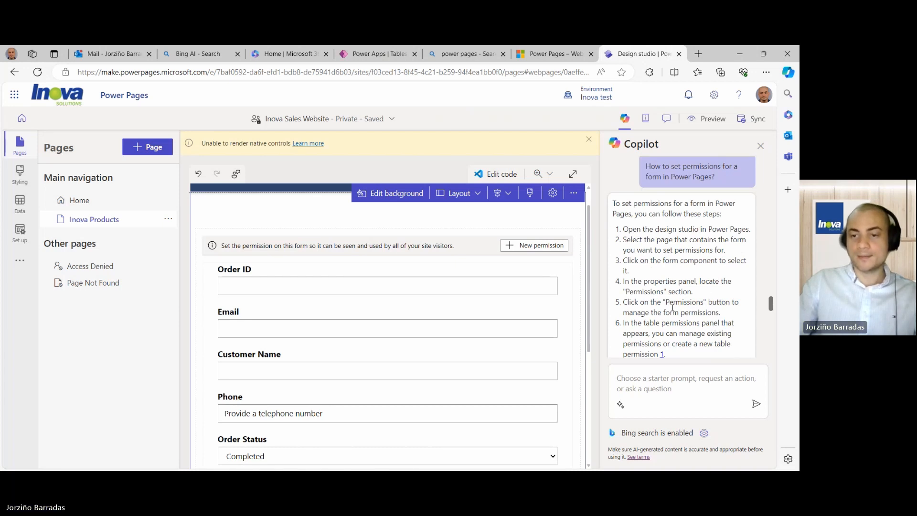
scroll(707, 312, "down", 1)
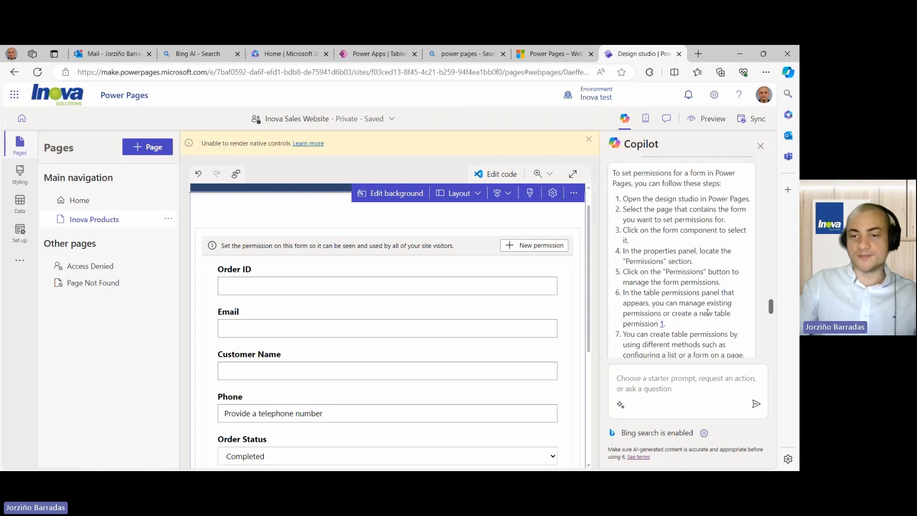
scroll(707, 313, "down", 1)
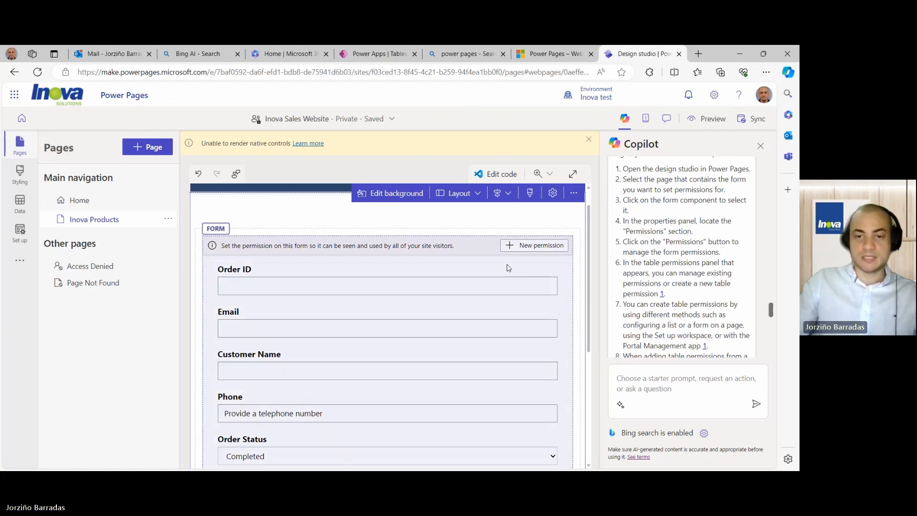
left_click(570, 271)
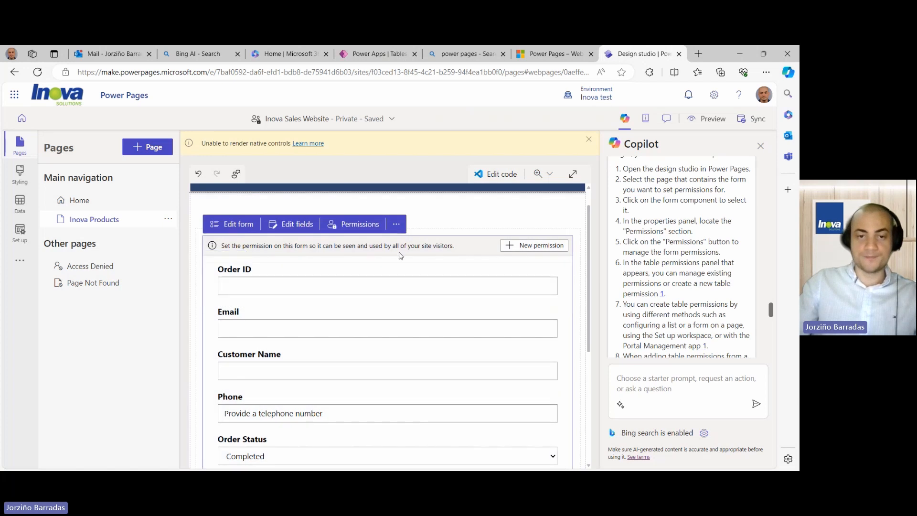
- Start a new table permission for the form named 'Sales Form Permissions'
left_click(359, 226)
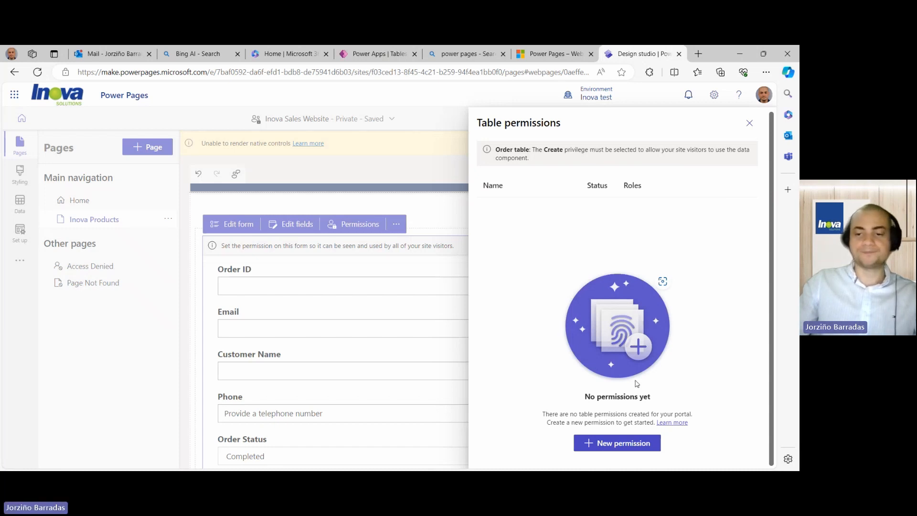
left_click(614, 443)
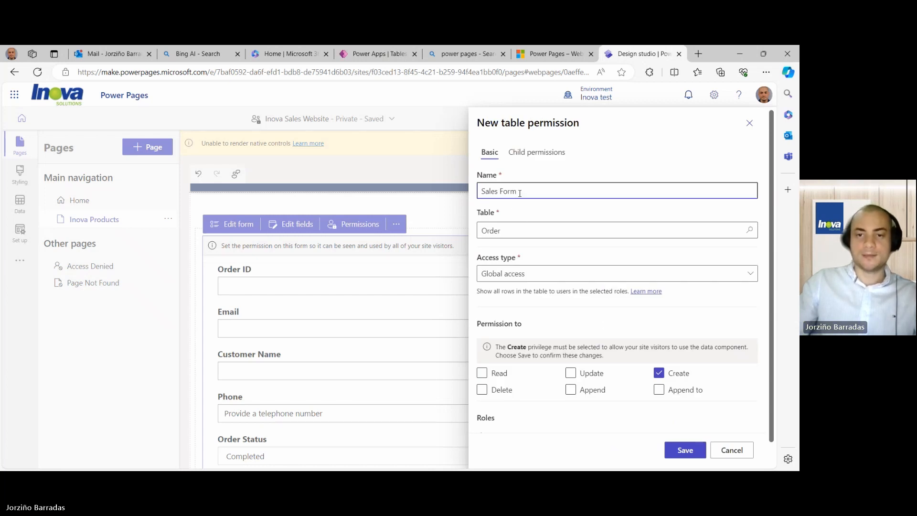
left_click_drag(516, 191, 479, 191)
left_click(536, 194)
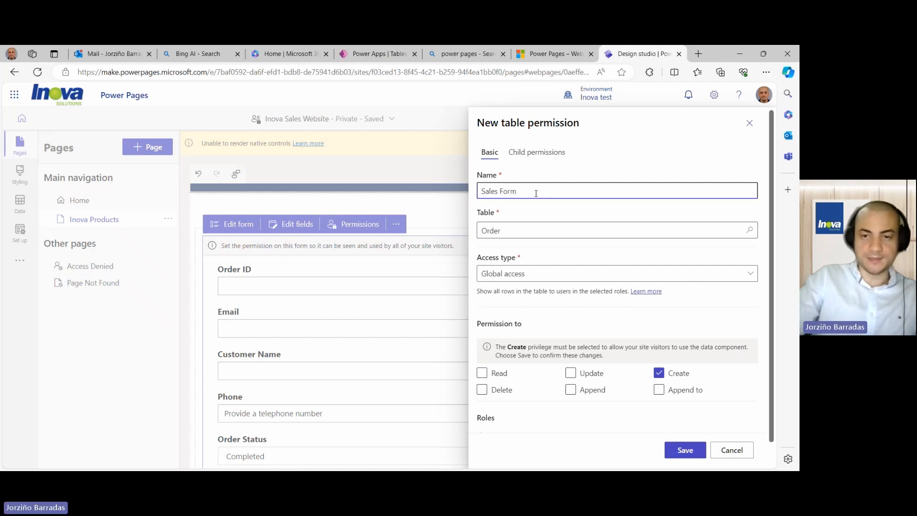
type("Permiss")
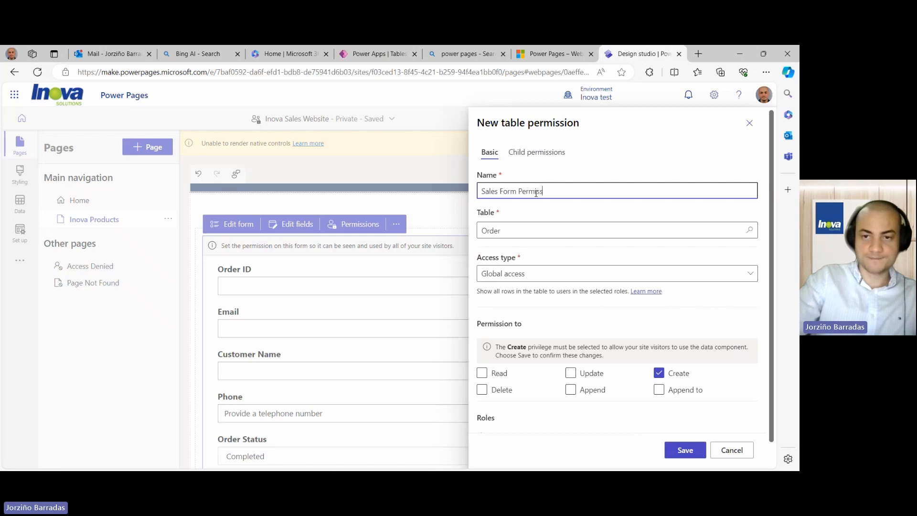
type("ions")
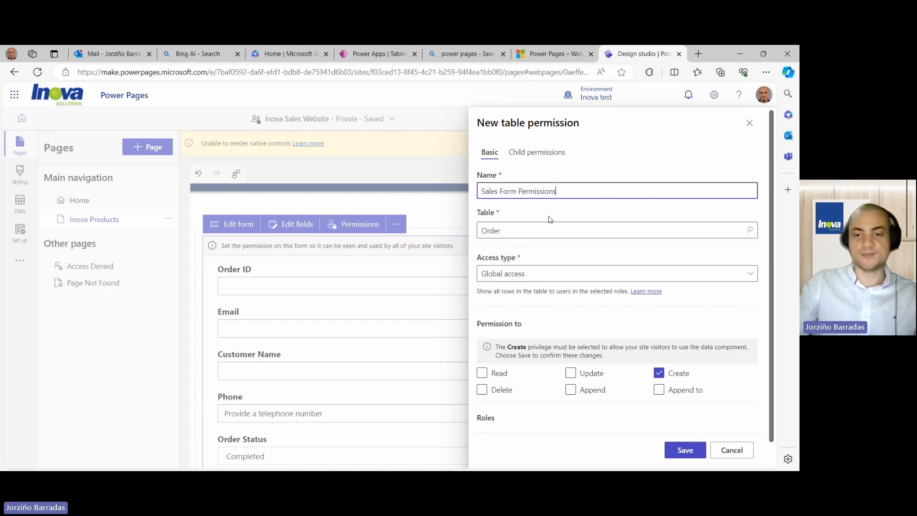
- Keep Global access type and allow Read, Update and Delete privileges
scroll(549, 222, "down", 1)
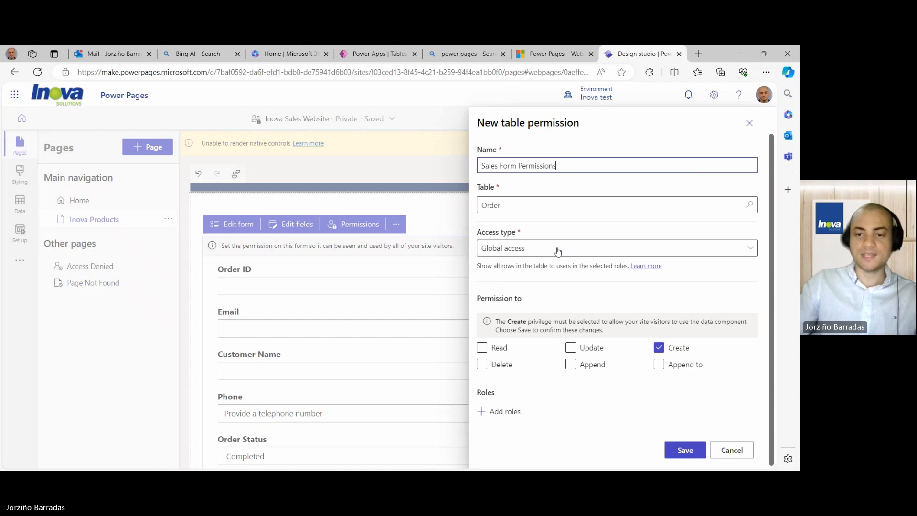
left_click(558, 249)
left_click(557, 249)
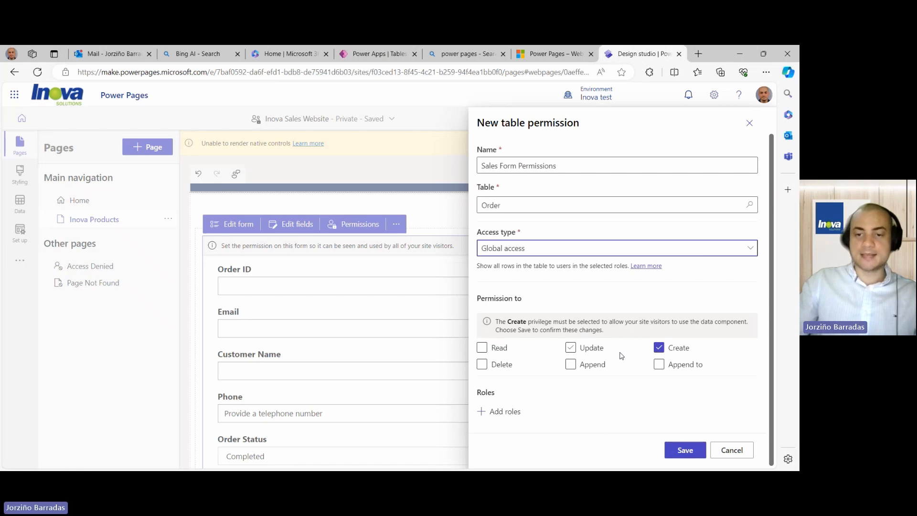
left_click(571, 348)
left_click(483, 347)
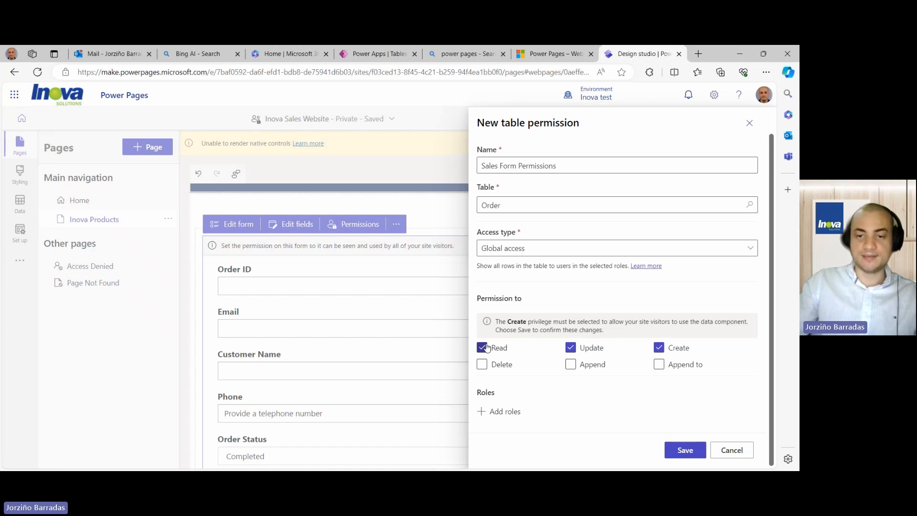
left_click(482, 364)
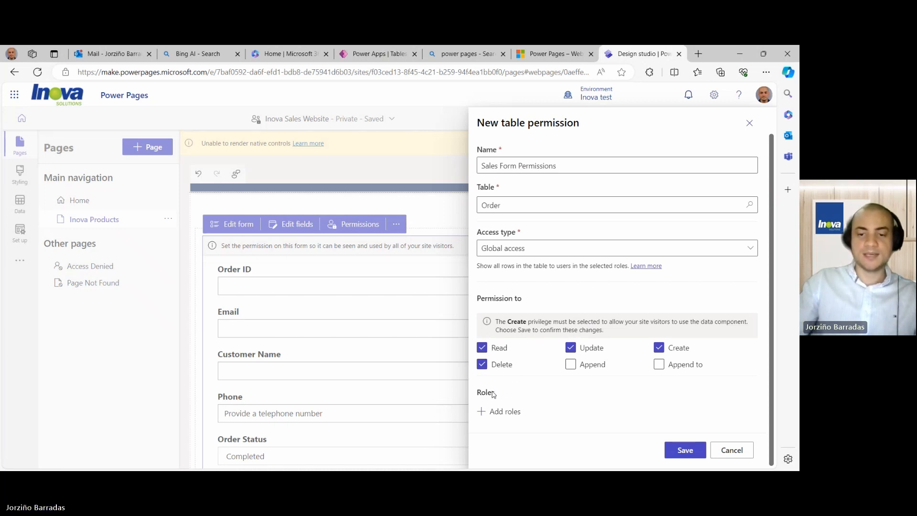
- Assign Administrators, Anonymous Users and Authenticated Users roles, then save and confirm
left_click(502, 413)
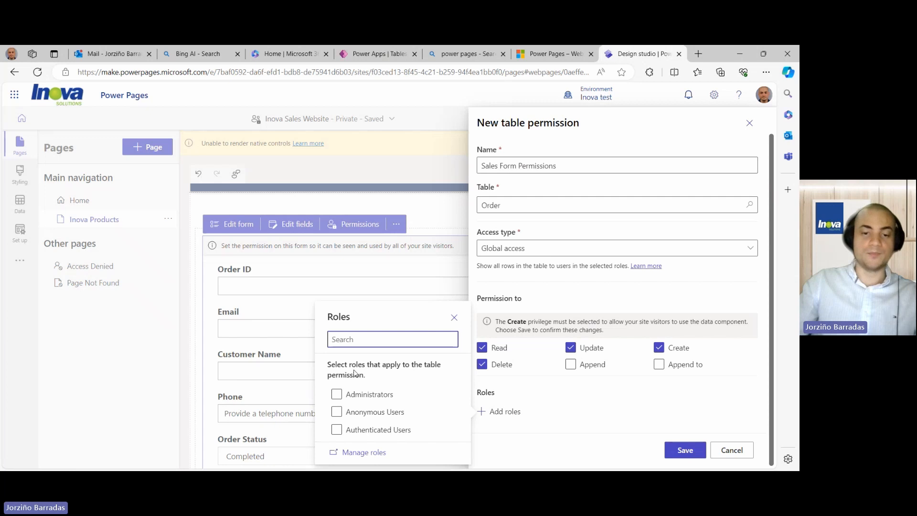
left_click(337, 394)
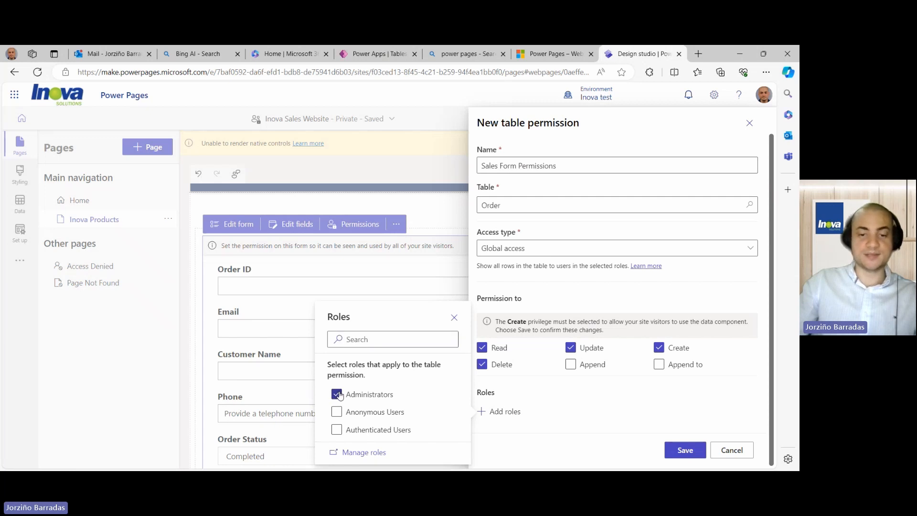
left_click(336, 412)
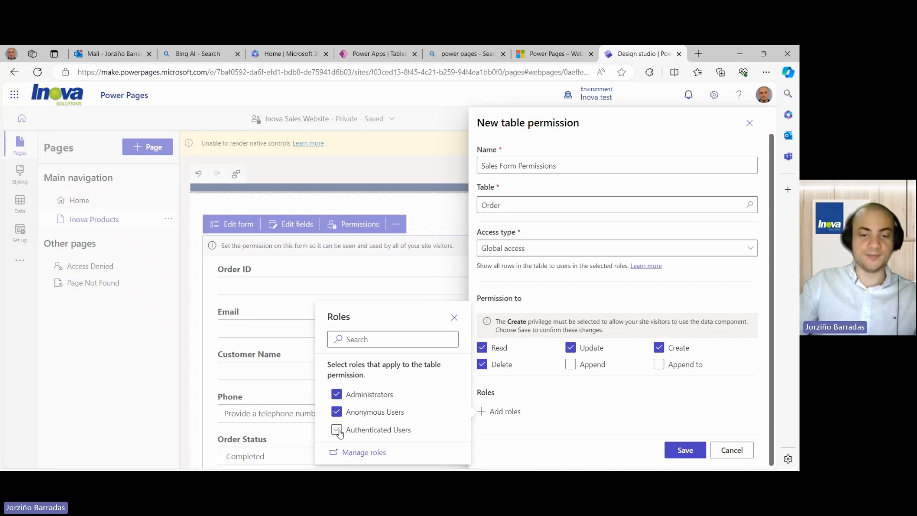
left_click(337, 429)
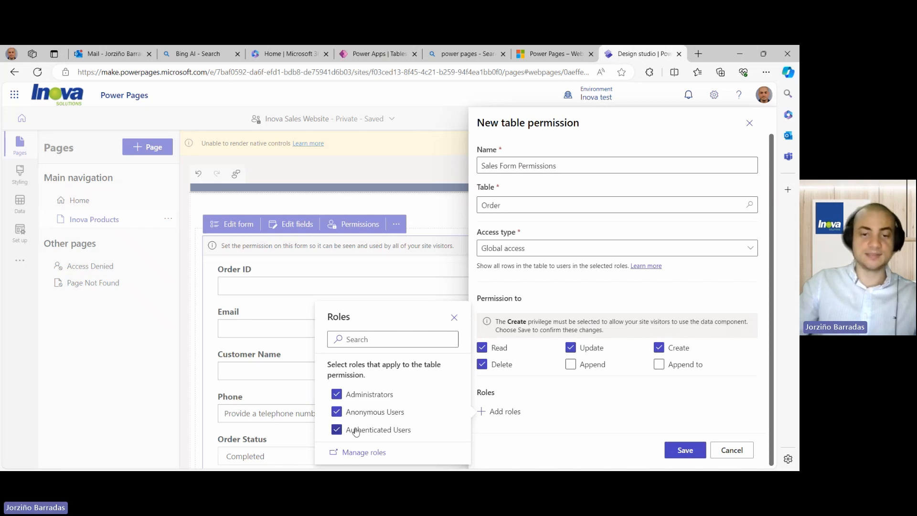
left_click(685, 450)
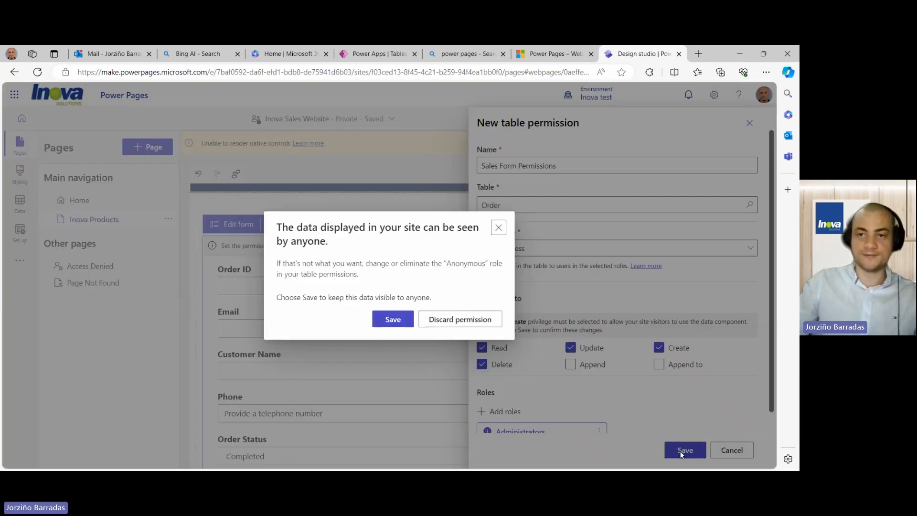
left_click(392, 319)
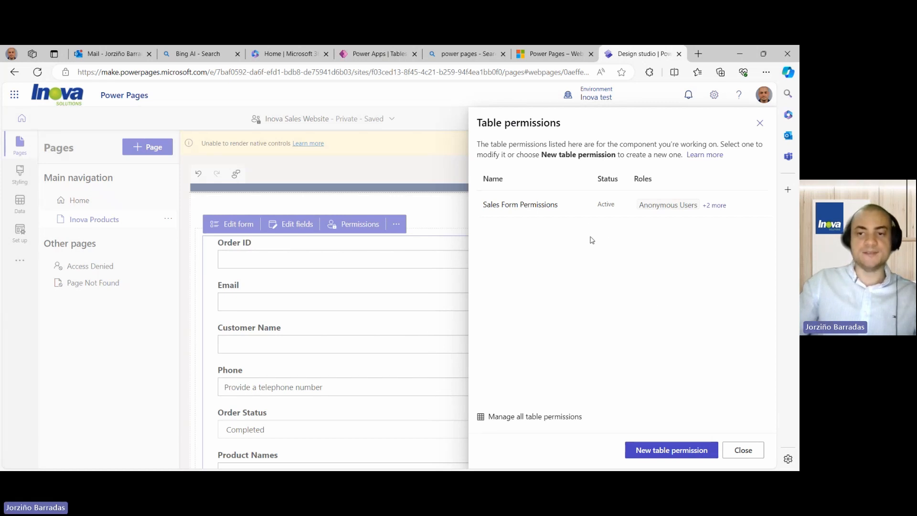
- Close the Table permissions and Copilot panels and sync the site configuration
left_click(760, 124)
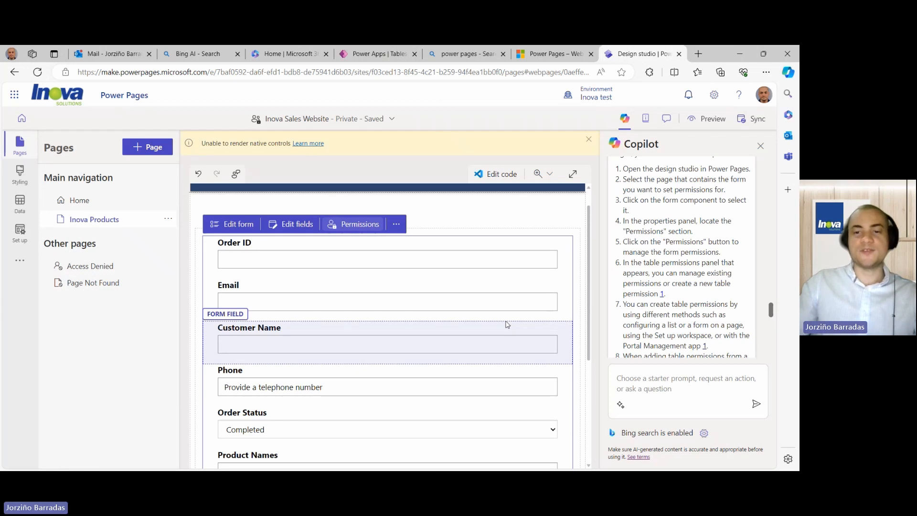
left_click(761, 146)
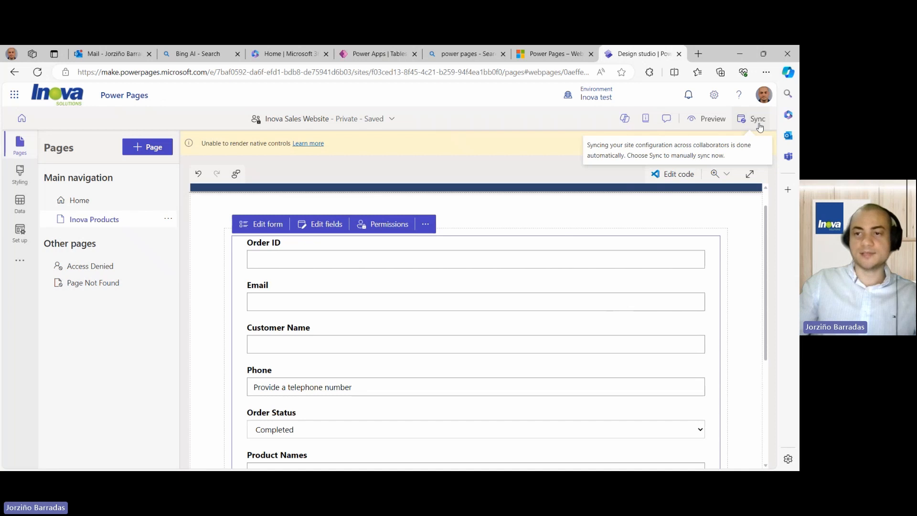
left_click(754, 125)
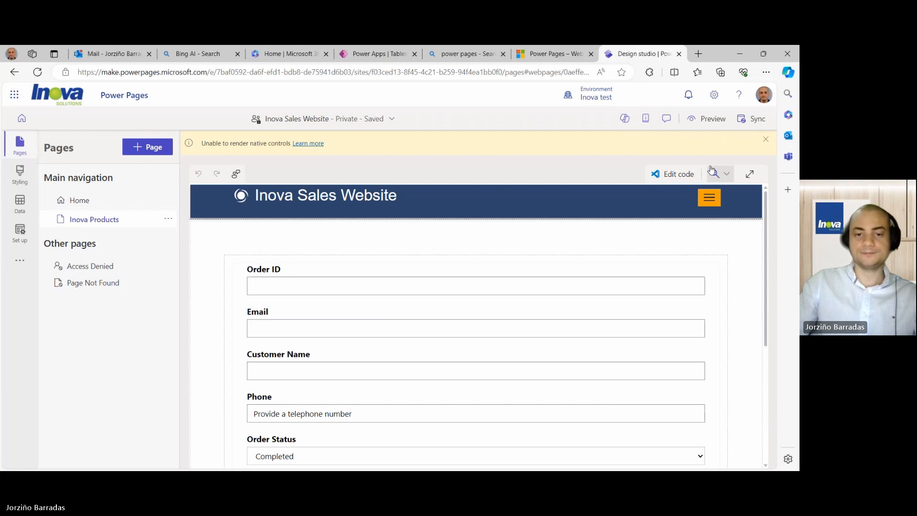
scroll(566, 204, "down", 1)
scroll(566, 204, "down", 4)
scroll(566, 204, "up", 5)
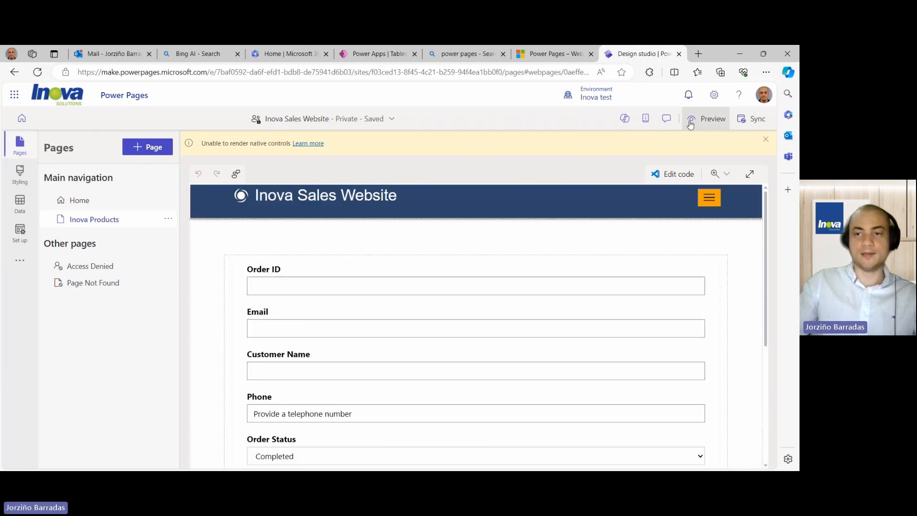
- Preview the site at Desktop size and accept the sign-in permission request
left_click(695, 122)
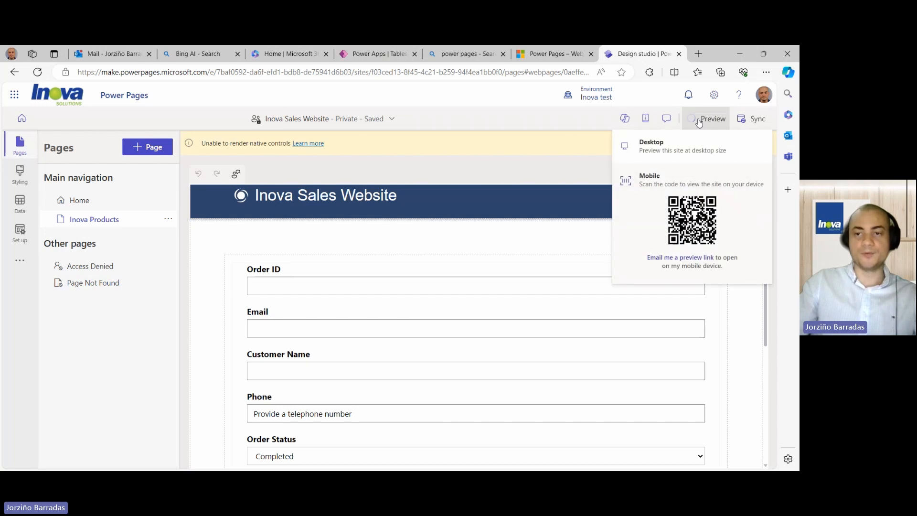
left_click(688, 147)
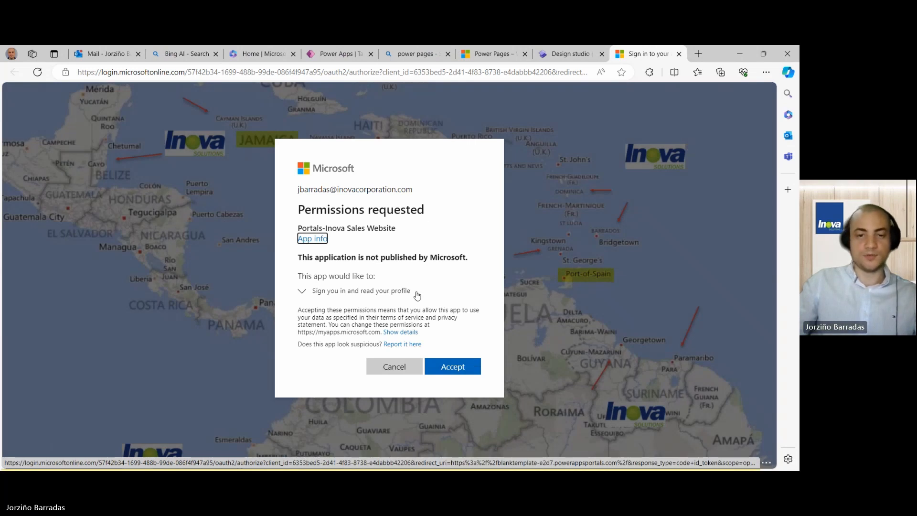
left_click(455, 366)
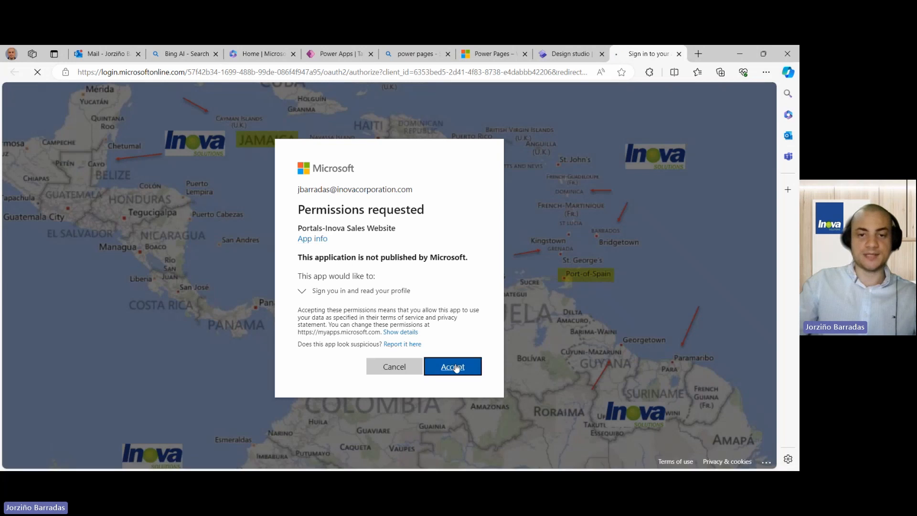
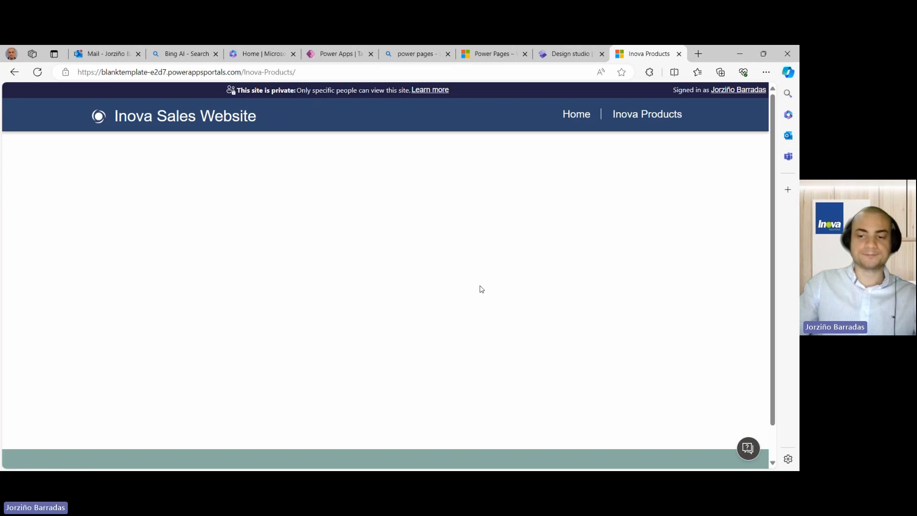
- Close the blank Inova Products preview tab and return to the design studio
scroll(480, 289, "down", 2)
scroll(480, 289, "up", 2)
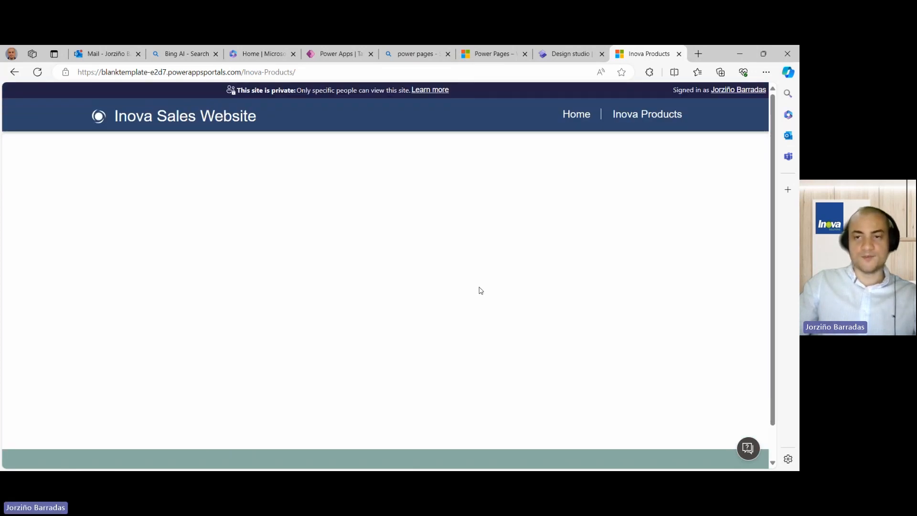
scroll(480, 290, "down", 2)
scroll(480, 290, "up", 2)
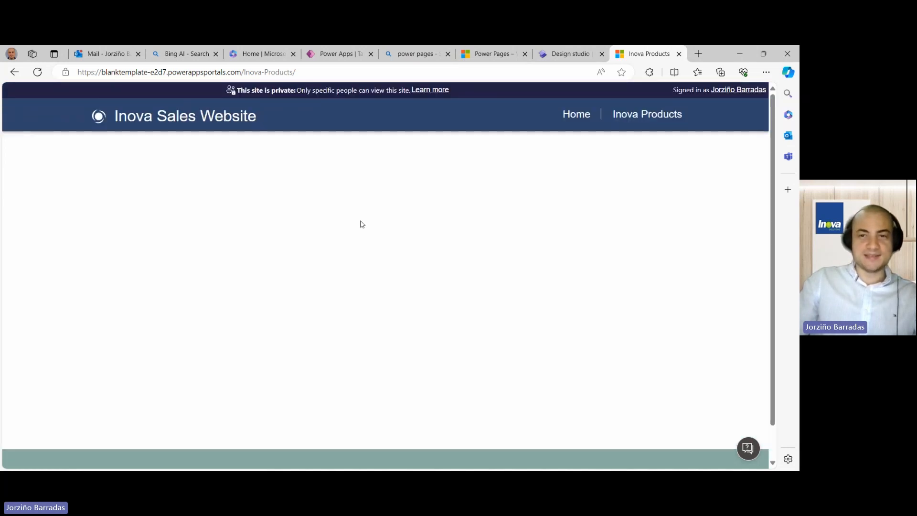
left_click(679, 54)
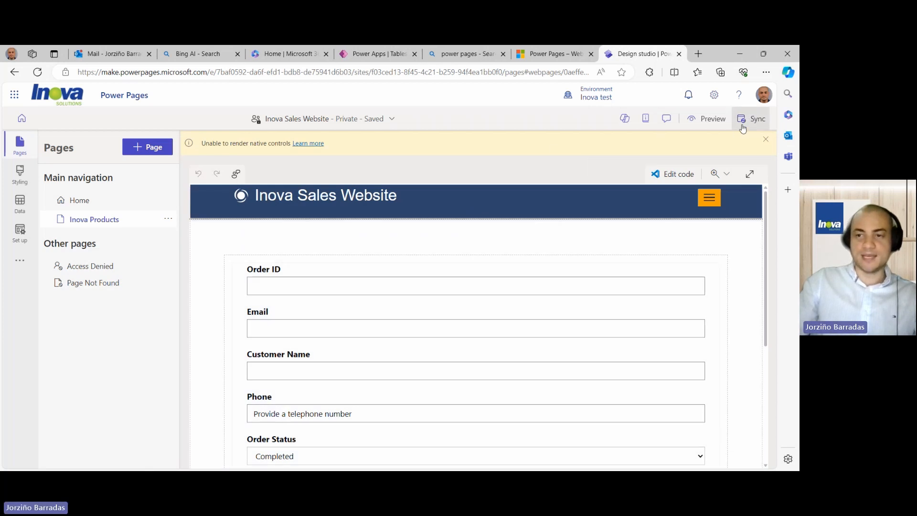
left_click(745, 121)
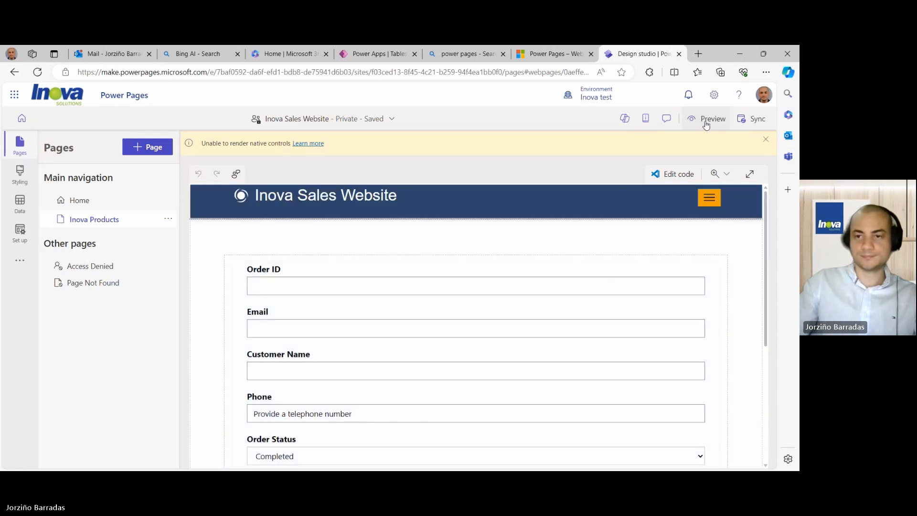
left_click(706, 118)
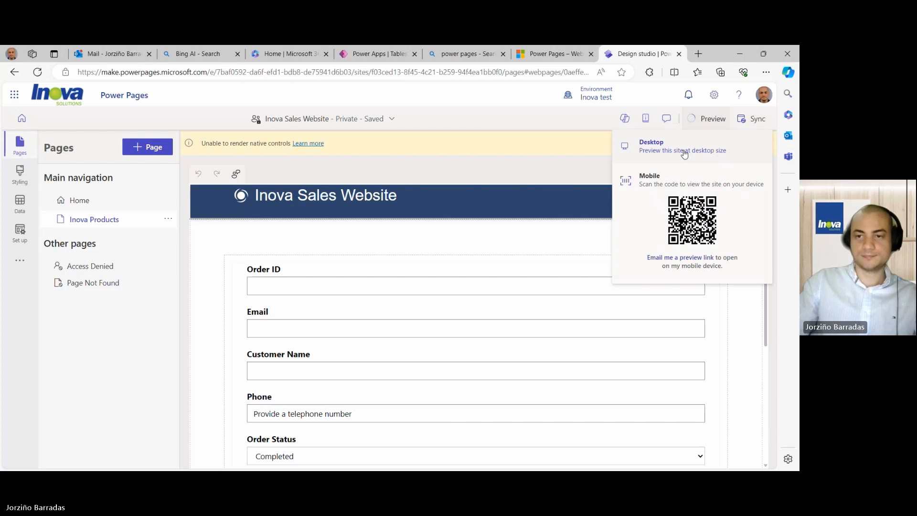
left_click(652, 144)
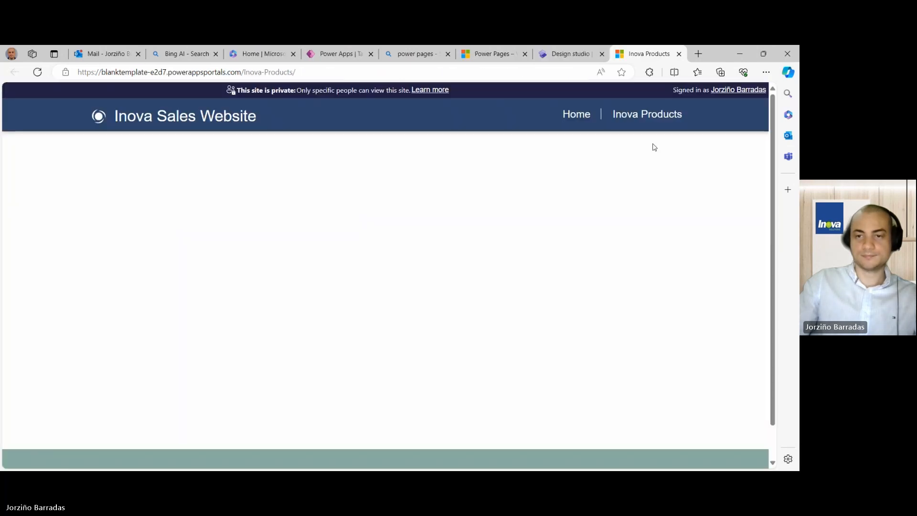
scroll(511, 206, "down", 2)
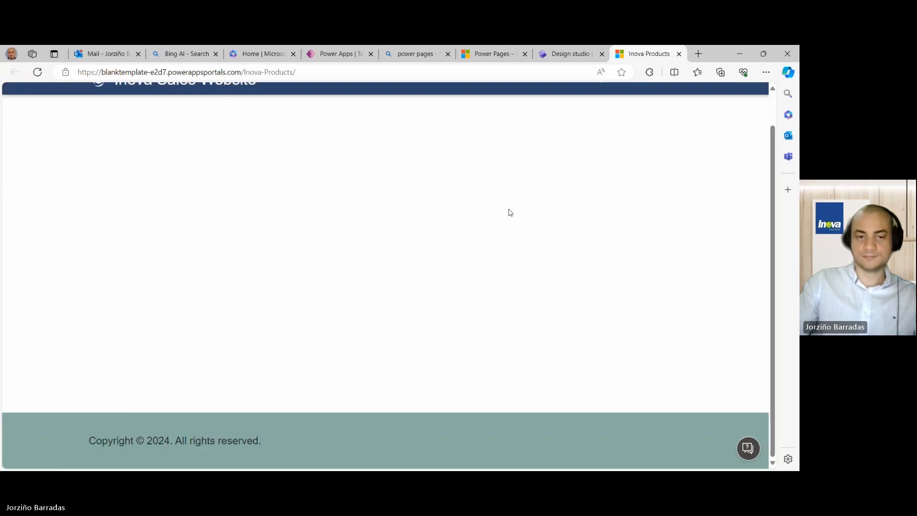
scroll(510, 213, "up", 2)
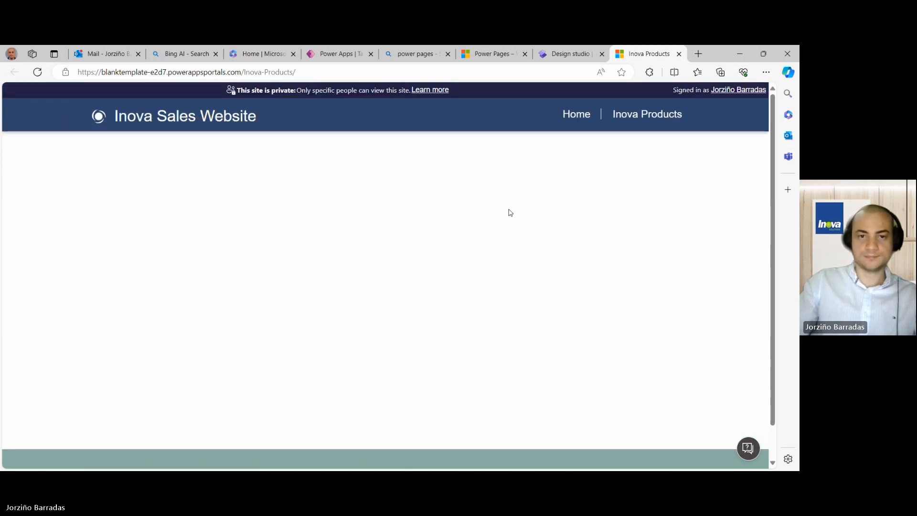
scroll(510, 213, "down", 2)
scroll(511, 213, "up", 2)
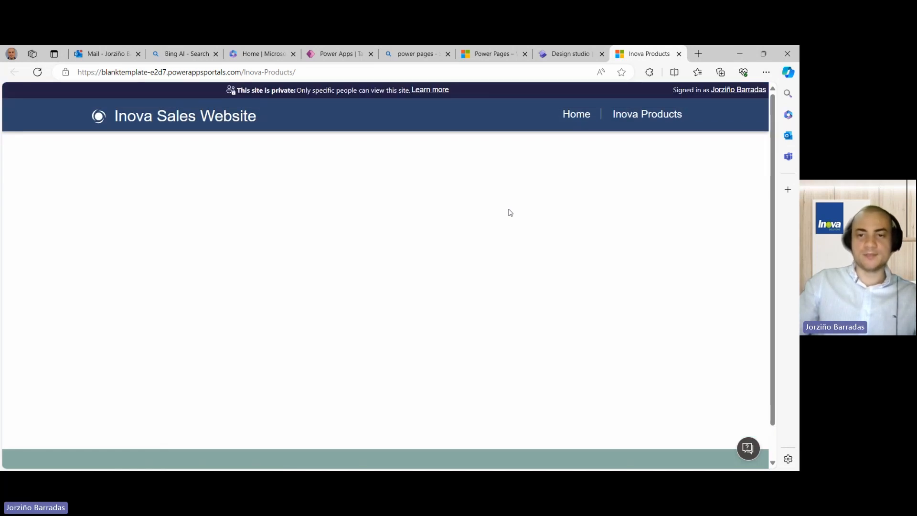
scroll(510, 213, "down", 2)
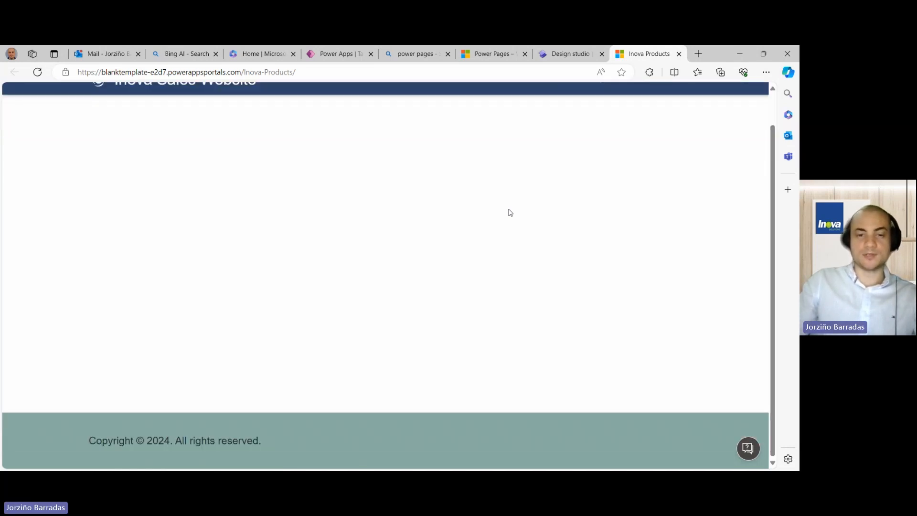
scroll(510, 212, "up", 2)
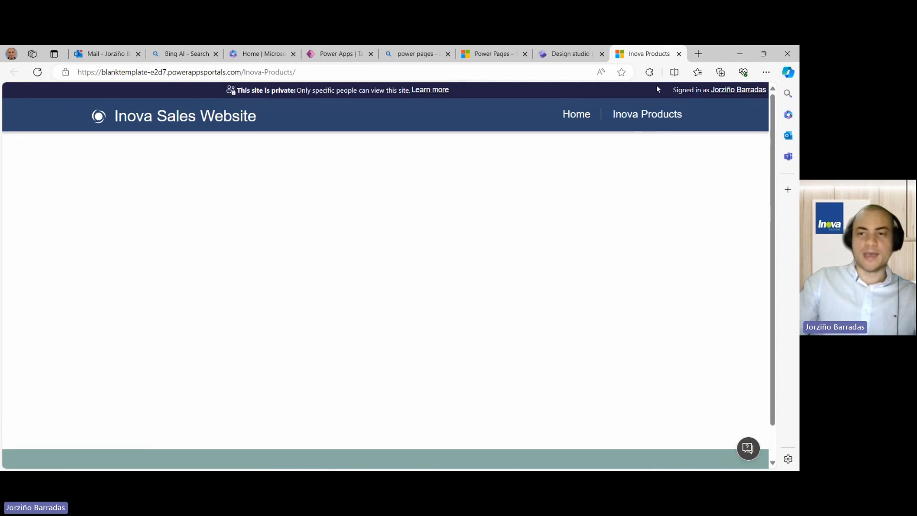
- Close the preview and ask Copilot 'I cannot see my form in the webpages in the preview mode'
left_click(679, 54)
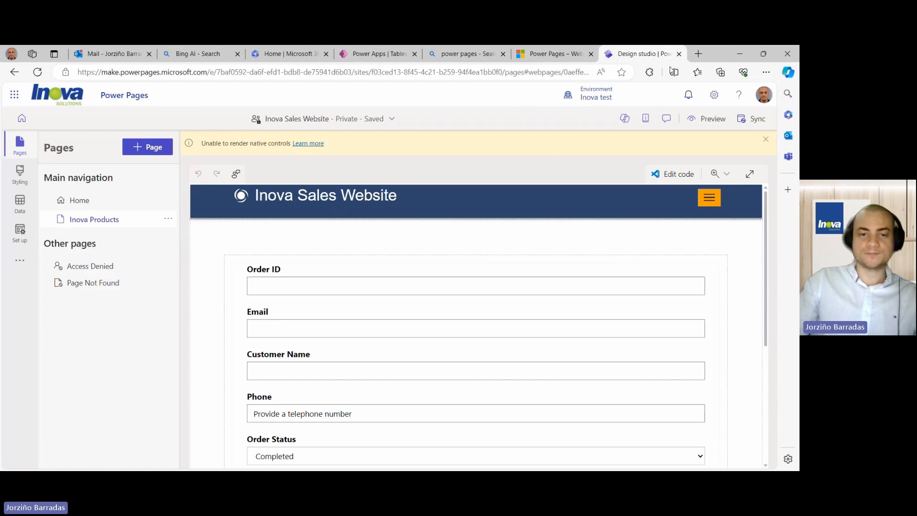
scroll(447, 229, "down", 4)
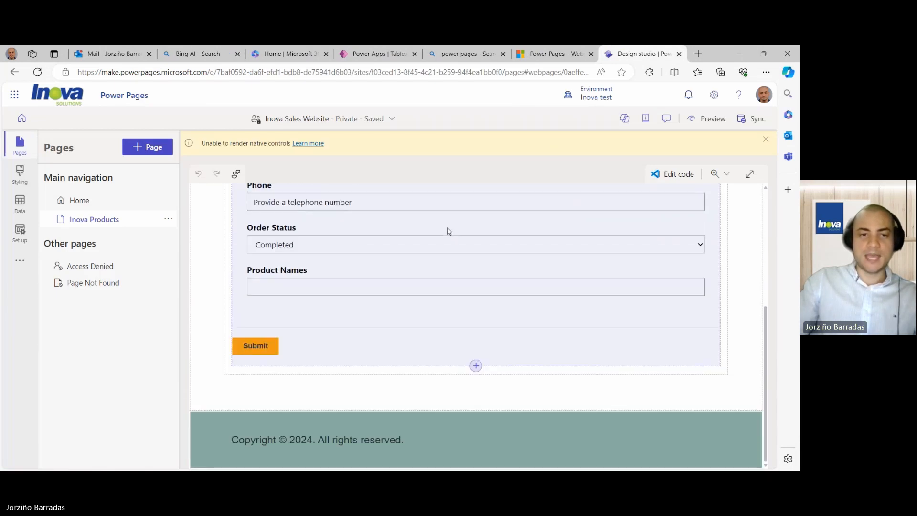
scroll(449, 231, "up", 4)
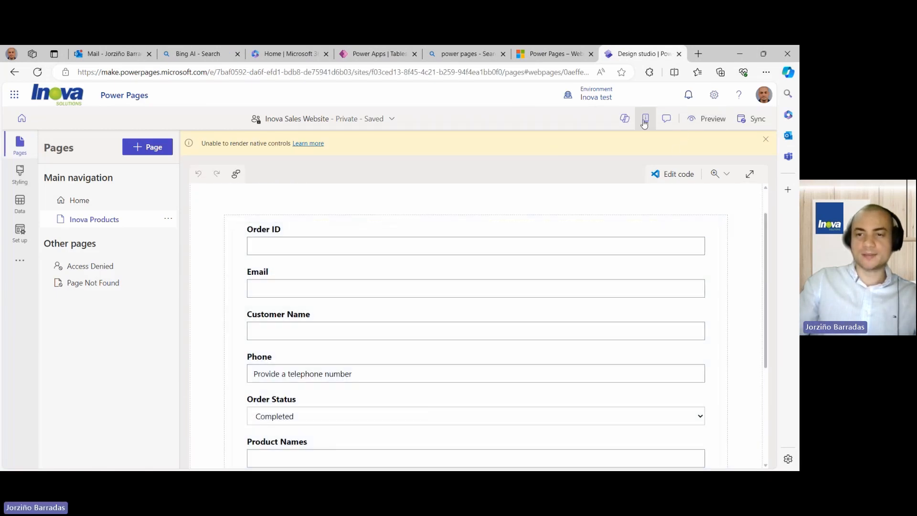
left_click(624, 118)
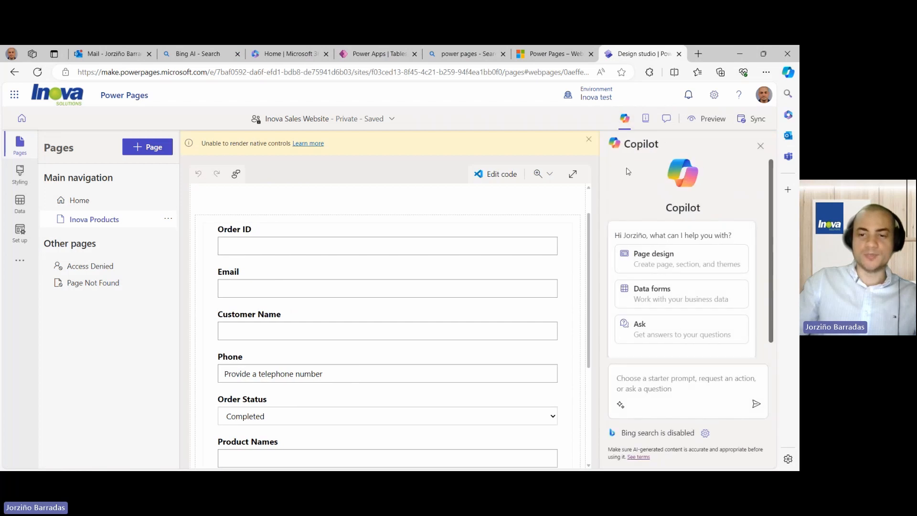
left_click(637, 378)
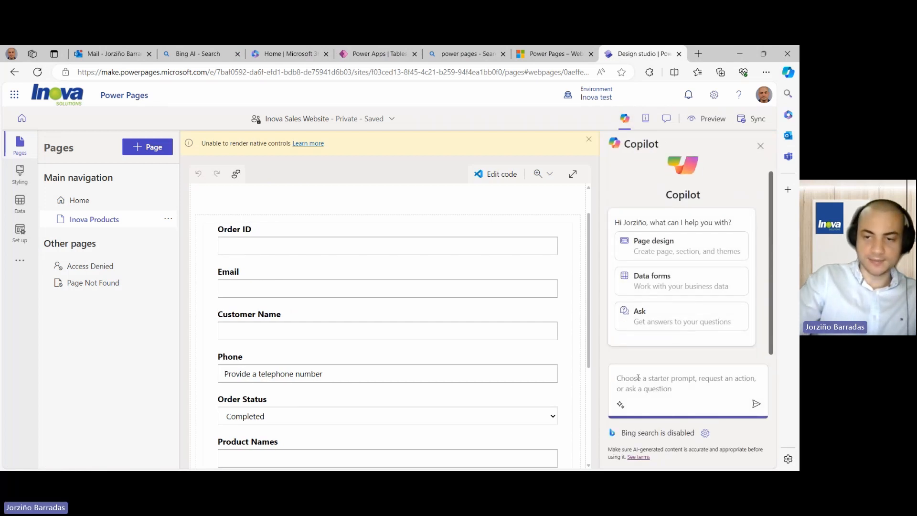
type("I c")
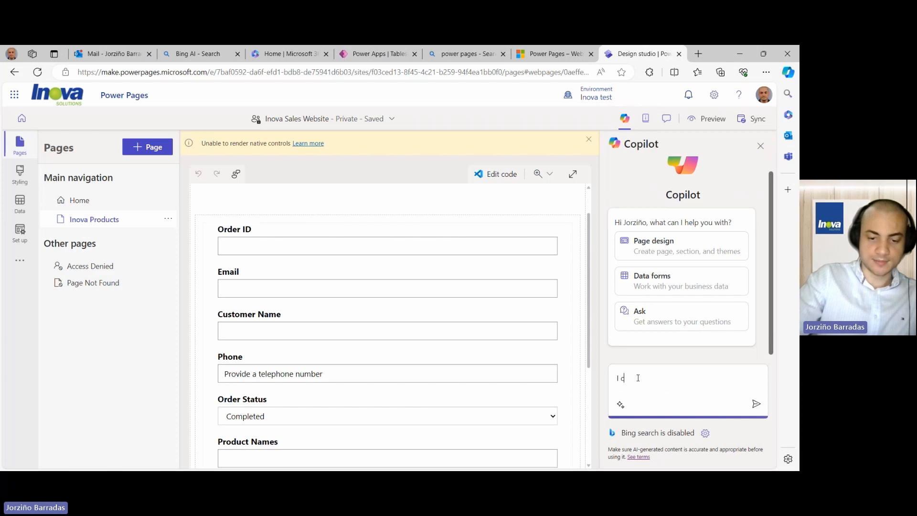
type("annot see ")
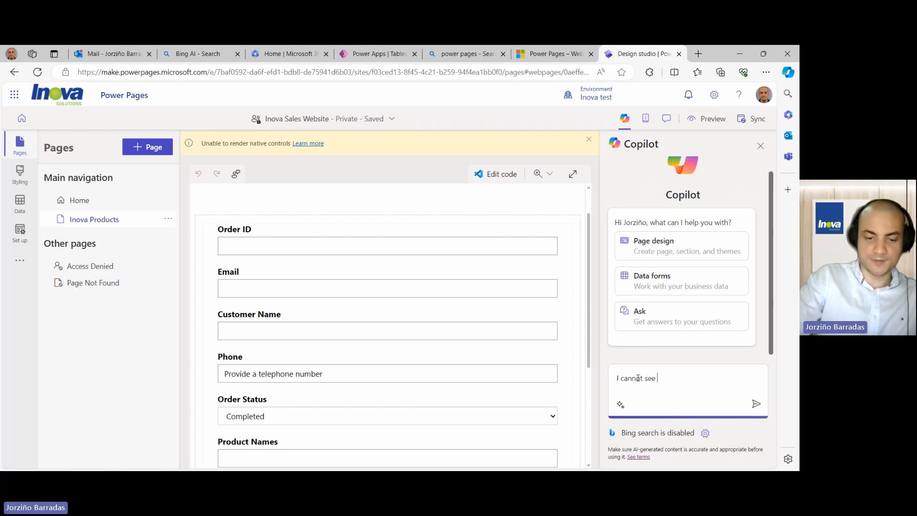
type("my form ")
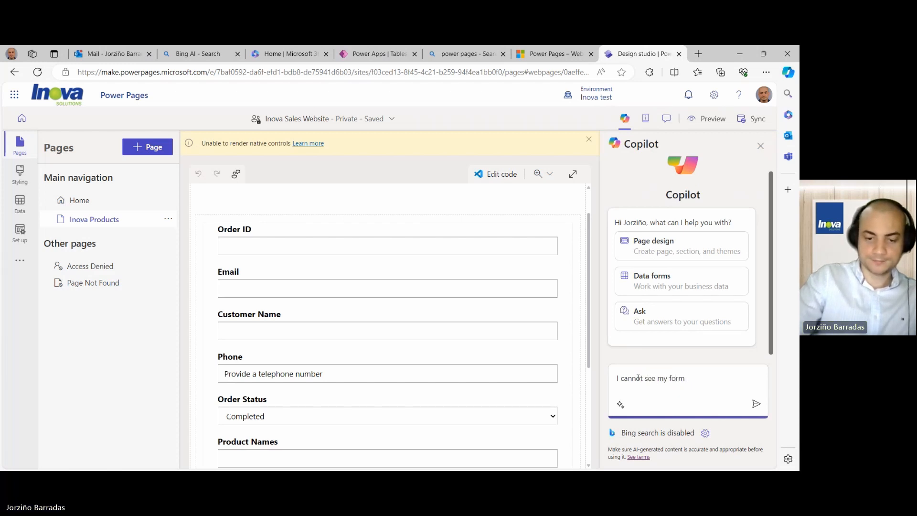
type("in the")
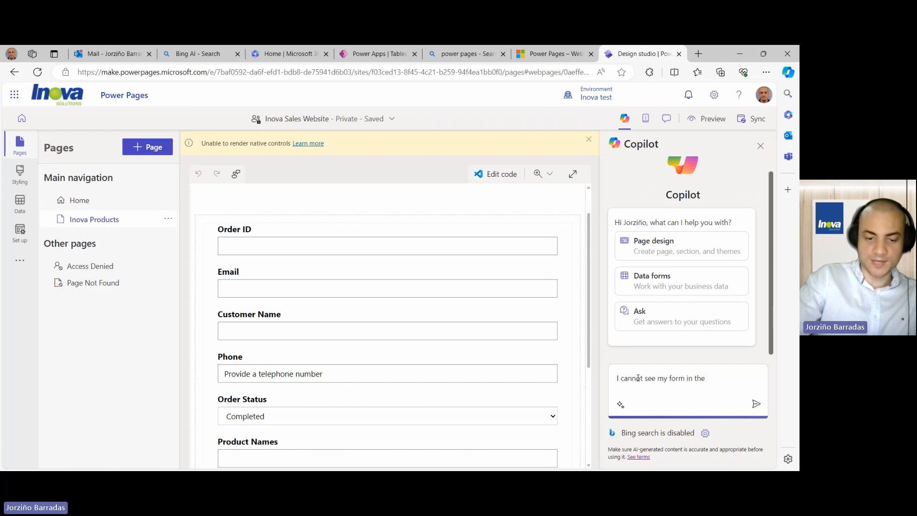
type(" webpage")
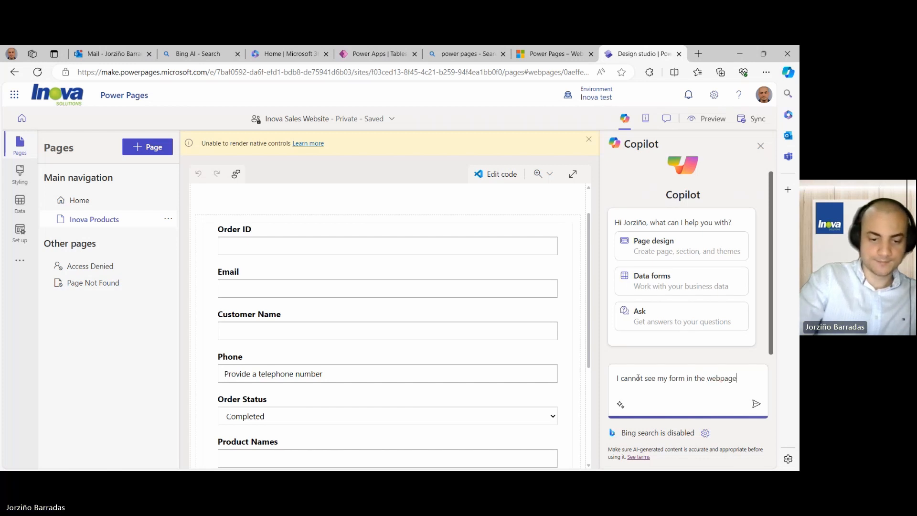
type("s in the pre")
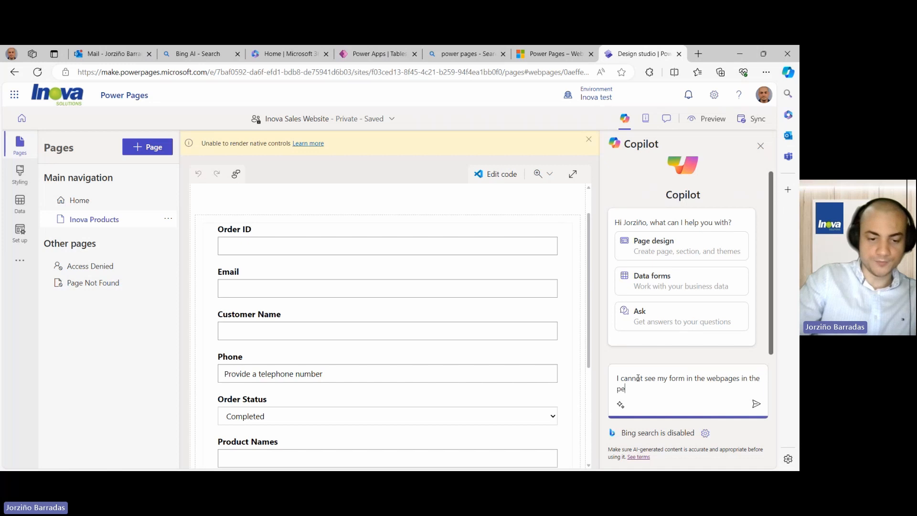
type("vi")
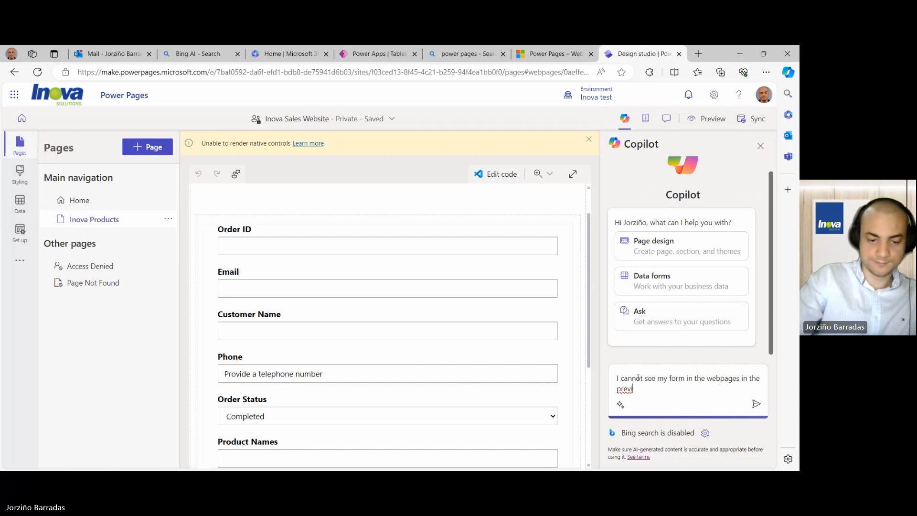
type("ew mode")
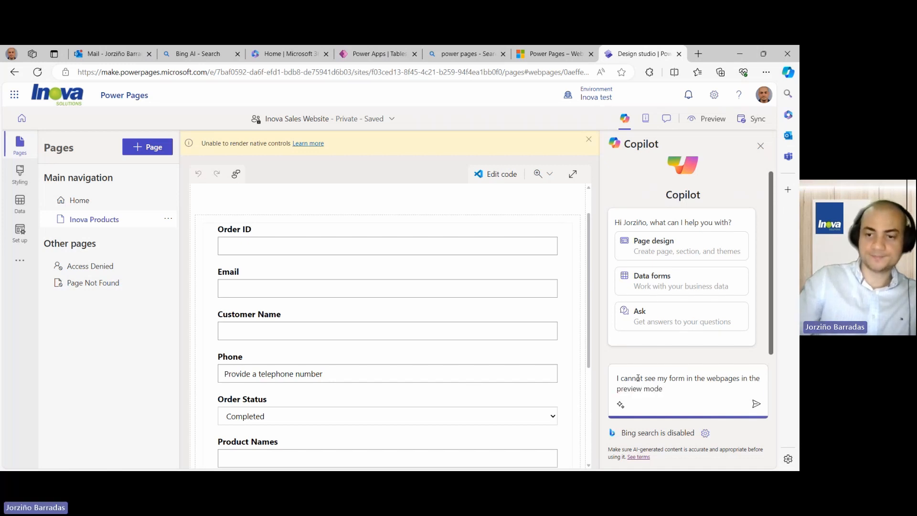
key("Return")
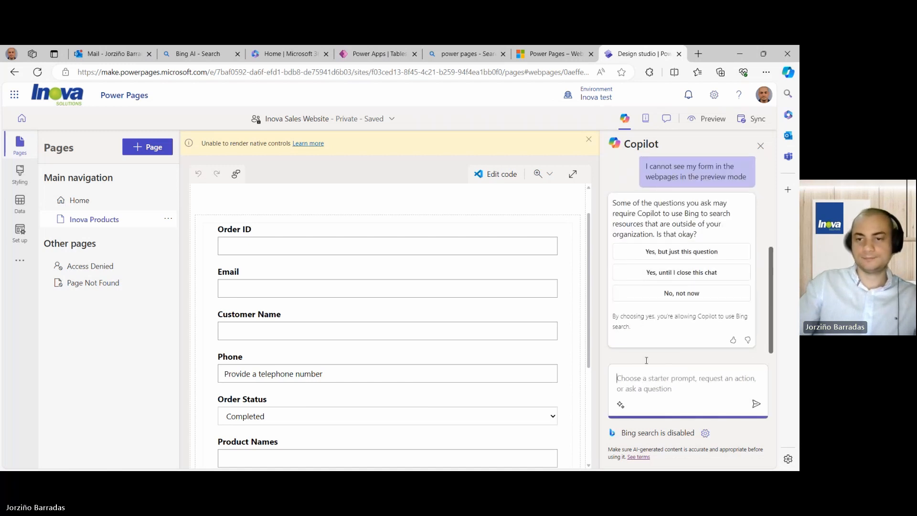
- Allow Bing search until the chat closes, read Copilot's reply, and close the pane
left_click(653, 273)
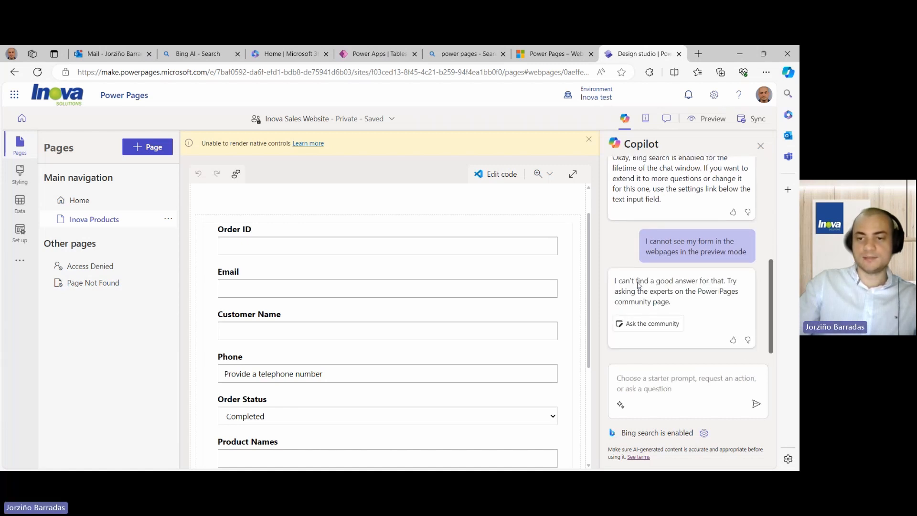
scroll(639, 294, "up", 2)
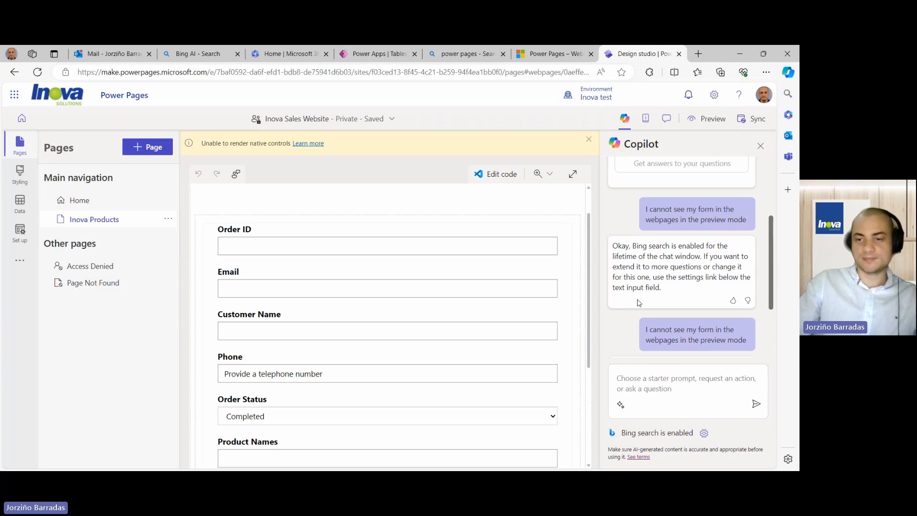
scroll(639, 303, "down", 2)
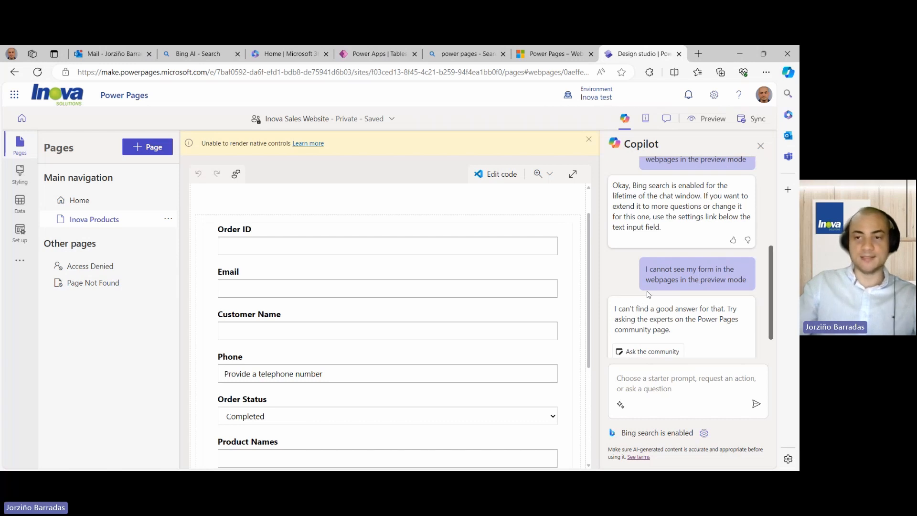
left_click(761, 146)
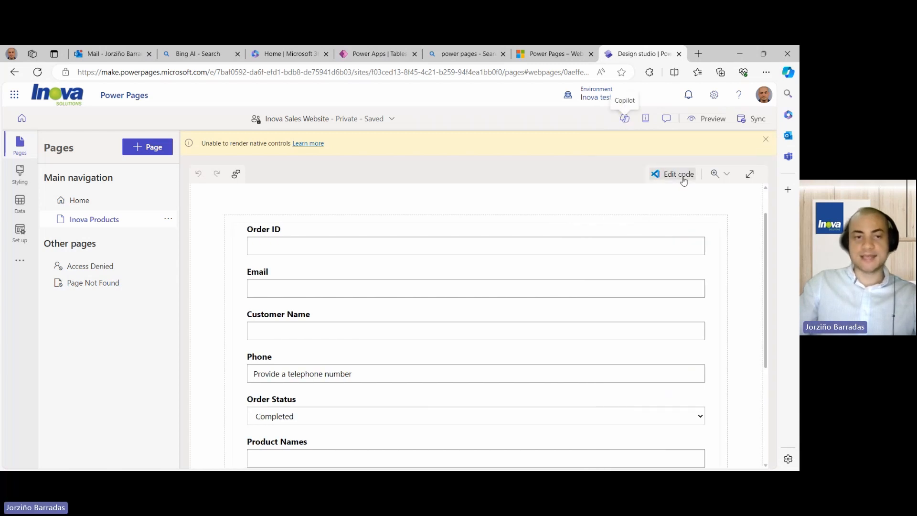
scroll(427, 237, "up", 1)
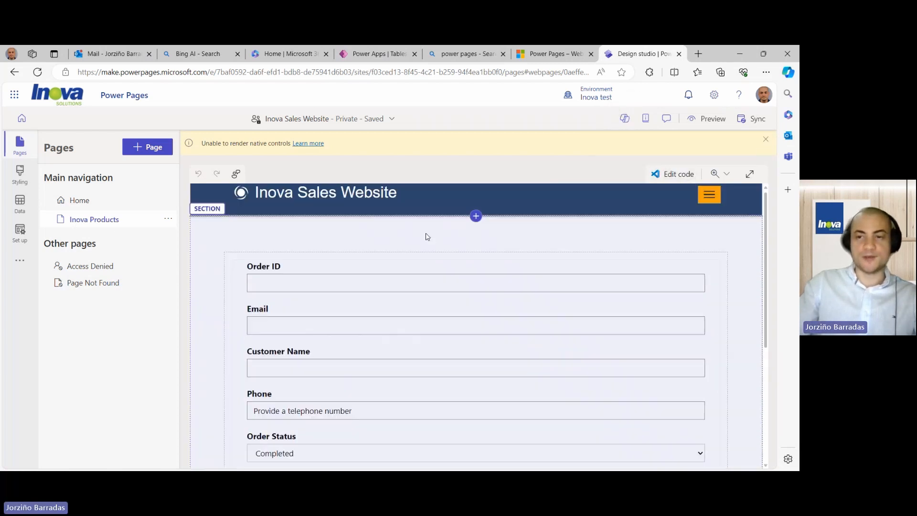
scroll(427, 237, "down", 2)
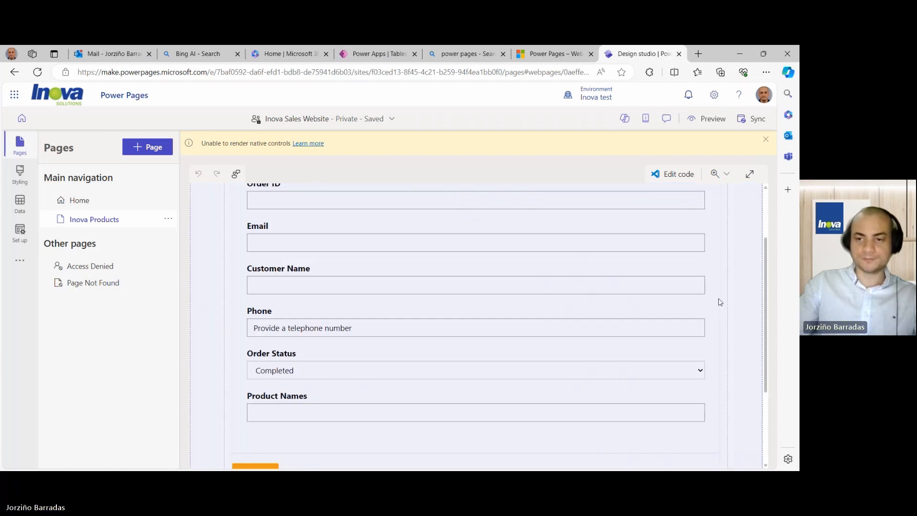
scroll(715, 281, "up", 2)
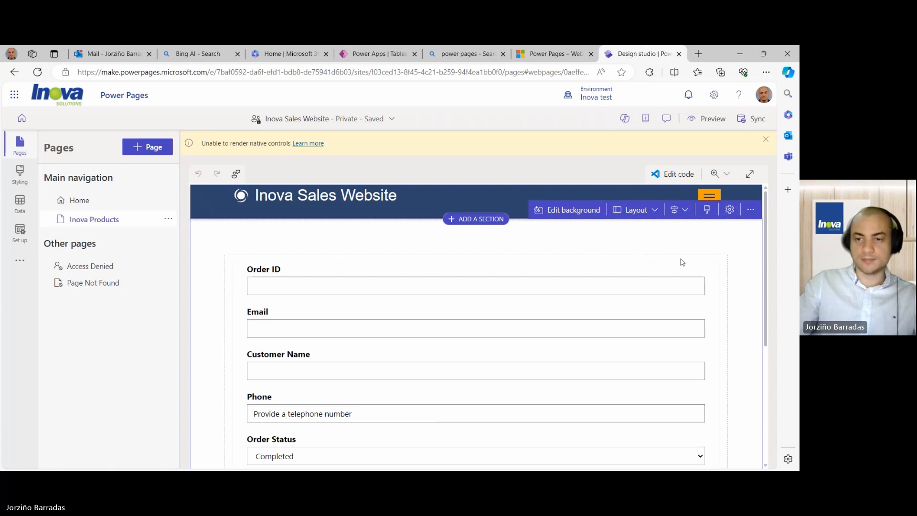
left_click(382, 270)
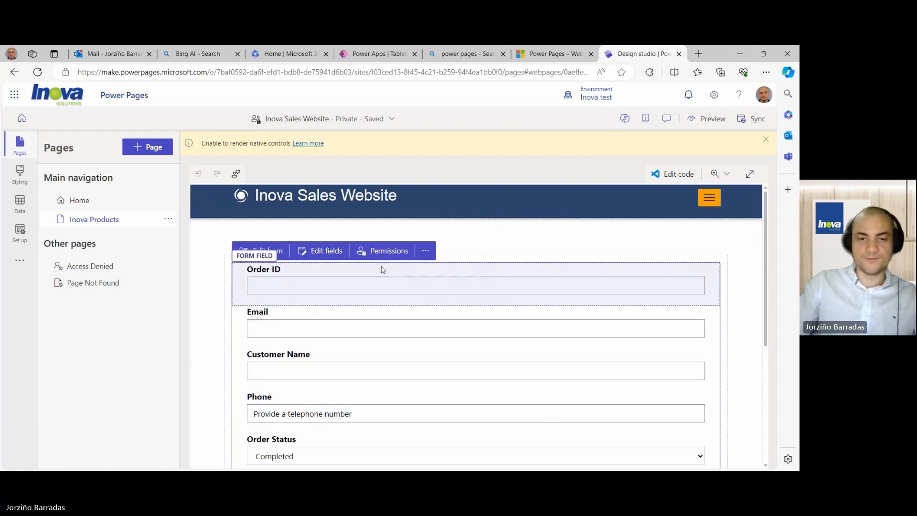
left_click(432, 251)
left_click(384, 250)
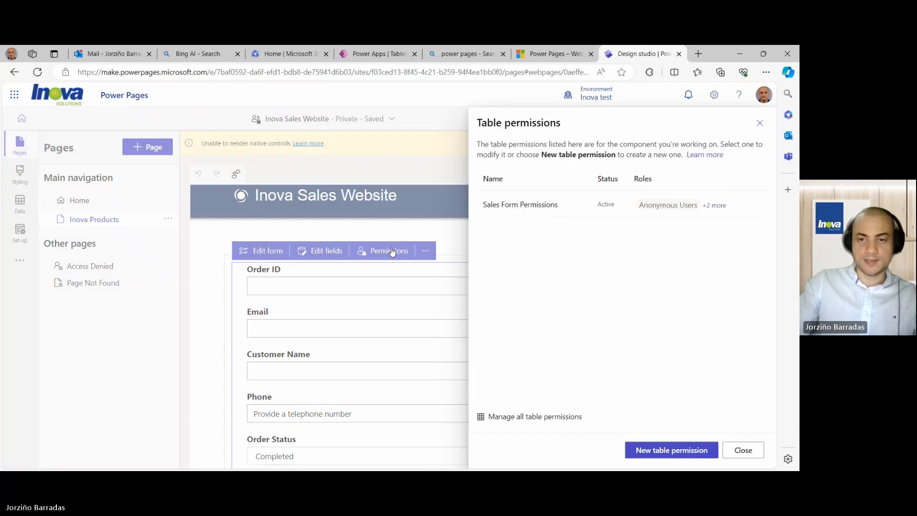
left_click(549, 206)
scroll(539, 269, "down", 1)
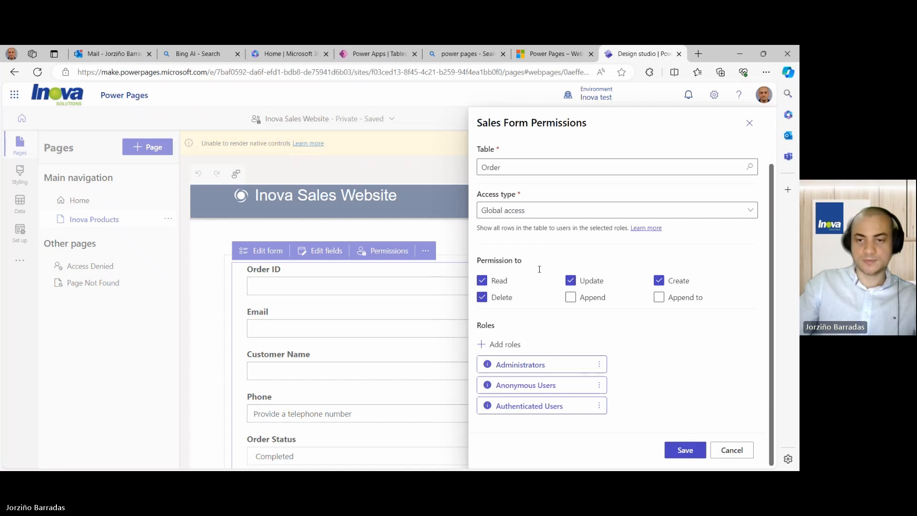
scroll(540, 273, "up", 2)
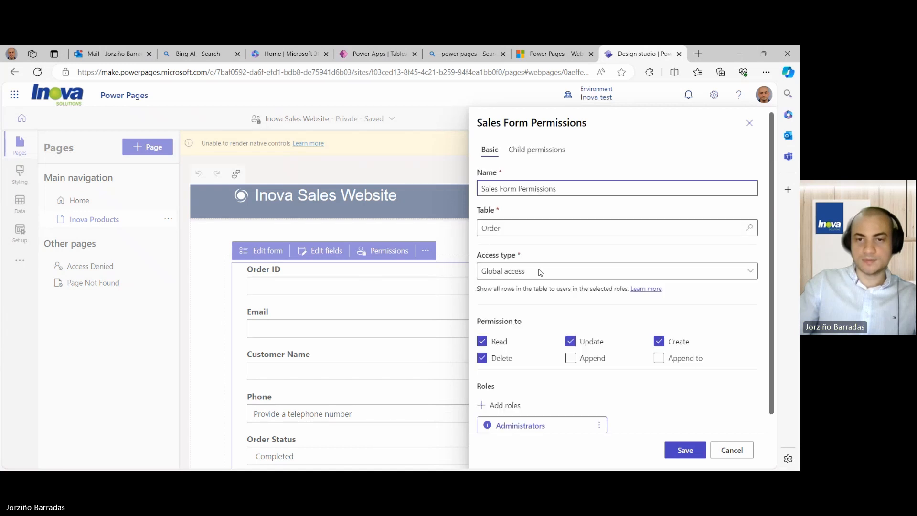
left_click(536, 274)
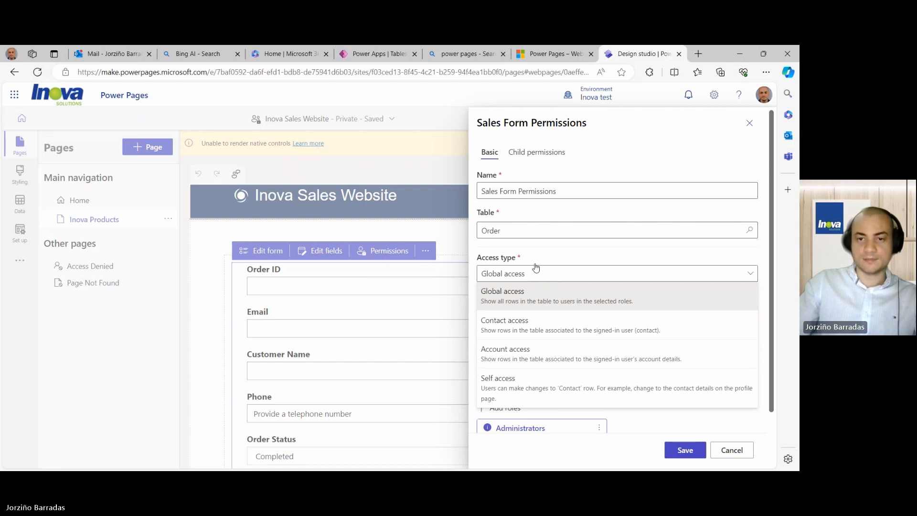
left_click(741, 454)
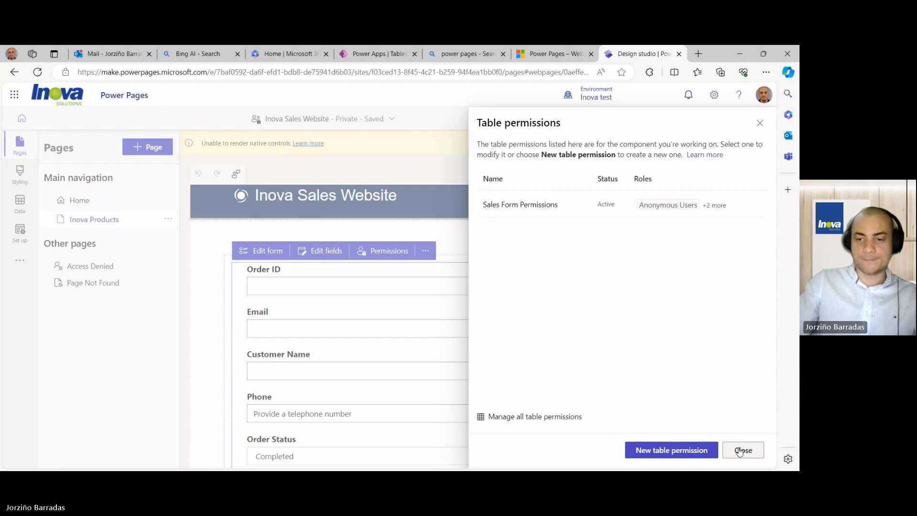
left_click(739, 452)
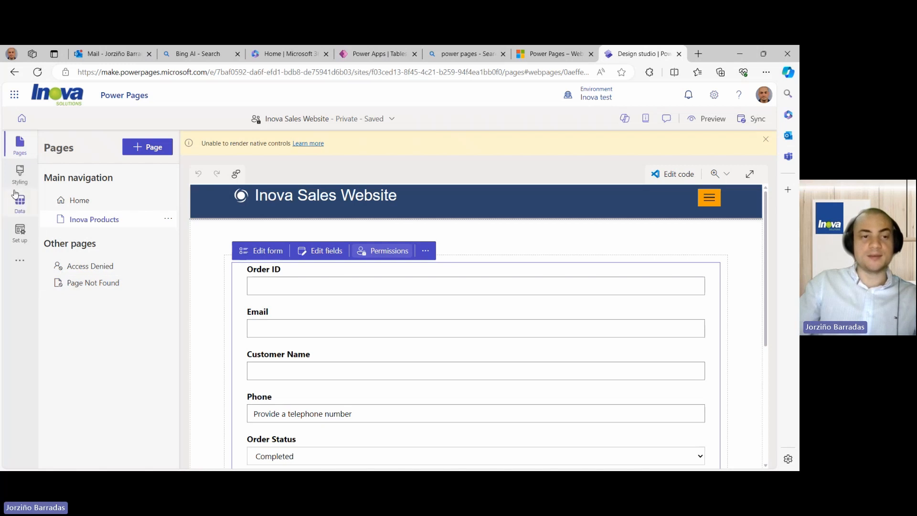
- Set the Inova Sales Website's site visibility to Public and return to Pages
left_click(13, 239)
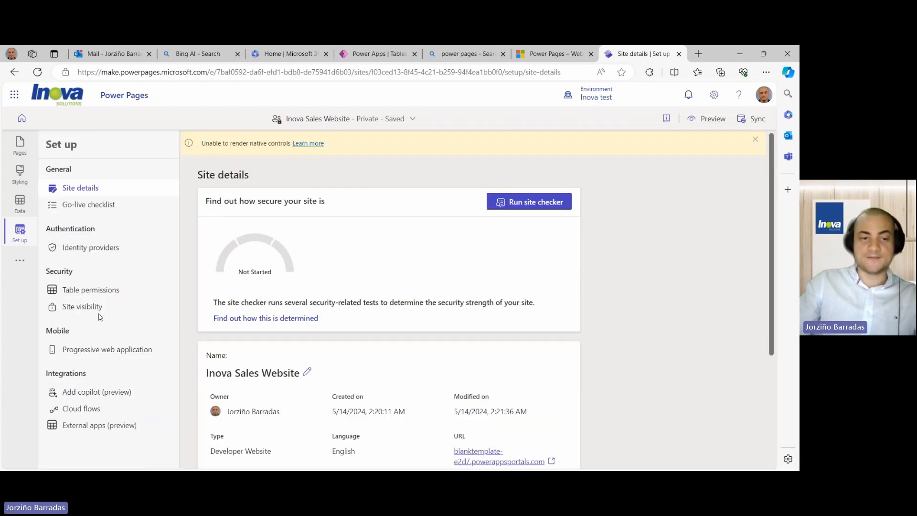
left_click(74, 306)
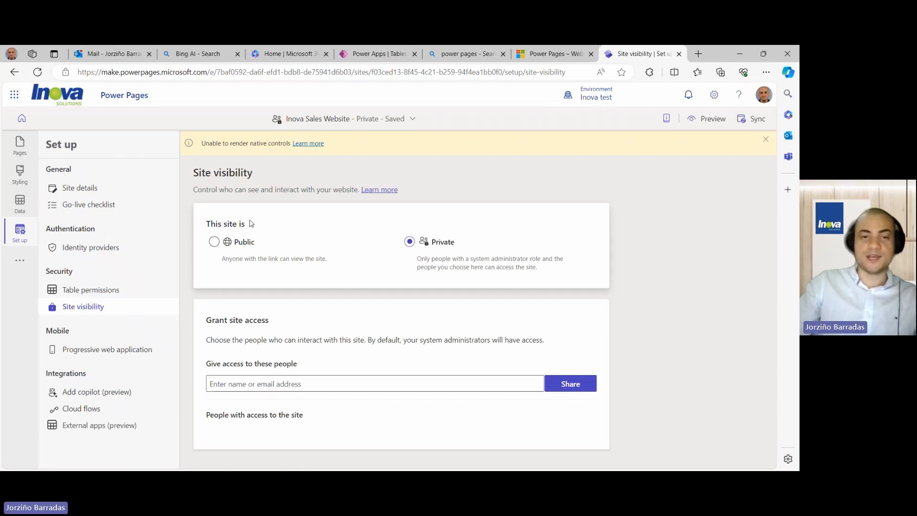
left_click(214, 243)
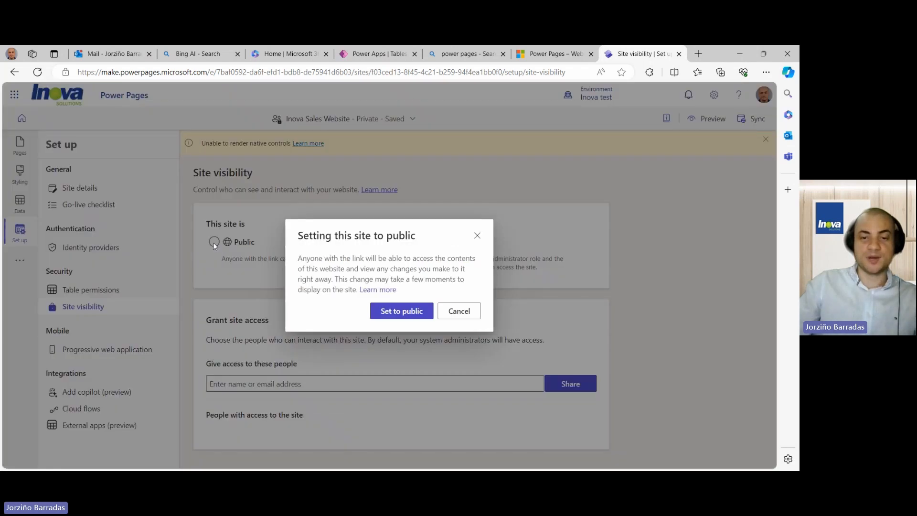
left_click(405, 311)
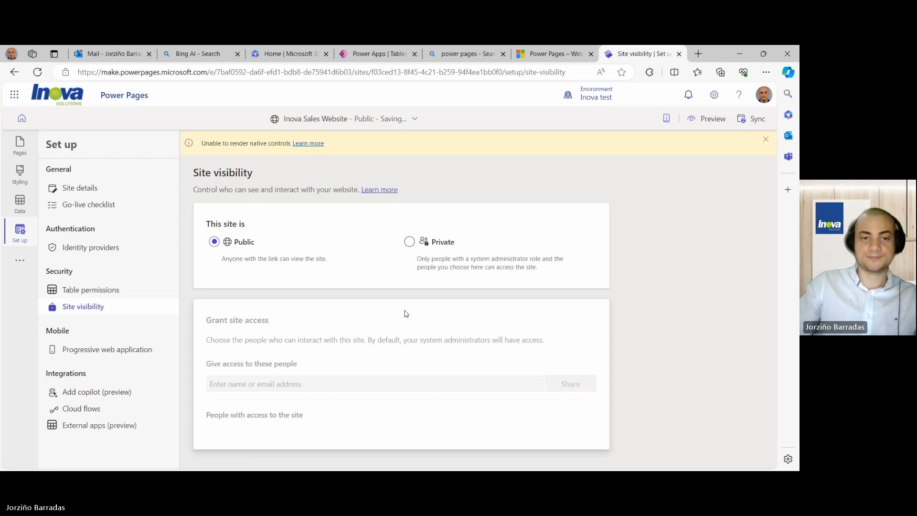
left_click(19, 143)
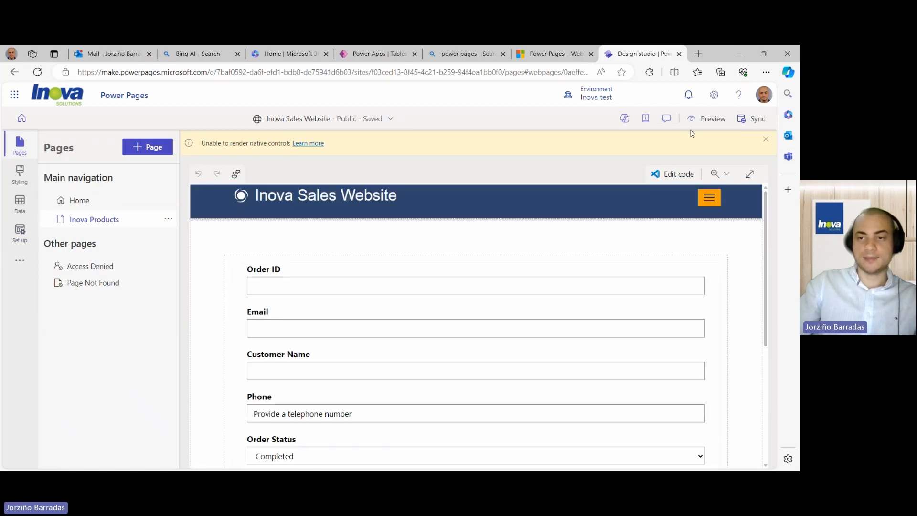
- Preview the site at Desktop size
left_click(695, 122)
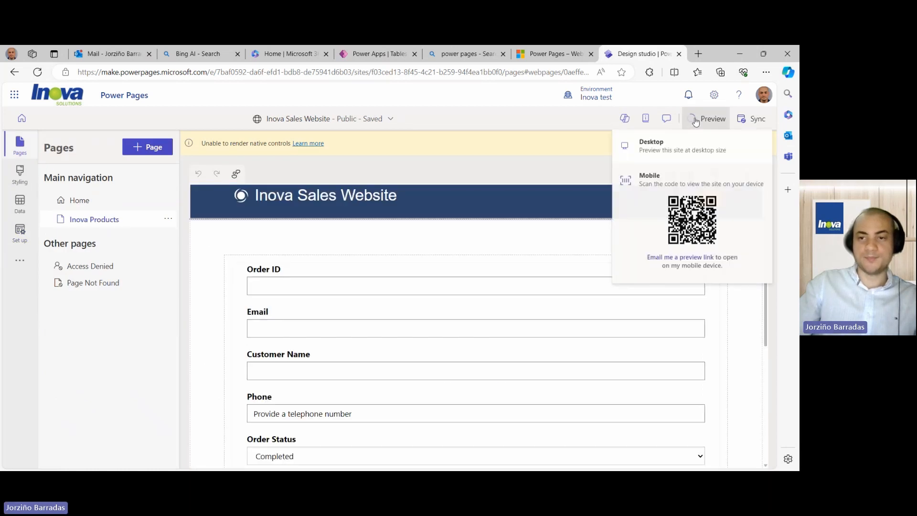
left_click(680, 154)
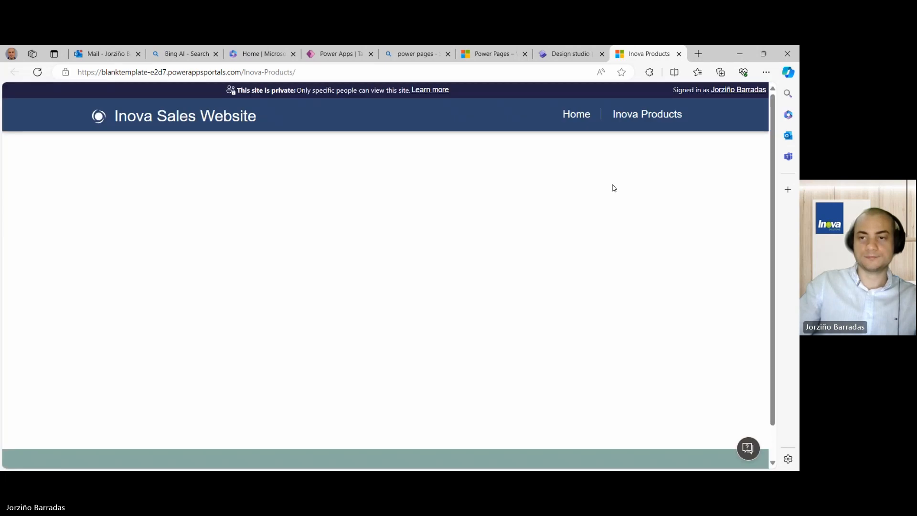
scroll(614, 188, "down", 2)
scroll(613, 188, "up", 2)
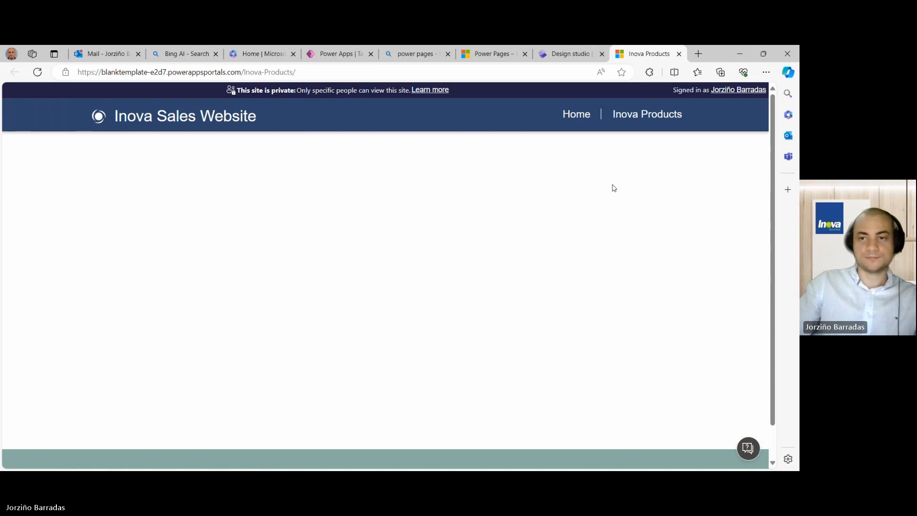
- Open the Home page in the preview, look through it, then return to the design studio
left_click(575, 115)
scroll(495, 196, "down", 5)
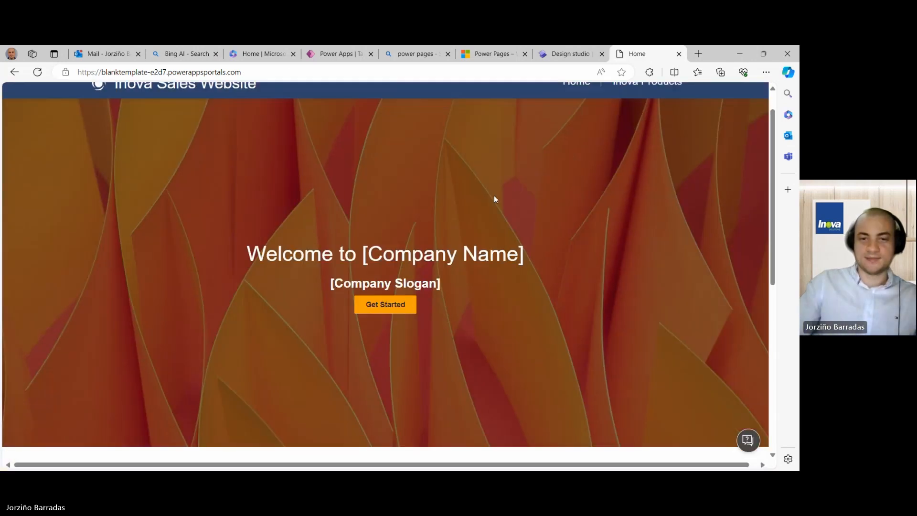
scroll(493, 196, "up", 5)
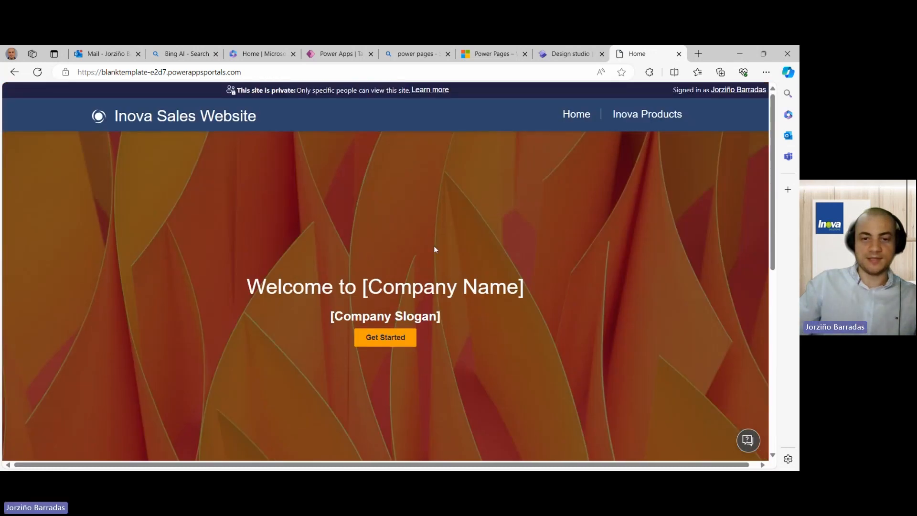
scroll(481, 258, "down", 2)
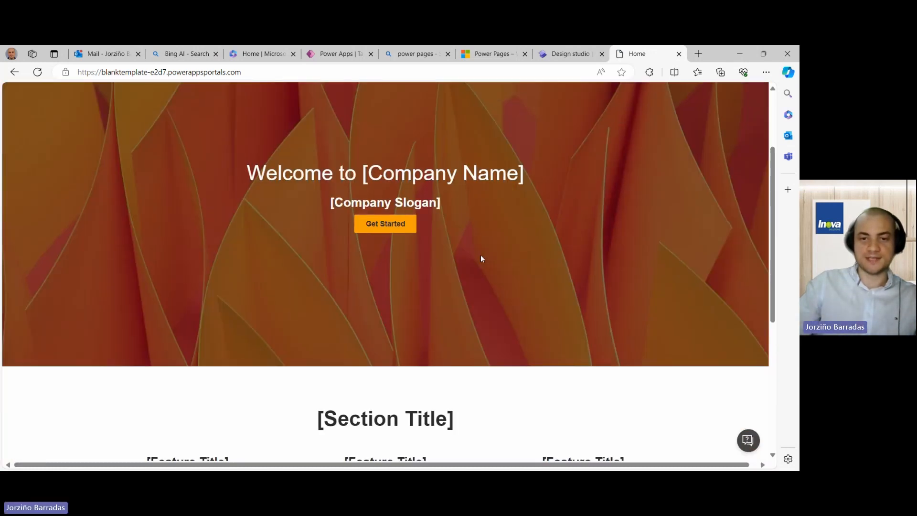
scroll(480, 259, "up", 2)
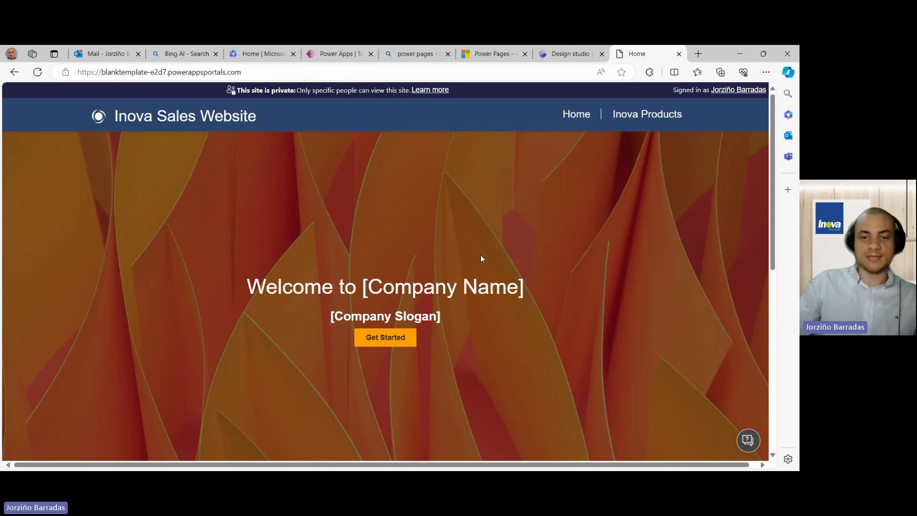
scroll(481, 258, "down", 2)
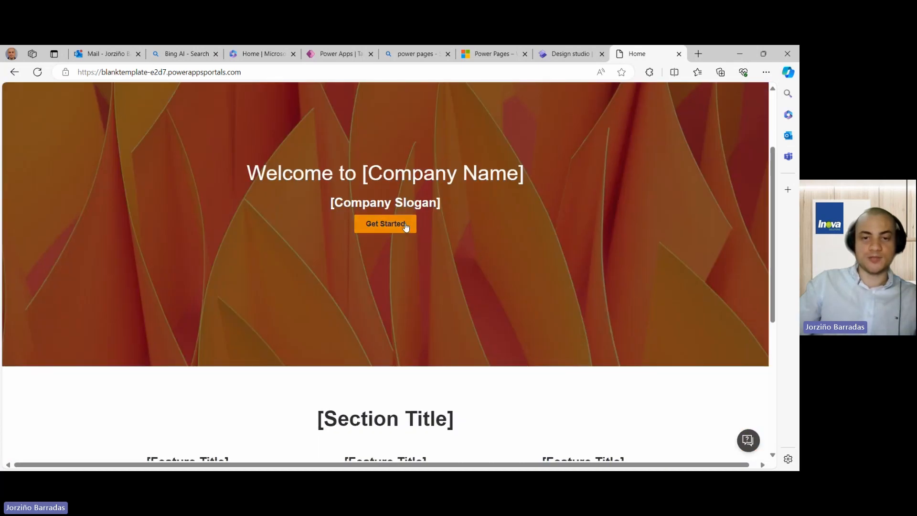
scroll(459, 231, "up", 2)
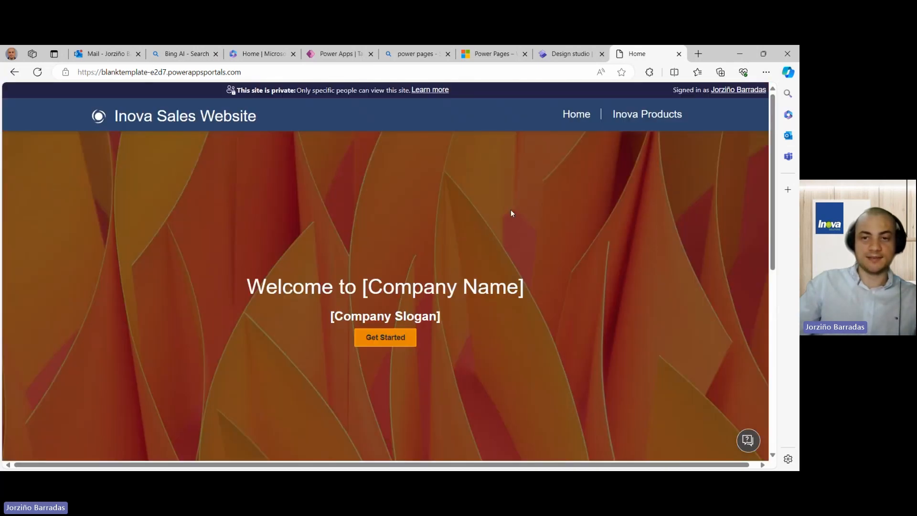
scroll(404, 237, "down", 2)
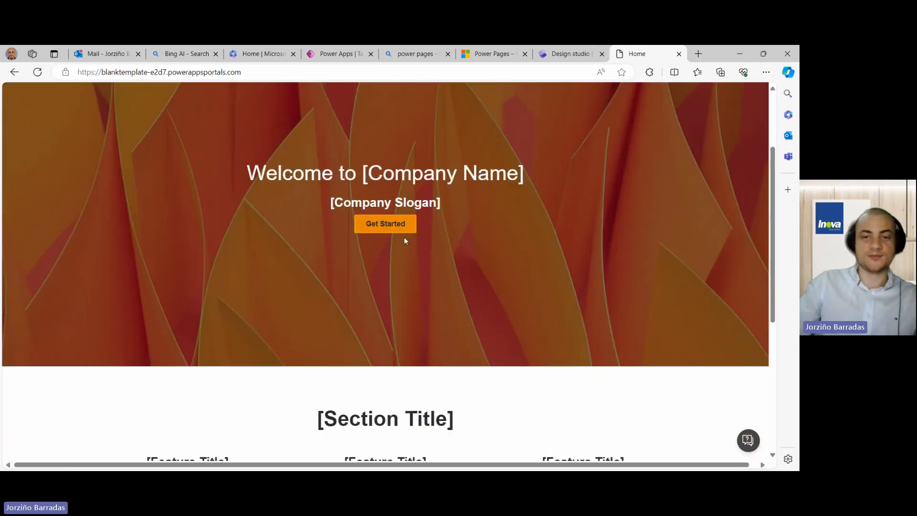
scroll(590, 182, "up", 2)
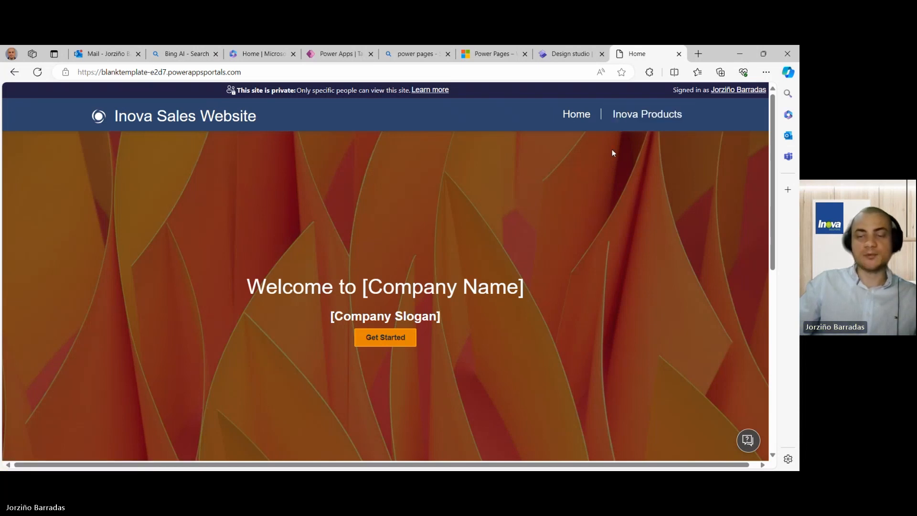
left_click(569, 54)
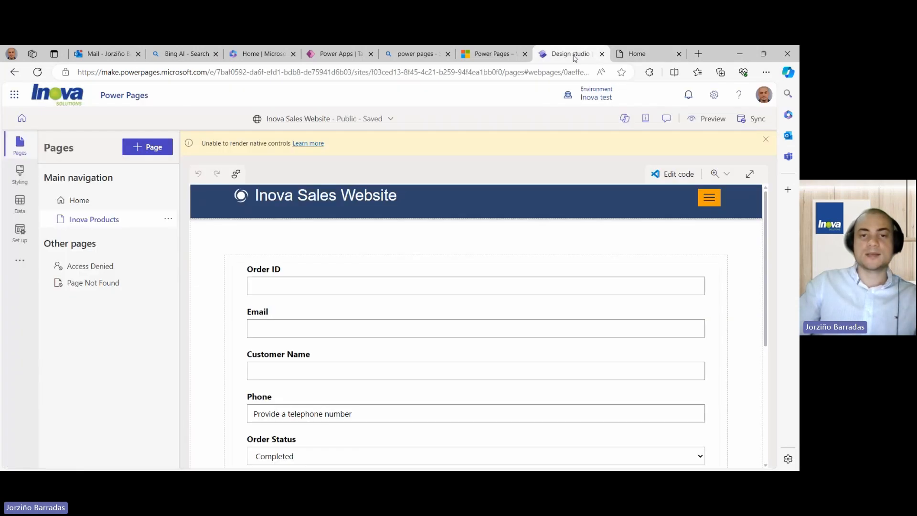
- Close the preview tab and open the Home page, selecting its welcome heading
left_click(678, 53)
left_click(115, 203)
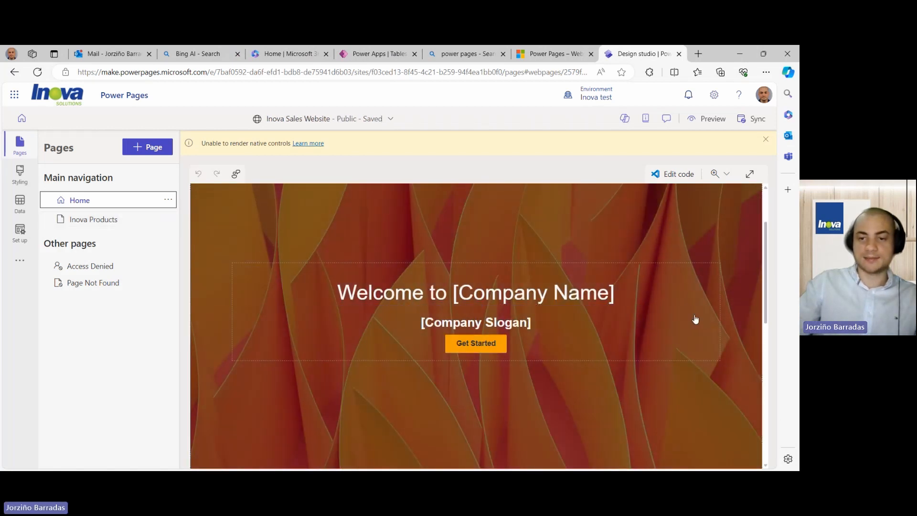
left_click(664, 342)
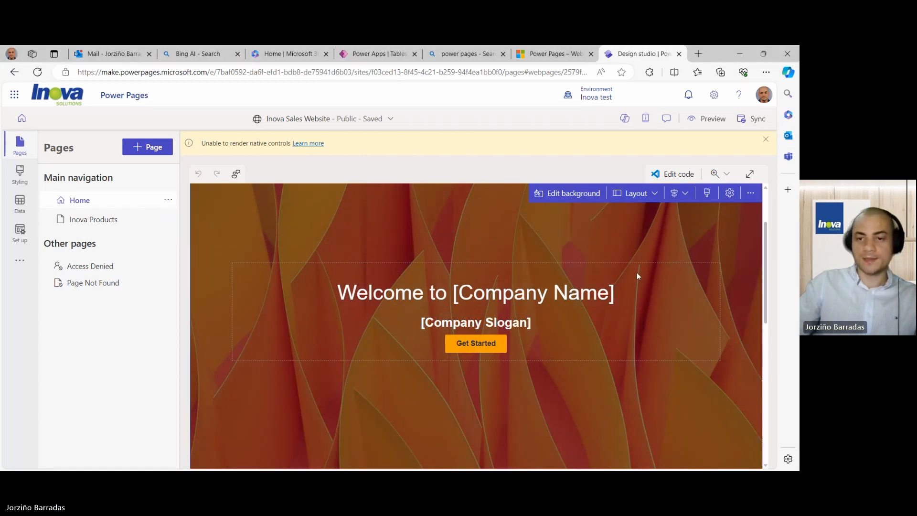
left_click(606, 295)
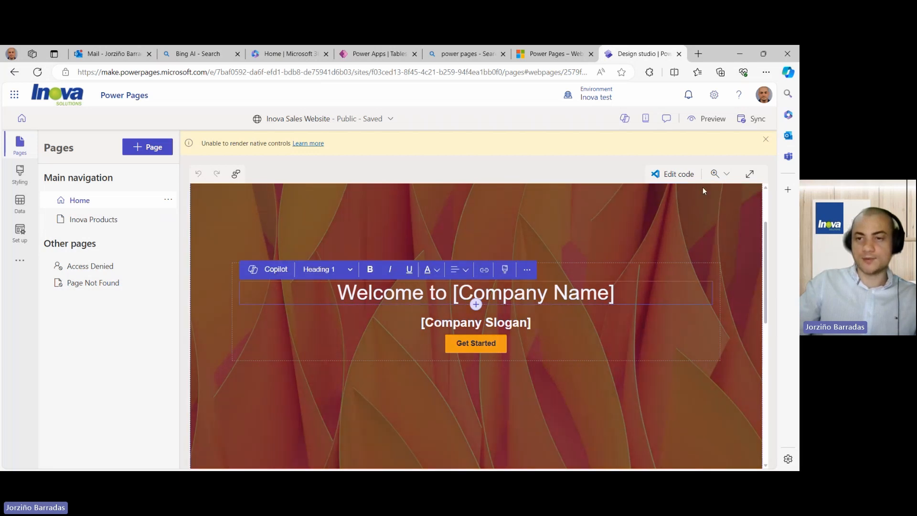
- Open Copilot with the Get Started button selected, ready for a question
left_click(631, 118)
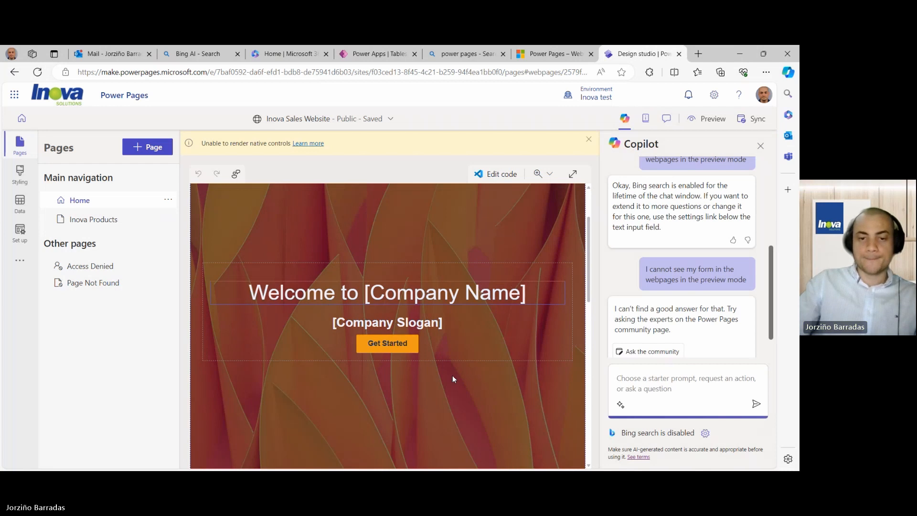
left_click(406, 346)
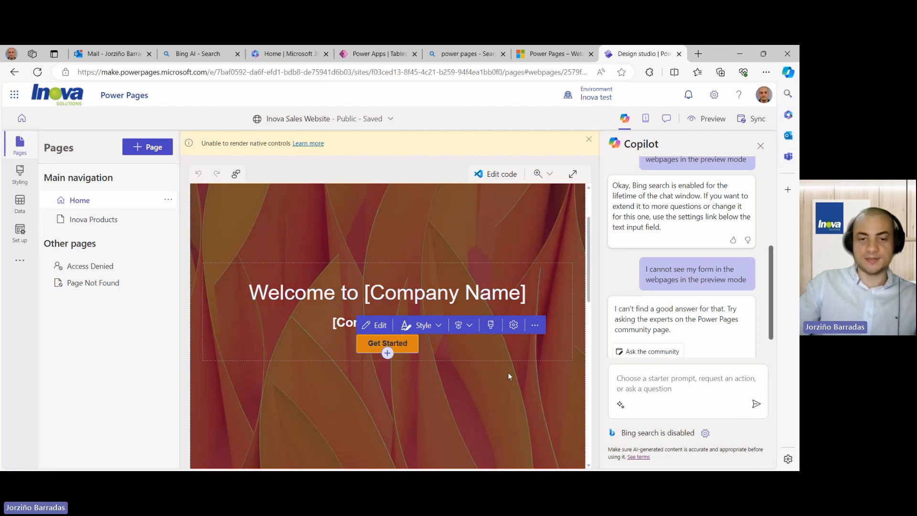
left_click(643, 378)
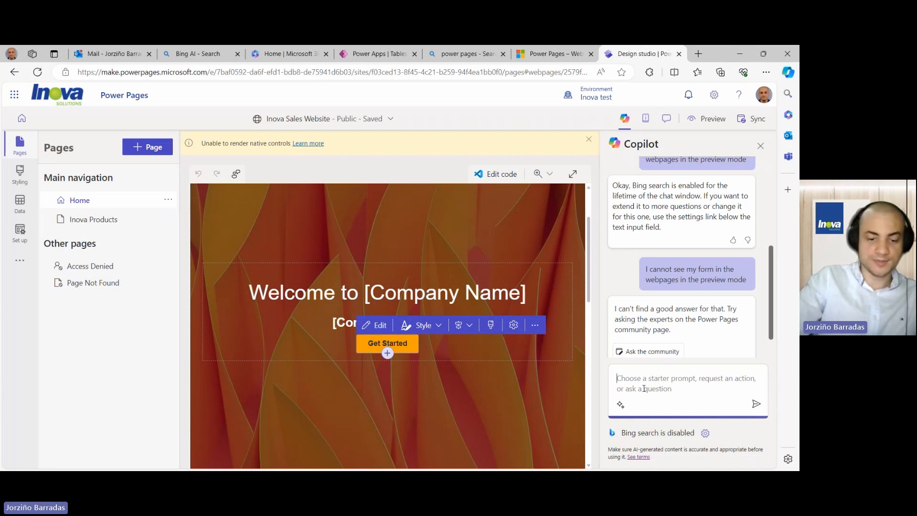
- Ask Copilot 'How to change the text of the selected button to Purchase Products'
type("Change the ")
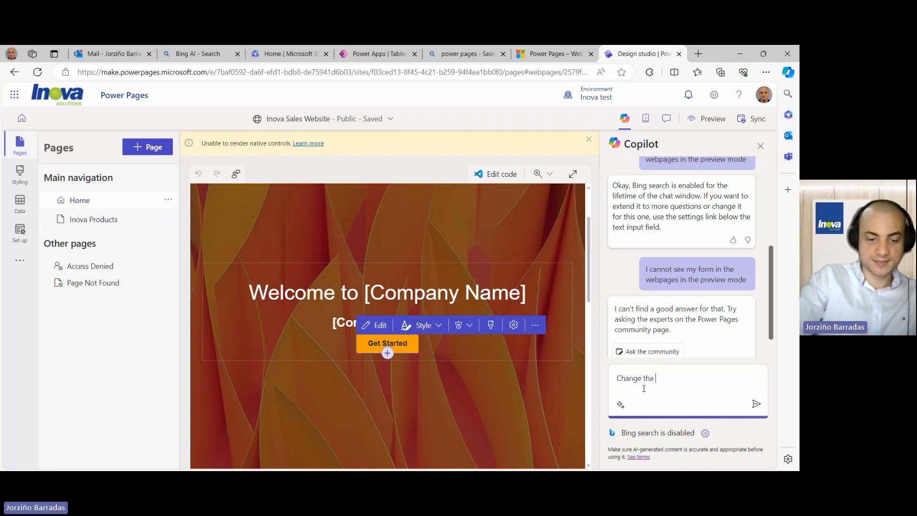
type("text of the ")
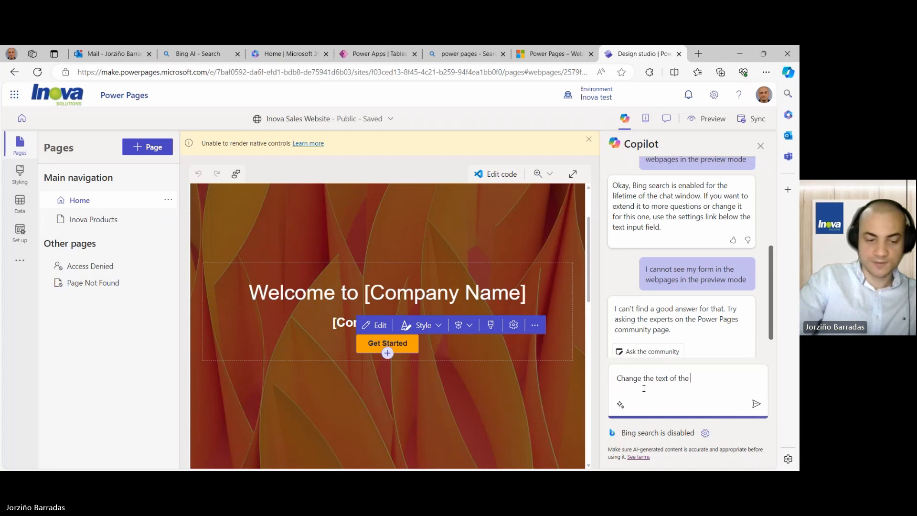
type("selectyed button")
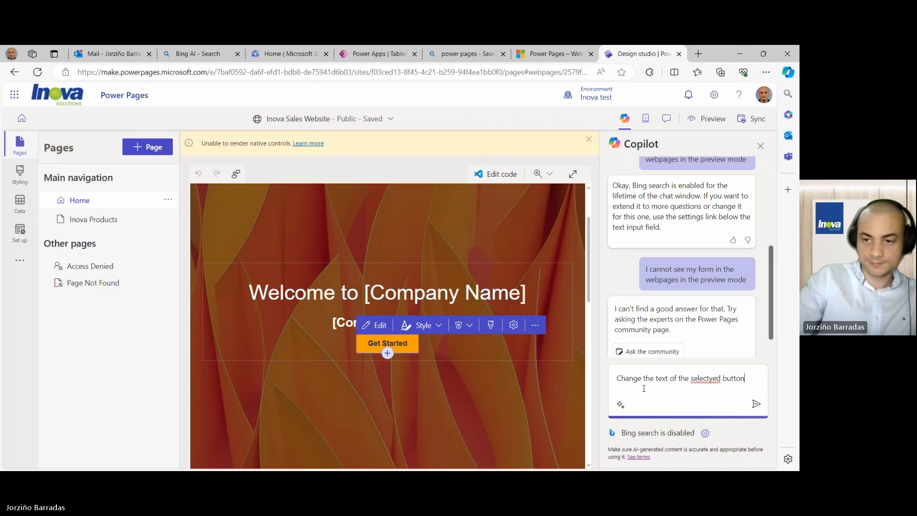
key("BackSpace")
key("BackSpace")
key("BackSpace")
key("BackSpace")
key("BackSpace")
key("BackSpace")
key("BackSpace")
key("BackSpace")
key("BackSpace")
key("BackSpace")
key("BackSpace")
key("BackSpace")
key("BackSpace")
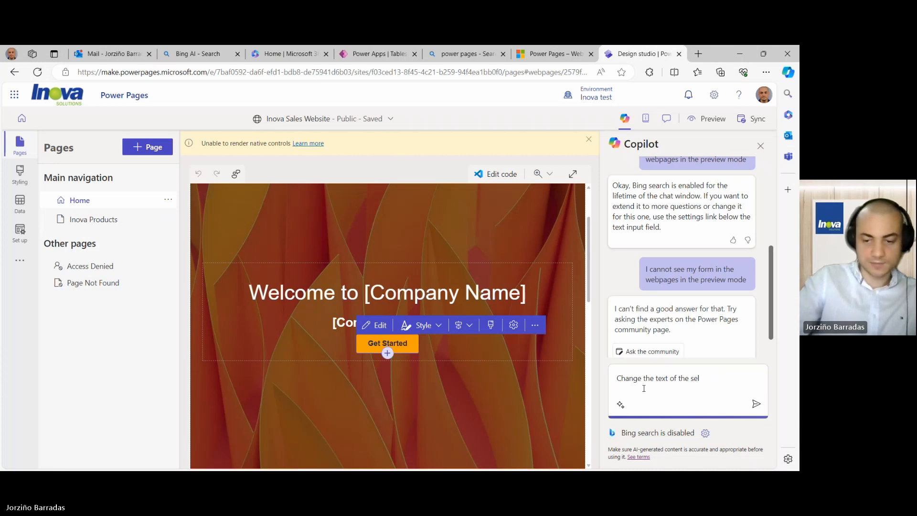
key("ctrl+a")
key("BackSpace")
type("How to c")
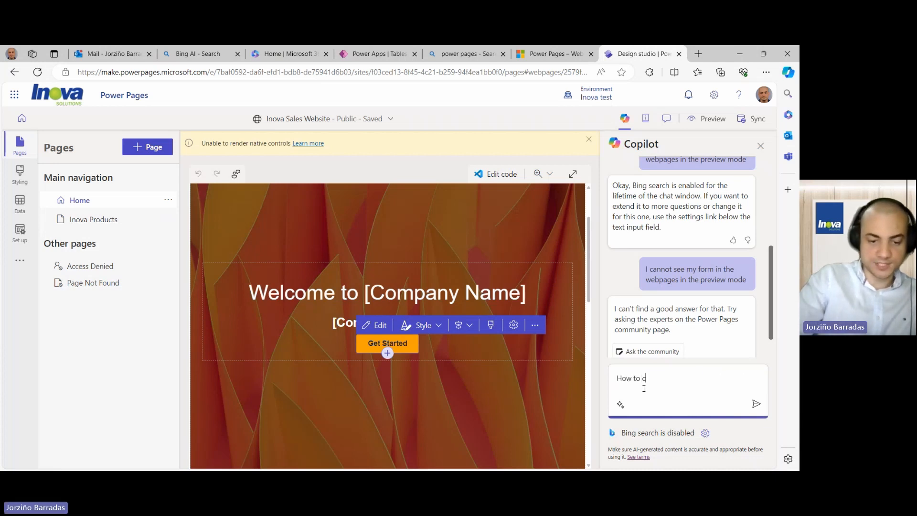
type("hange the t")
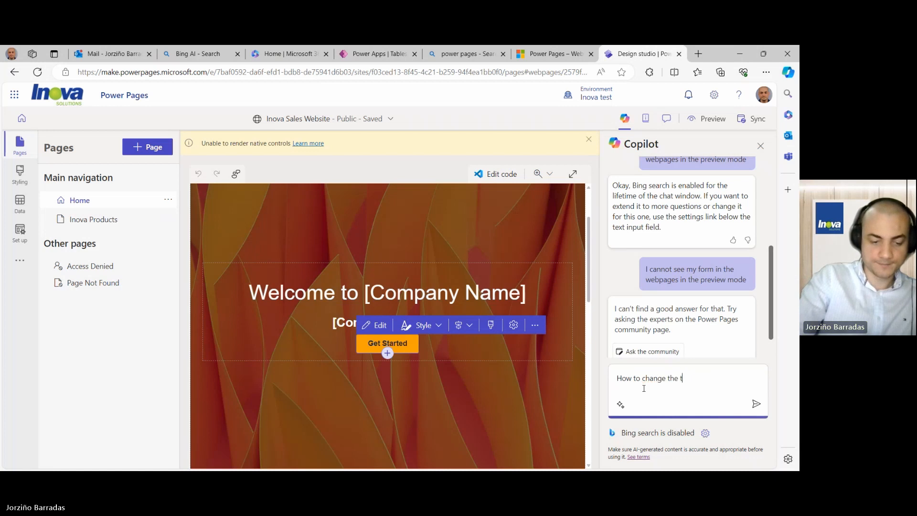
type("ext of this")
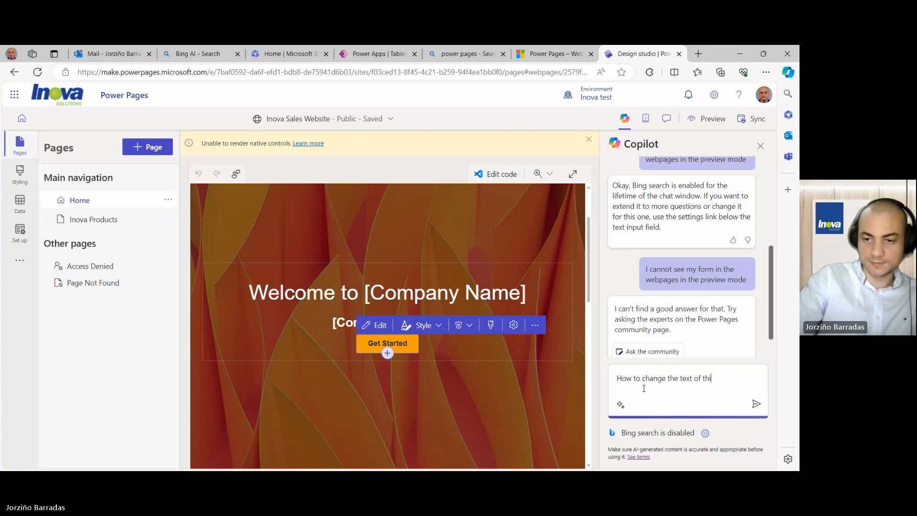
key("BackSpace")
type("e selecte")
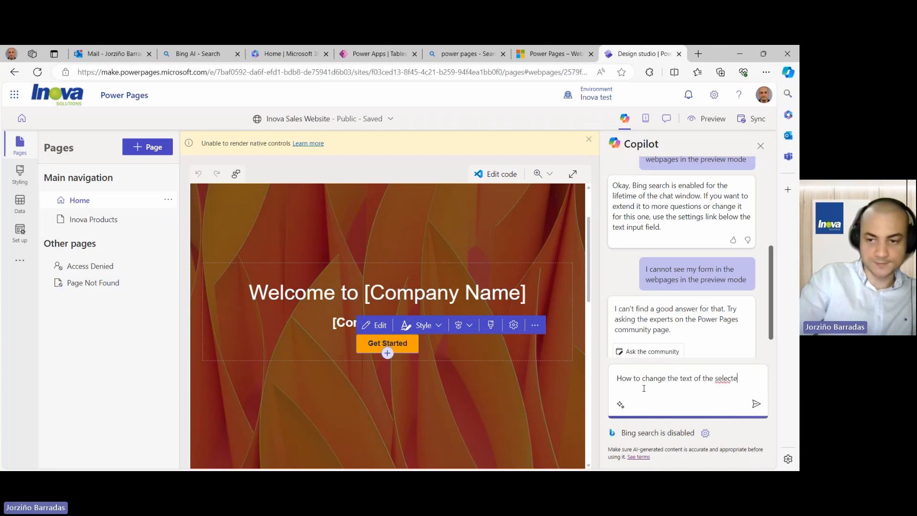
type("d butt")
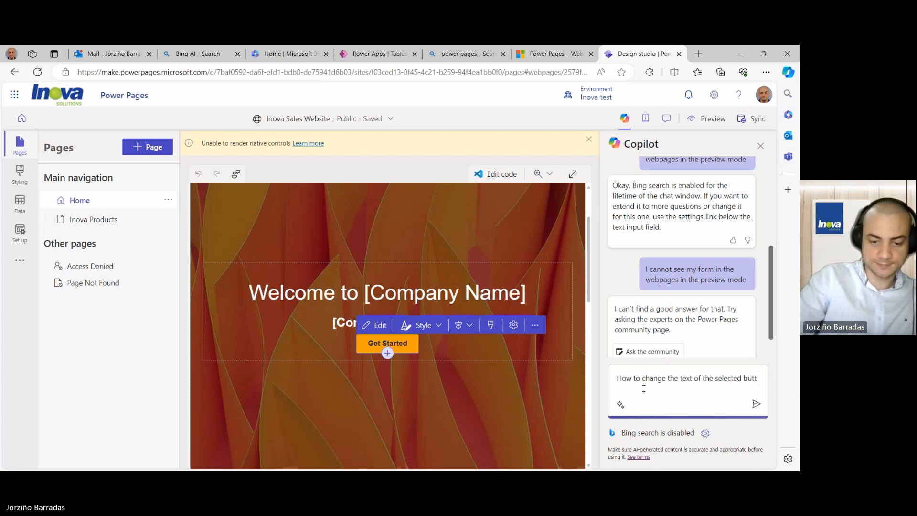
type("on to Pur")
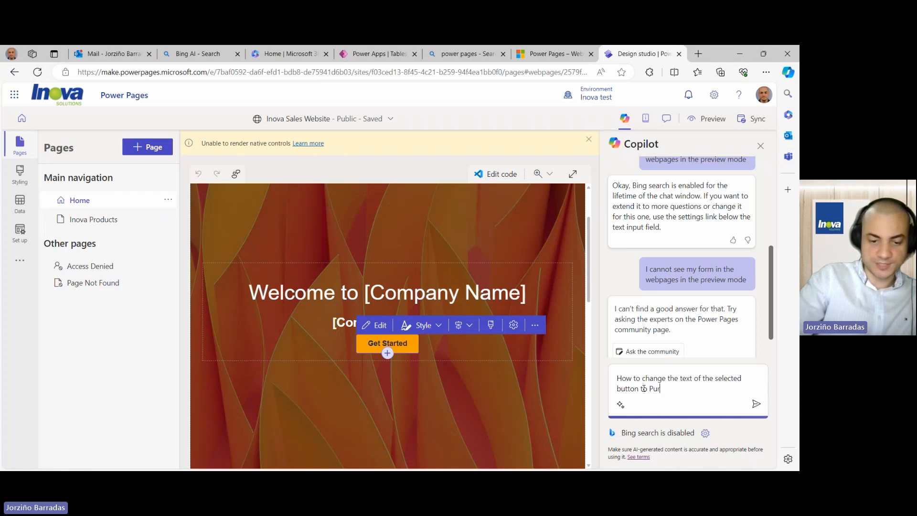
type("chase Prod")
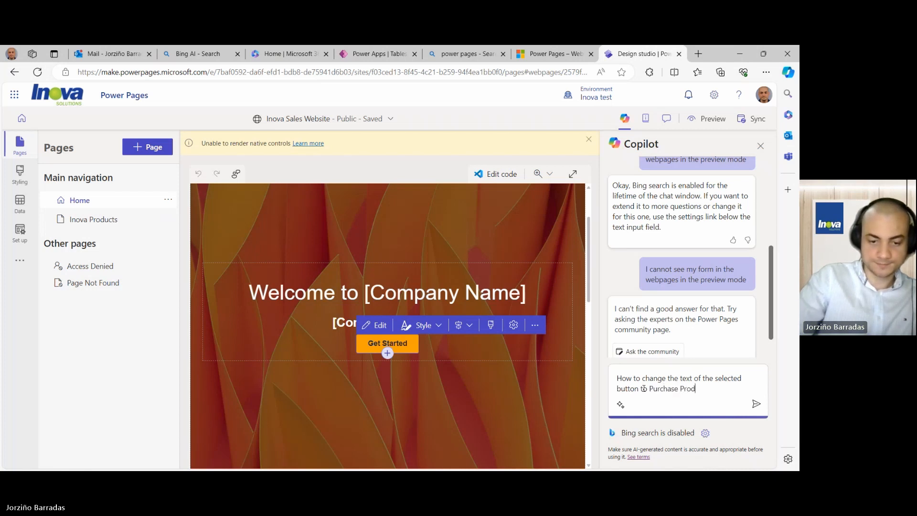
type("ucts")
key("Return")
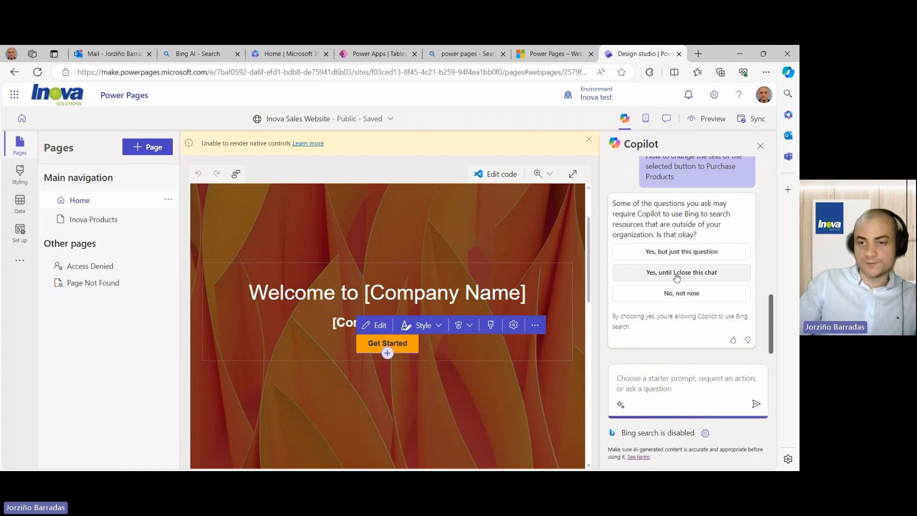
- Allow Bing until the chat closes and resend 'How to change the text of a button'
left_click(677, 276)
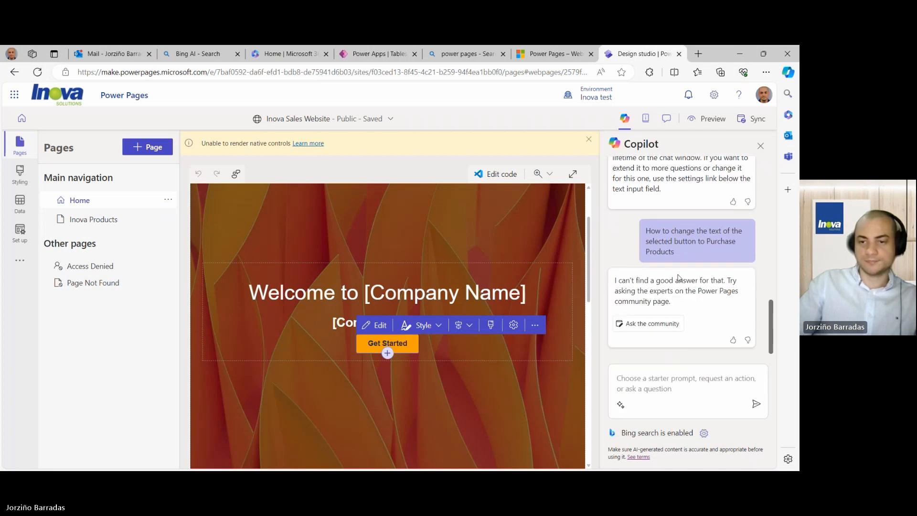
left_click_drag(677, 252, 645, 234)
key("ctrl+c")
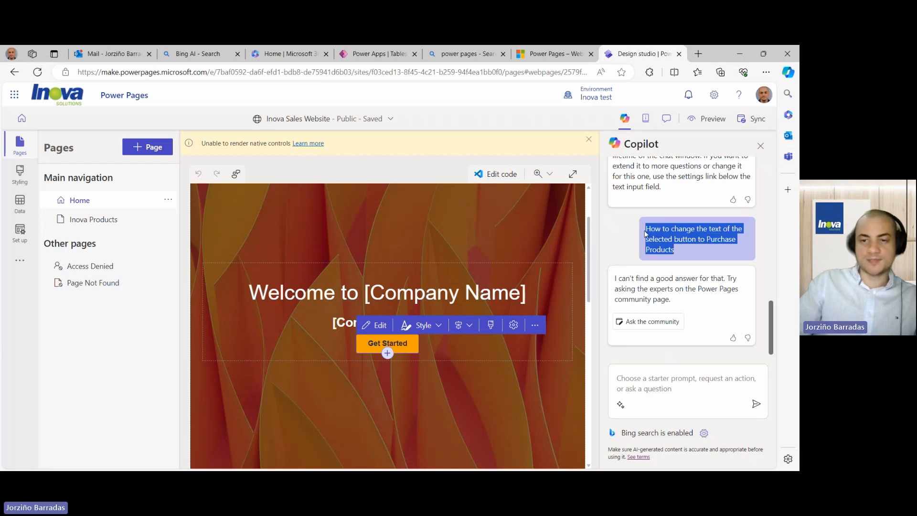
left_click(646, 376)
key("ctrl+v")
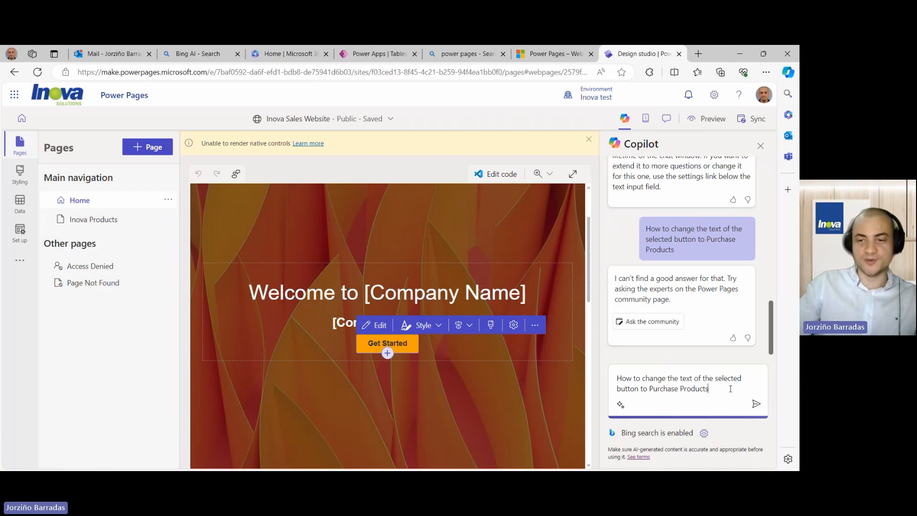
key("BackSpace")
key("BackSpace")
key("BackSpace")
key("BackSpace")
key("BackSpace")
key("BackSpace")
key("BackSpace")
key("BackSpace")
key("BackSpace")
key("BackSpace")
key("BackSpace")
key("BackSpace")
key("BackSpace")
key("BackSpace")
key("BackSpace")
key("BackSpace")
key("BackSpace")
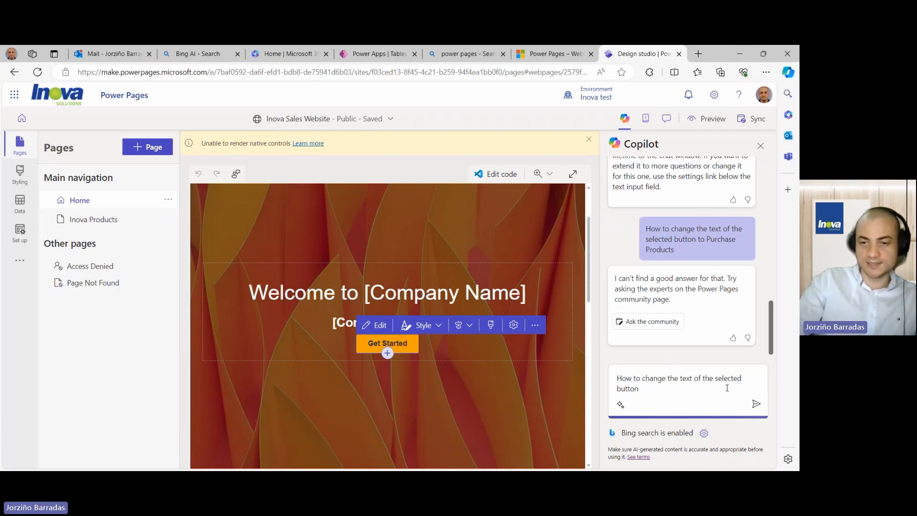
key("BackSpace")
key("BackSpace")
key("BackSpace")
key("BackSpace")
key("BackSpace")
key("BackSpace")
key("BackSpace")
key("BackSpace")
key("BackSpace")
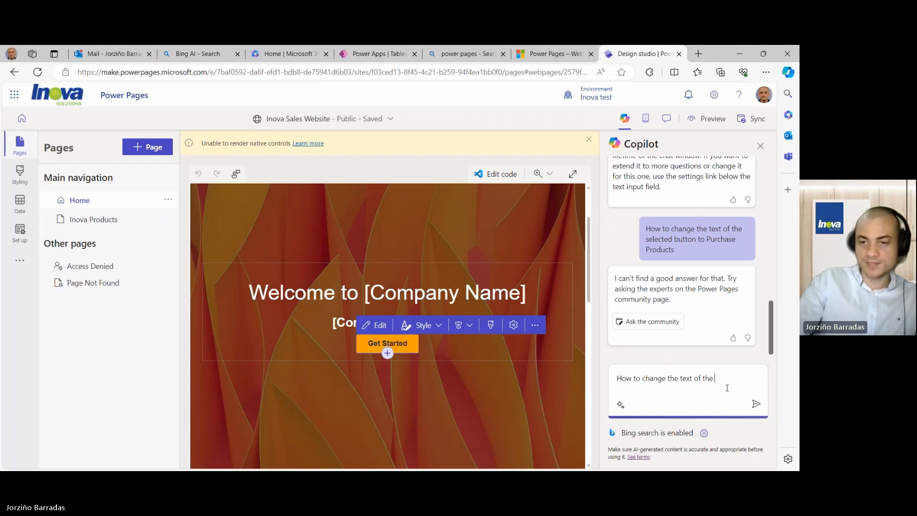
key("BackSpace")
key("BackSpace")
key("BackSpace")
key("BackSpace")
key("BackSpace")
key("BackSpace")
key("BackSpace")
key("BackSpace")
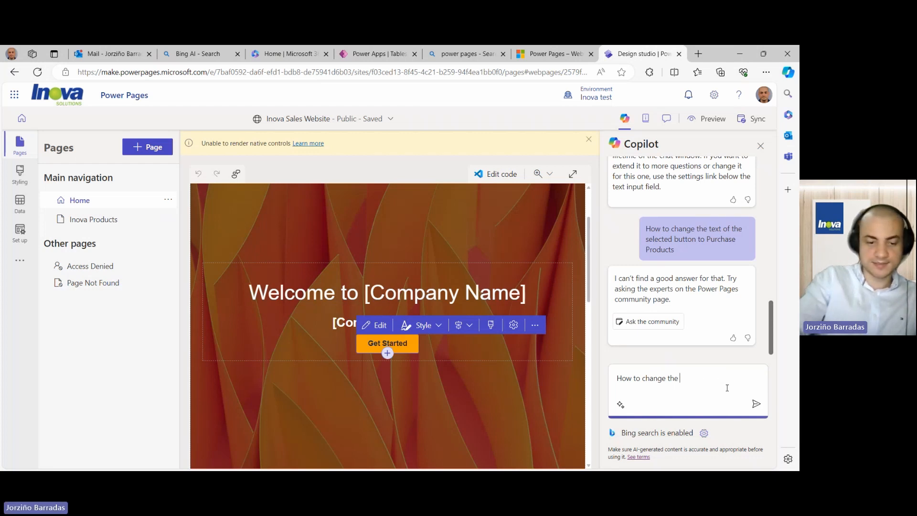
type("text of a b")
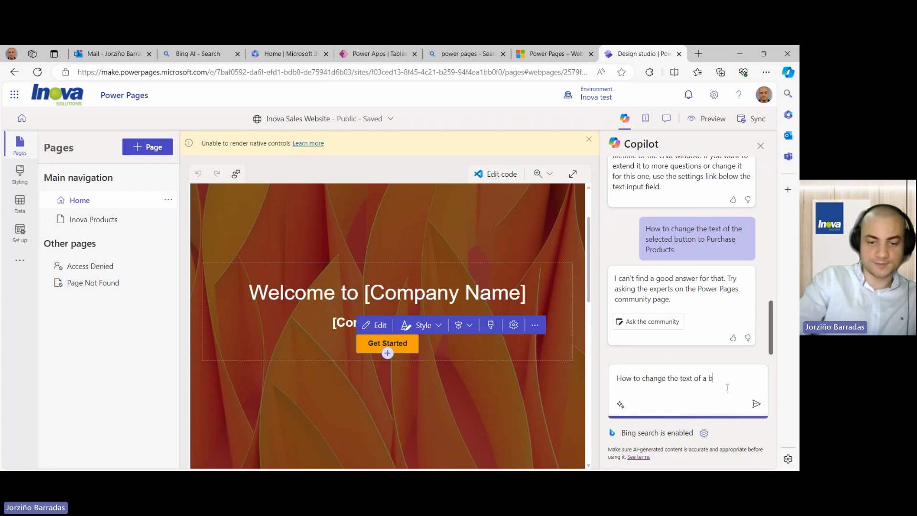
type("utton")
key("Return")
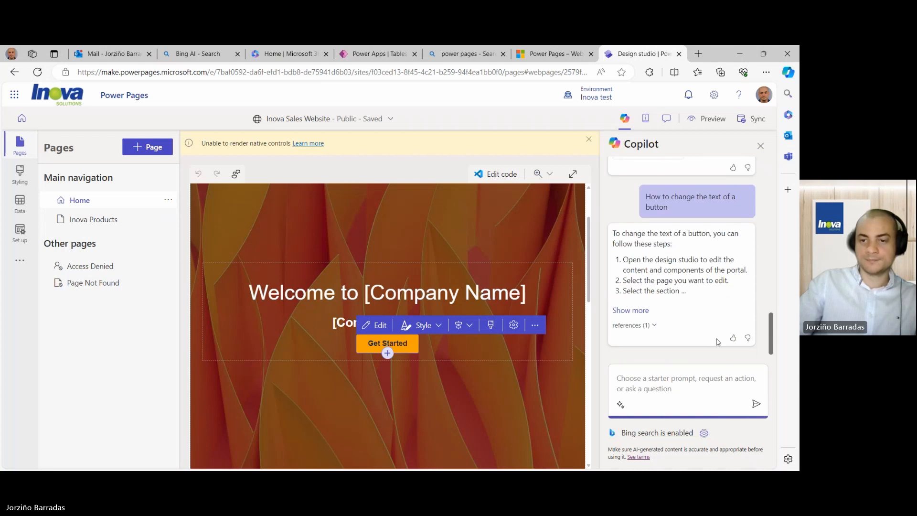
- Expand Copilot's answer with Show more and scroll through the button-text steps
left_click(633, 310)
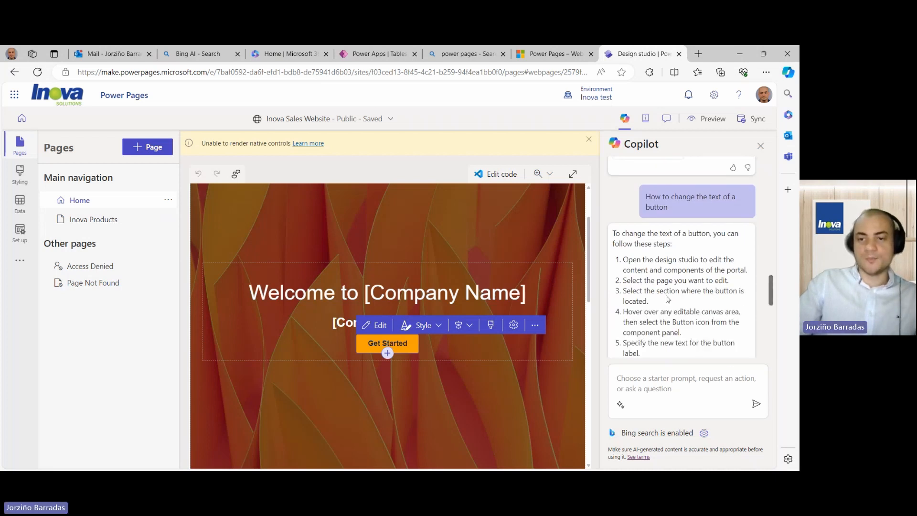
scroll(669, 296, "down", 6)
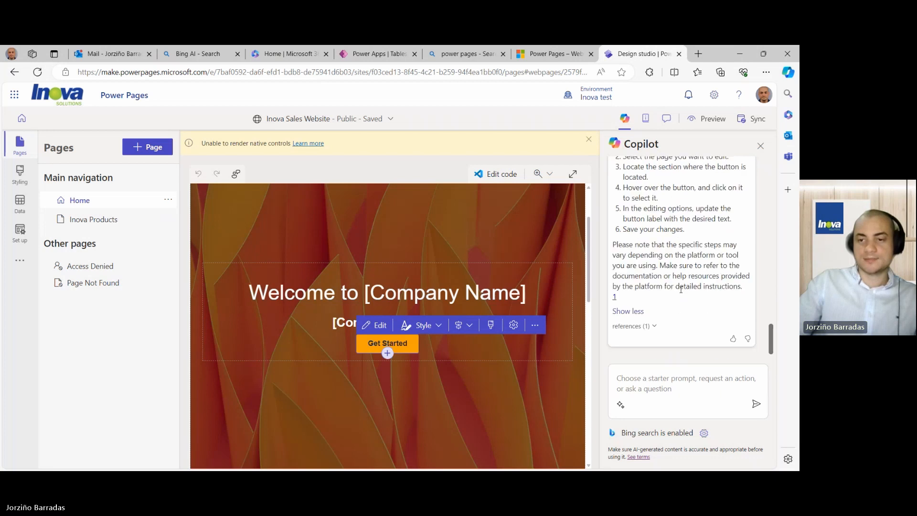
scroll(680, 289, "up", 10)
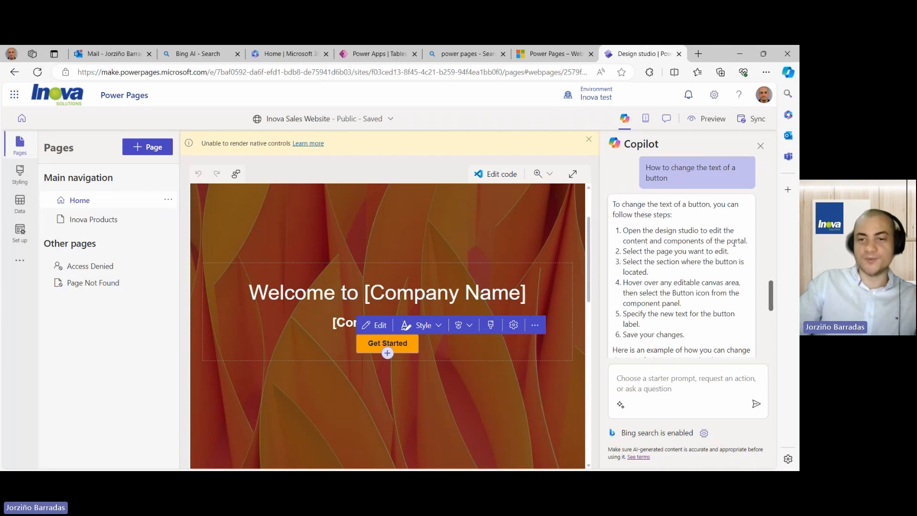
scroll(734, 243, "down", 1)
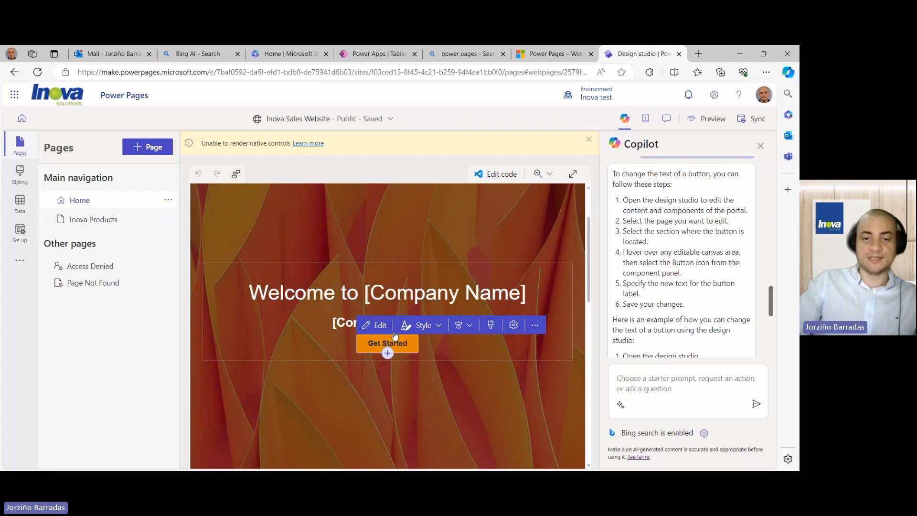
- Relabel the Get Started button 'Purchase Products' and link it to the Inova Products page
left_click(381, 326)
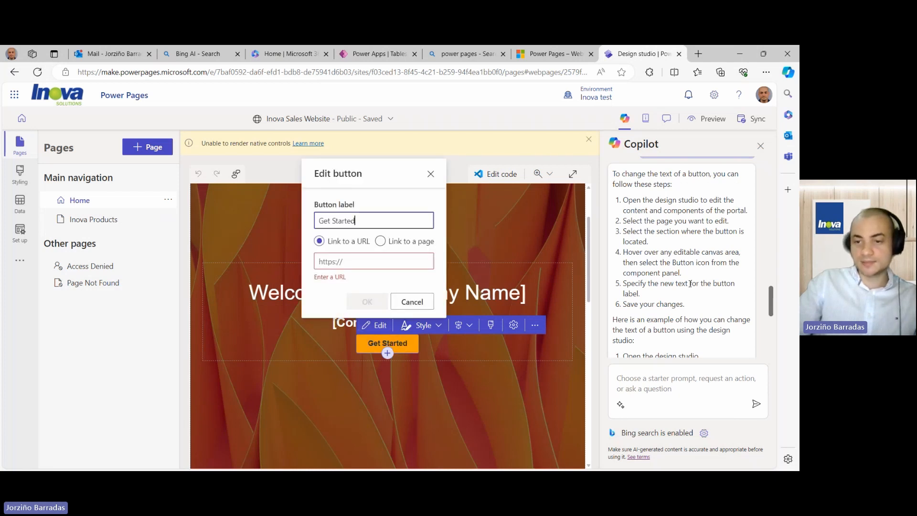
key("Escape")
scroll(690, 284, "down", 3)
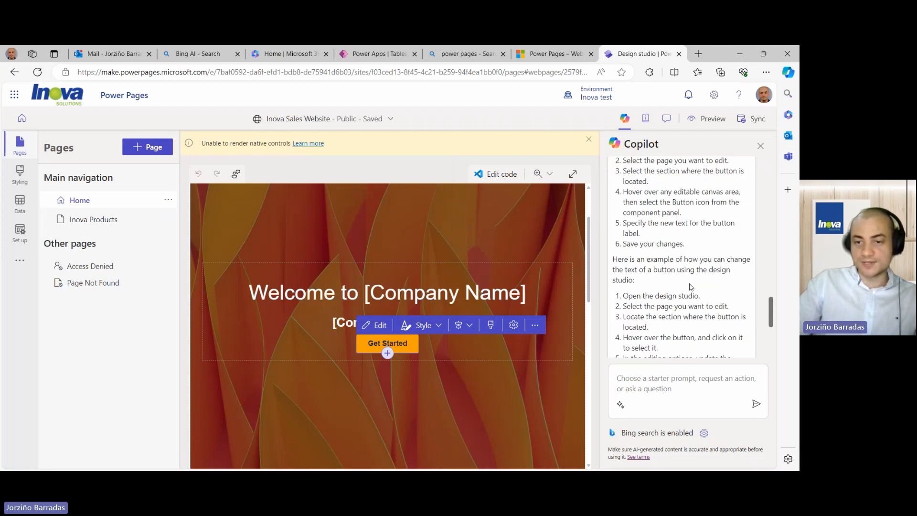
scroll(690, 287, "down", 3)
left_click(377, 330)
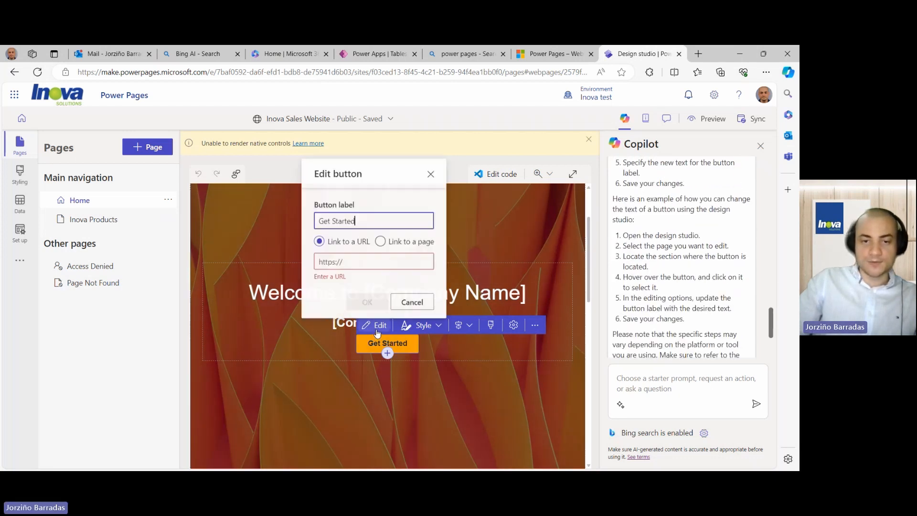
key("ctrl+shift+Left")
key("ctrl+shift+Left")
key("BackSpace")
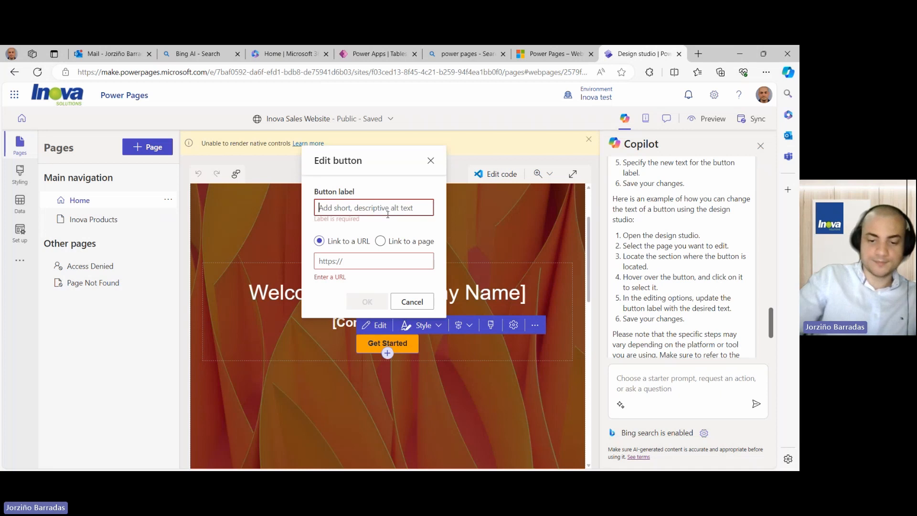
type("Purchase P")
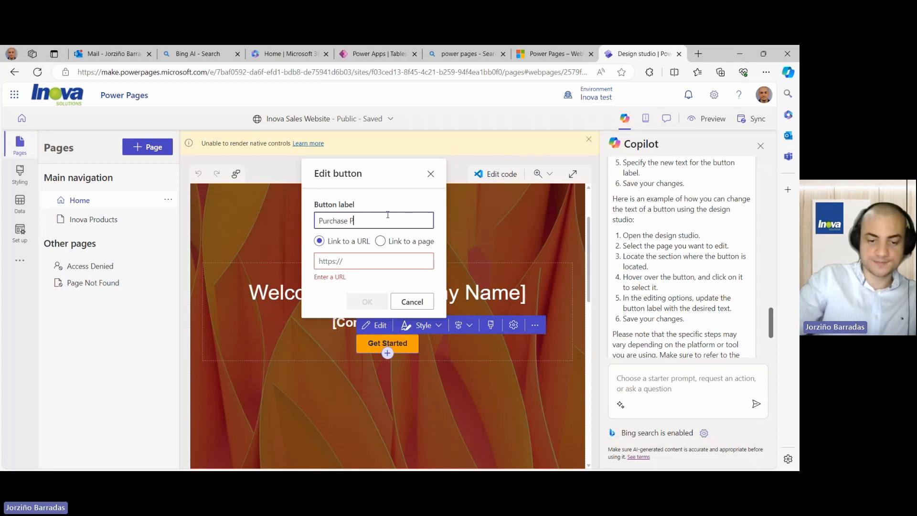
type("roducts")
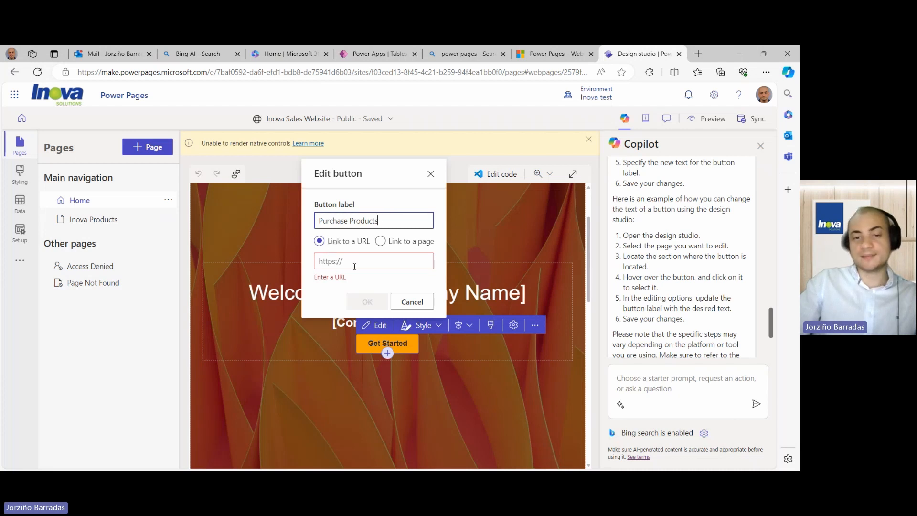
left_click(382, 243)
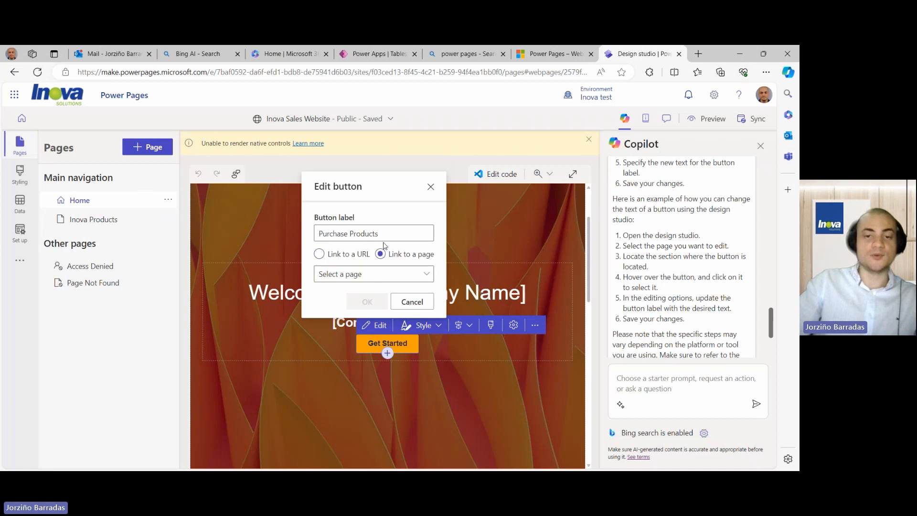
left_click(384, 274)
left_click(363, 312)
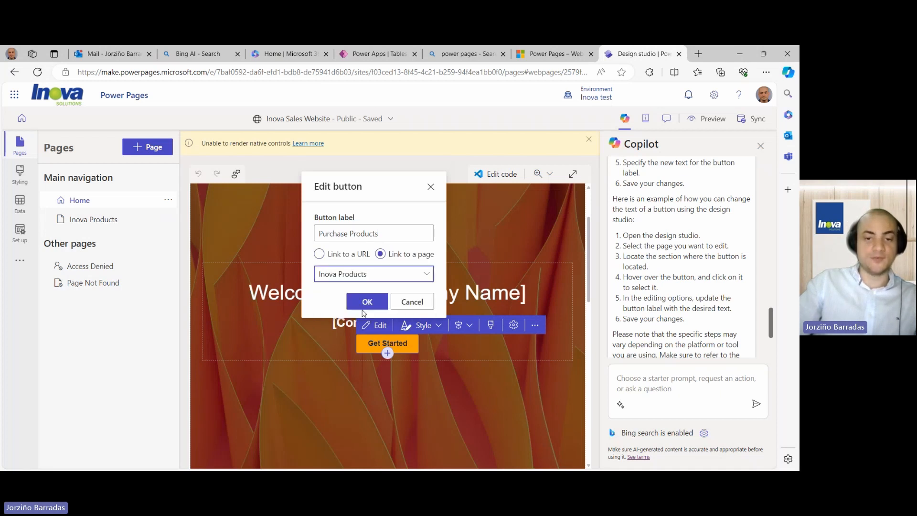
left_click(367, 302)
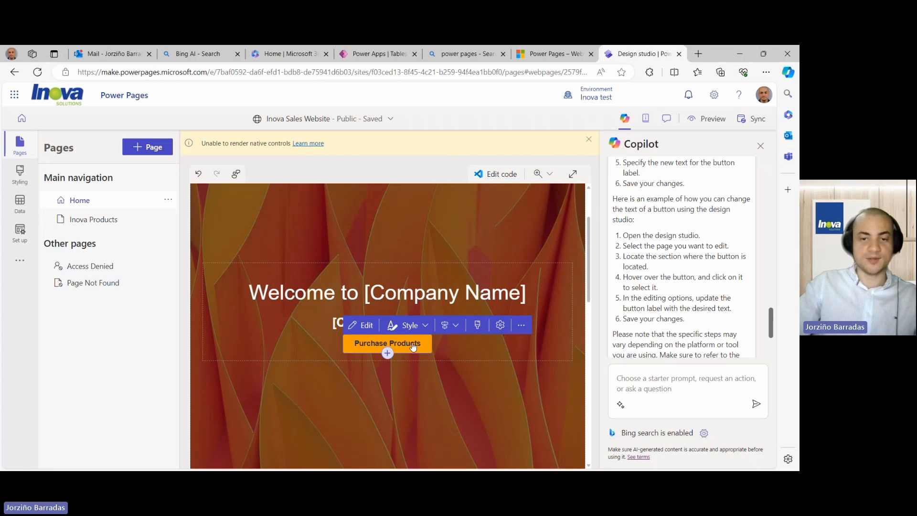
- Change the hero heading's [Company Name] placeholder to 'Inova Website'
left_click(450, 288)
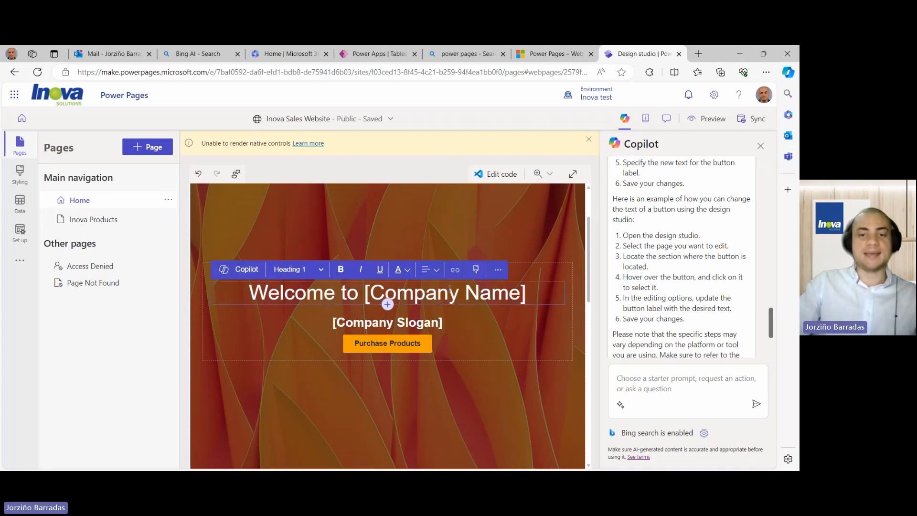
double_click(497, 293)
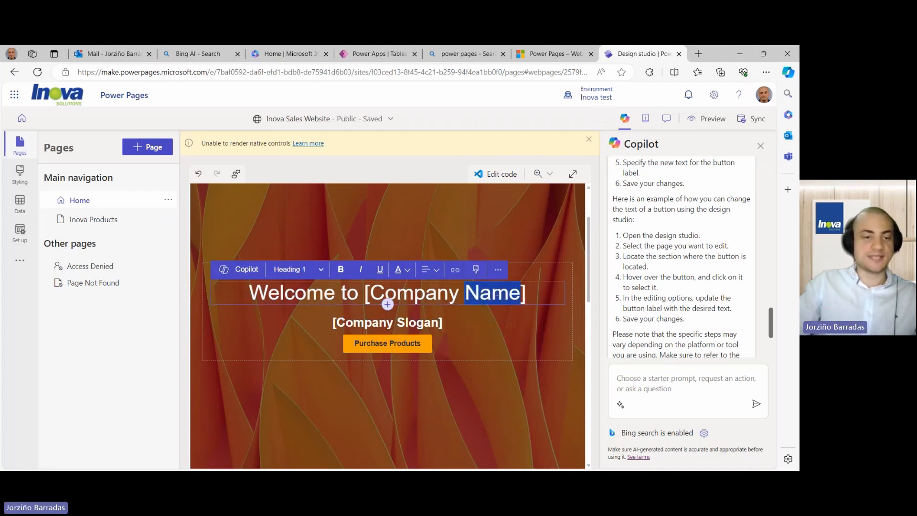
key("BackSpace")
key("BackSpace")
key("BackSpace")
key("BackSpace")
key("BackSpace")
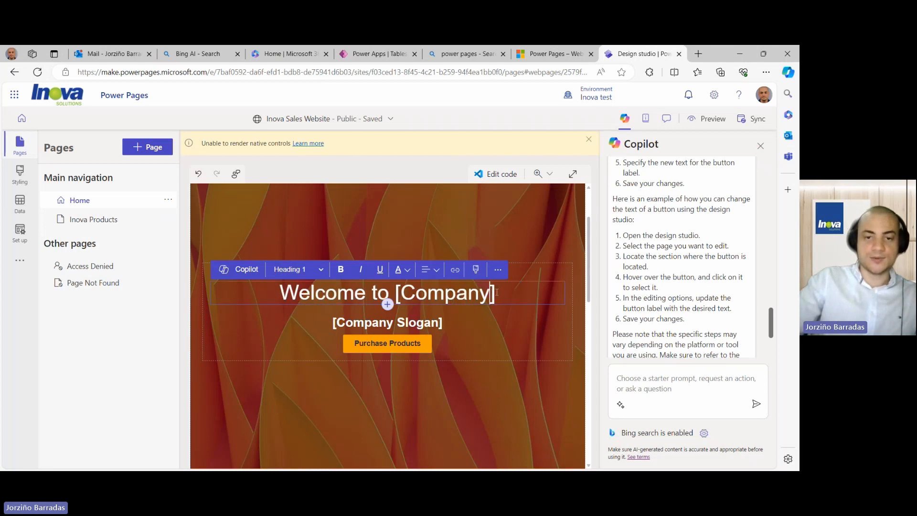
key("BackSpace")
key("BackSpace")
key("BackSpace")
key("BackSpace")
key("BackSpace")
key("BackSpace")
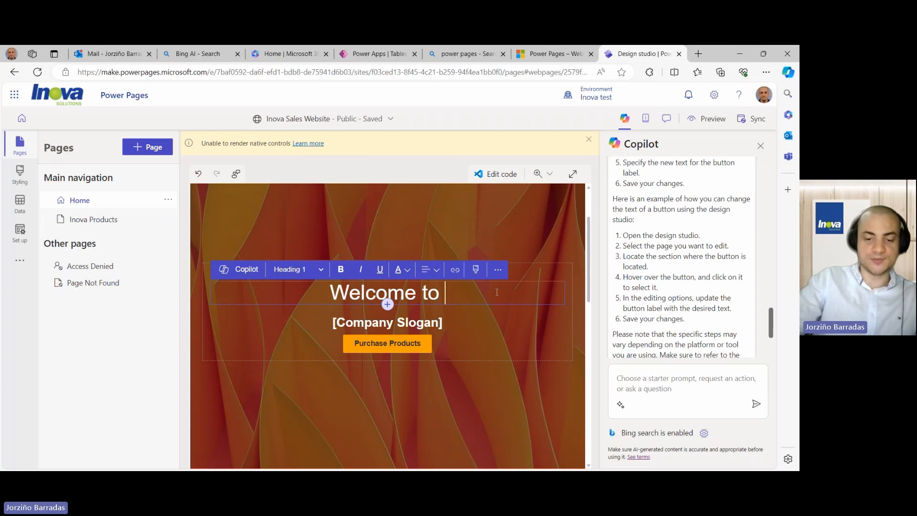
type("Inmova")
key("BackSpace")
key("BackSpace")
key("BackSpace")
key("BackSpace")
key("BackSpace")
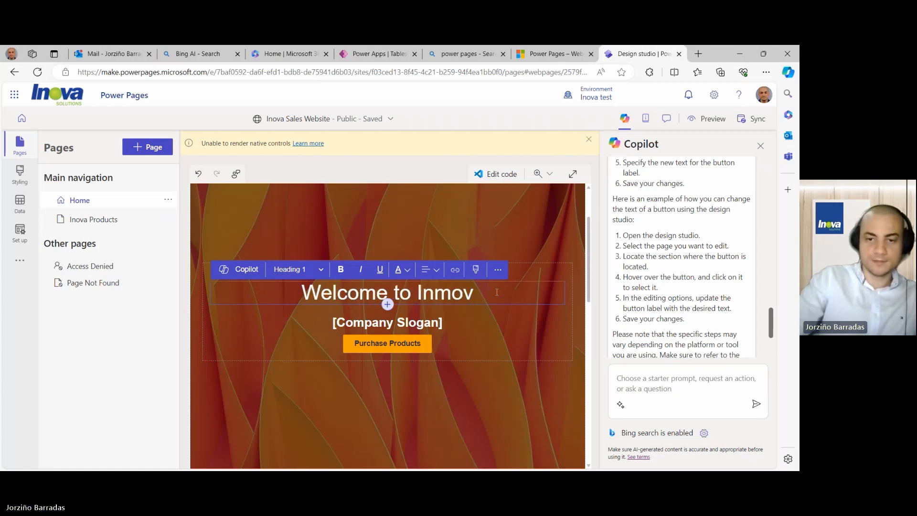
type("ova")
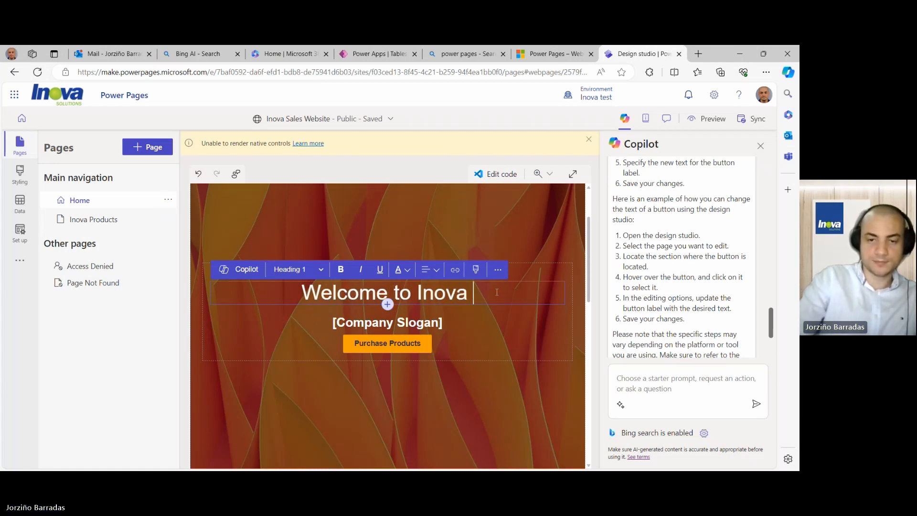
type(" Webso")
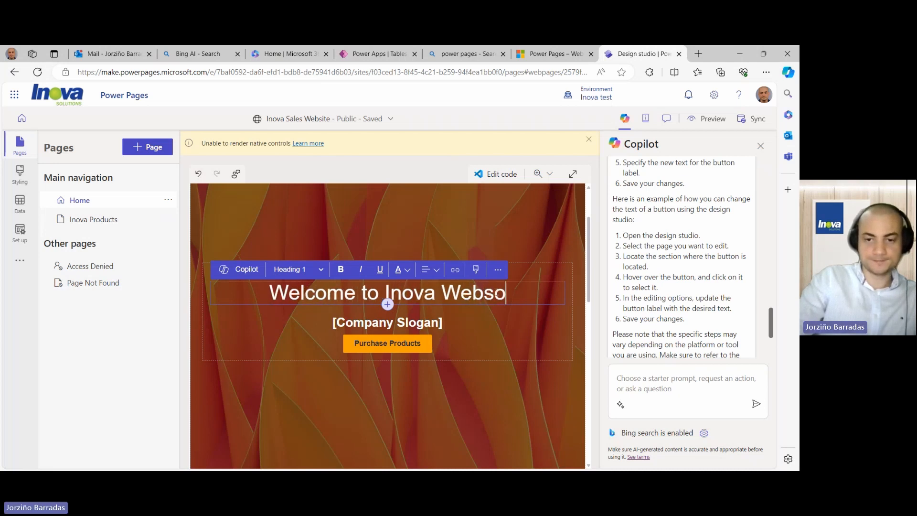
key("BackSpace")
type("ite")
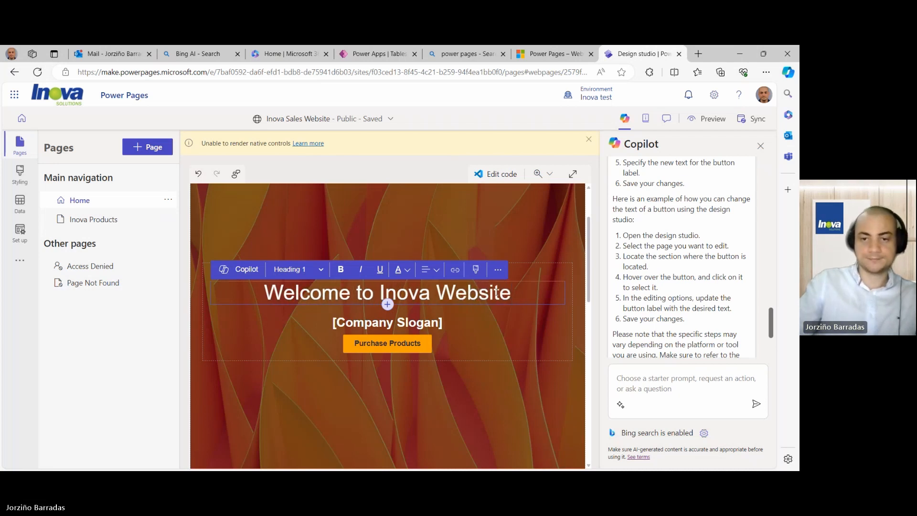
- Replace the [Company Slogan] placeholder with 'Your passport to the cloud'
left_click(417, 323)
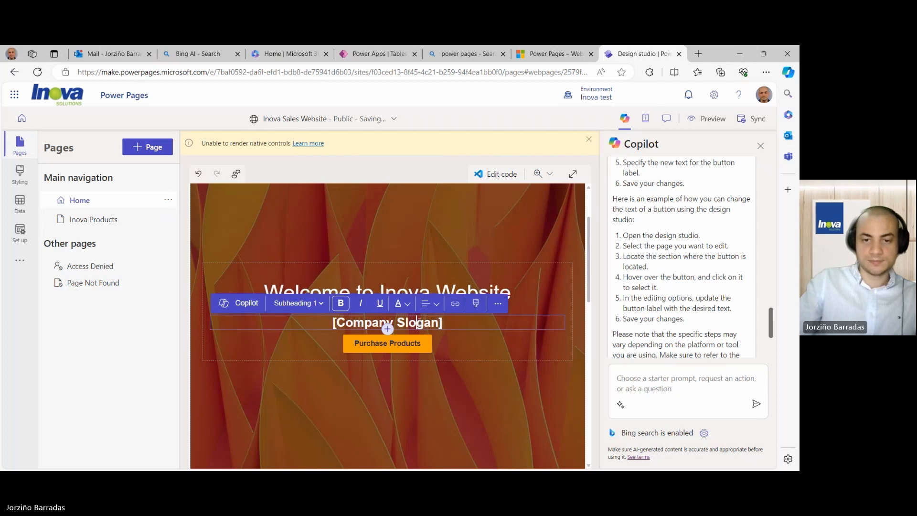
key("Delete")
key("Delete")
key("Delete")
key("Delete")
key("BackSpace")
key("BackSpace")
key("BackSpace")
key("BackSpace")
key("BackSpace")
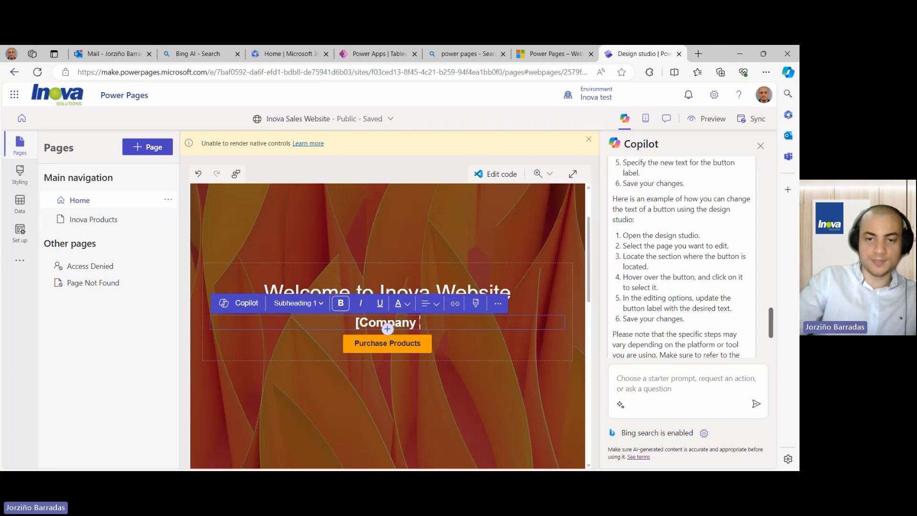
key("BackSpace")
key("BackSpace")
key("BackSpace")
key("BackSpace")
key("BackSpace")
key("BackSpace")
key("BackSpace")
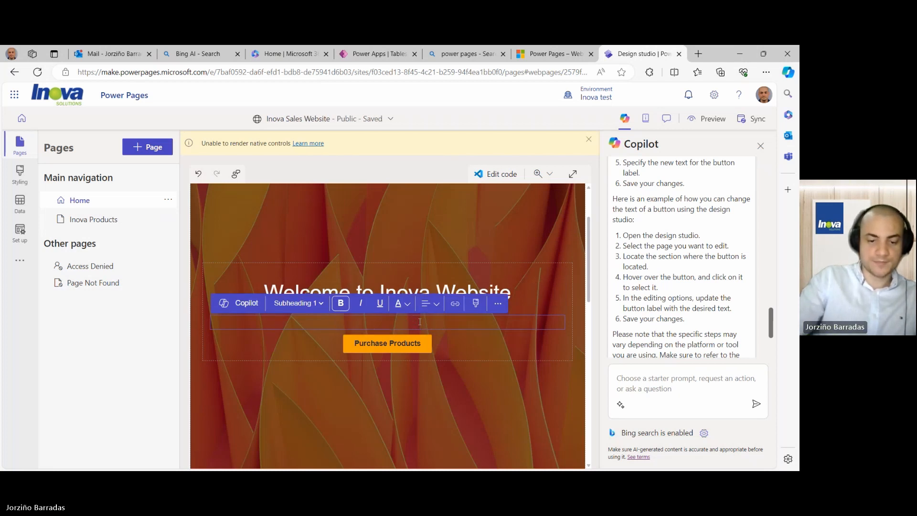
type("Your pass")
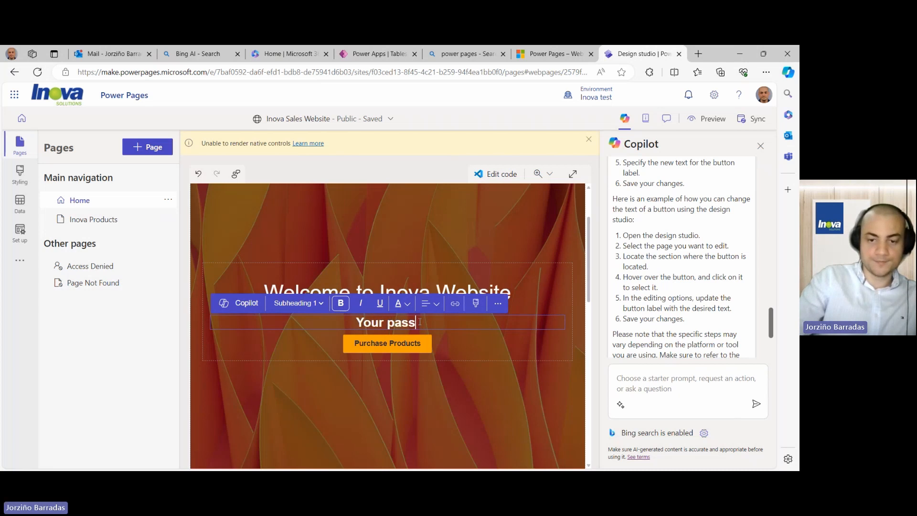
type("port to ")
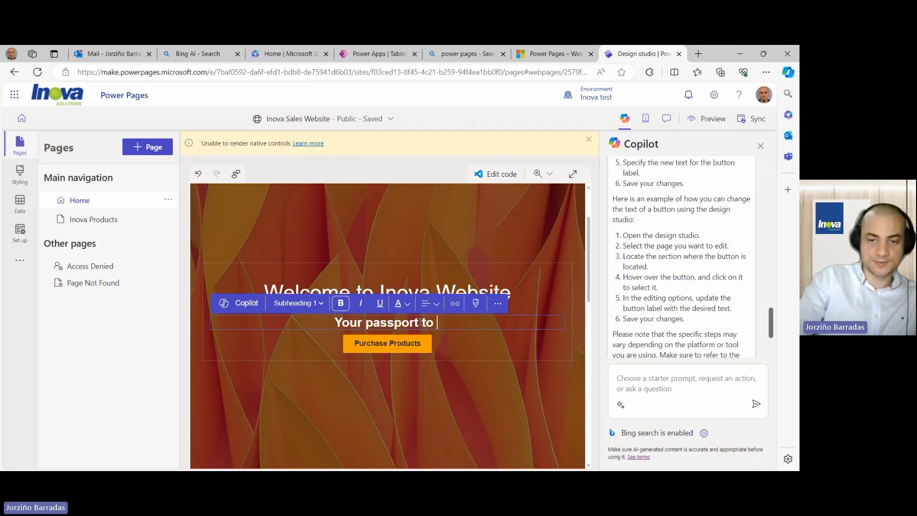
type("the cloud")
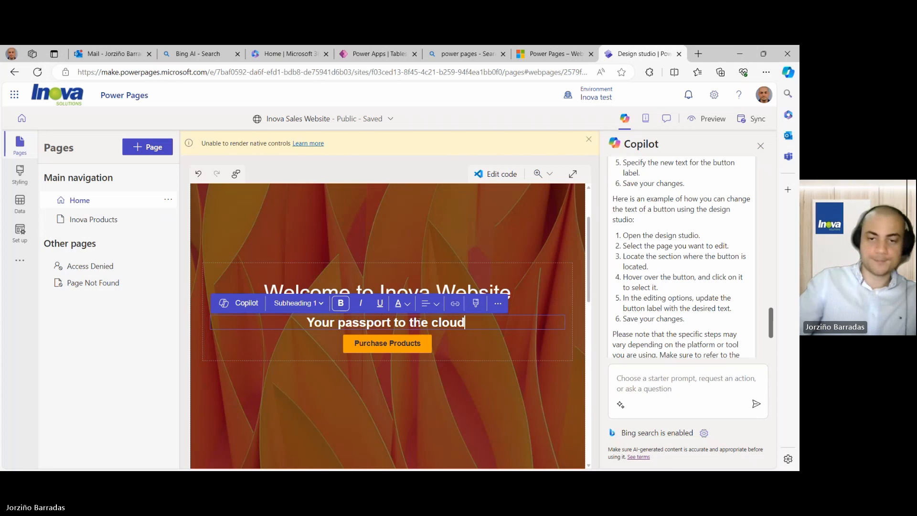
left_click(431, 398)
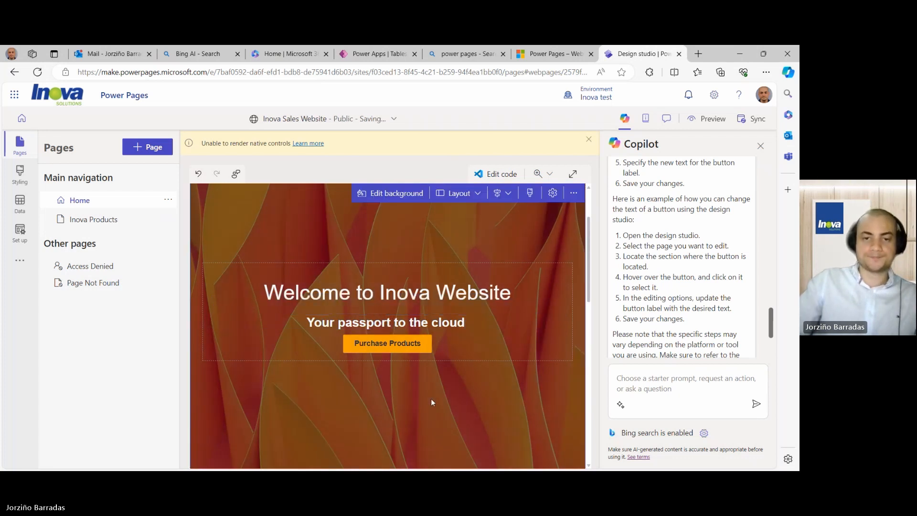
scroll(432, 397, "up", 2)
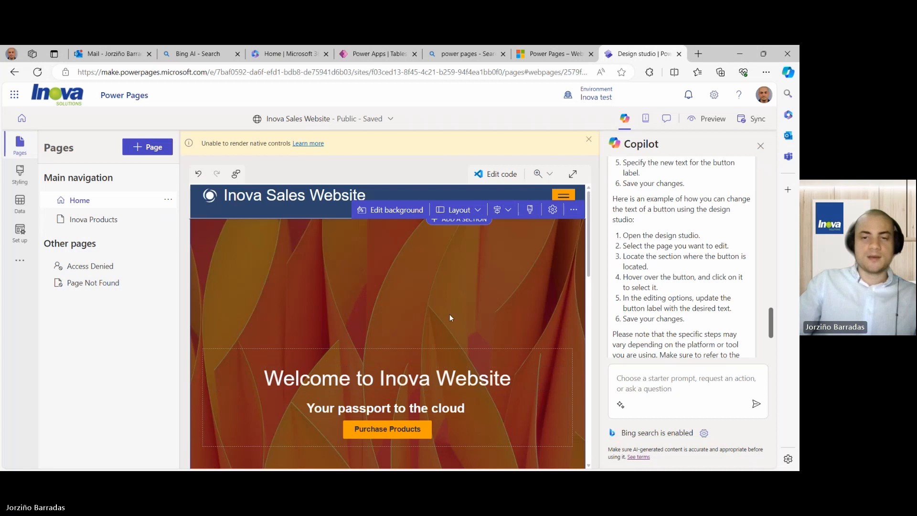
scroll(449, 302, "down", 3)
scroll(449, 301, "up", 3)
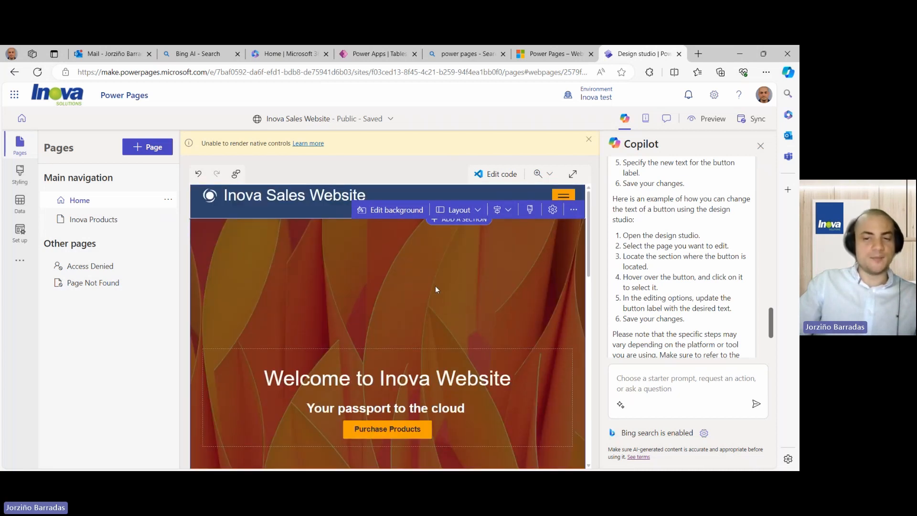
left_click(662, 377)
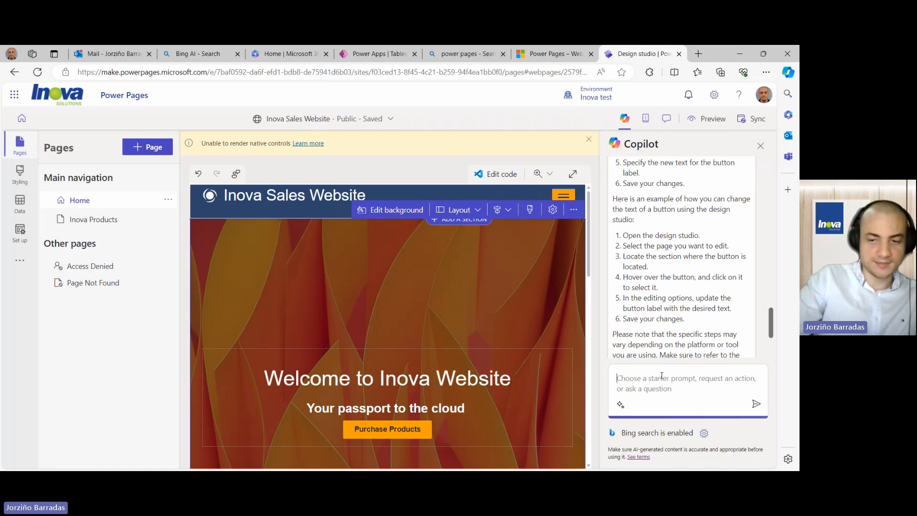
- Ask Copilot 'How to change the background image of my page'
type("Ask")
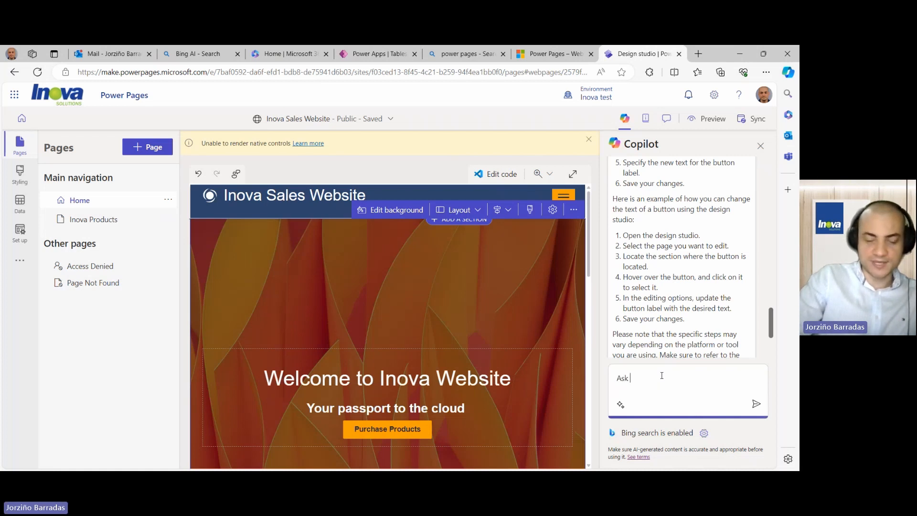
key("BackSpace")
key("BackSpace")
type("Ho")
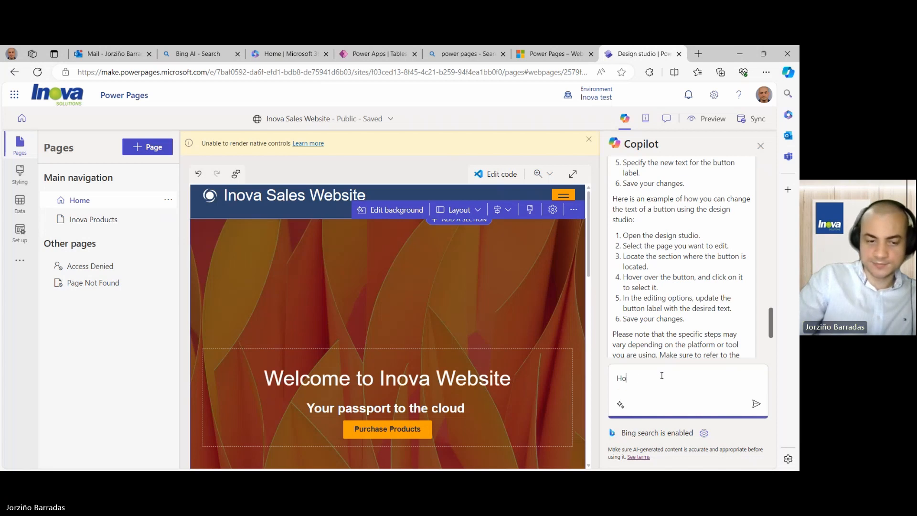
type("t to w to change ")
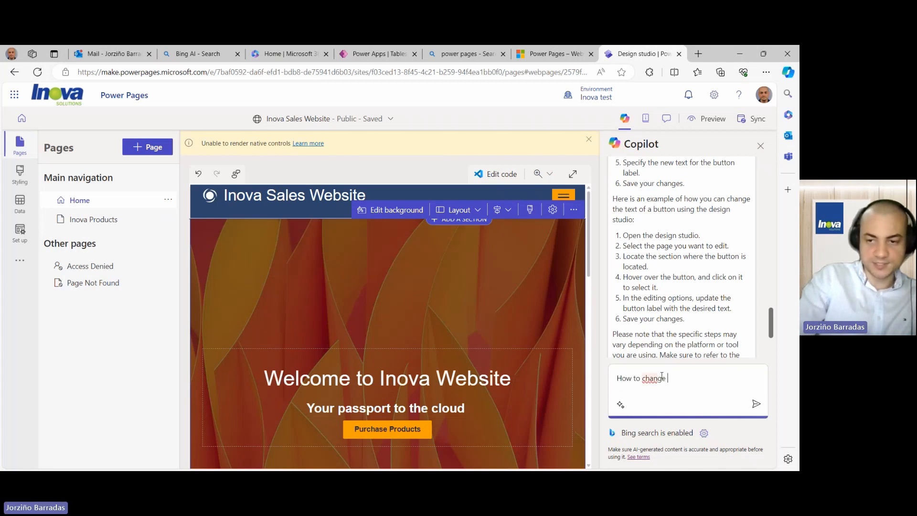
type("the back")
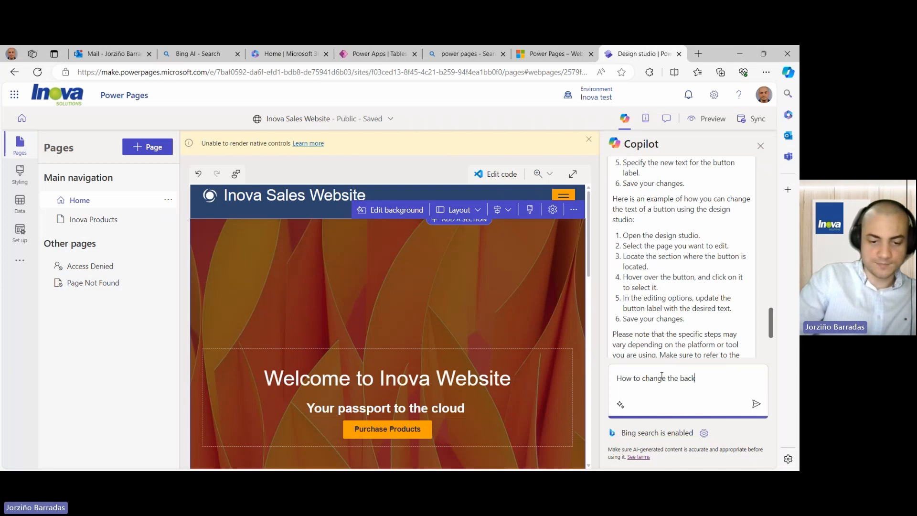
type("rgound")
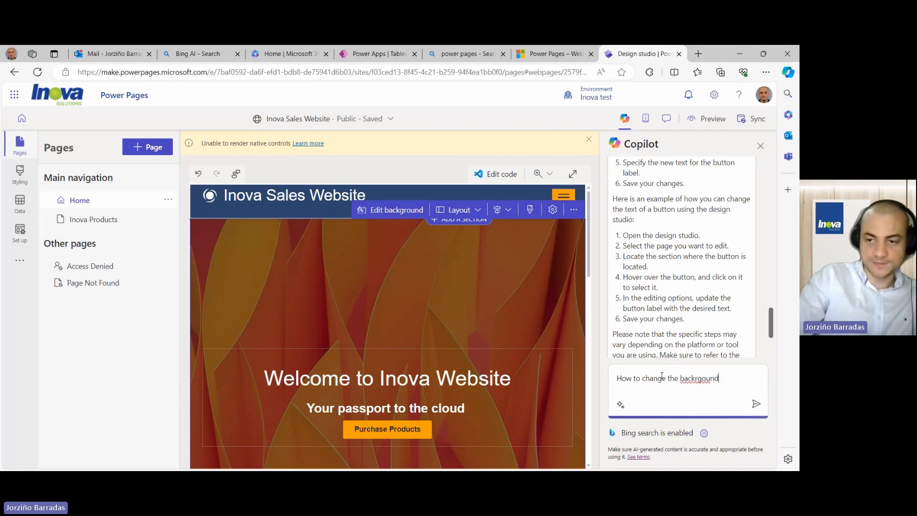
key("BackSpace")
key("BackSpace")
key("BackSpace")
key("BackSpace")
key("BackSpace")
key("BackSpace")
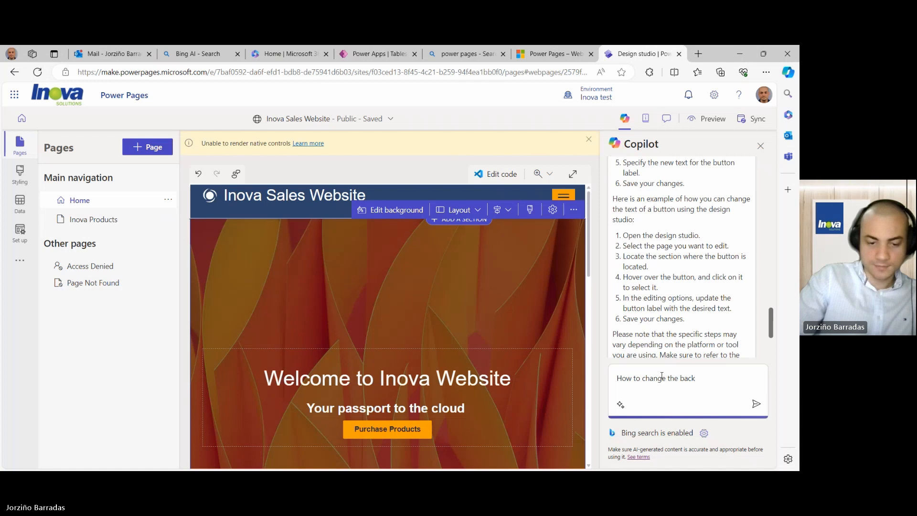
type("ground")
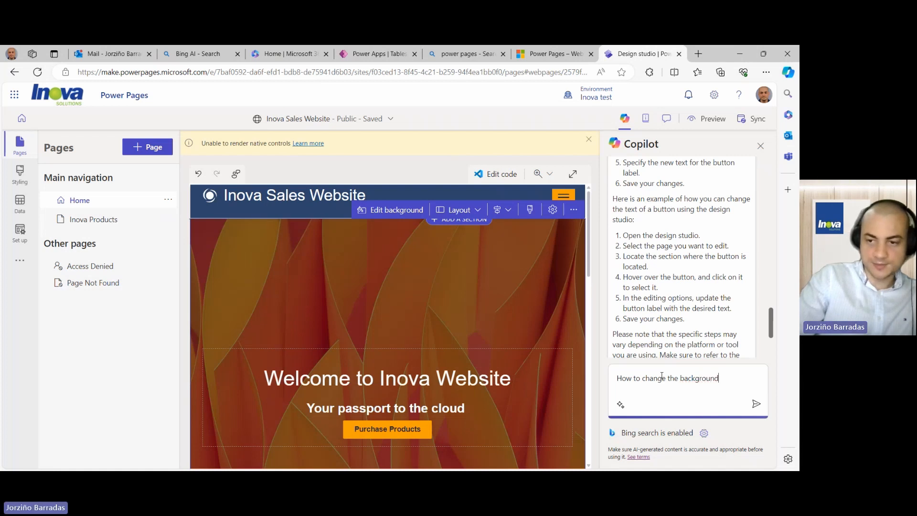
type(" image of ")
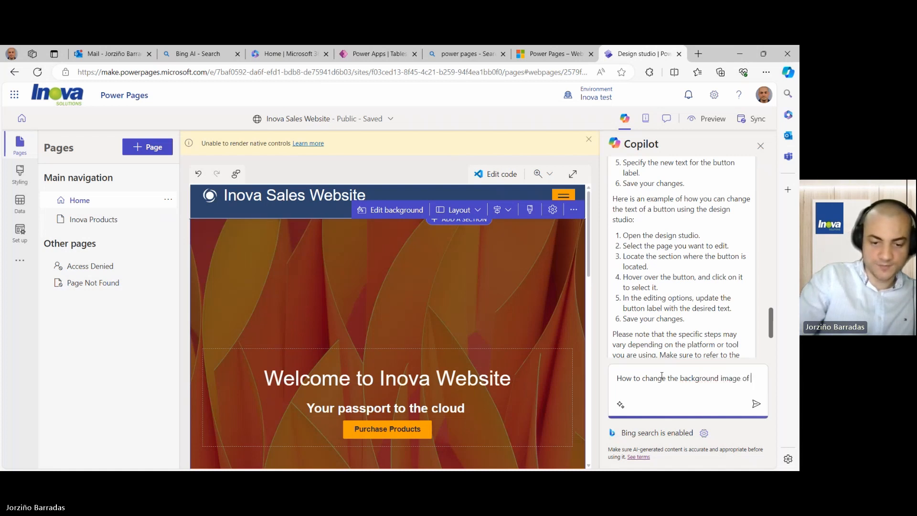
type("my page")
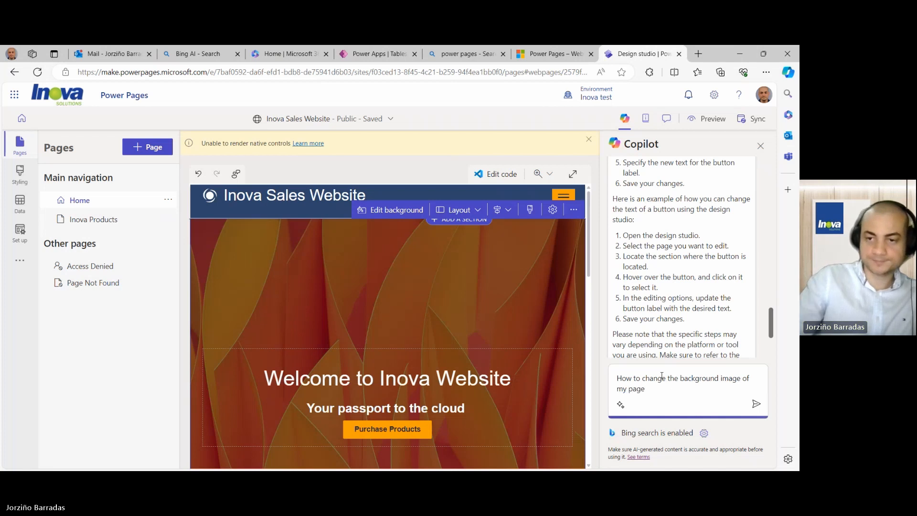
key("Return")
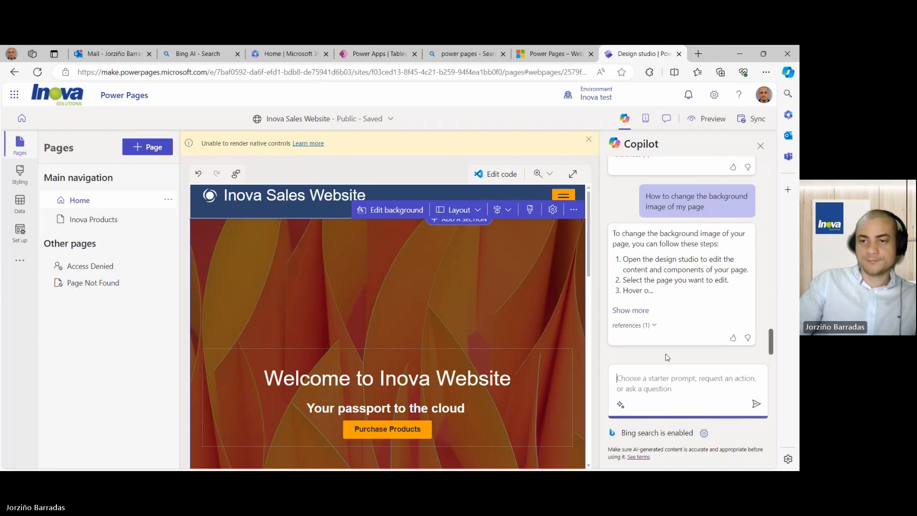
- Expand Copilot's answer and scroll through the background-image instructions
left_click(644, 311)
scroll(644, 312, "down", 3)
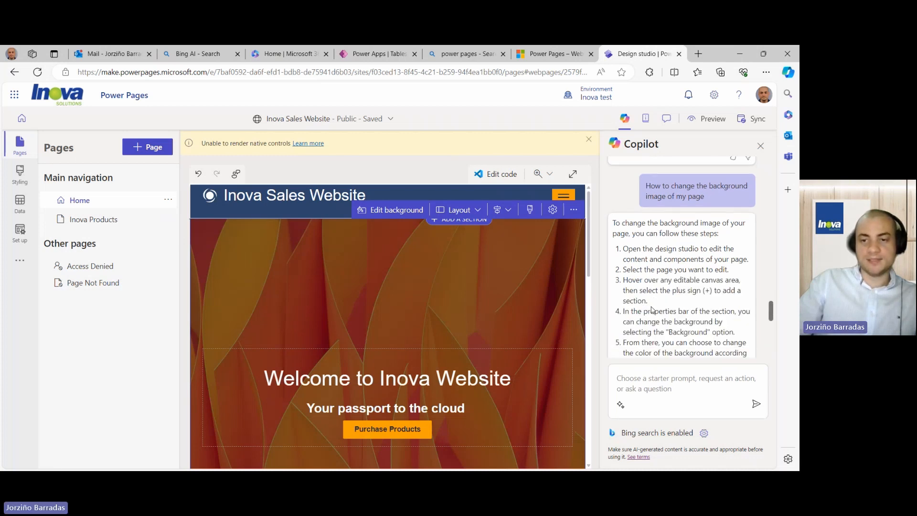
scroll(652, 307, "up", 2)
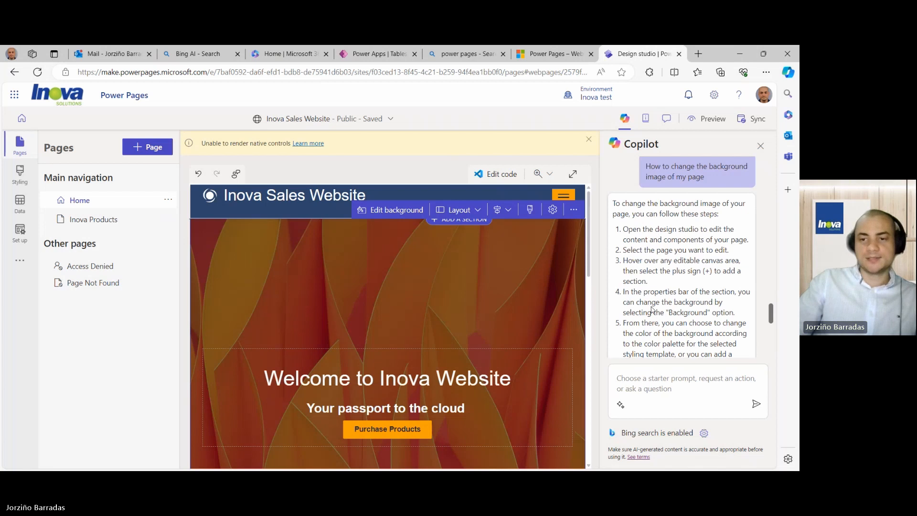
scroll(651, 297, "up", 1)
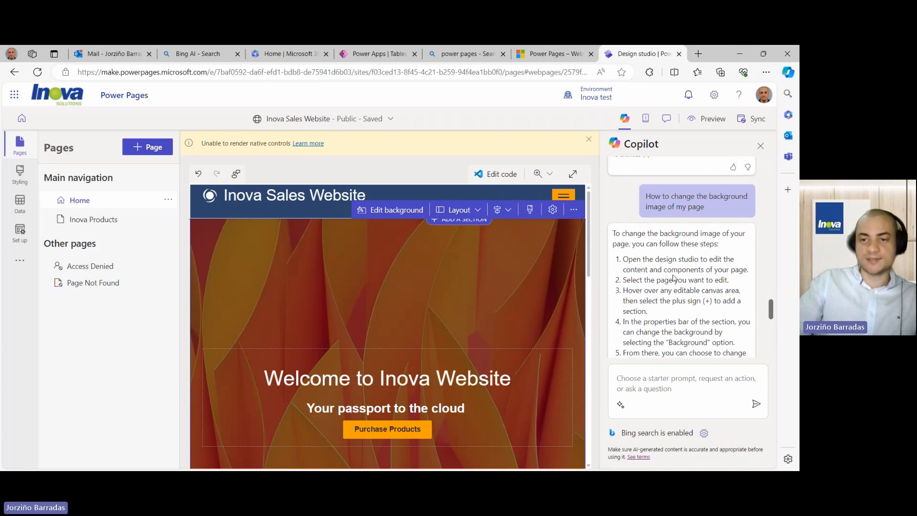
scroll(709, 278, "down", 1)
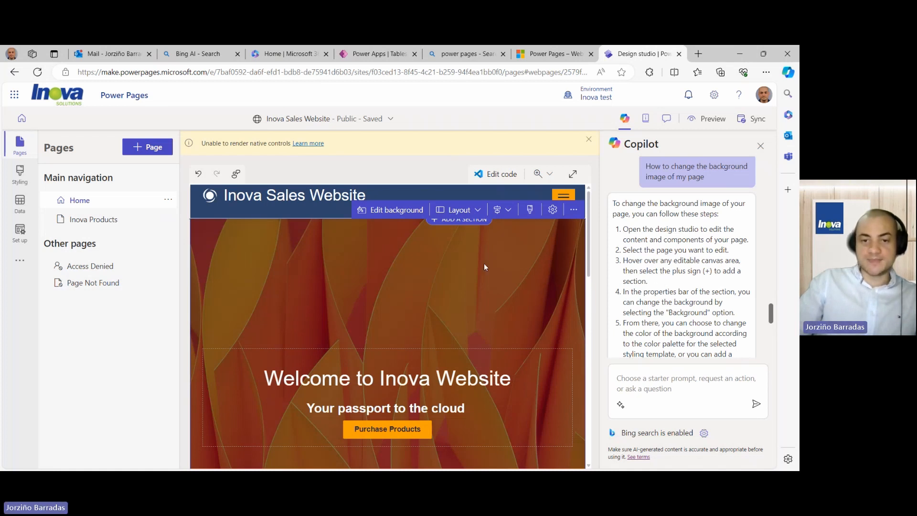
scroll(616, 280, "down", 1)
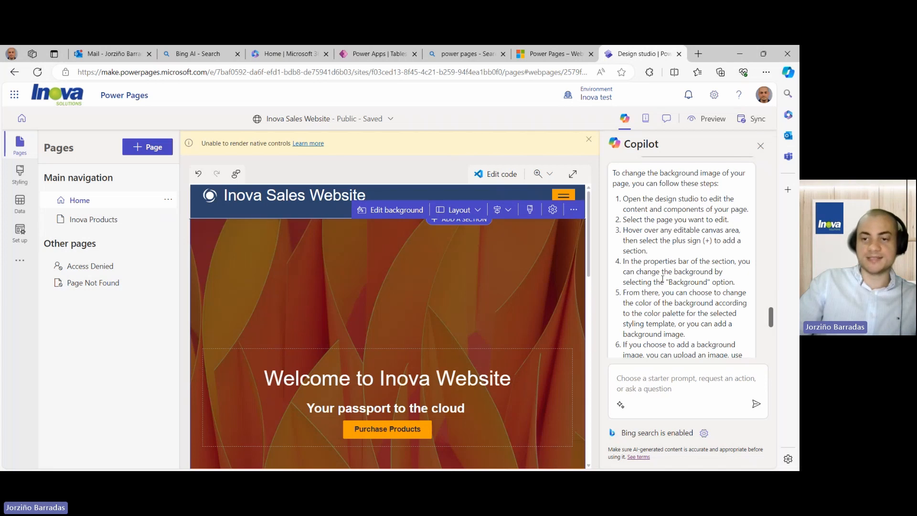
- Replace the hero background image, browsing stock images and the media library (Products.jpg, Logo-sm-64.png, Cat-PC.png)
left_click(393, 213)
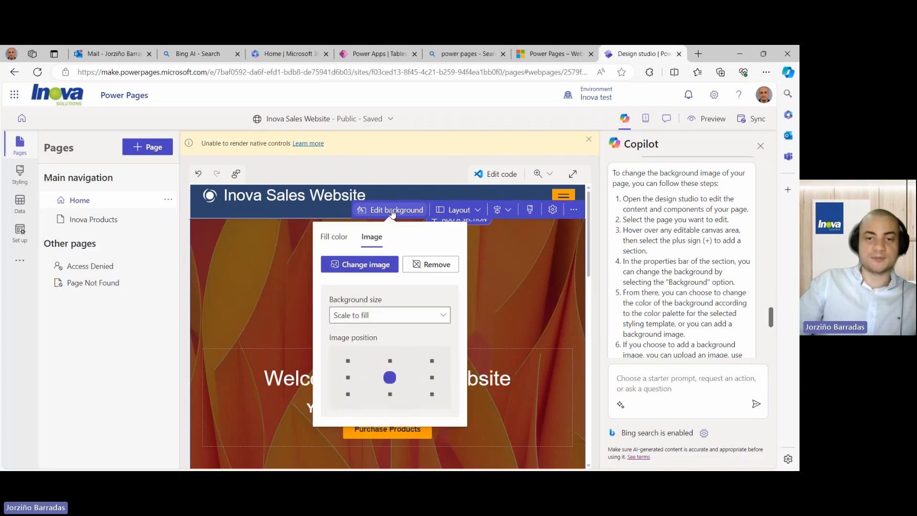
left_click(373, 267)
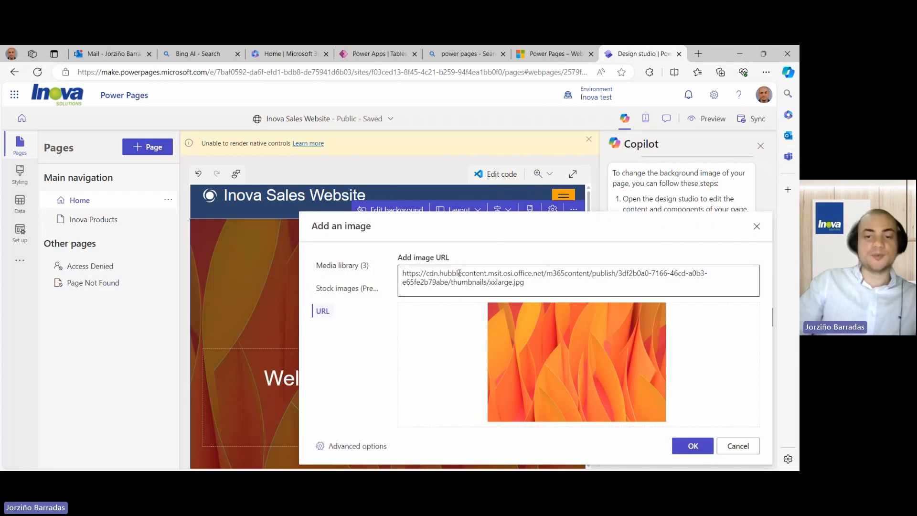
left_click(334, 291)
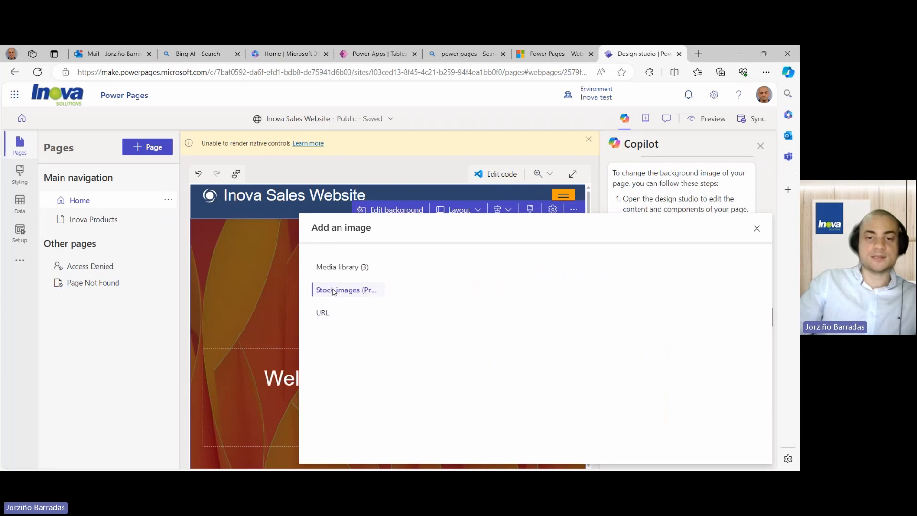
left_click(340, 268)
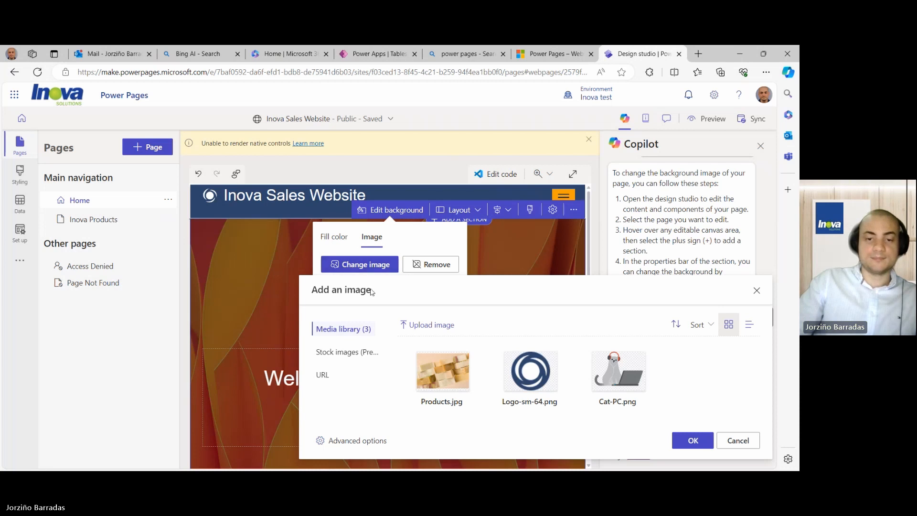
- Search stock images for technology and apply the blue digital-technology image as the hero background
left_click(336, 362)
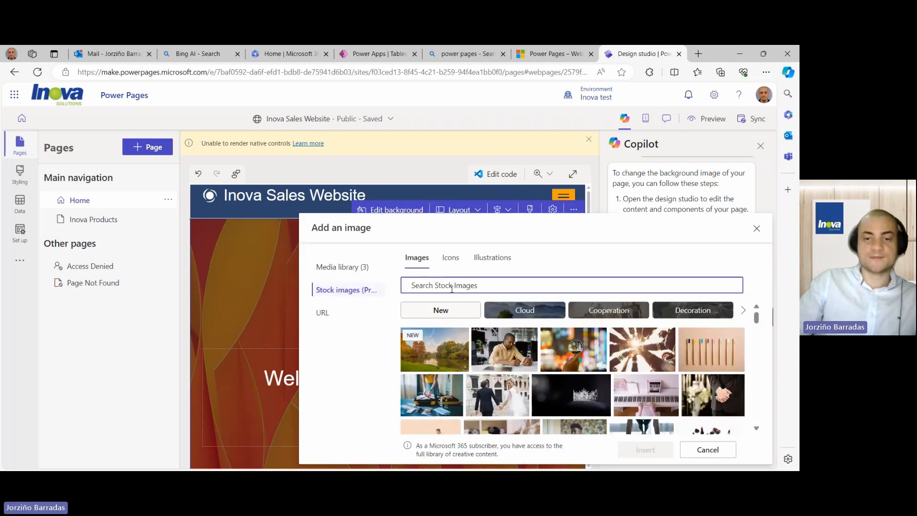
type("Te")
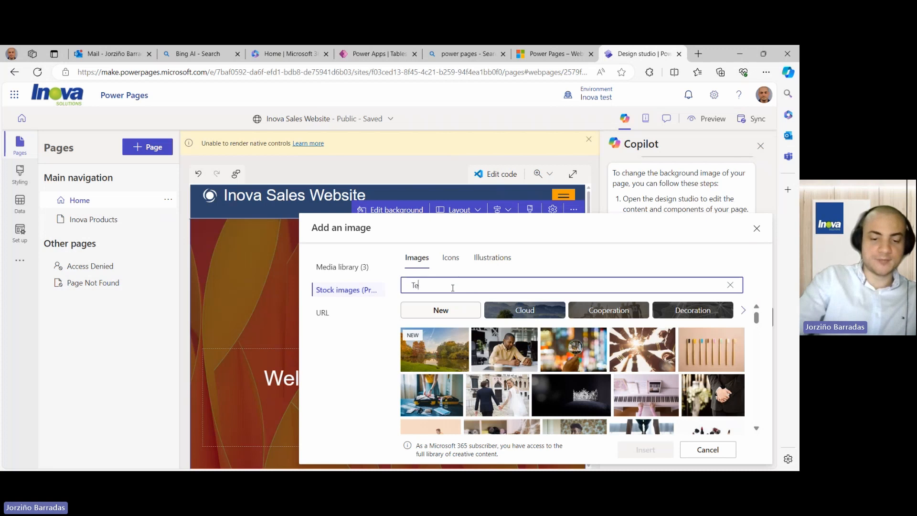
type("chnologie")
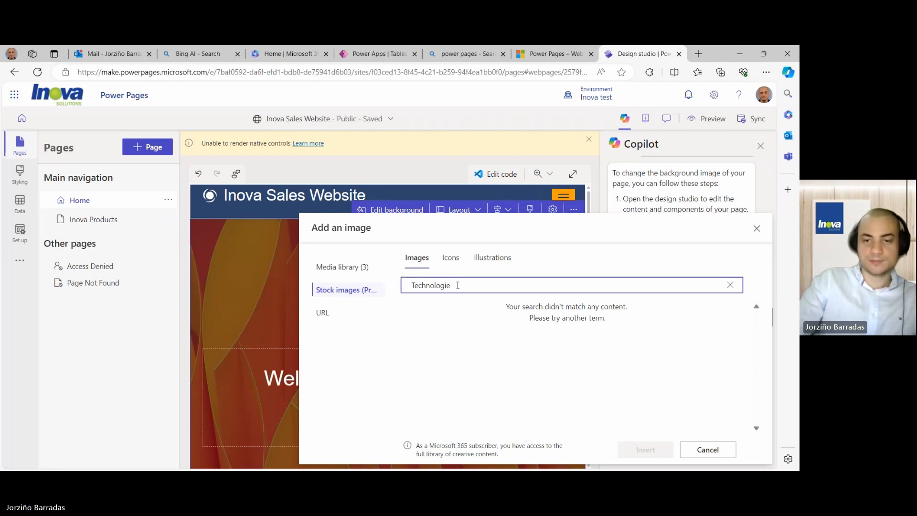
key("BackSpace")
key("BackSpace")
type("y")
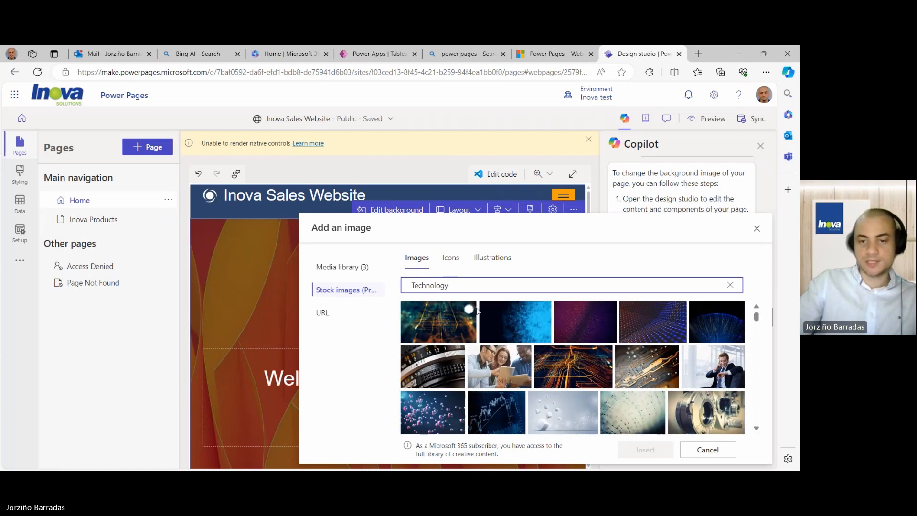
scroll(523, 352, "down", 3)
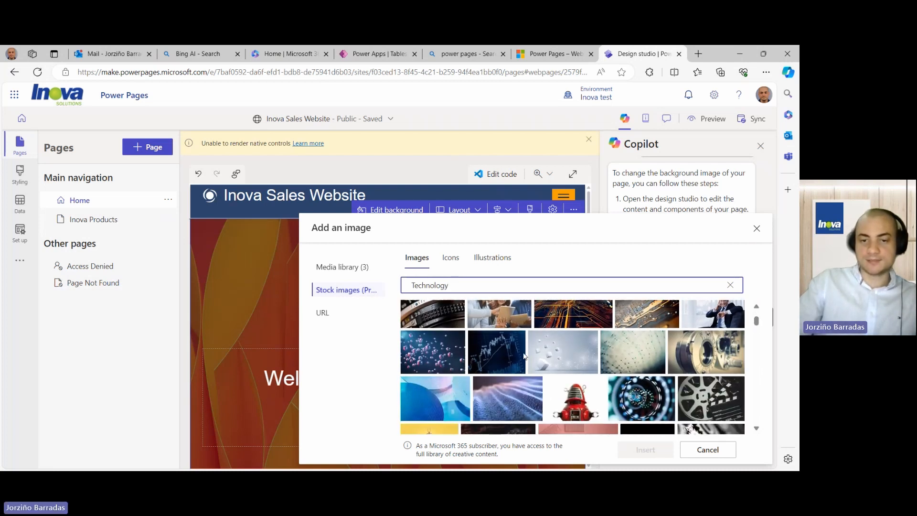
scroll(524, 360, "down", 3)
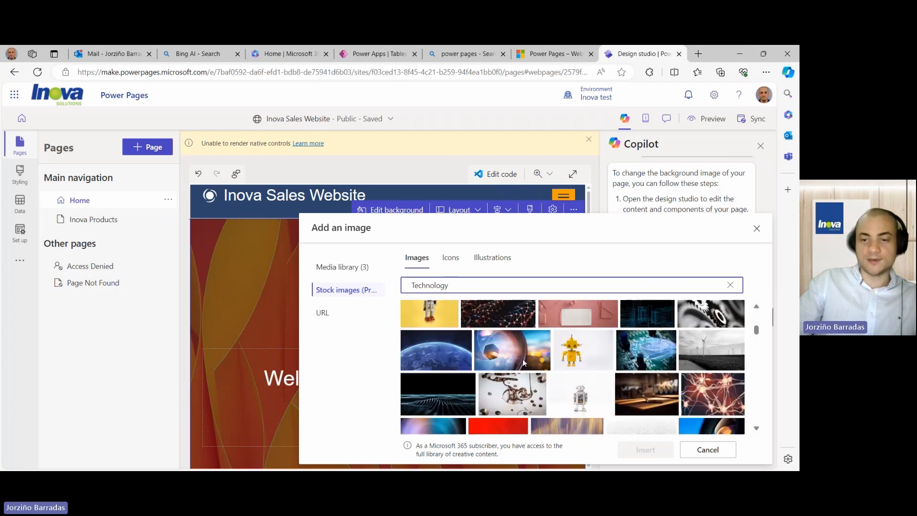
scroll(524, 362, "down", 5)
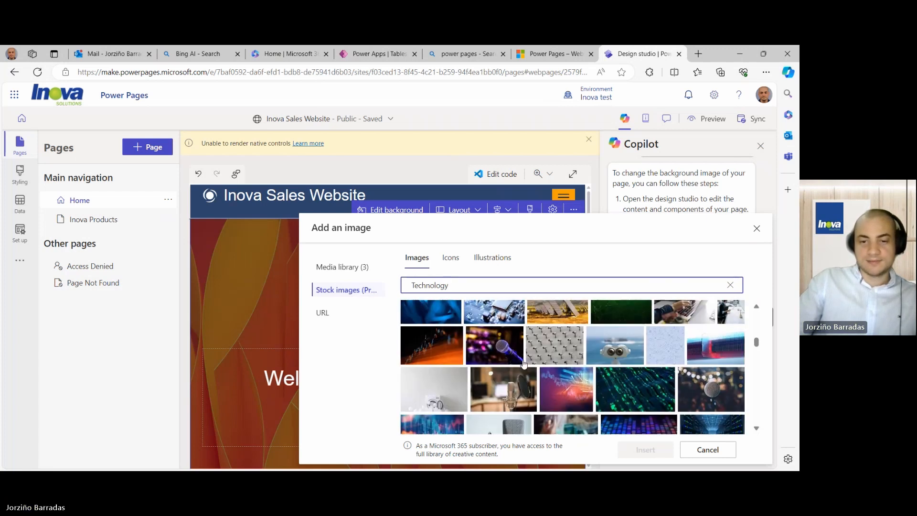
scroll(524, 364, "down", 5)
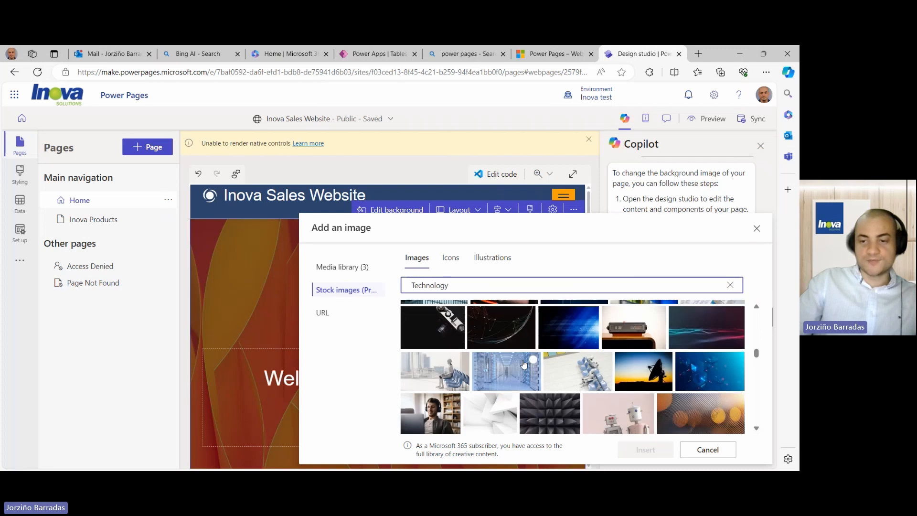
scroll(524, 364, "down", 1)
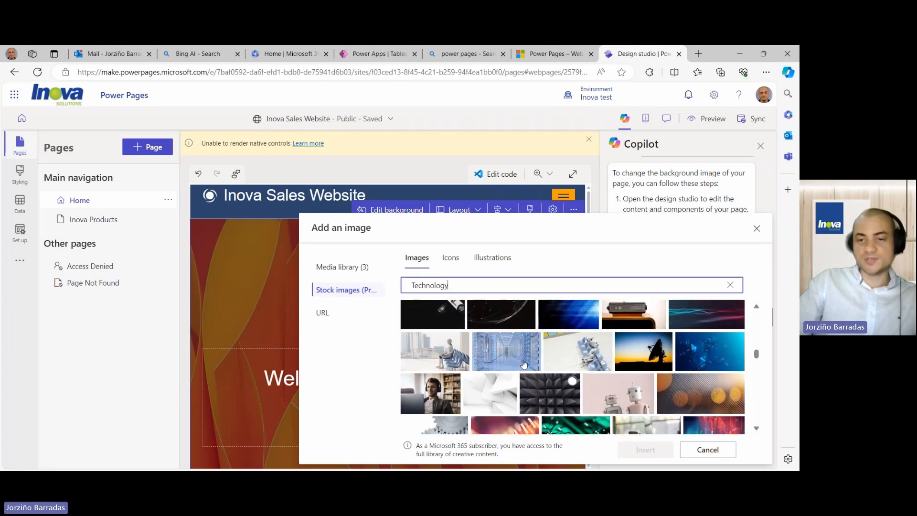
left_click(718, 366)
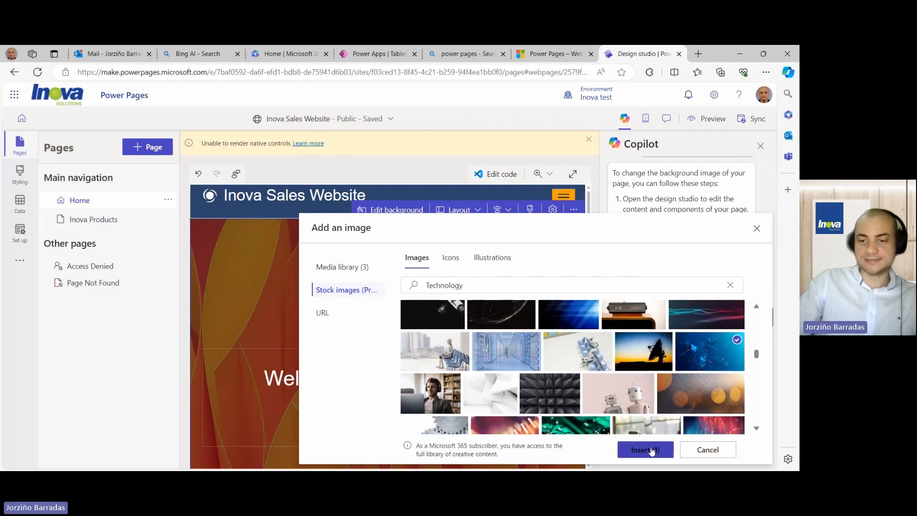
left_click(651, 451)
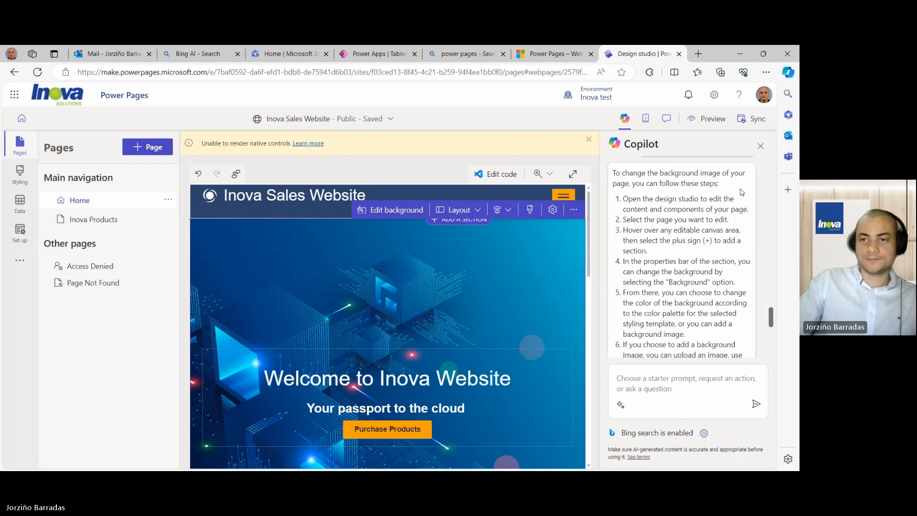
- Close the Copilot pane and bring up the Desktop and Mobile preview options
left_click(761, 146)
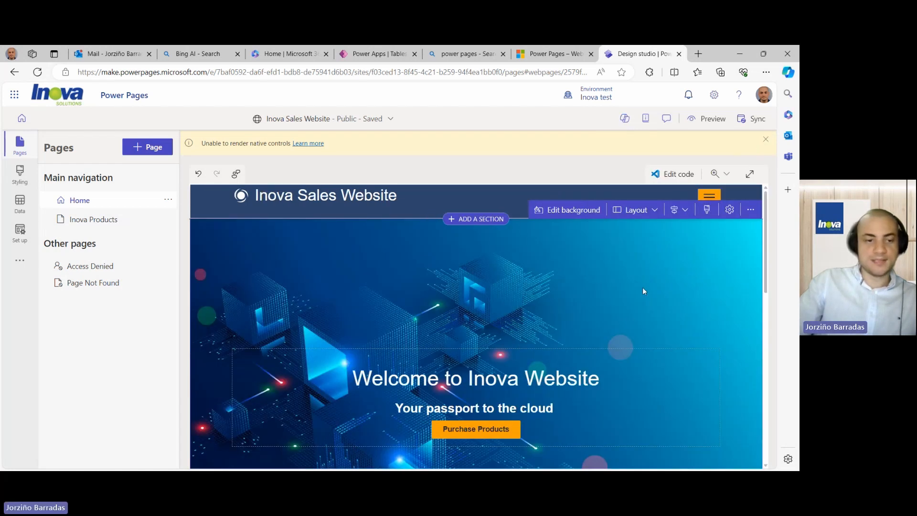
scroll(645, 266, "down", 1)
scroll(645, 266, "down", 2)
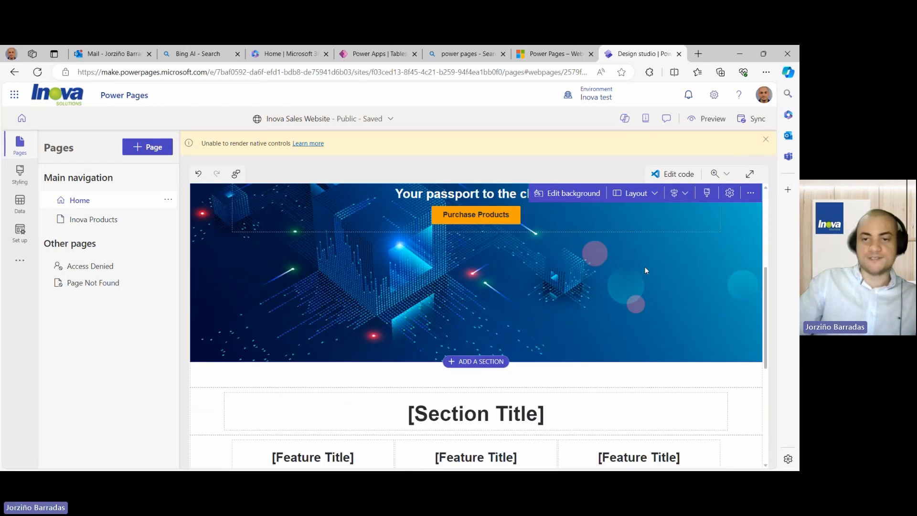
scroll(645, 267, "up", 4)
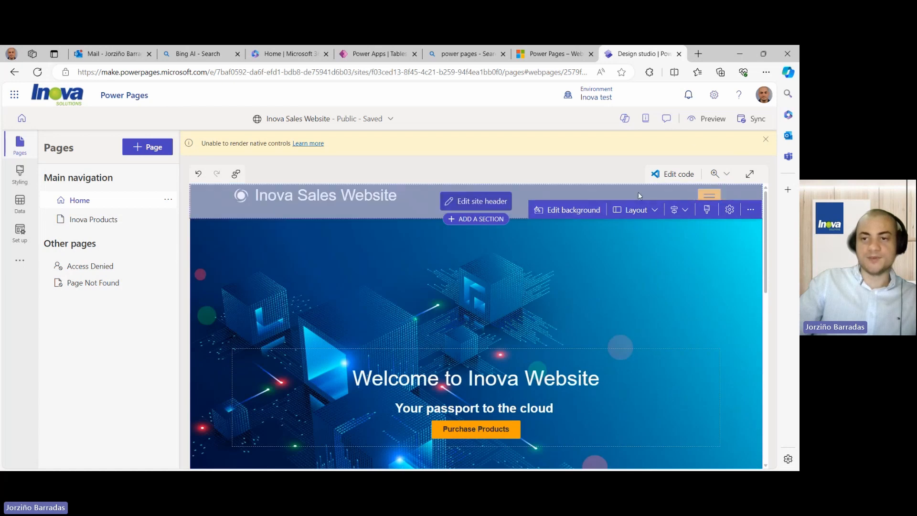
left_click(710, 120)
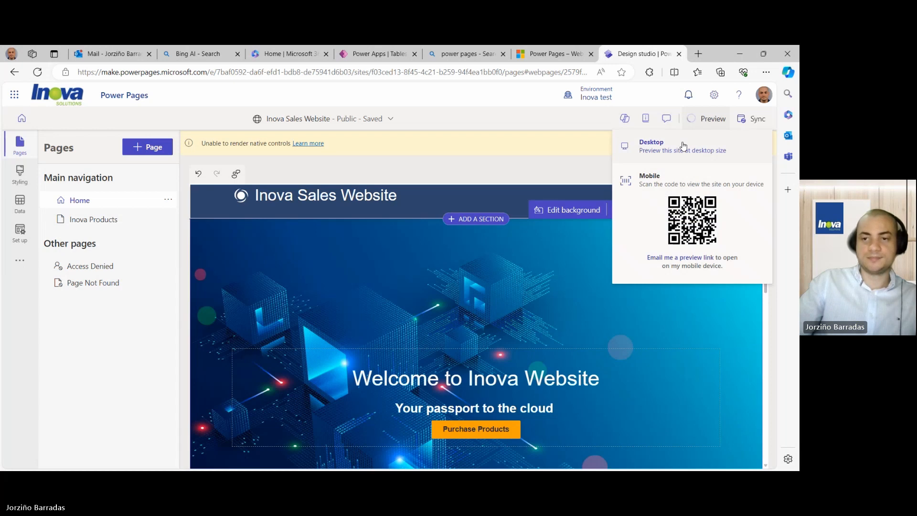
- Preview the site at desktop size, then close the preview tab
left_click(684, 146)
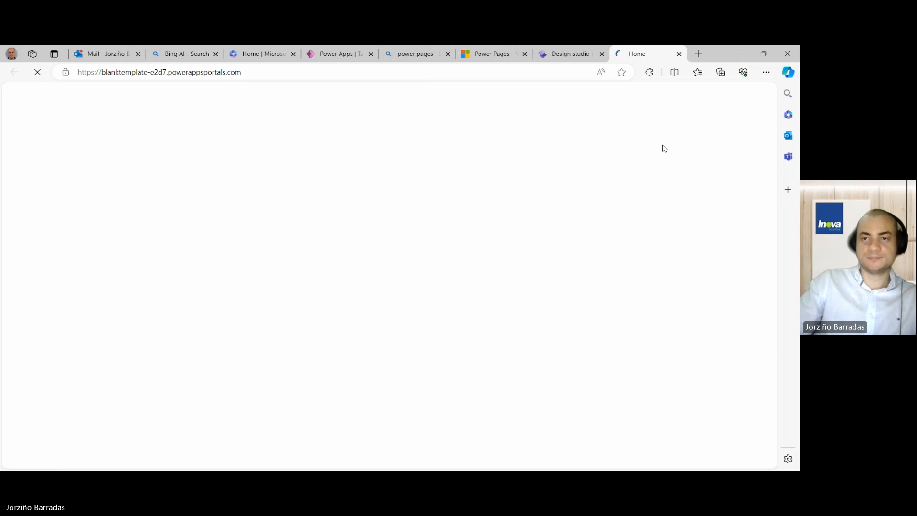
scroll(647, 191, "down", 3)
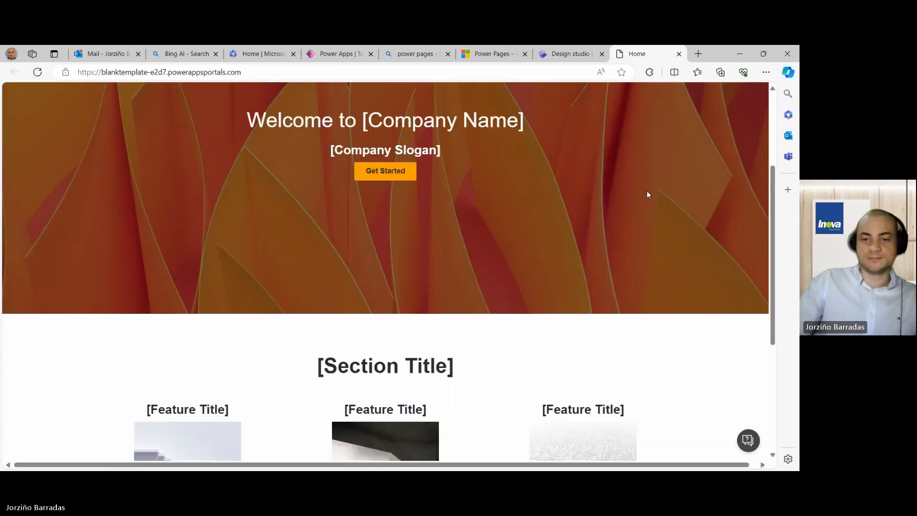
scroll(649, 184, "up", 3)
left_click(568, 54)
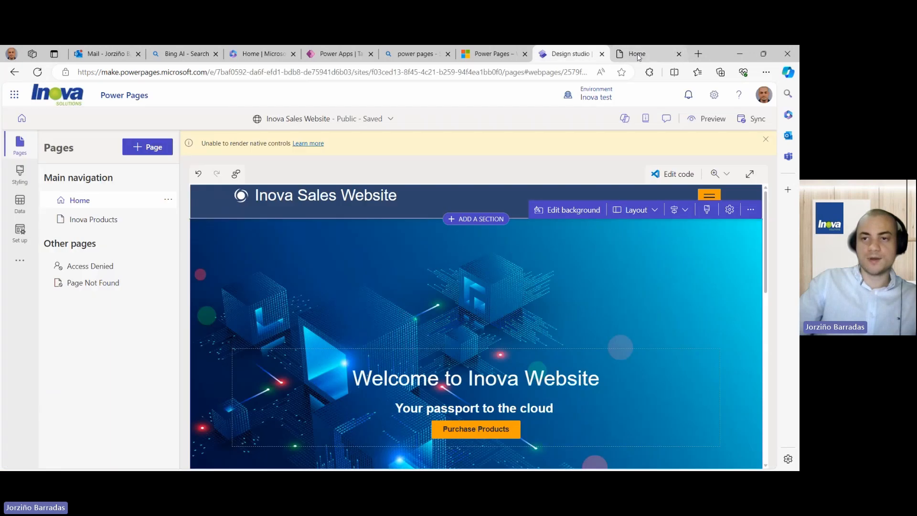
left_click(678, 54)
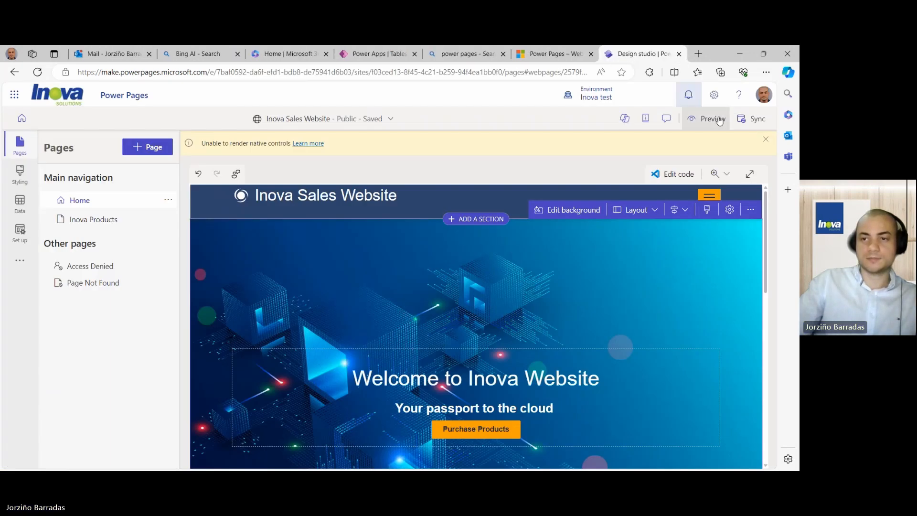
- Sync the site configuration and dismiss the anonymous data and native controls warnings
left_click(756, 123)
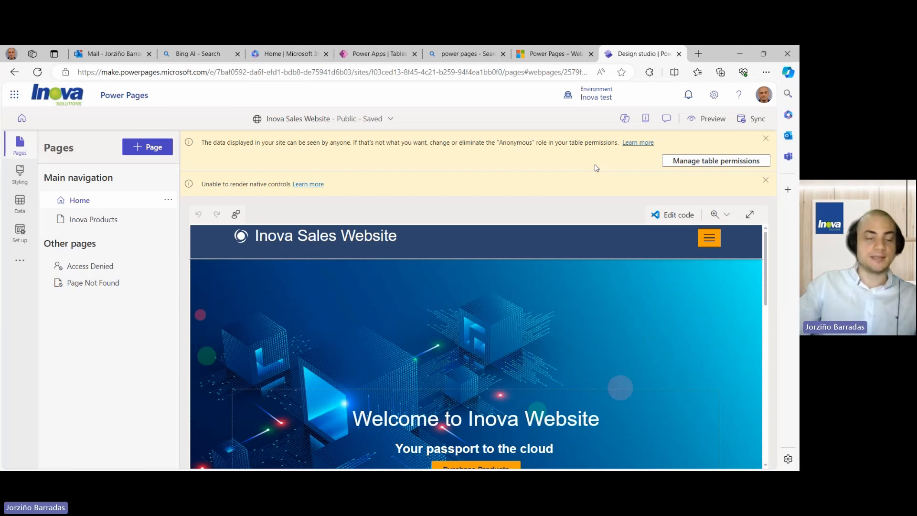
left_click(766, 138)
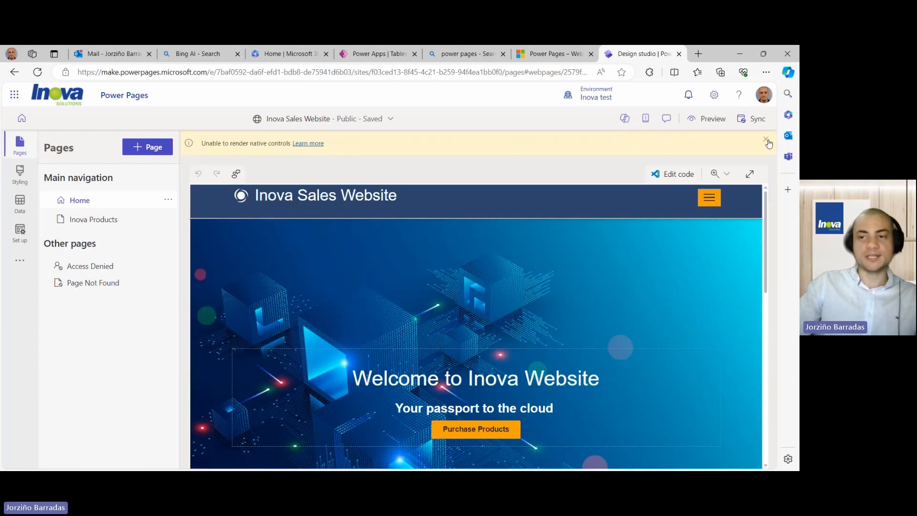
left_click(766, 140)
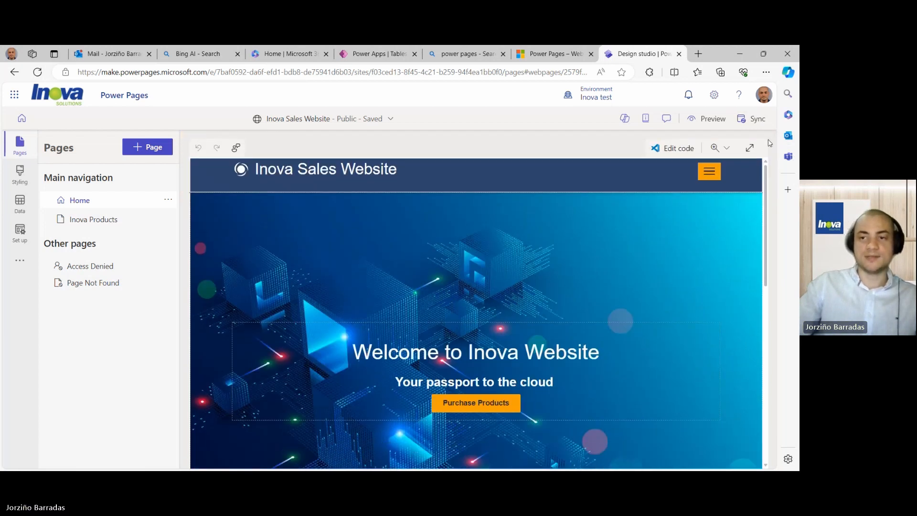
- Open the site's desktop preview in a new tab
left_click(692, 124)
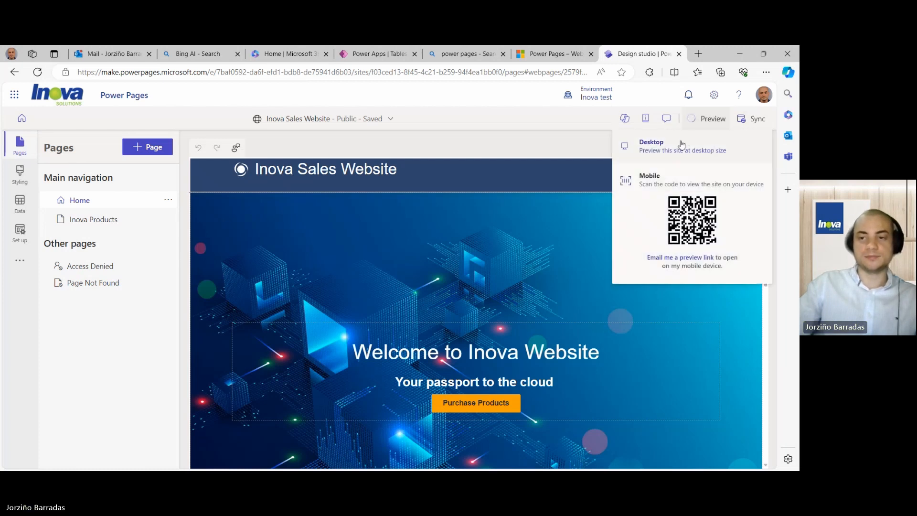
left_click(682, 144)
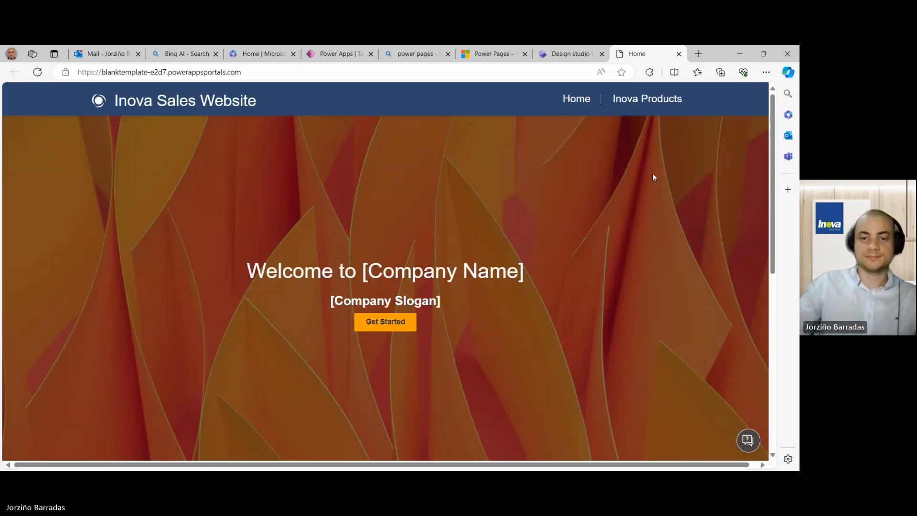
scroll(653, 177, "down", 3)
scroll(650, 181, "up", 5)
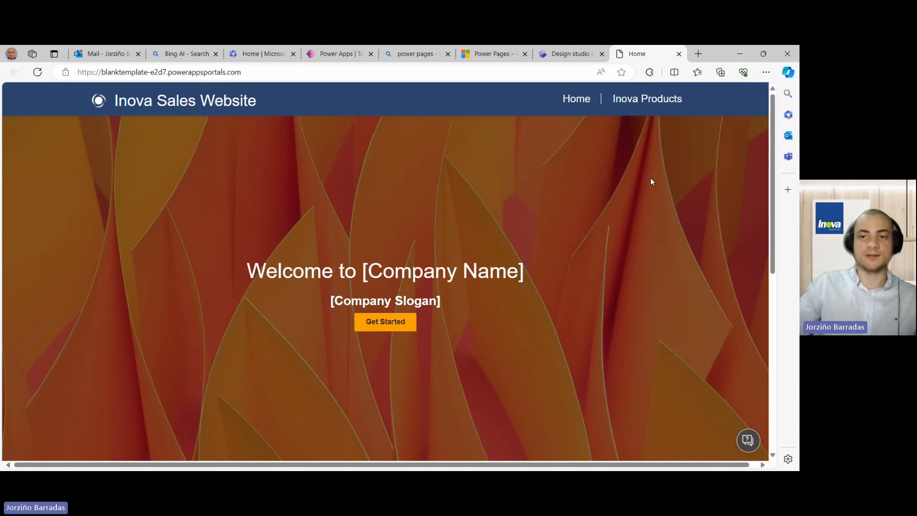
- Go to the Inova Products page and review the order form from Order ID to Product Names
left_click(654, 99)
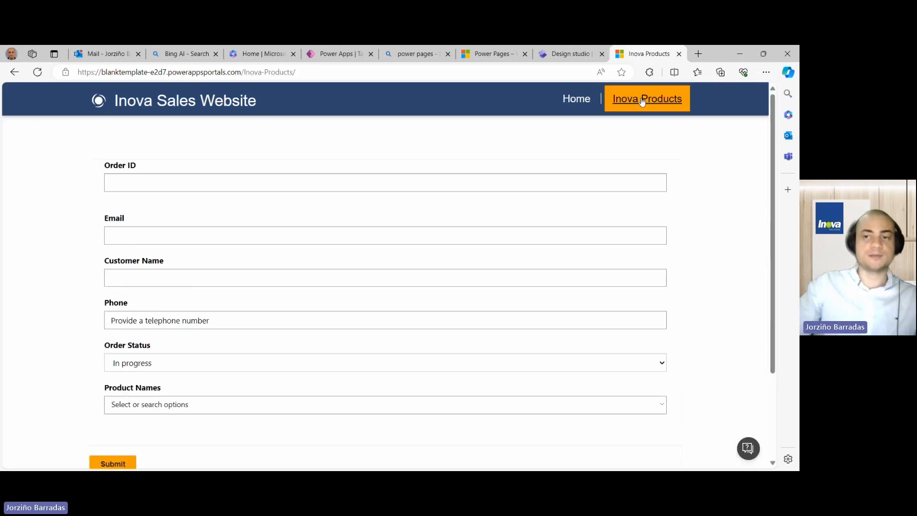
scroll(719, 242, "down", 3)
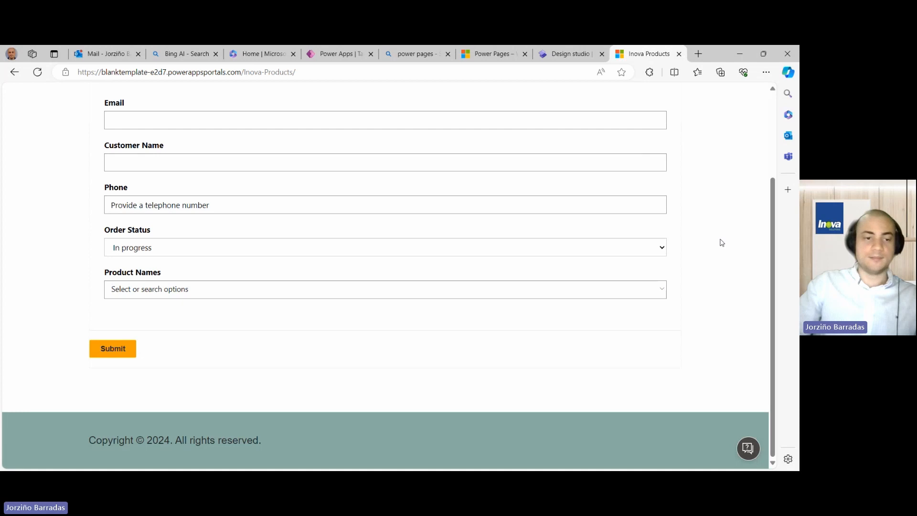
scroll(519, 241, "up", 3)
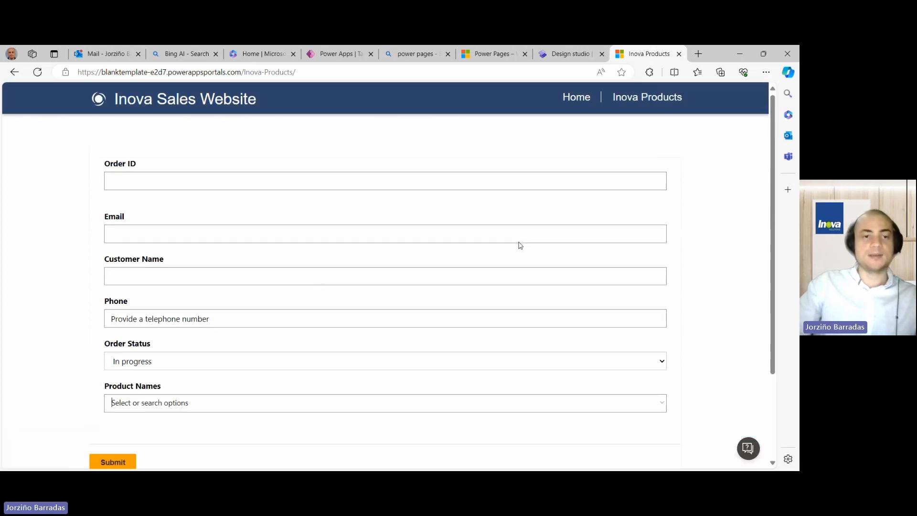
scroll(492, 243, "down", 1)
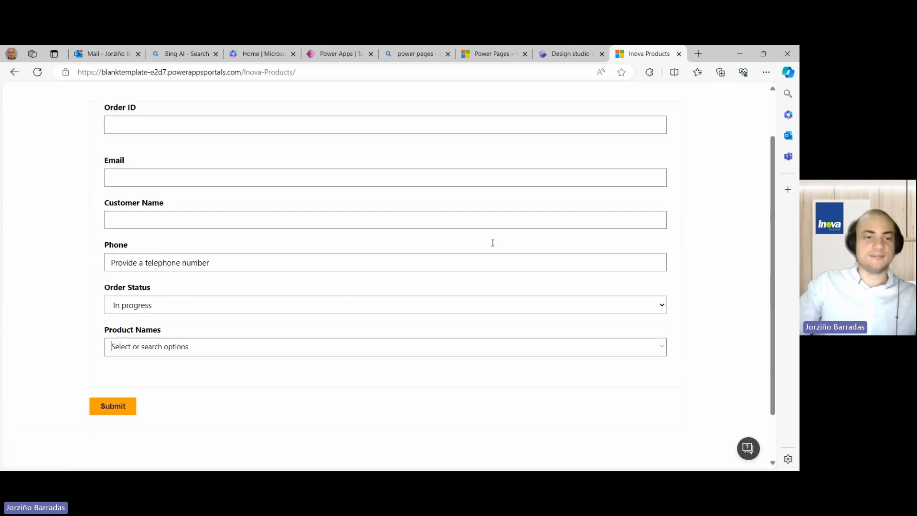
scroll(494, 246, "down", 1)
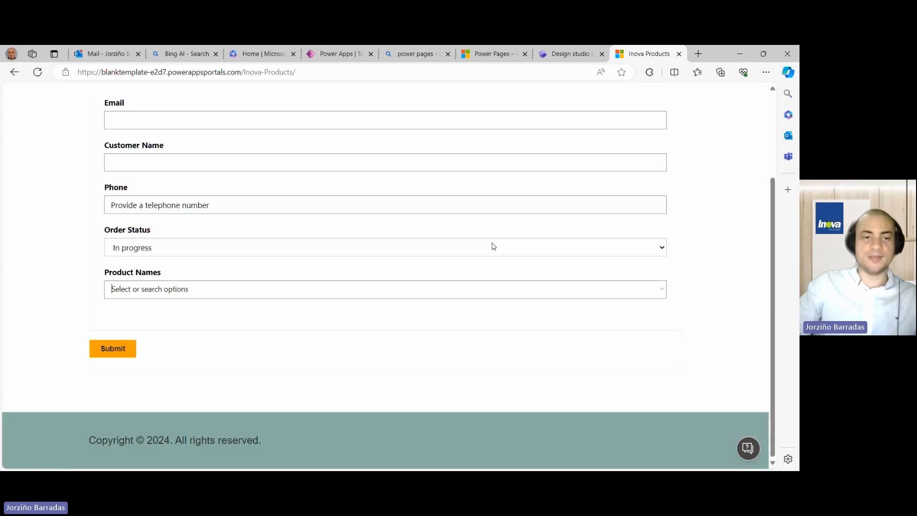
scroll(493, 246, "up", 2)
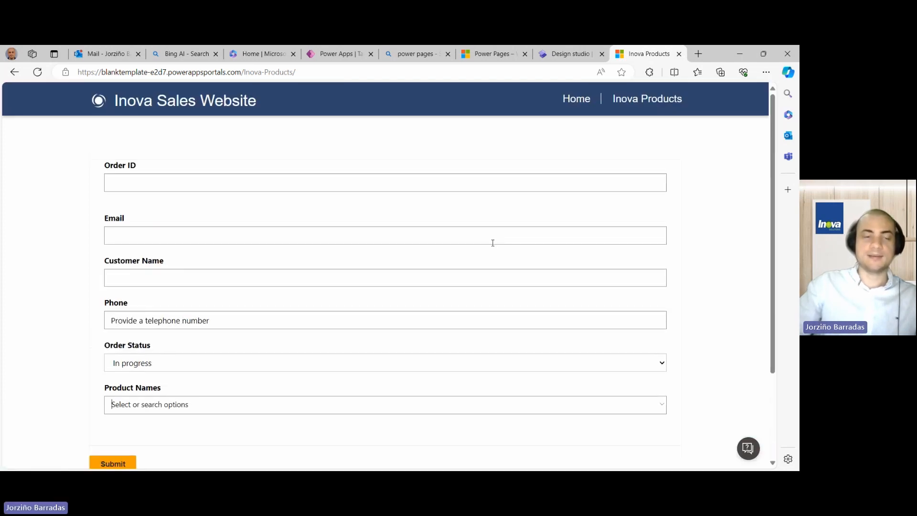
scroll(493, 242, "down", 1)
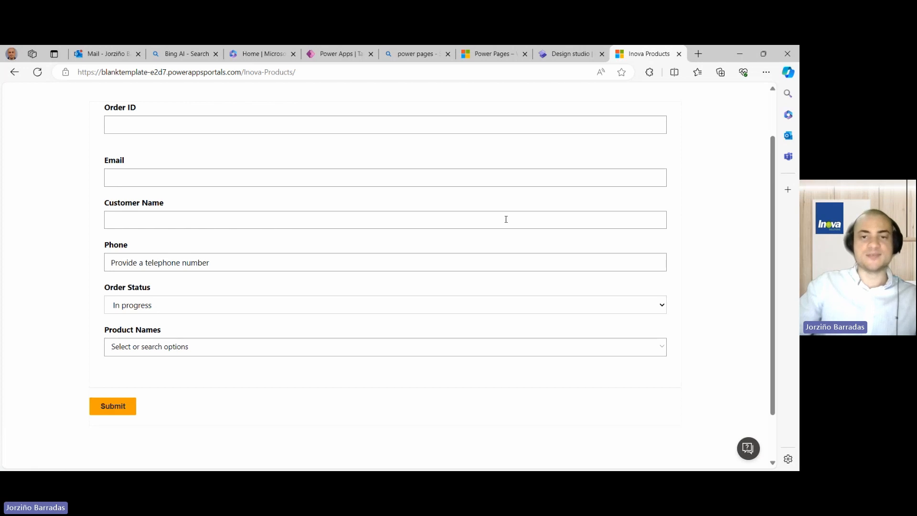
scroll(506, 217, "up", 1)
scroll(506, 222, "down", 2)
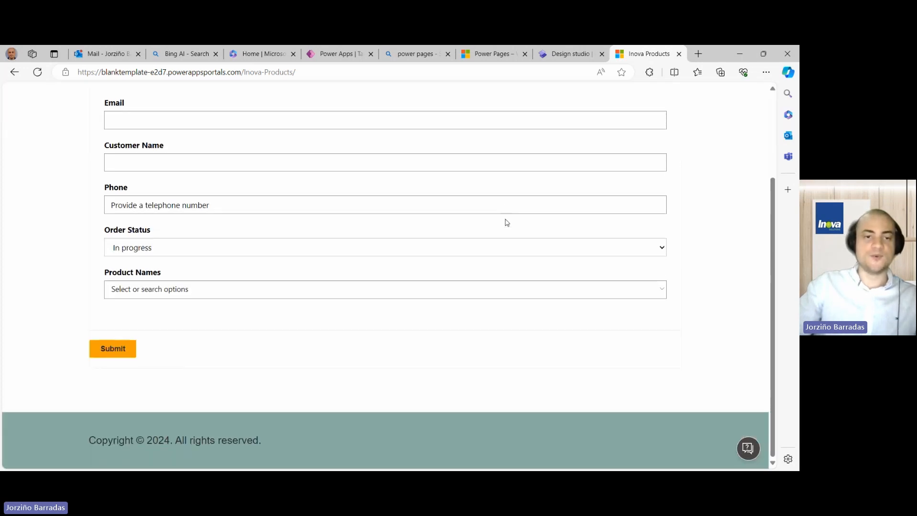
scroll(507, 222, "up", 1)
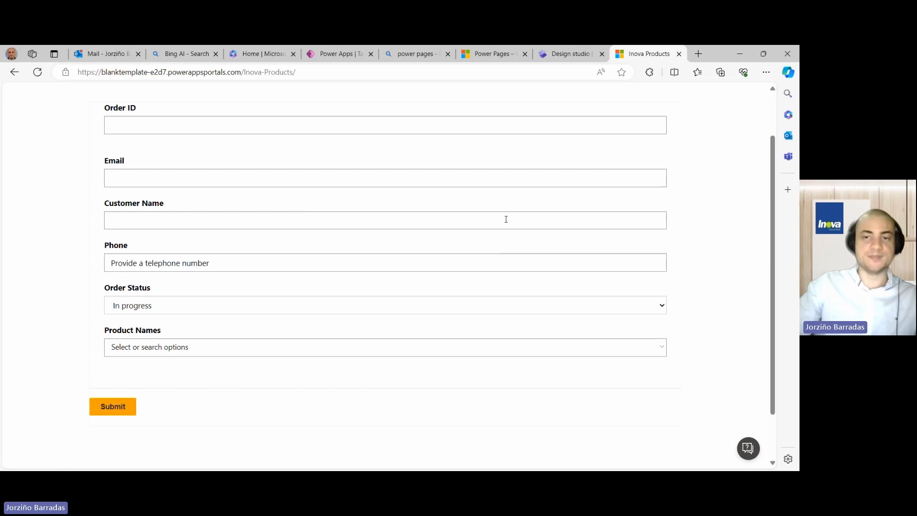
scroll(506, 221, "up", 1)
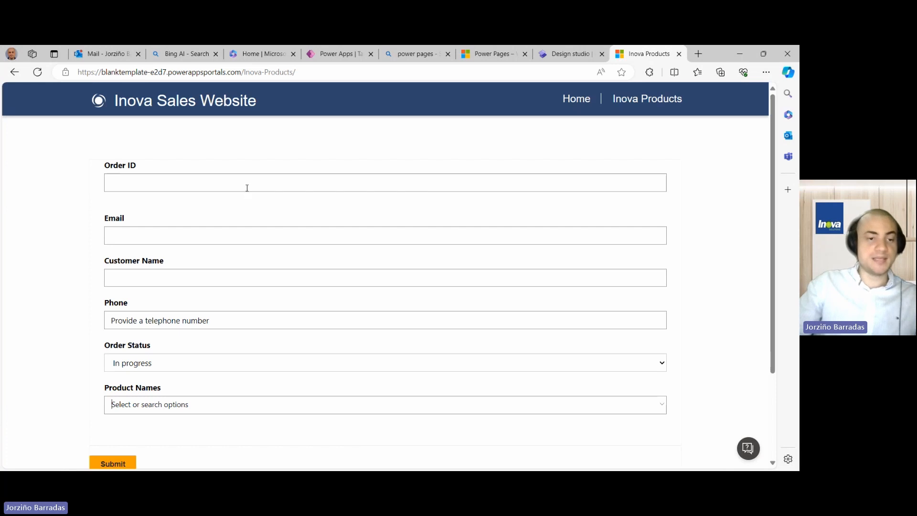
scroll(230, 208, "down", 2)
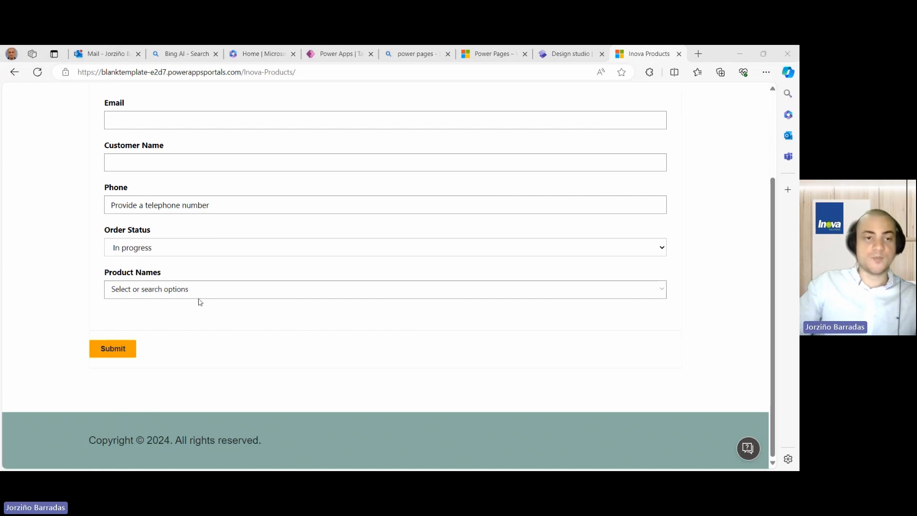
scroll(200, 302, "up", 2)
left_click(151, 237)
scroll(151, 236, "down", 2)
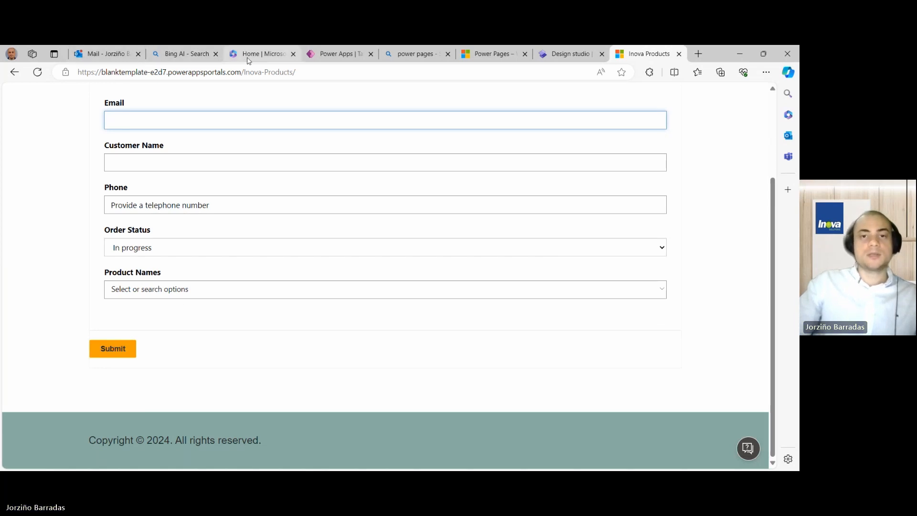
- Reread the five automation requirements in the Outlook email, then return to the Bing AI results
left_click(106, 56)
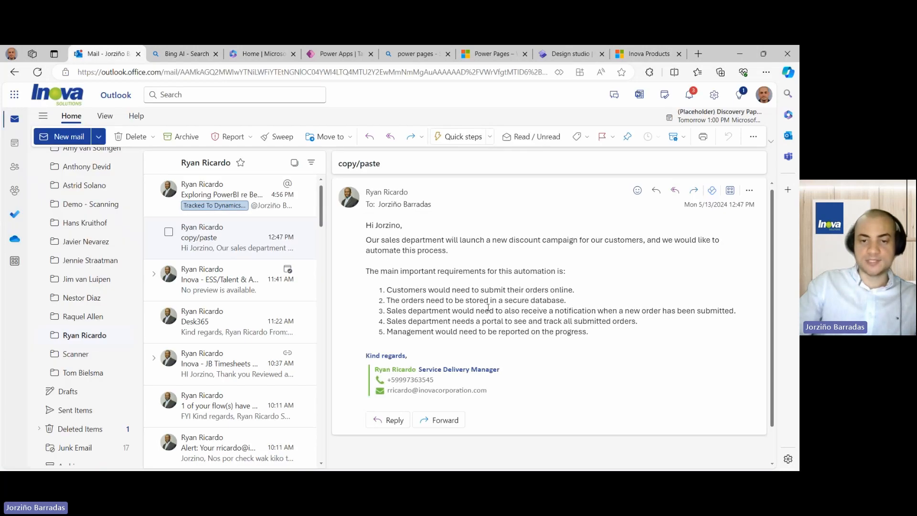
left_click_drag(385, 290, 629, 273)
scroll(403, 302, "down", 1)
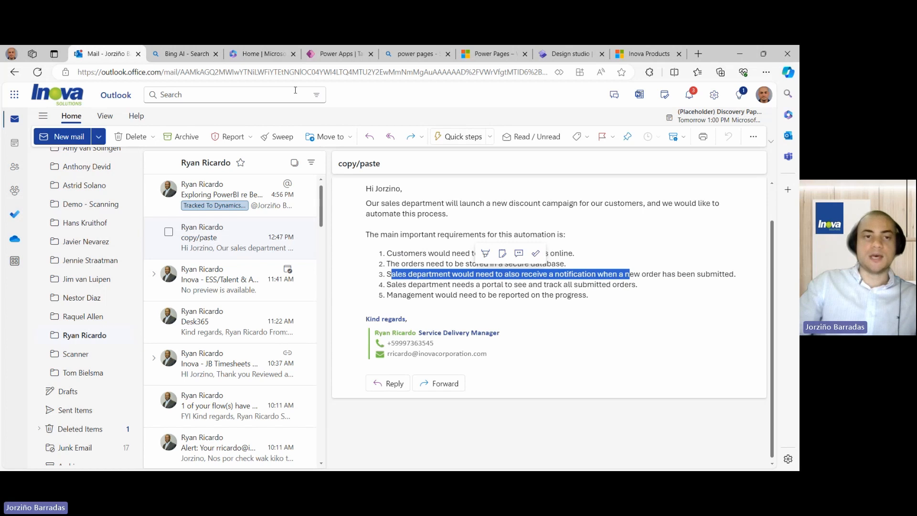
left_click(196, 57)
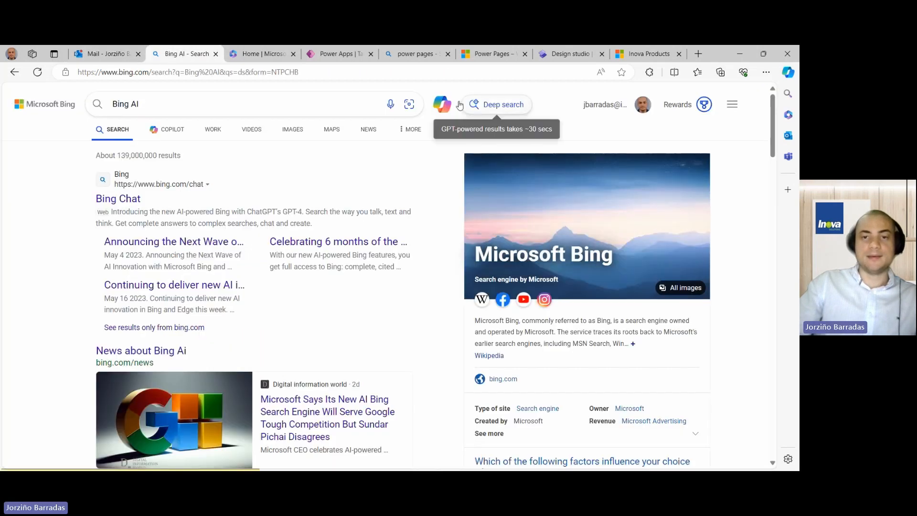
- Ask Copilot 'How to send a notification in email when a form has been submitted from my Power Pages'
left_click(442, 104)
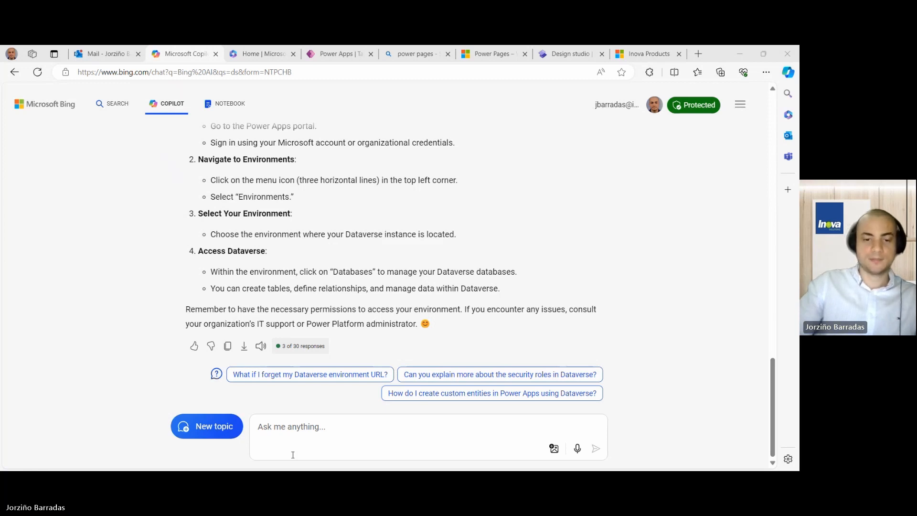
left_click(307, 433)
type("Wh")
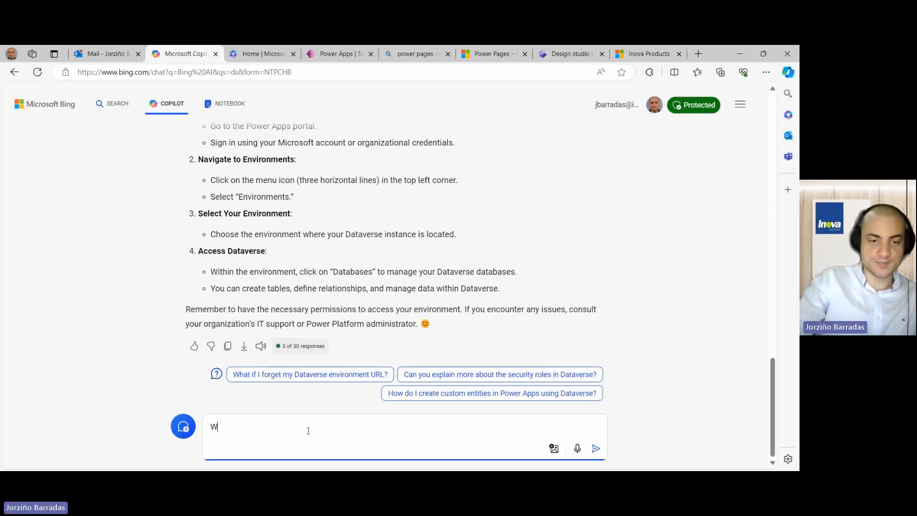
key("BackSpace")
key("BackSpace")
type("How ")
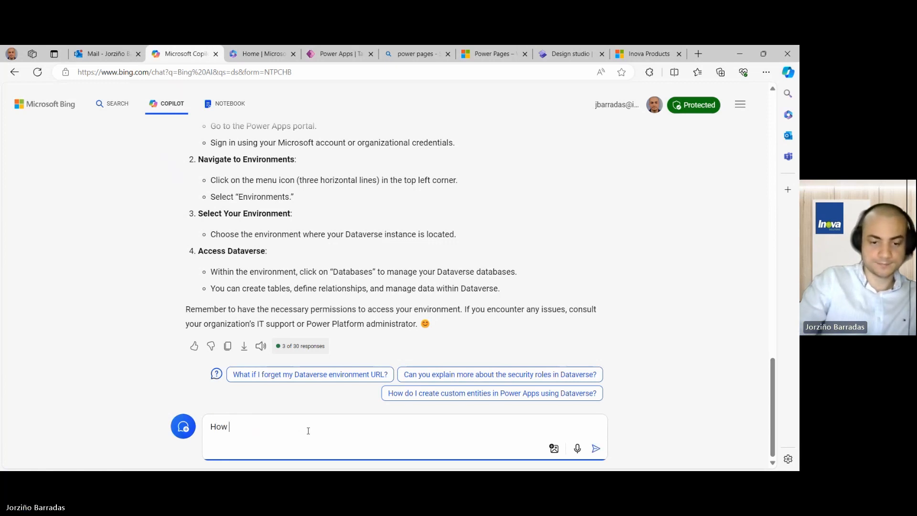
type("to send a n")
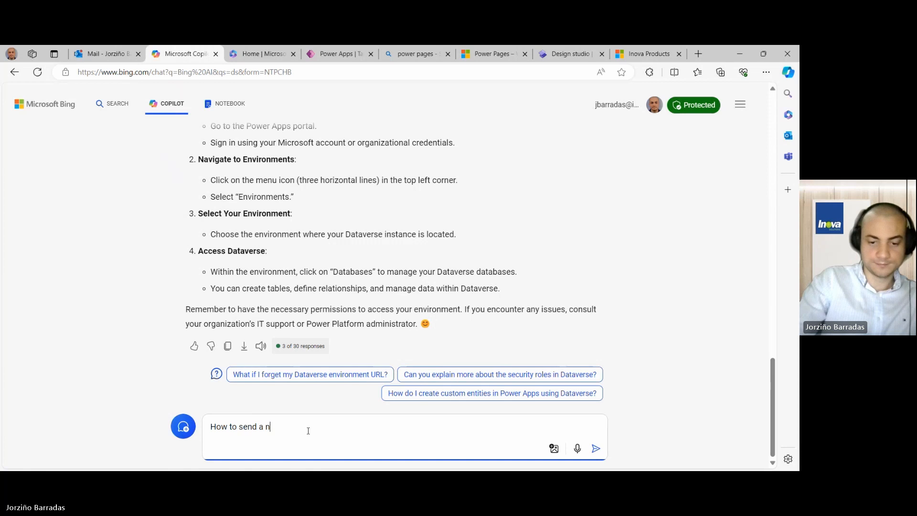
type("otification")
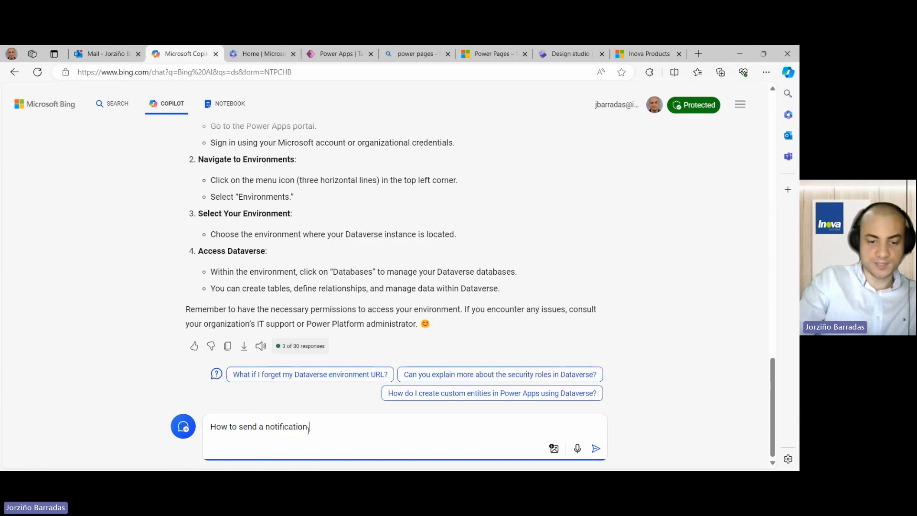
type(" when a f")
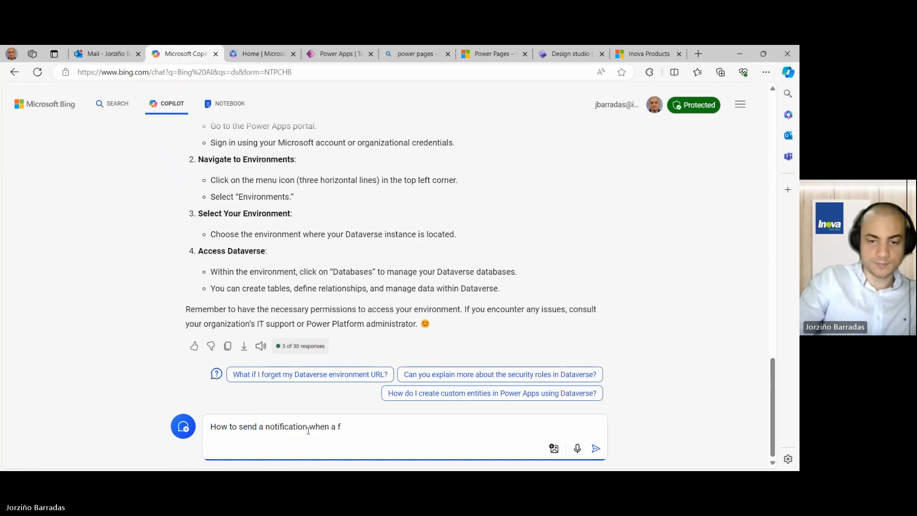
key("BackSpace")
key("BackSpace")
key("BackSpace")
key("BackSpace")
key("BackSpace")
key("BackSpace")
key("BackSpace")
key("BackSpace")
key("BackSpace")
type("i")
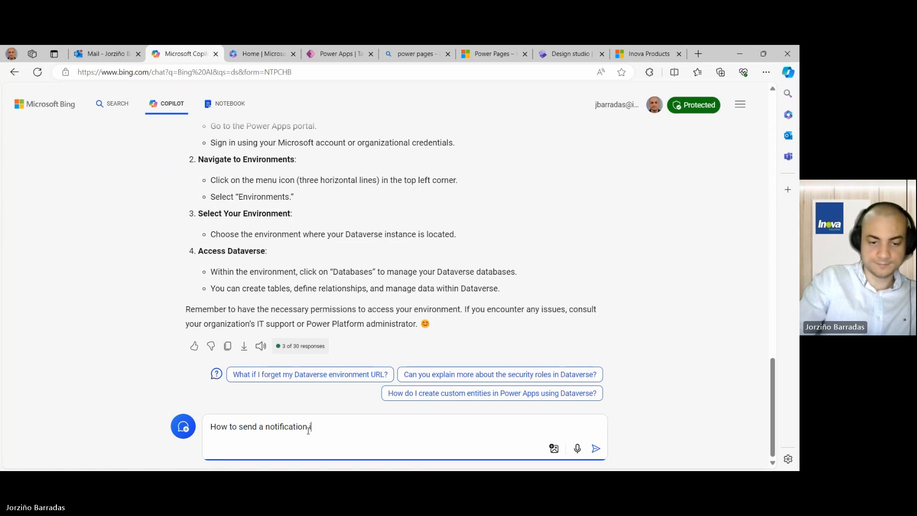
type("n email when a ")
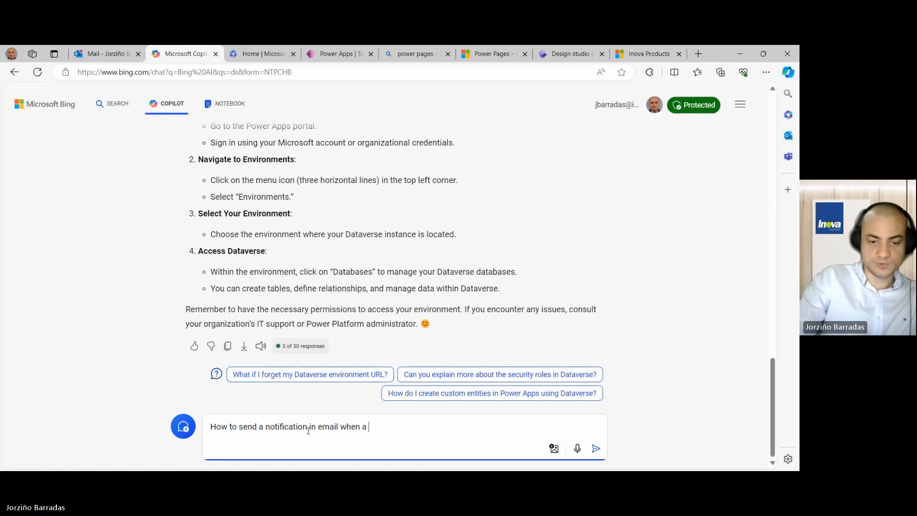
type("form has been ")
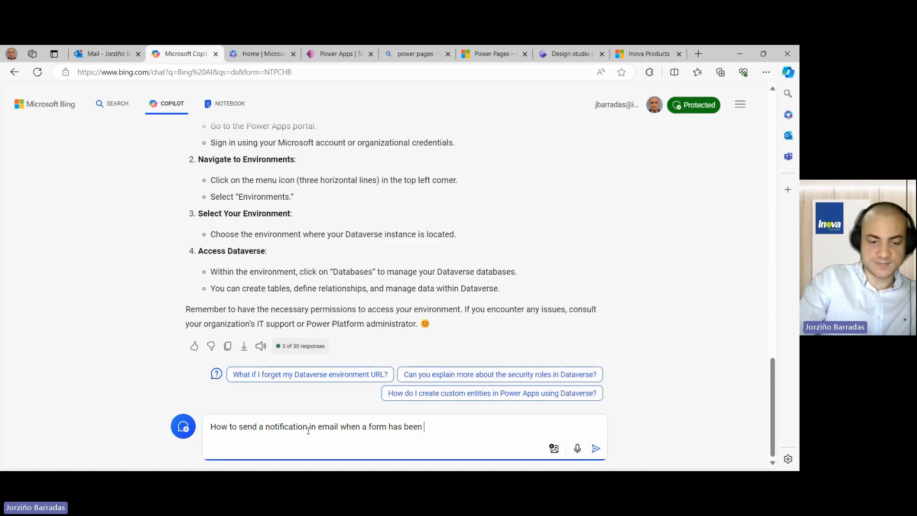
type("submityted")
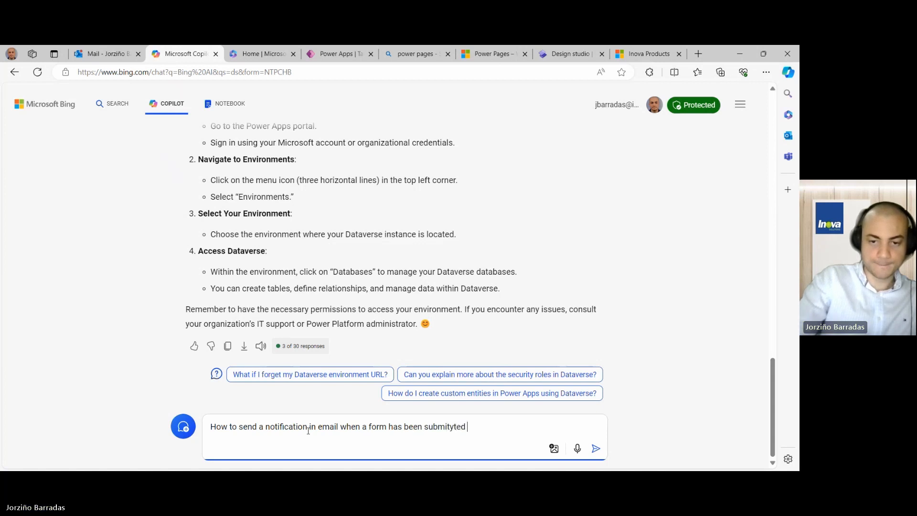
key("BackSpace")
key("BackSpace")
key("BackSpace")
key("BackSpace")
key("BackSpace")
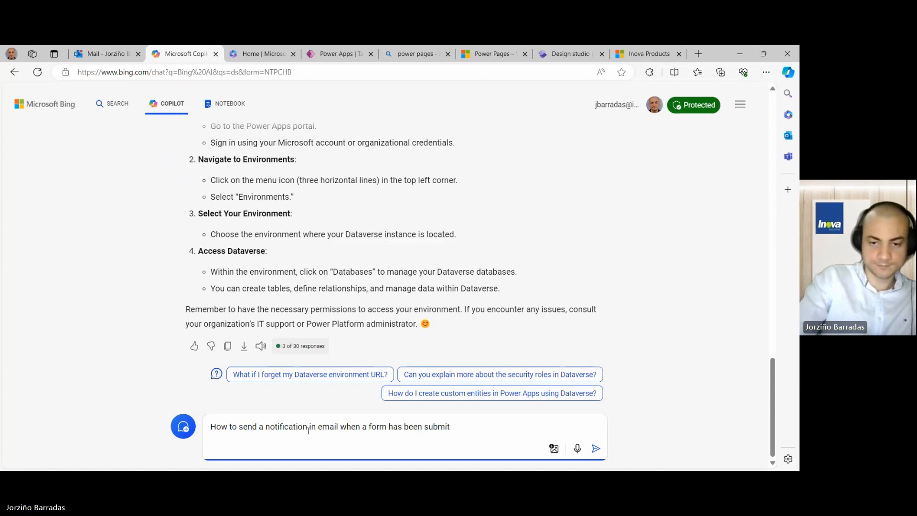
type("ted from ")
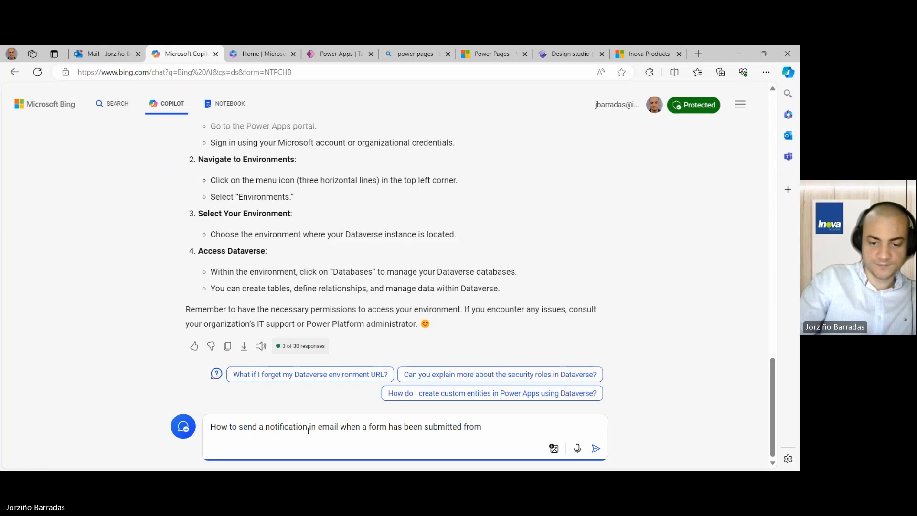
type("my Power")
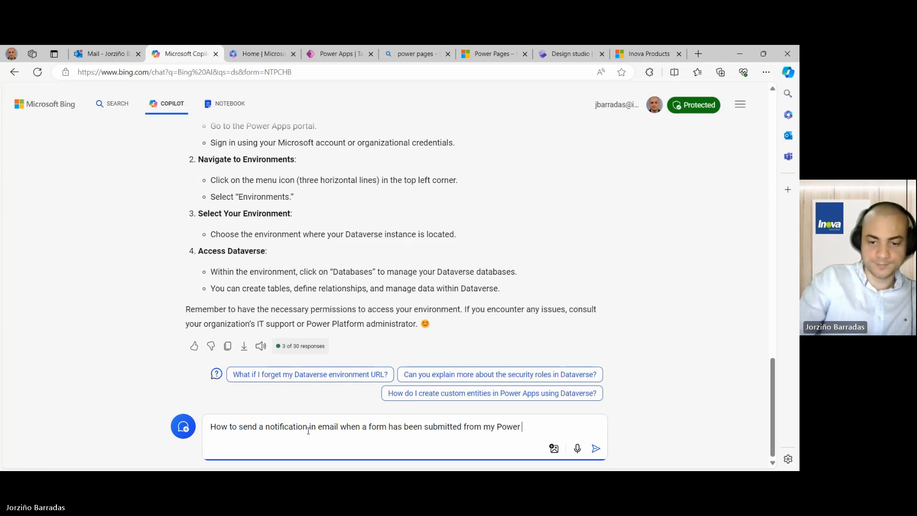
type(" Page")
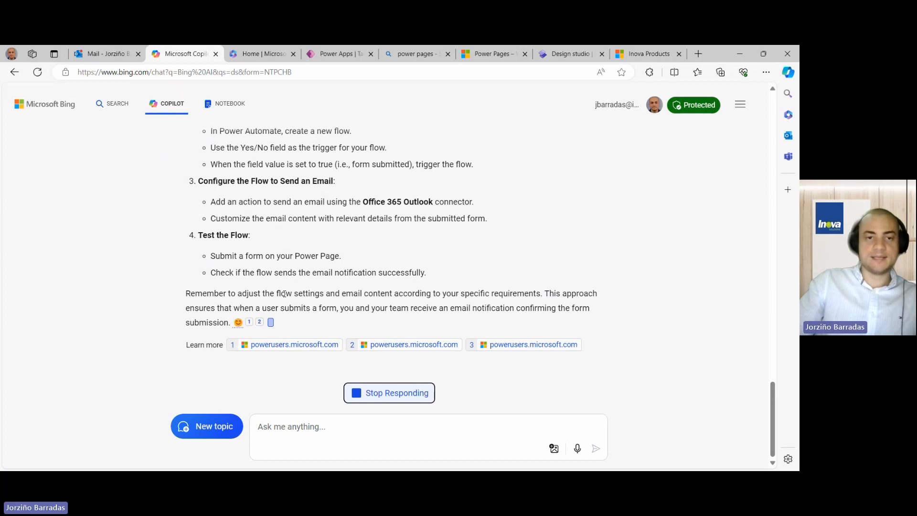
- Read Copilot's four-step answer, highlighting the words Power Automate
scroll(283, 316, "up", 5)
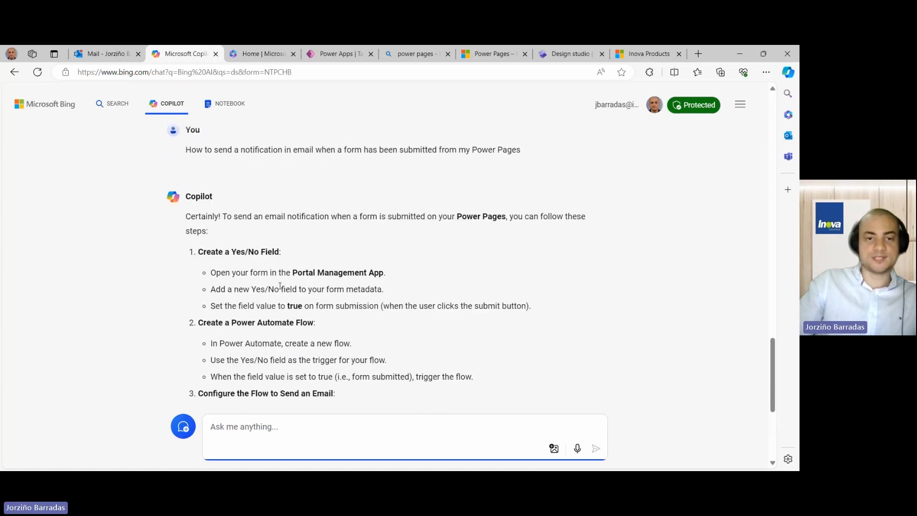
scroll(280, 258, "down", 1)
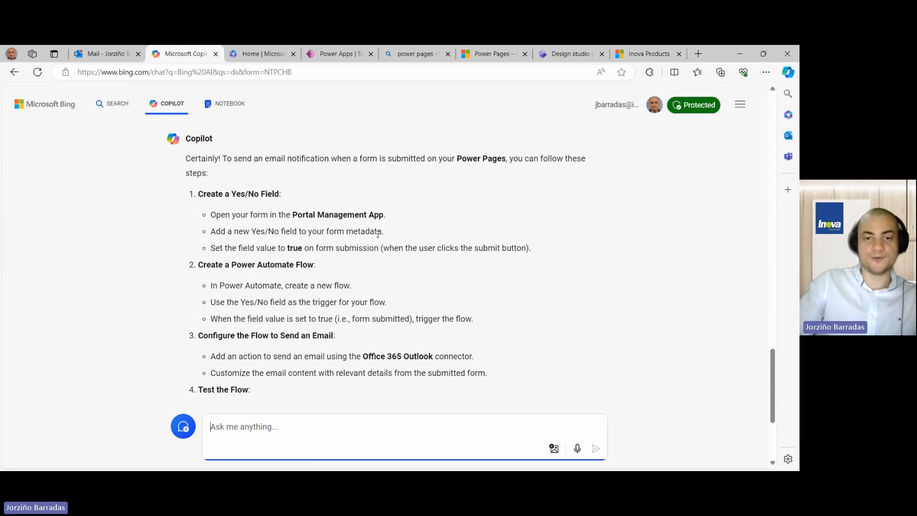
scroll(377, 233, "down", 1)
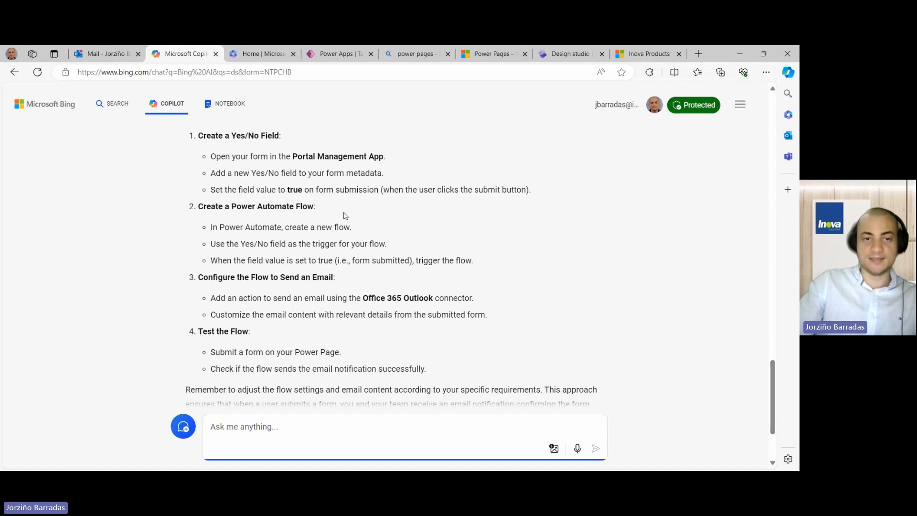
scroll(345, 215, "down", 2)
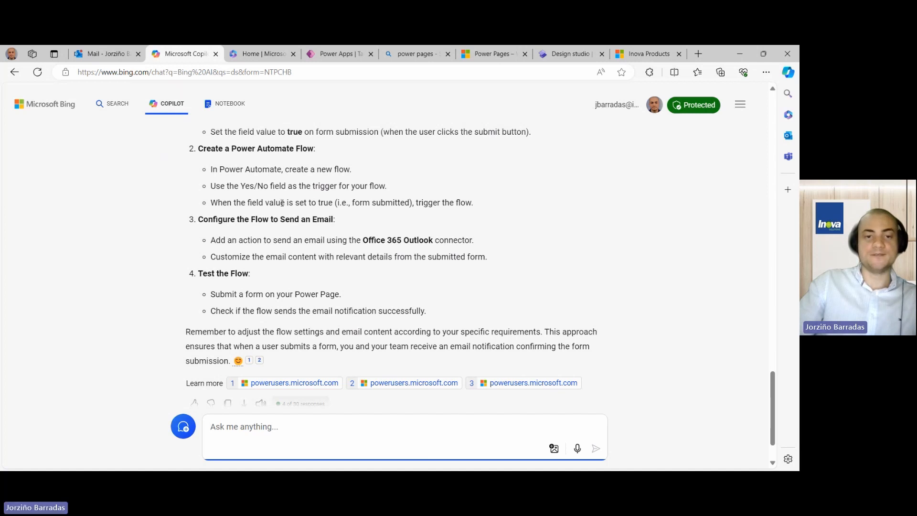
scroll(387, 222, "up", 1)
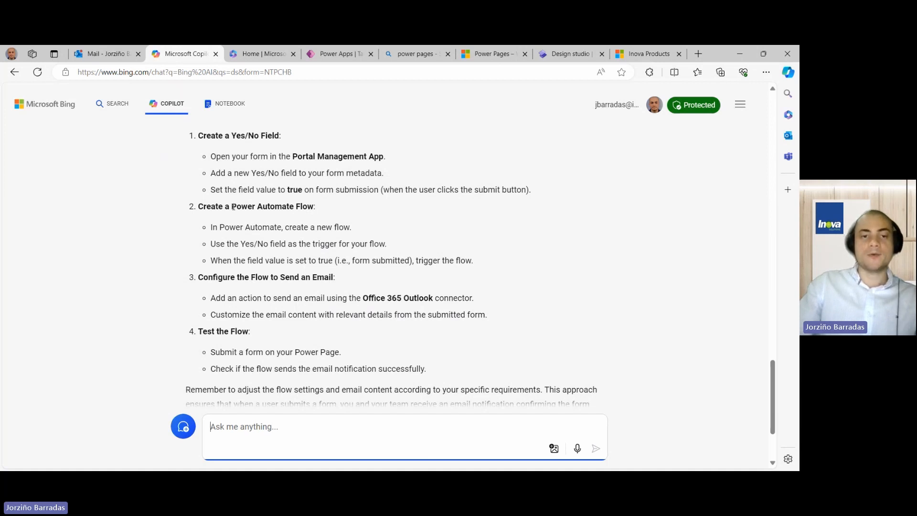
left_click_drag(233, 206, 294, 206)
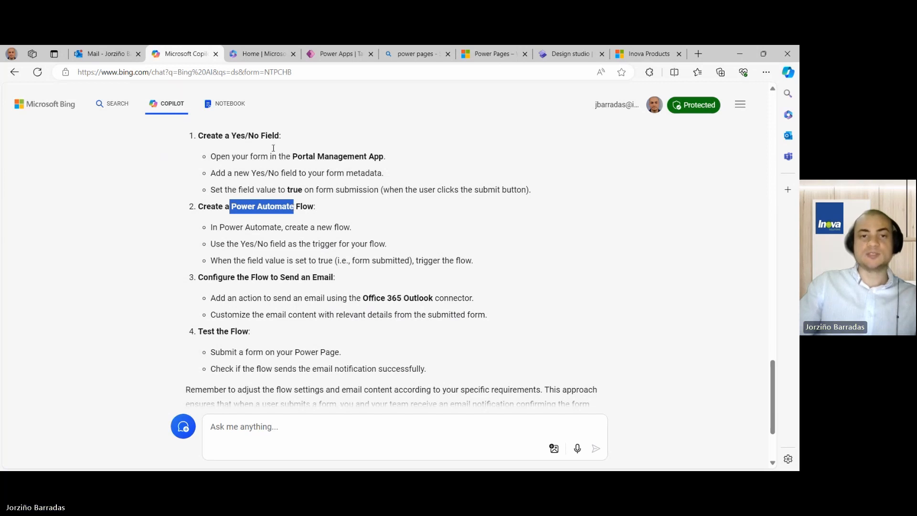
- Launch Power Automate from the Microsoft 365 app launcher and focus its Copilot description box
left_click(249, 55)
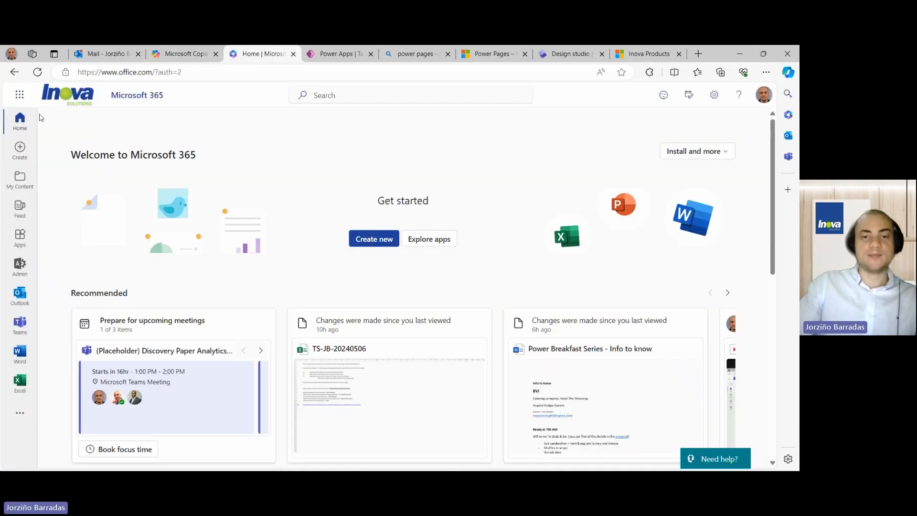
left_click(22, 98)
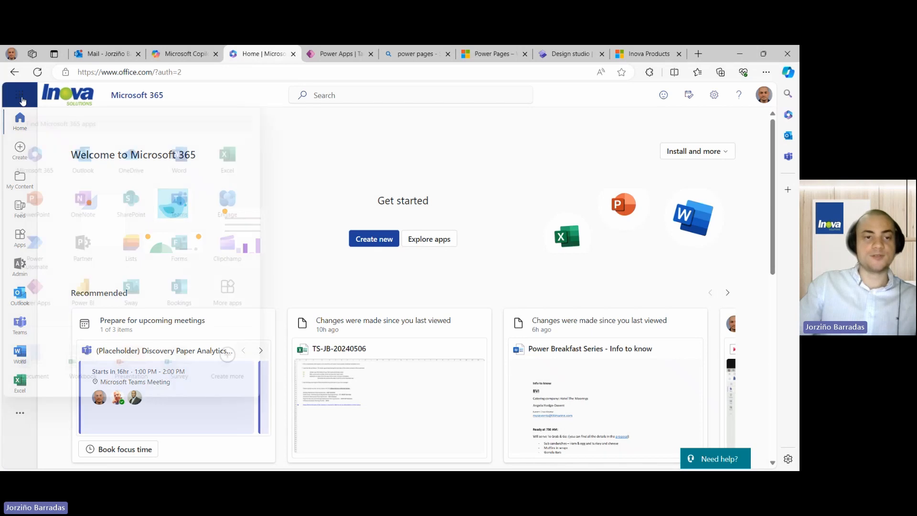
left_click(38, 251)
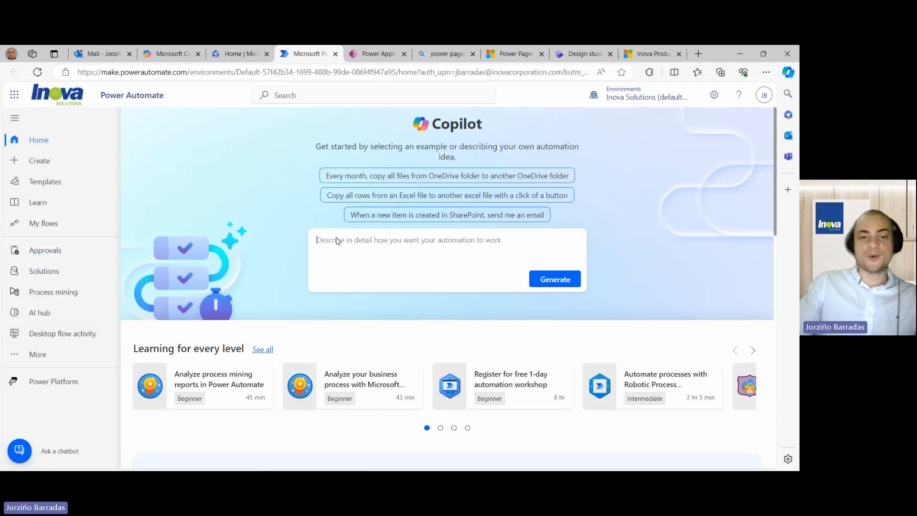
left_click(337, 241)
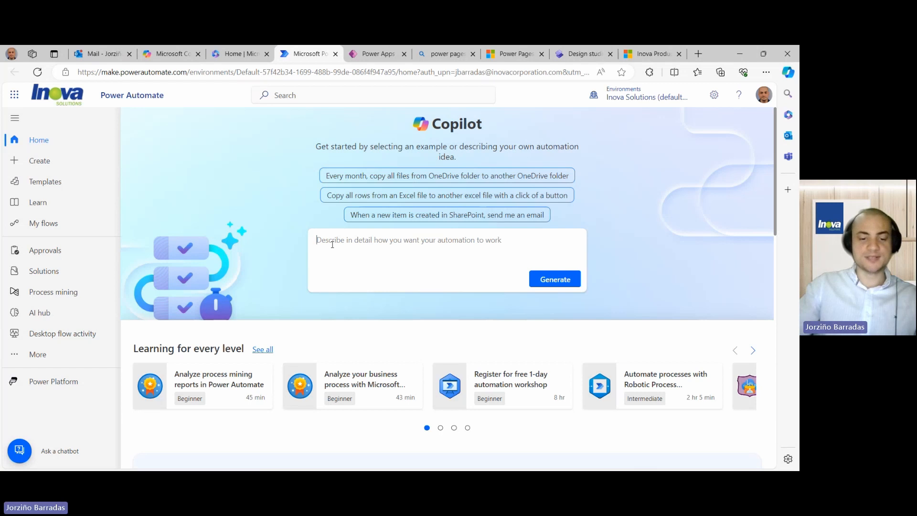
- Paste the flow description and create the suggested Dataverse row-added to Send an email flow
type("Send a notification in email when a new record is created in dataverse")
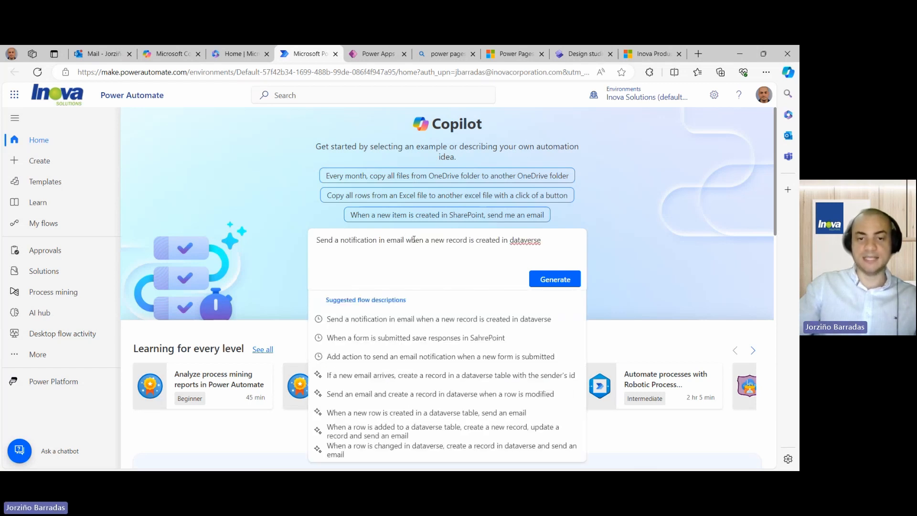
left_click(560, 280)
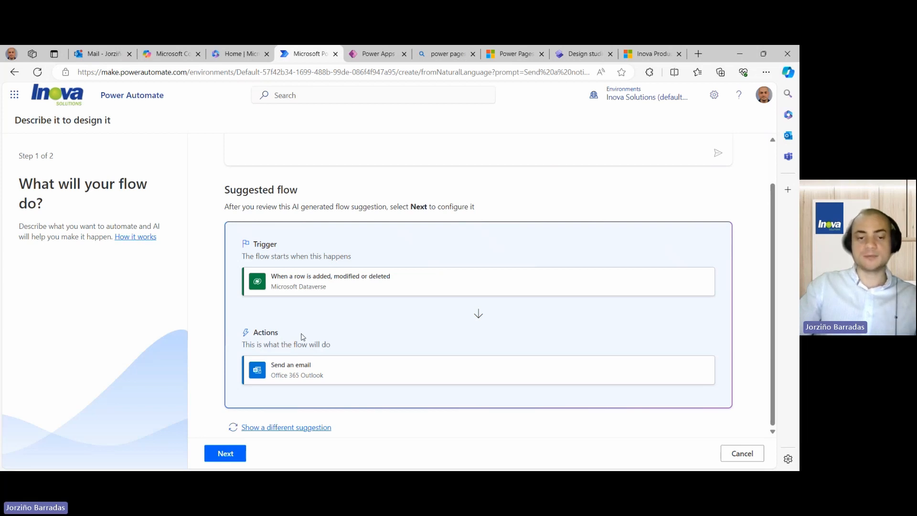
left_click(225, 453)
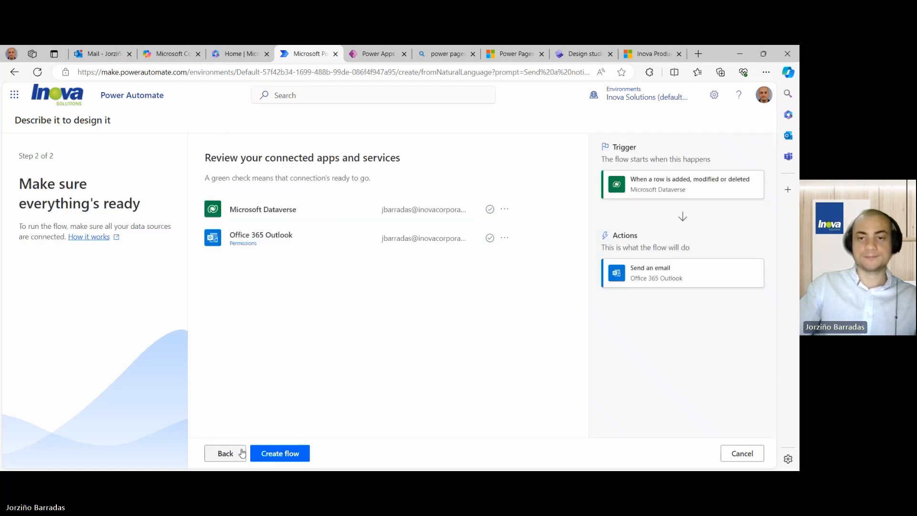
left_click(286, 454)
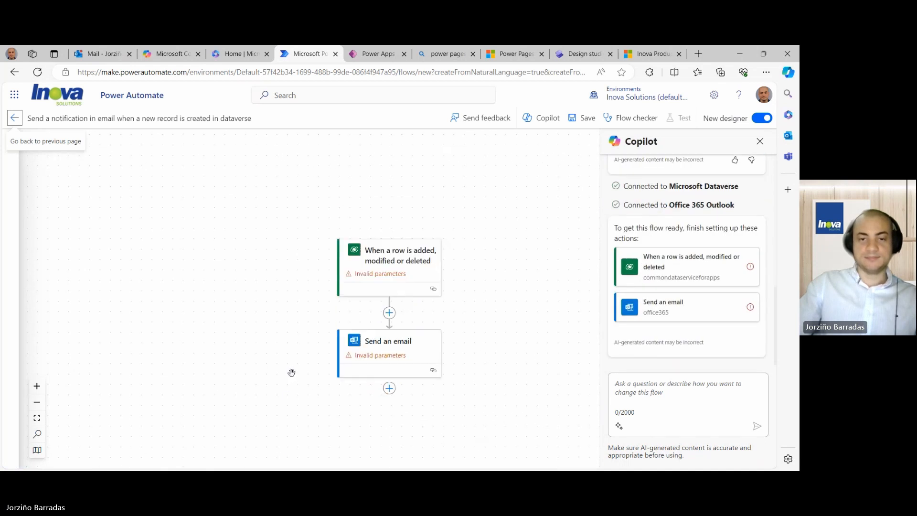
- Open the Dataverse trigger's parameters and scroll through the Table Name list
left_click(399, 261)
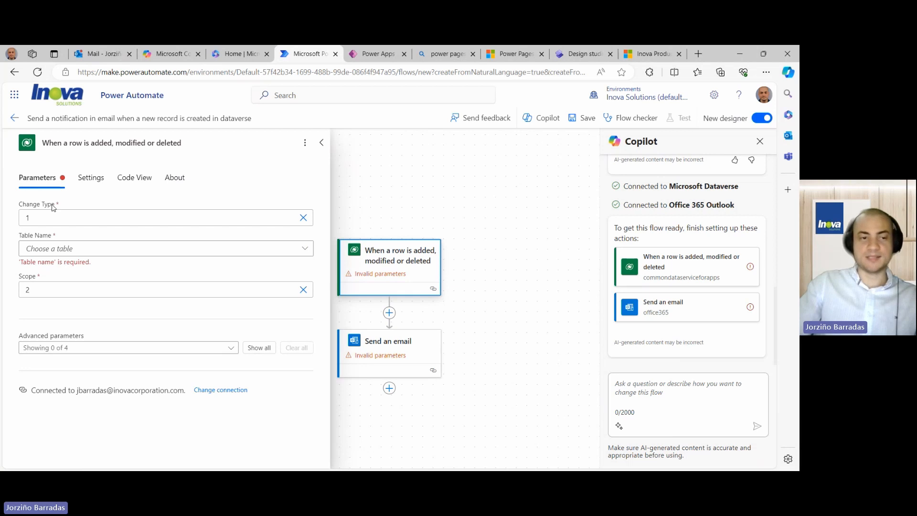
left_click_drag(19, 235, 50, 235)
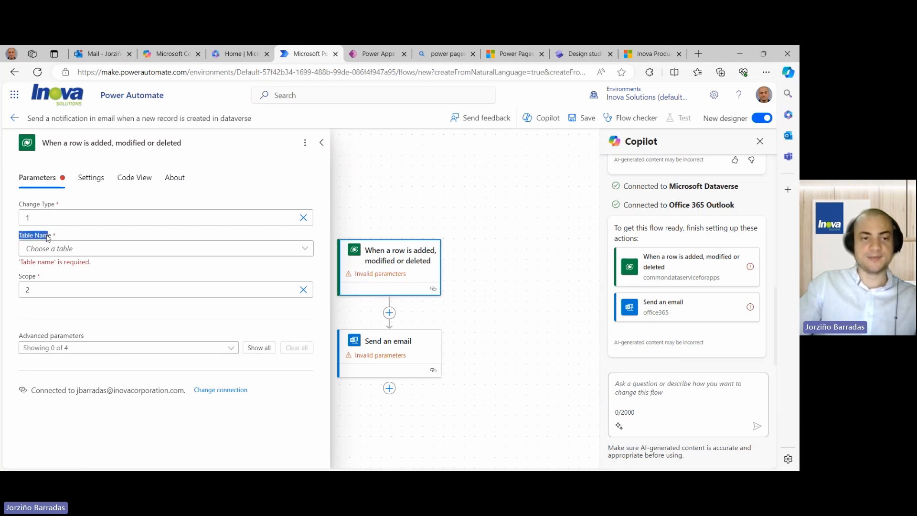
left_click(305, 248)
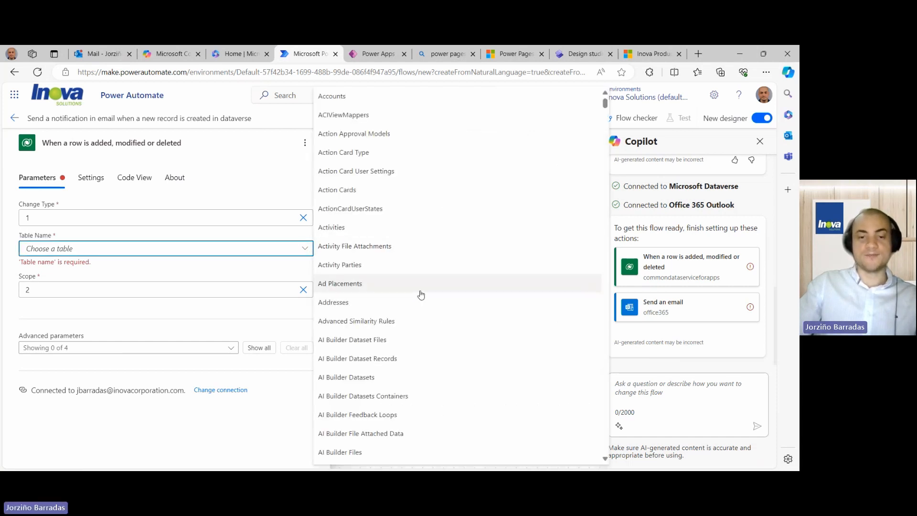
scroll(419, 293, "down", 15)
scroll(418, 299, "down", 20)
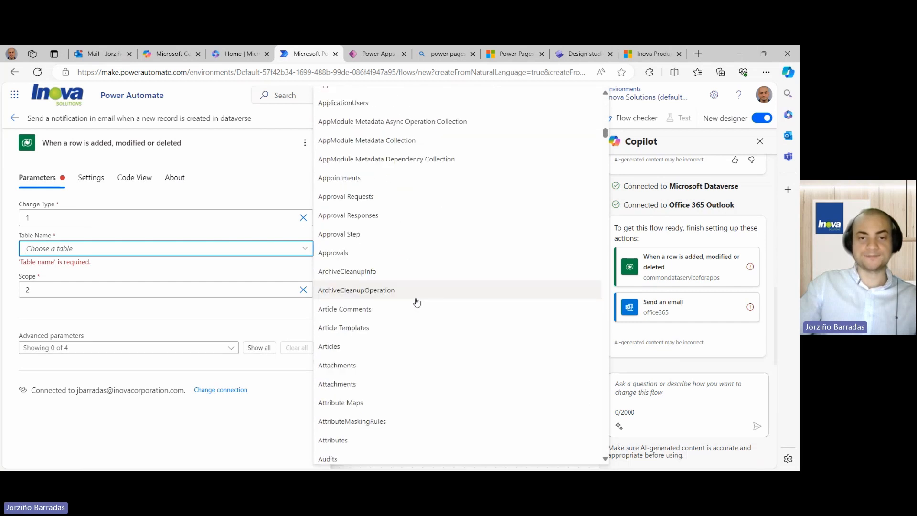
scroll(415, 311, "down", 20)
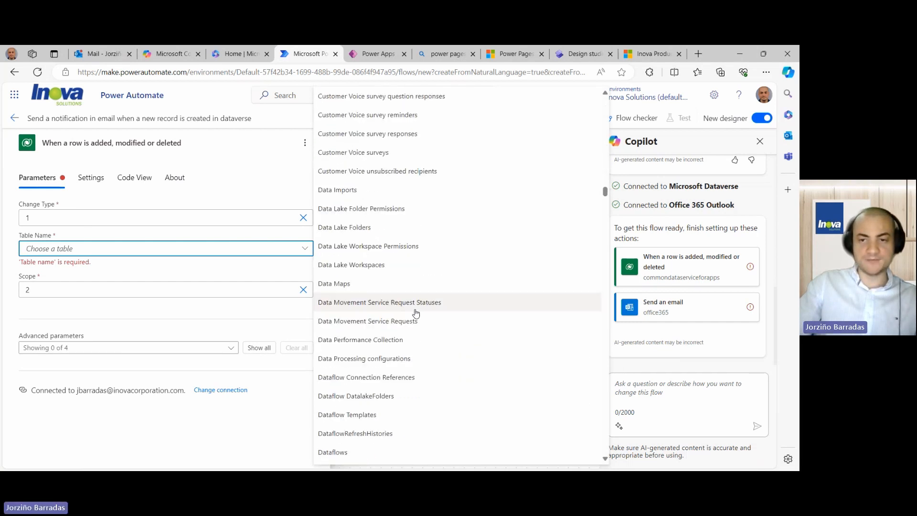
left_click_drag(605, 201, 601, 287)
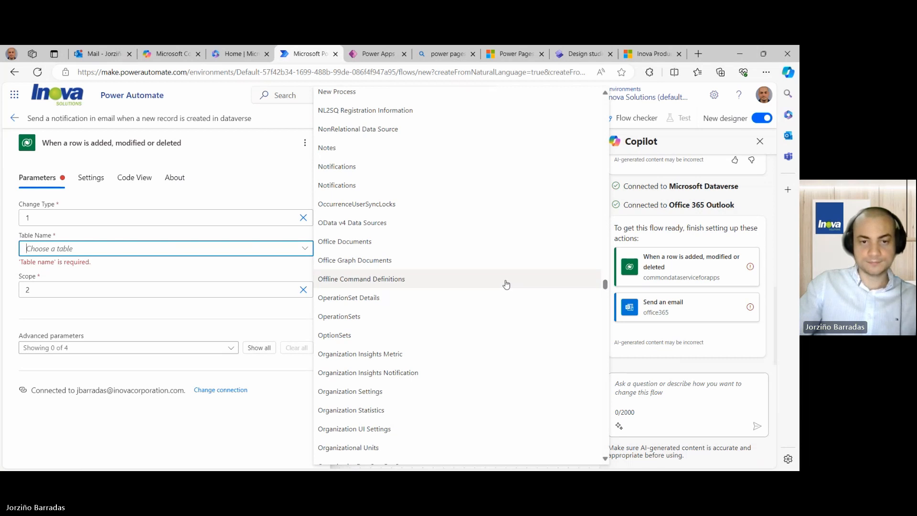
scroll(506, 284, "down", 5)
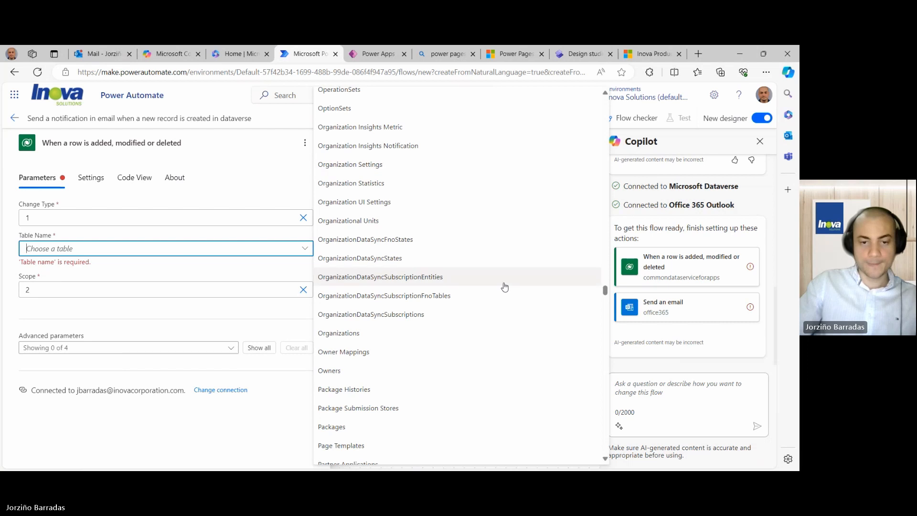
scroll(505, 287, "down", 15)
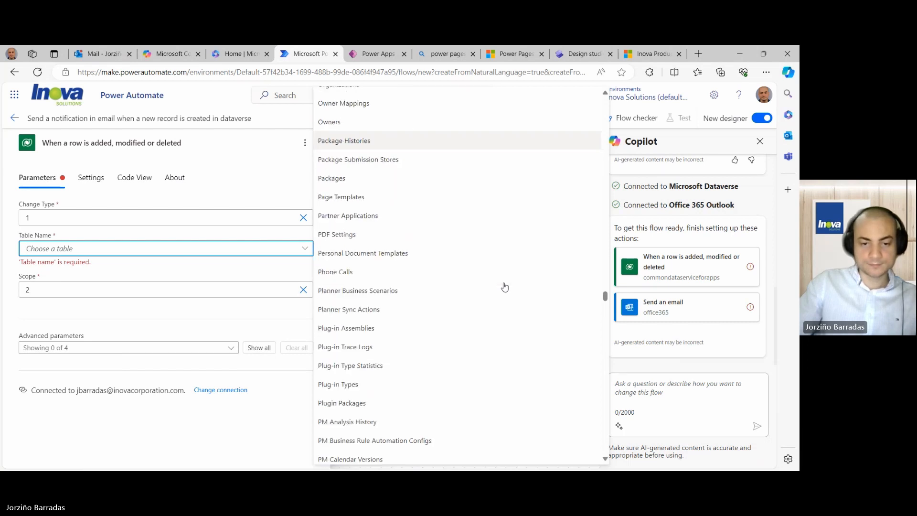
scroll(504, 286, "down", 15)
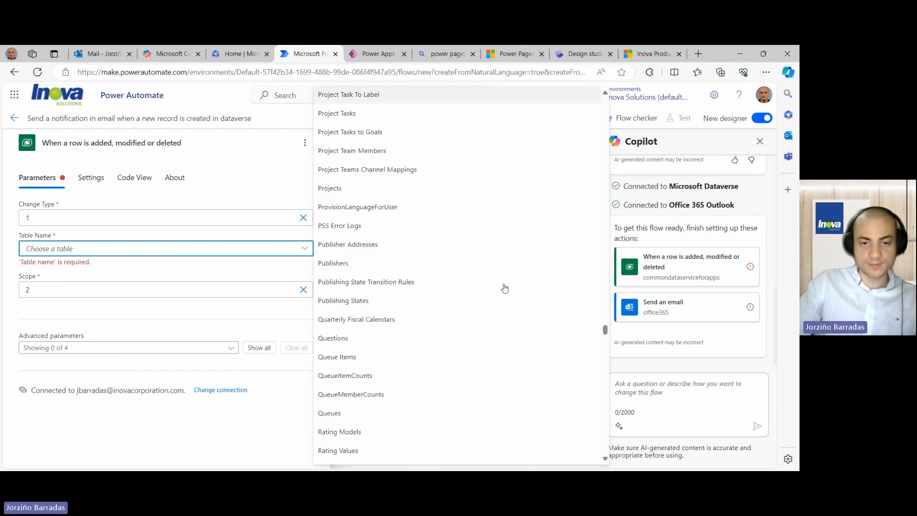
scroll(505, 288, "down", 15)
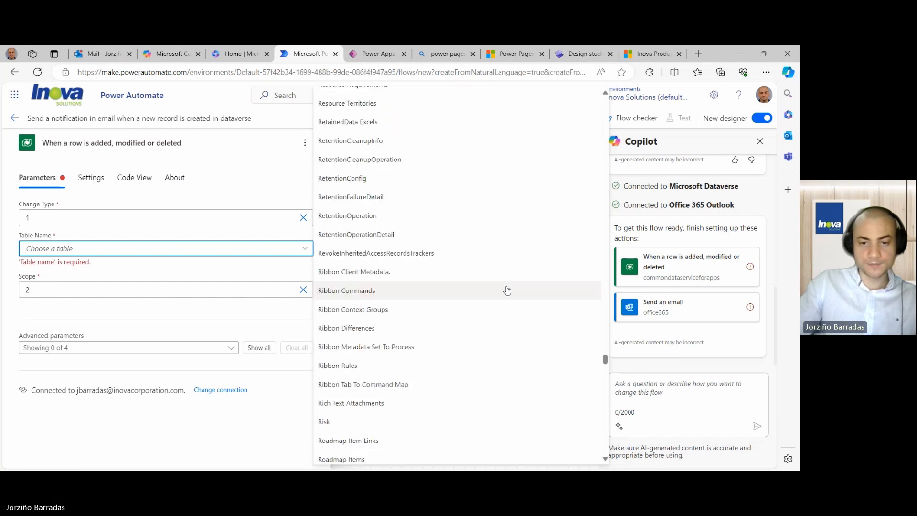
left_click_drag(605, 370, 605, 457)
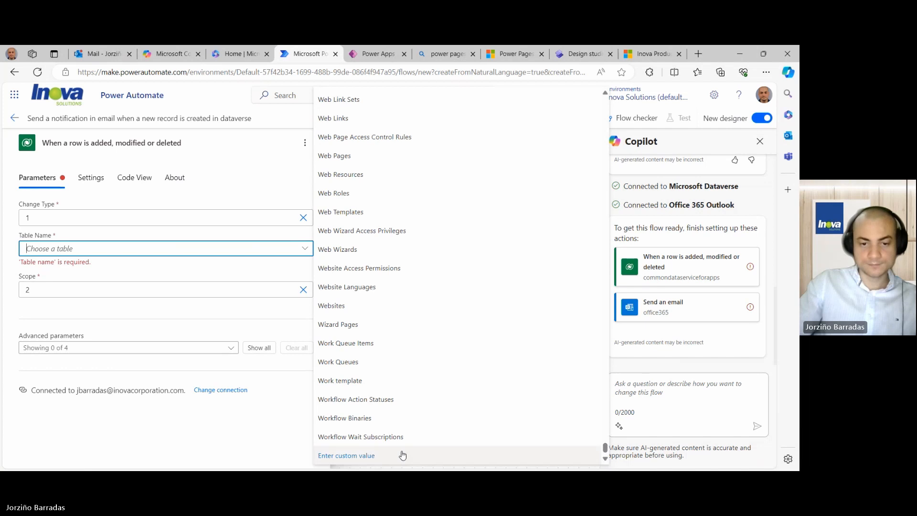
- Set the trigger's Table Name to the custom value 'Order' and collapse the parameters pane
left_click(385, 454)
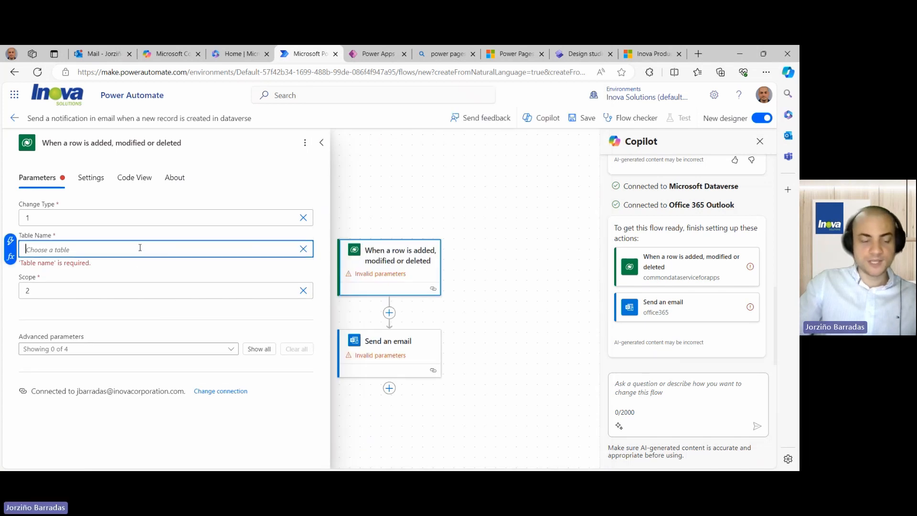
type("OLrd")
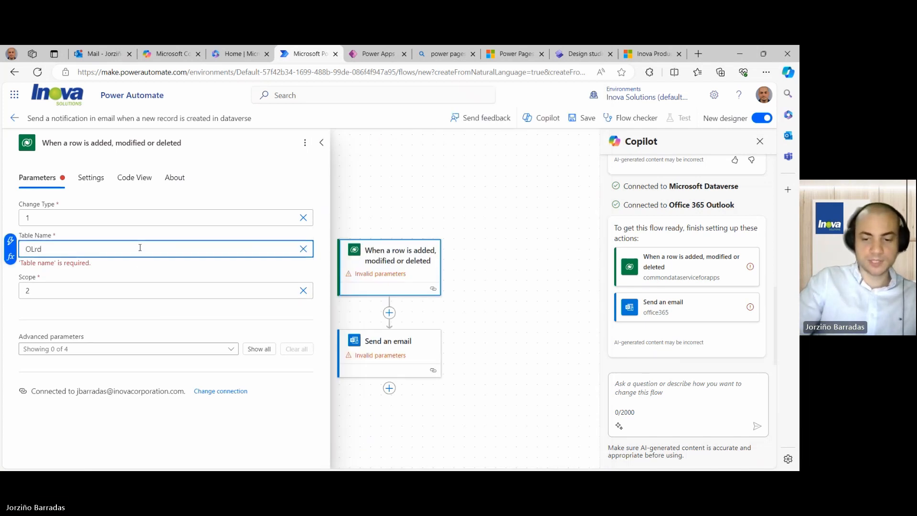
key("BackSpace")
key("BackSpace")
key("BackSpace")
type("rder")
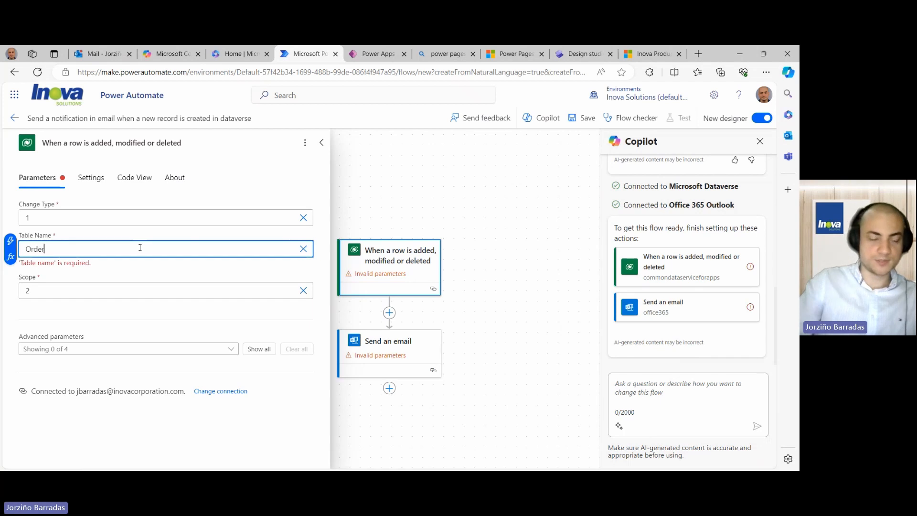
left_click(134, 274)
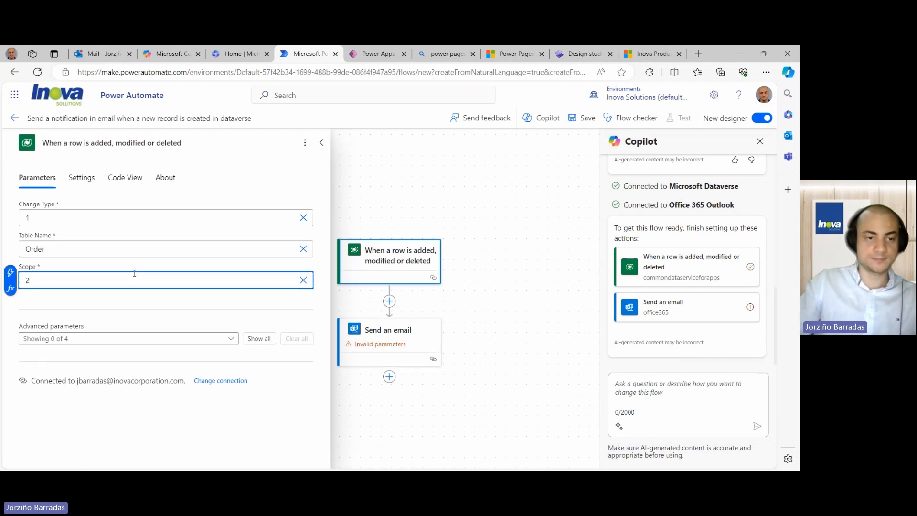
left_click(117, 299)
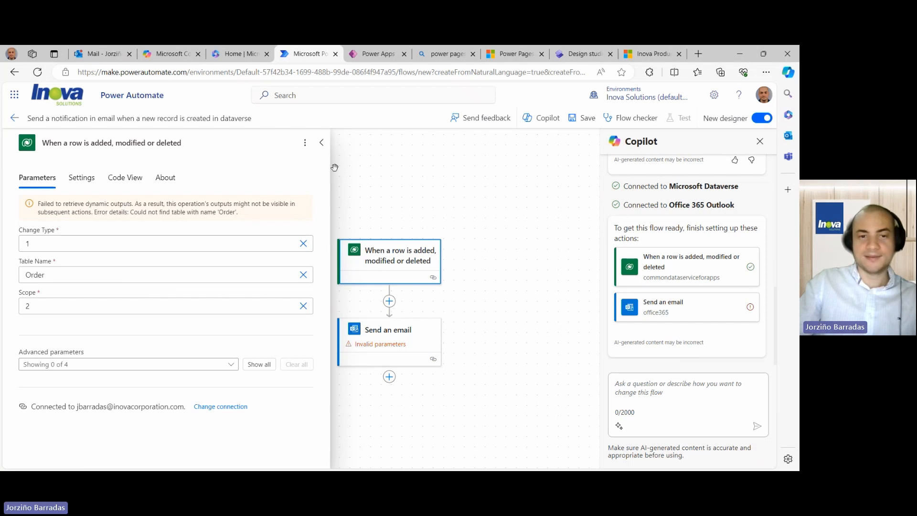
left_click(322, 142)
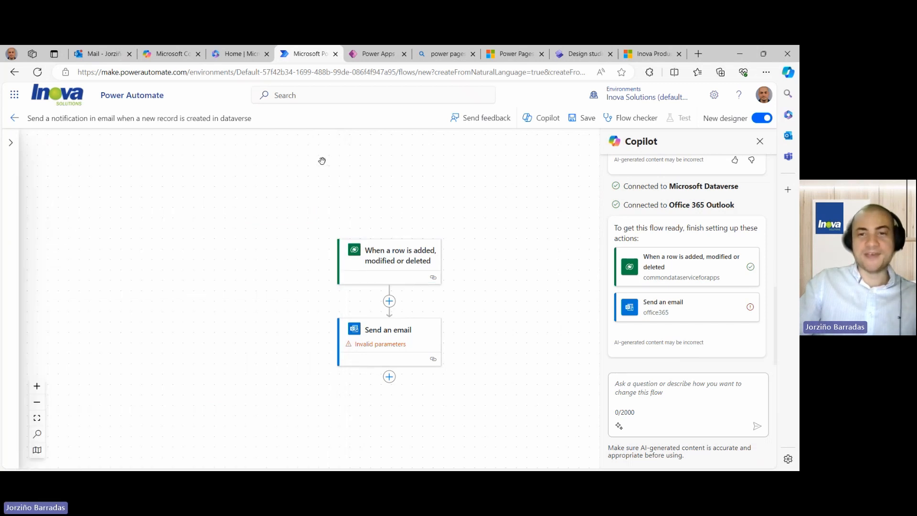
- Switch to the Inova test environment, discarding the unsaved flow, and return Home
left_click(621, 96)
scroll(640, 242, "down", 2)
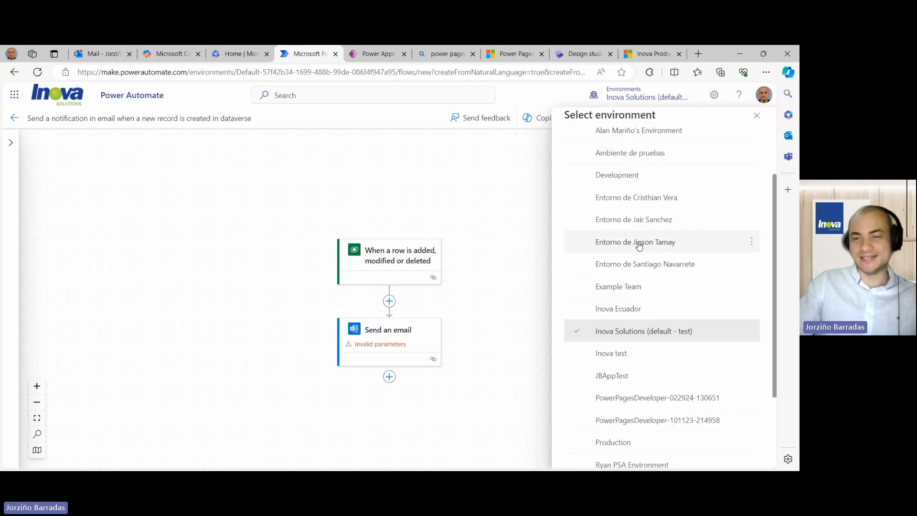
left_click(621, 353)
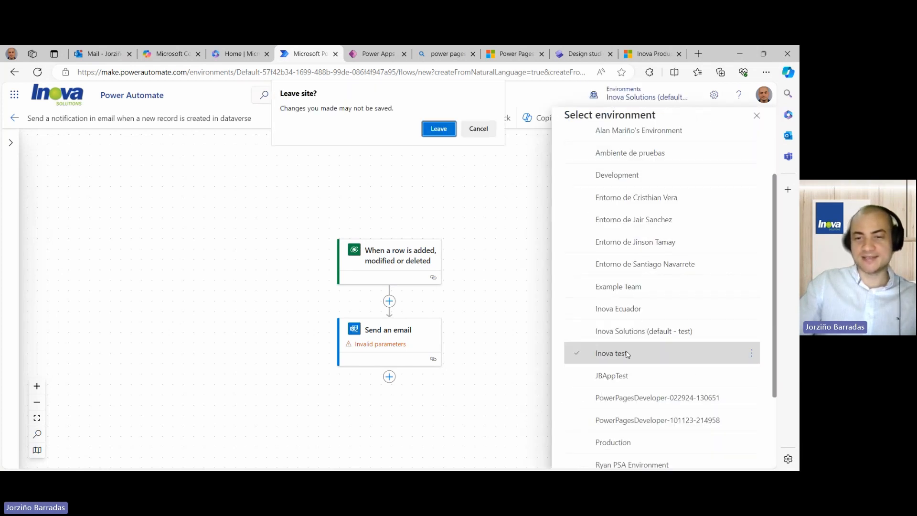
left_click(439, 128)
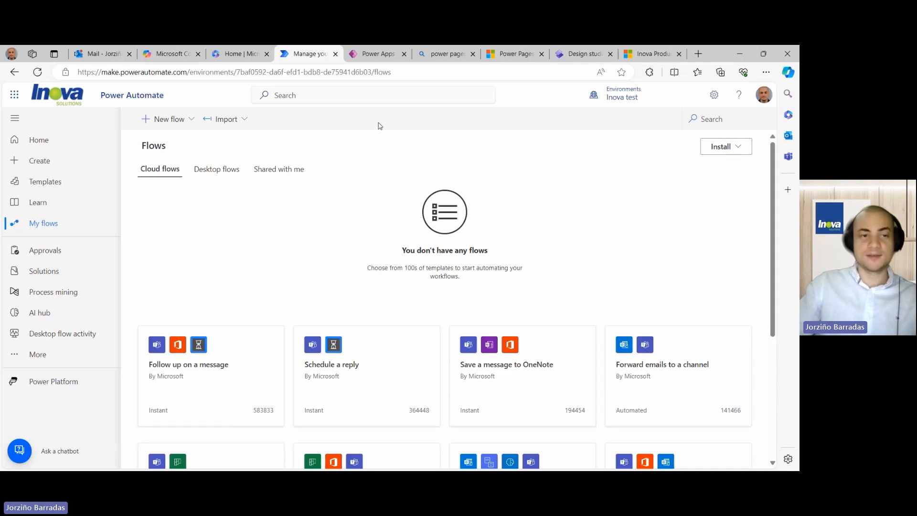
left_click(40, 144)
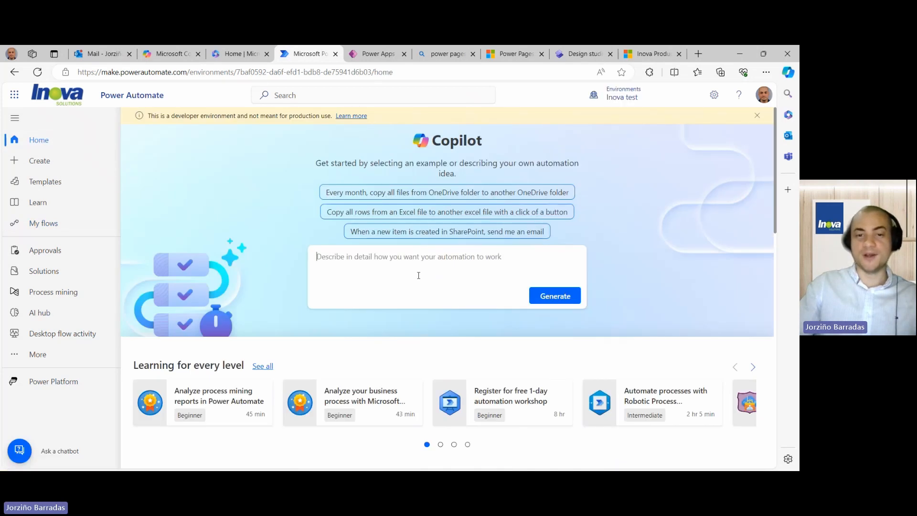
- Paste the same flow prompt and create the Copilot-generated Dataverse-to-email flow
left_click(411, 257)
type("Send a notification in email when a new record is created in dataverse")
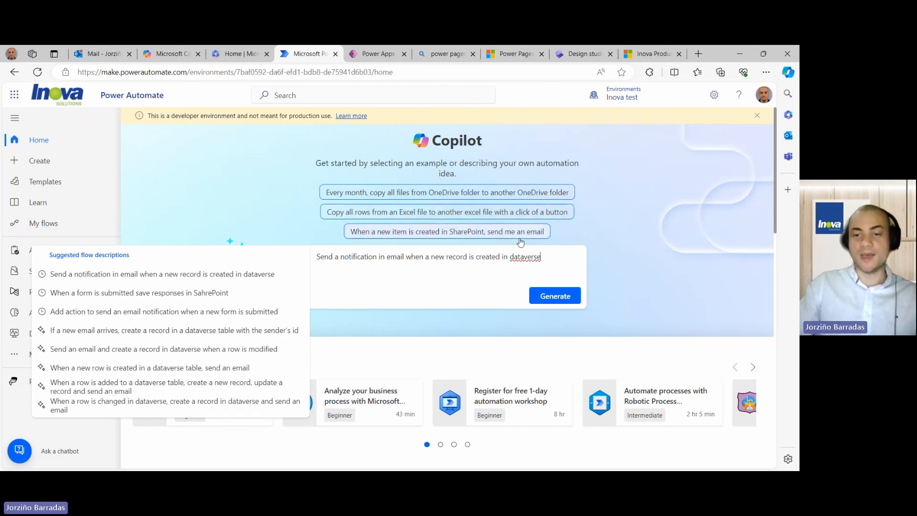
left_click(554, 298)
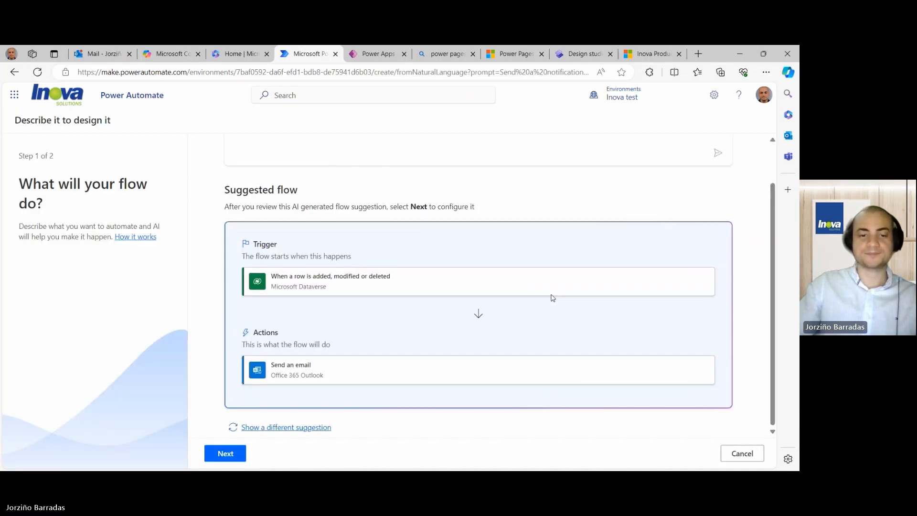
left_click(227, 452)
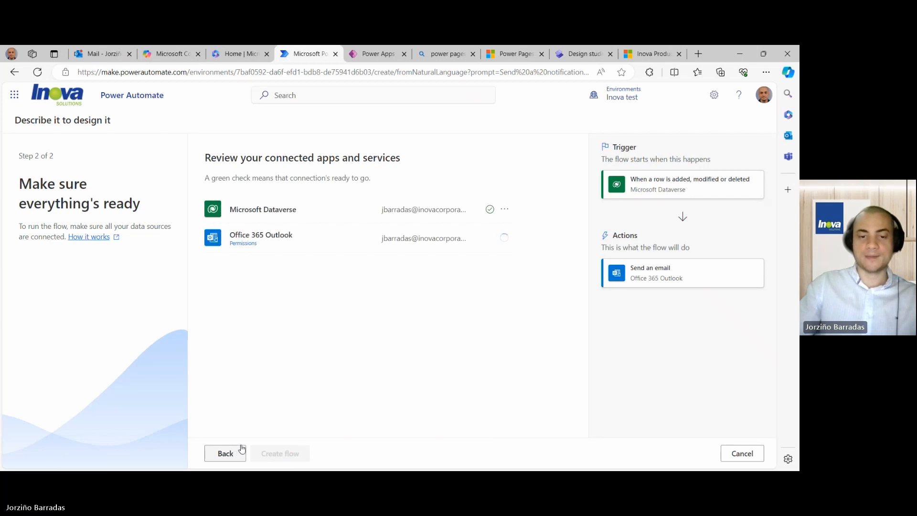
left_click(280, 454)
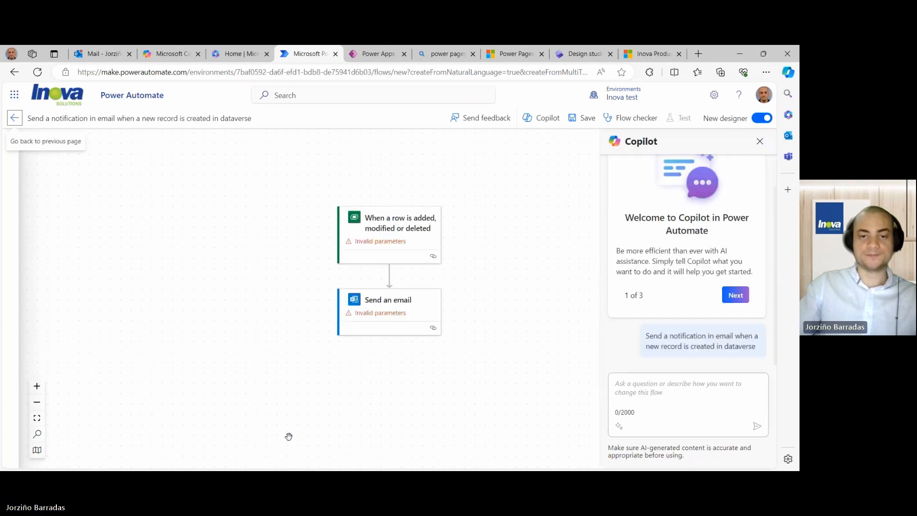
- Point the flow's Dataverse trigger at the Orders table
left_click(387, 233)
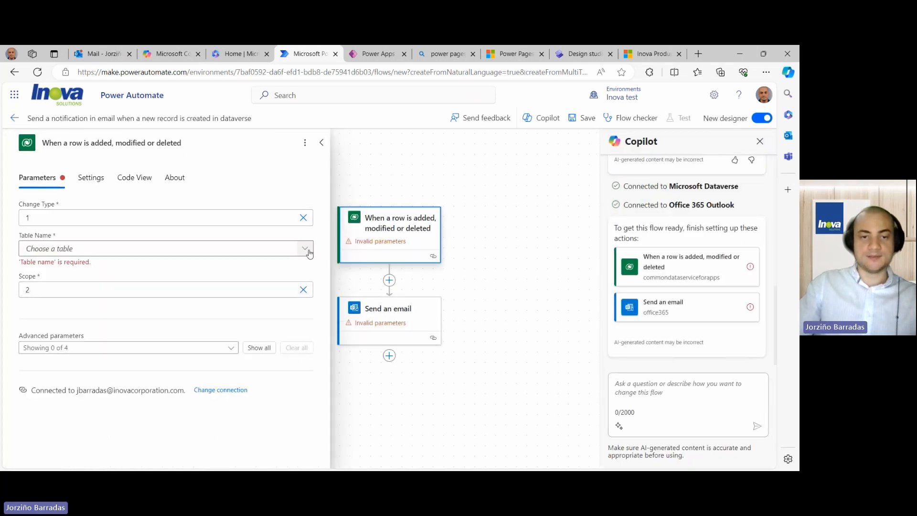
left_click(305, 251)
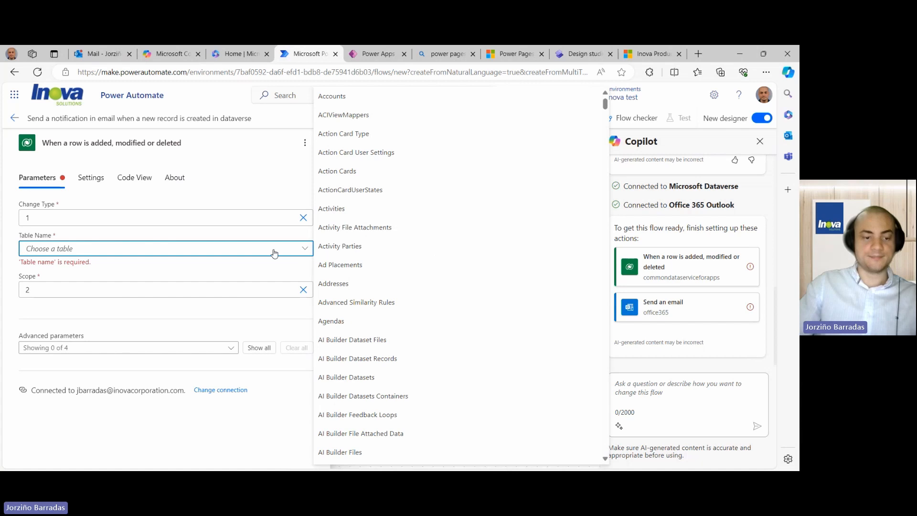
type("Order")
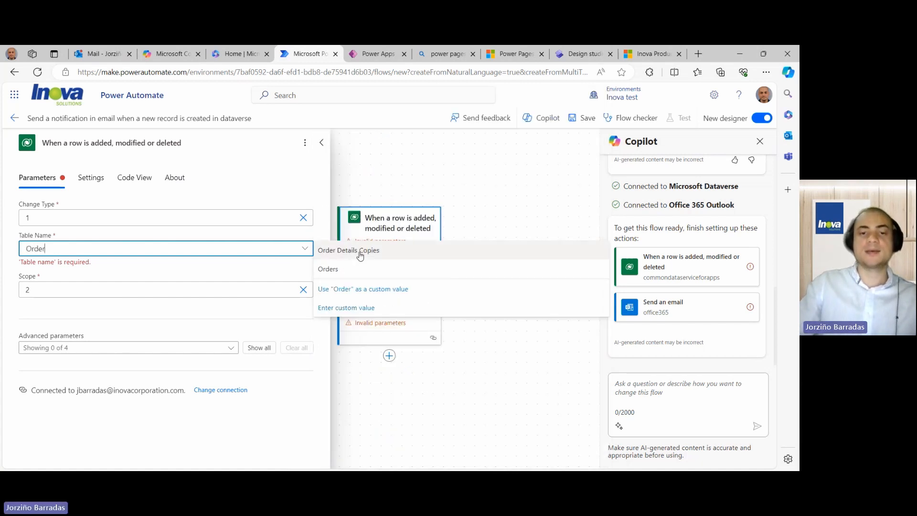
left_click(334, 274)
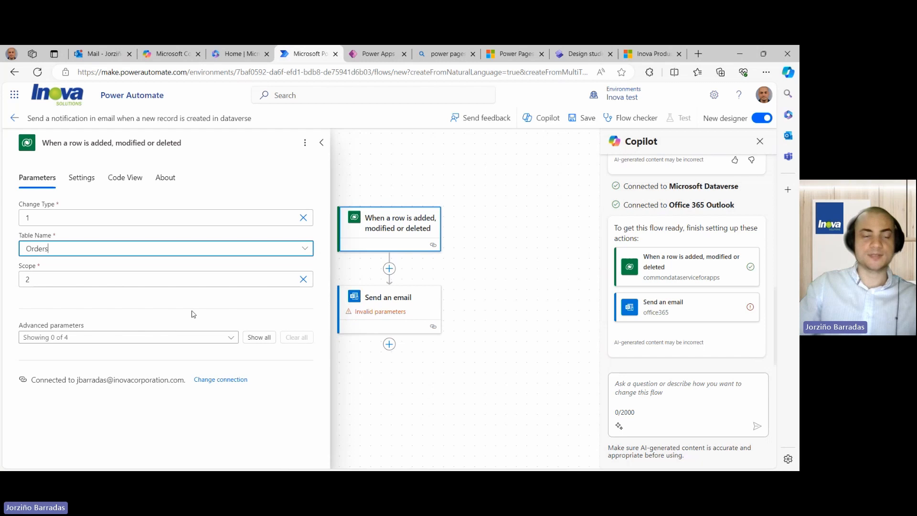
- Clear the placeholder recipient address from the Send an email step's To field
left_click(374, 306)
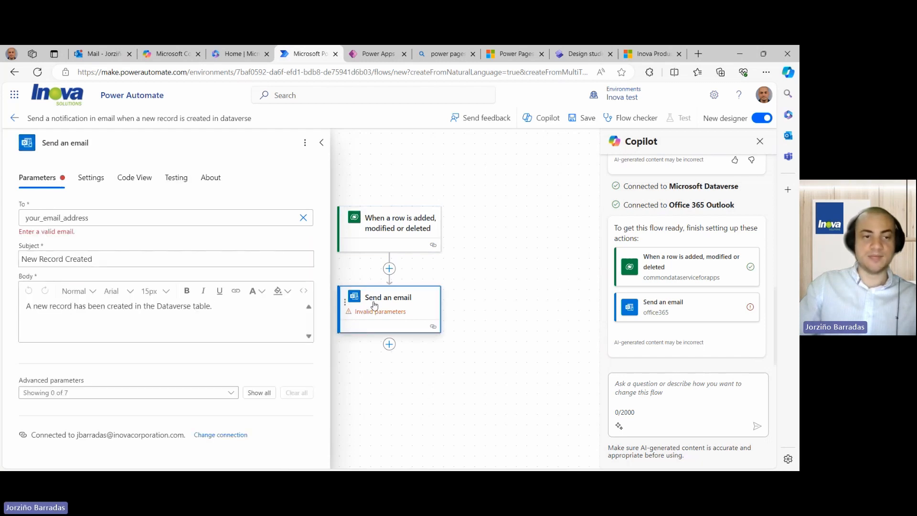
left_click(144, 218)
key("ctrl+a")
key("BackSpace")
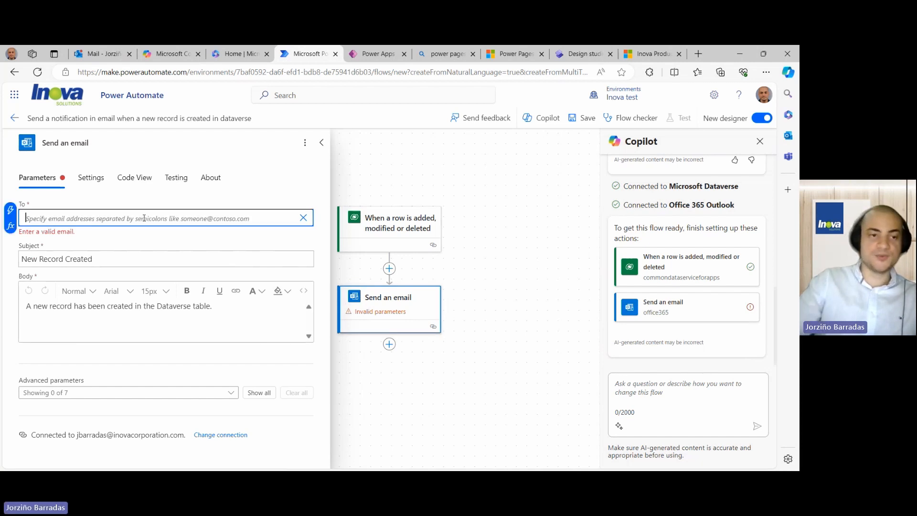
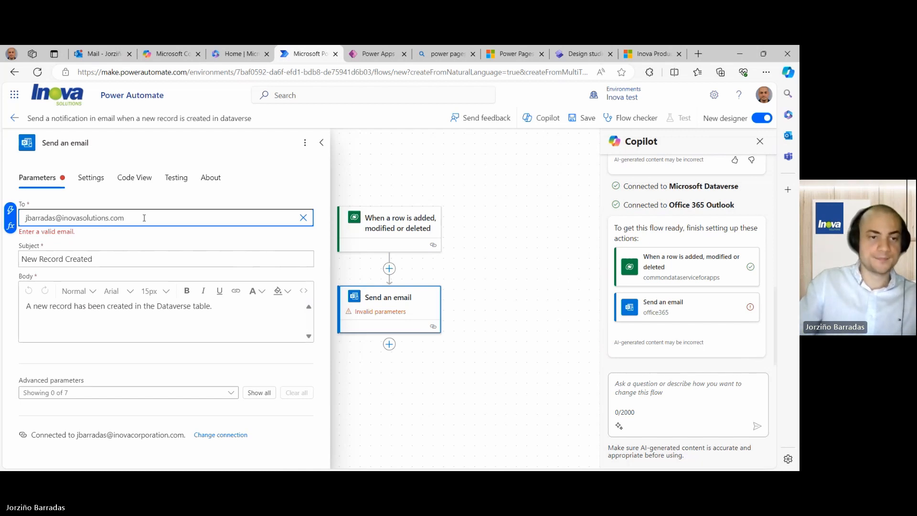
- Replace the subject with 'Inova - A new Sales Form Has been Submitted'
left_click(122, 255)
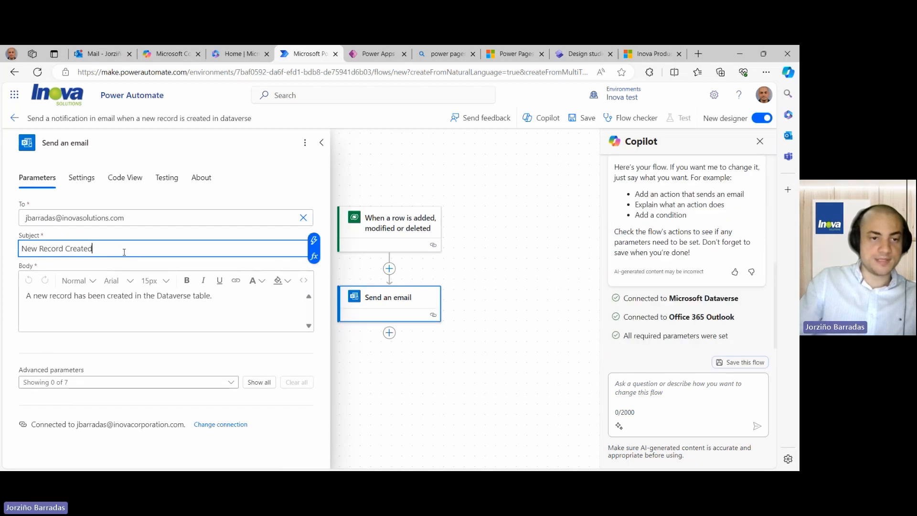
key("ctrl+a")
key("BackSpace")
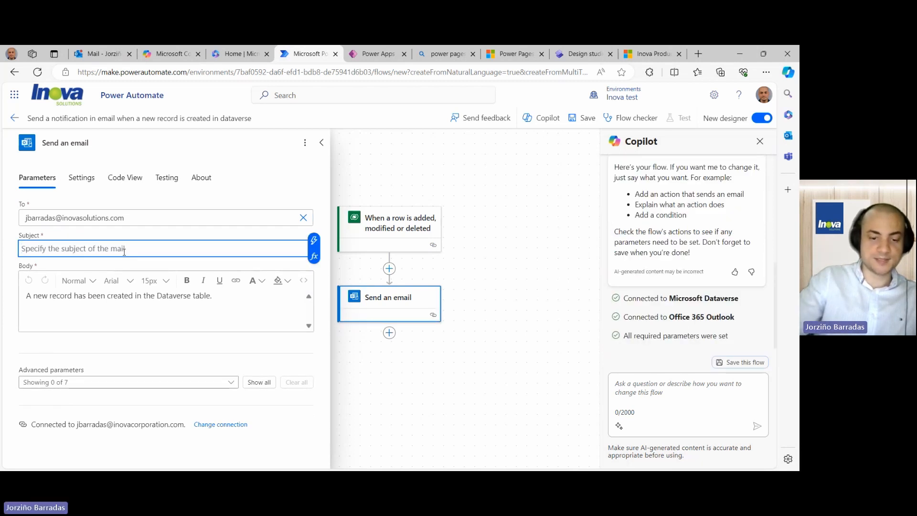
type("I")
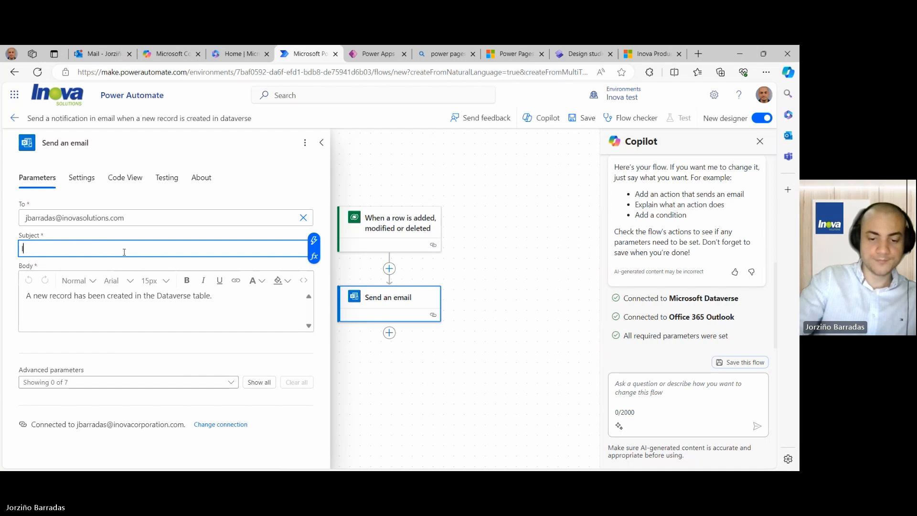
type("nova ")
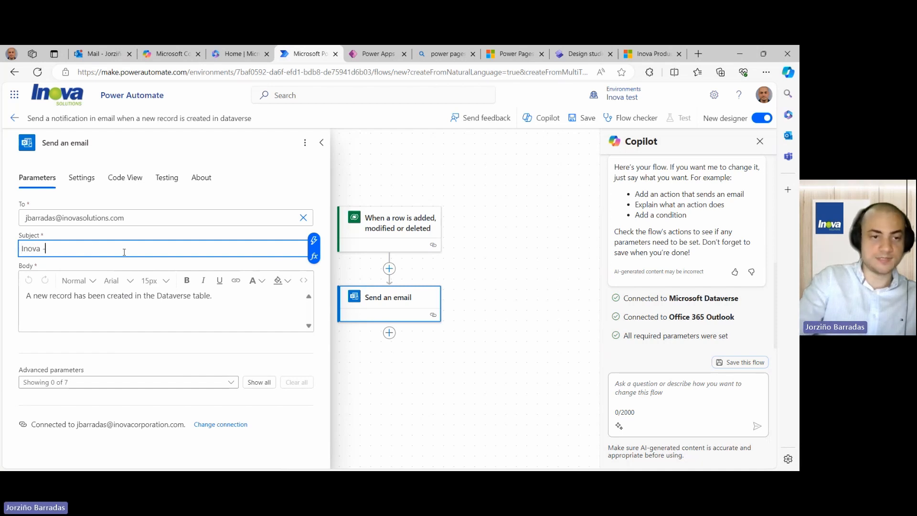
type("- A new Sales")
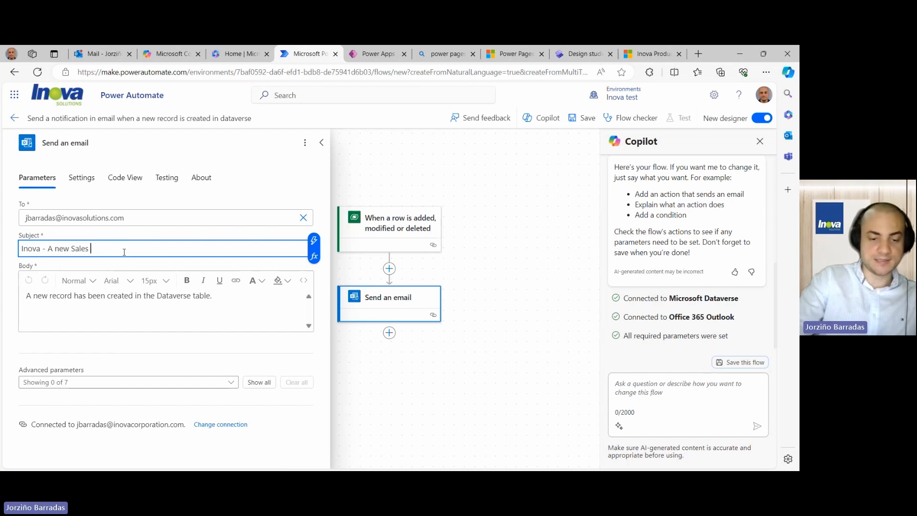
type(" FOrm,")
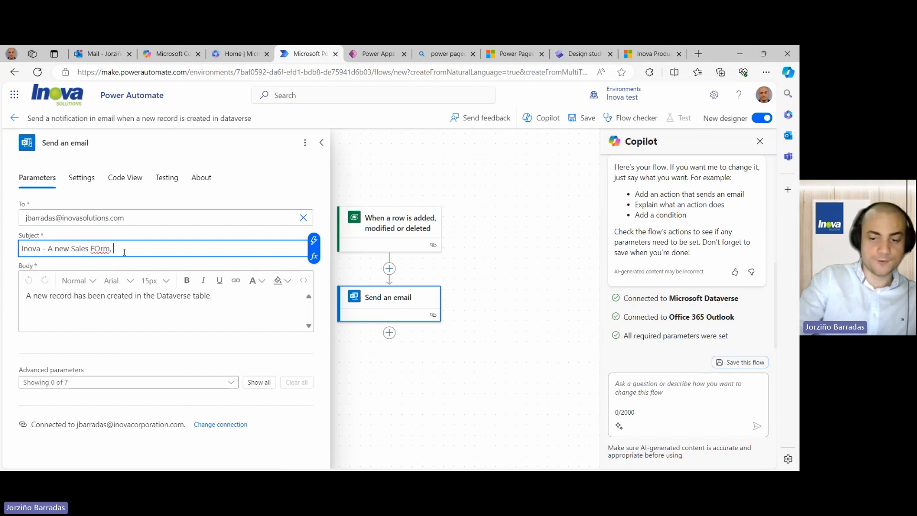
key("BackSpace")
key("BackSpace")
key("BackSpace")
key("BackSpace")
key("BackSpace")
type("rom")
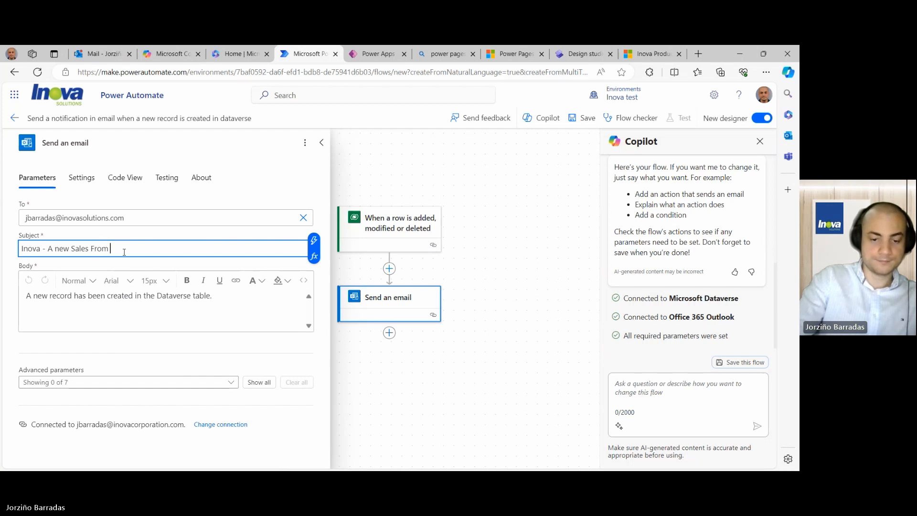
key("BackSpace")
key("BackSpace")
key("BackSpace")
type("orm ")
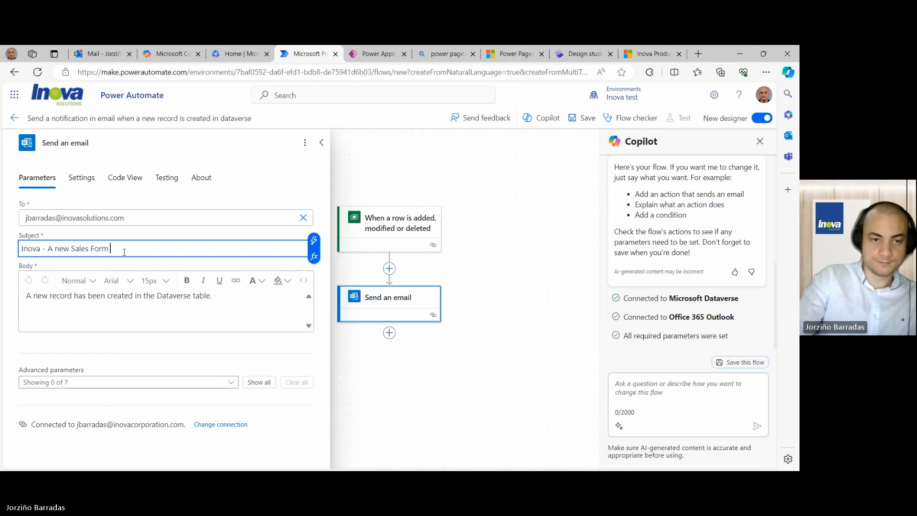
type("Has been")
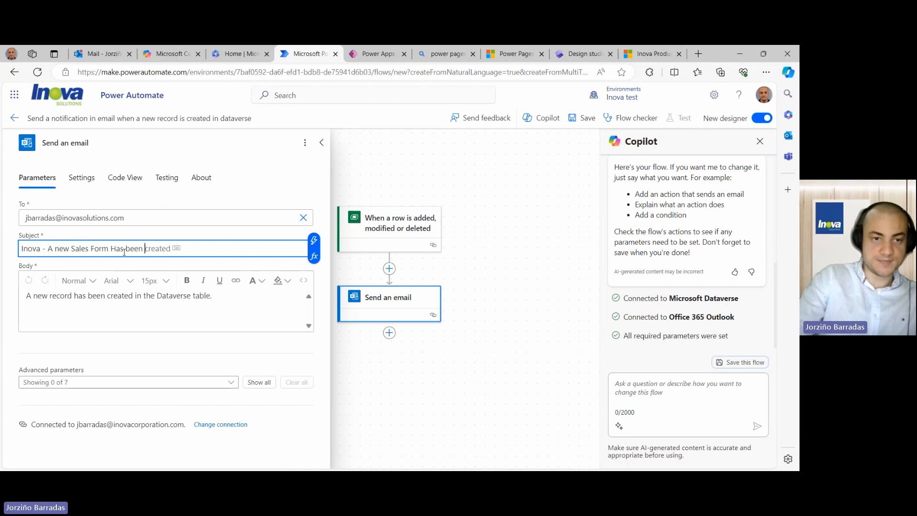
type(" Su")
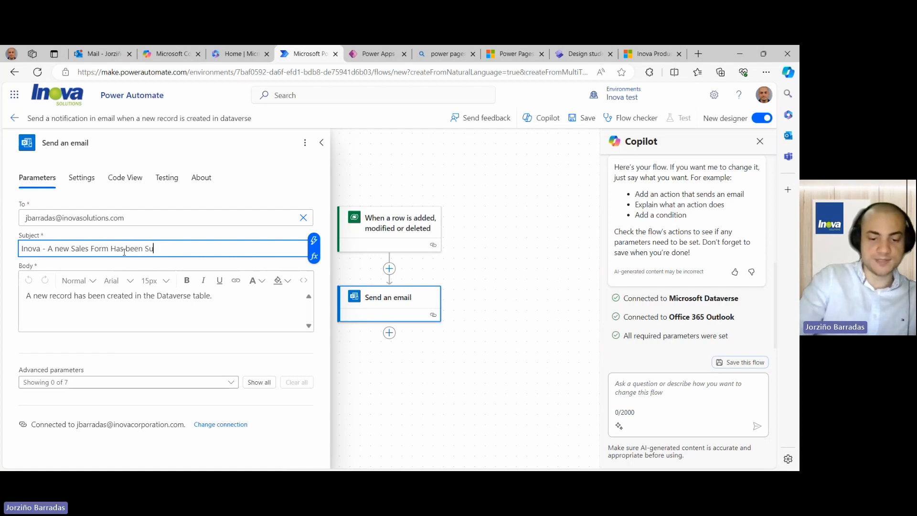
type("bmitted")
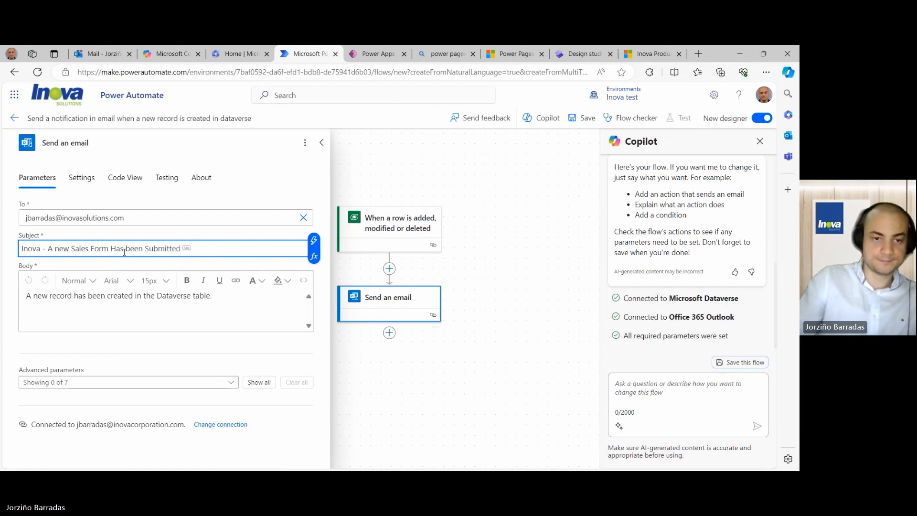
- Add 'Details:', 'Name:', 'Email:' and 'Product:' label lines below the email body sentence
left_click(111, 296)
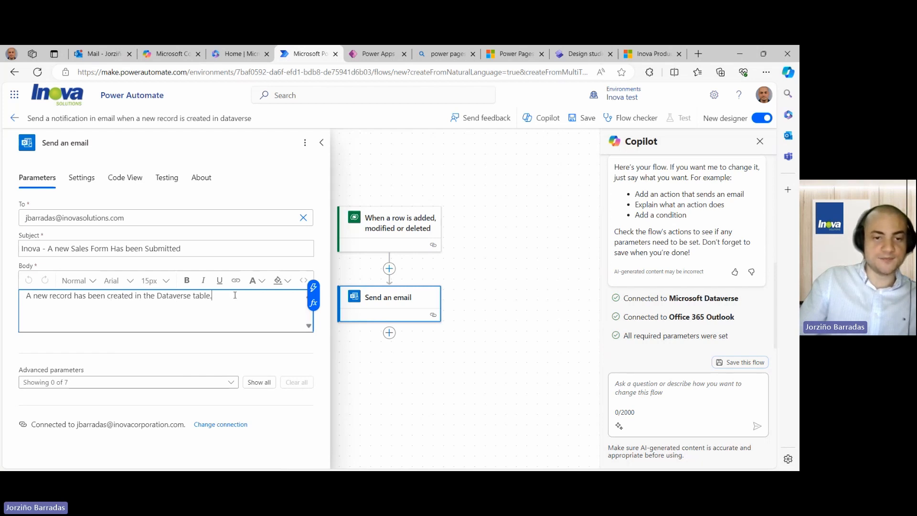
key("Return")
key("Return")
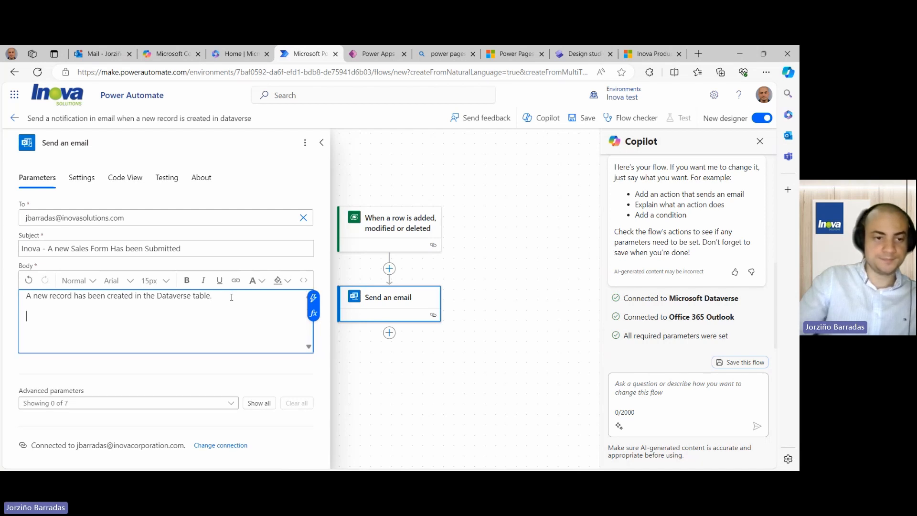
type("Detai")
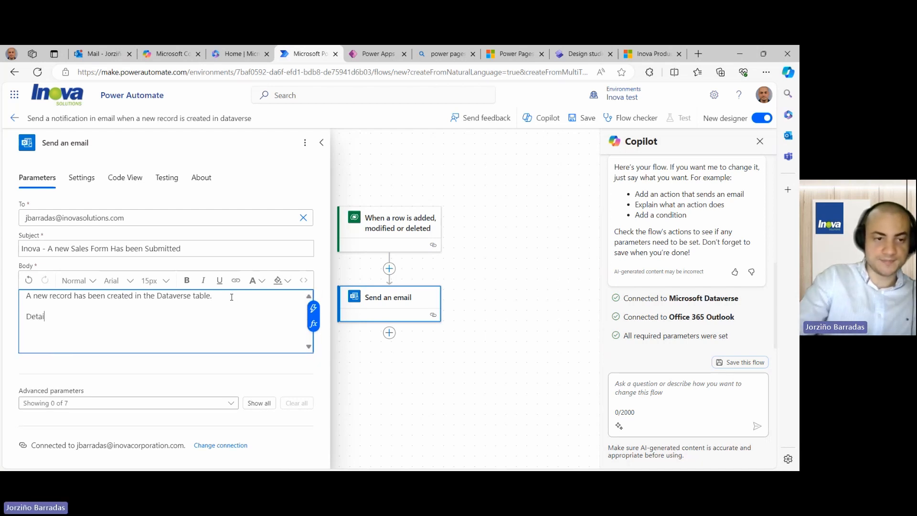
type("ls:")
key("Return")
key("Return")
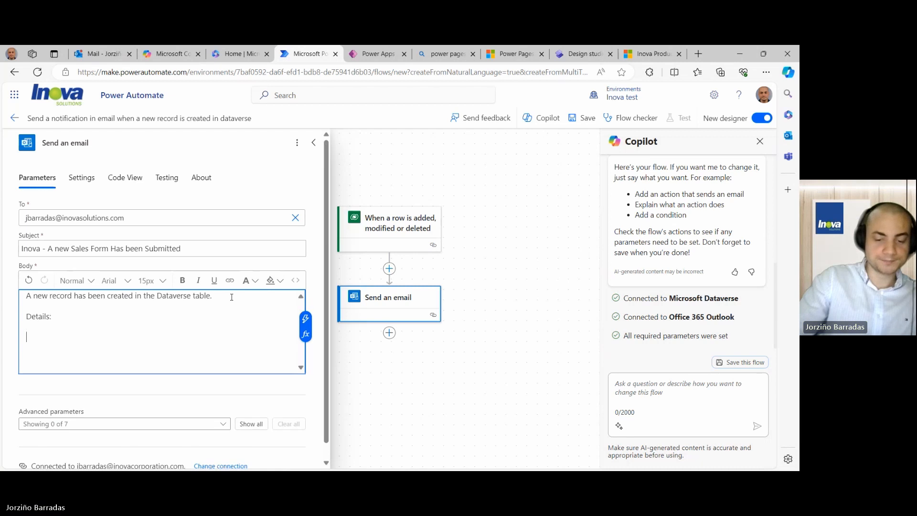
type("Name")
key("Return")
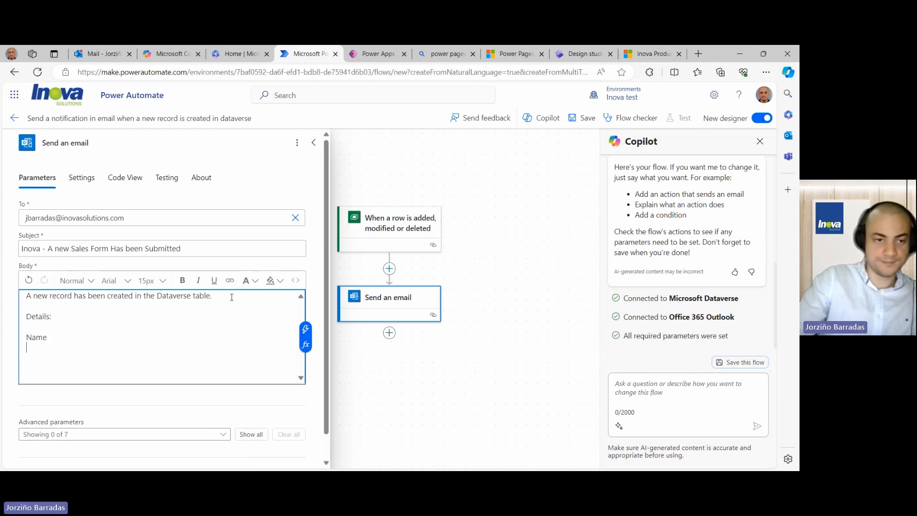
key("BackSpace")
type(":")
key("Return")
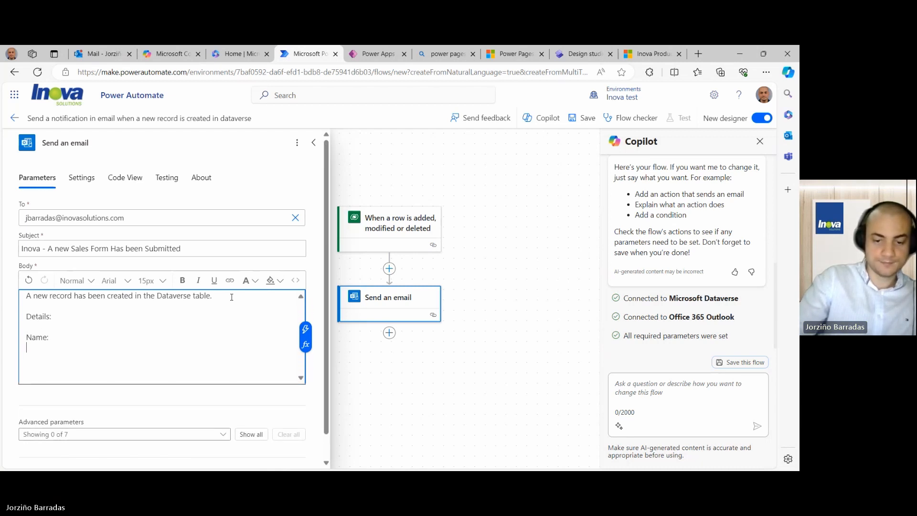
type("Email")
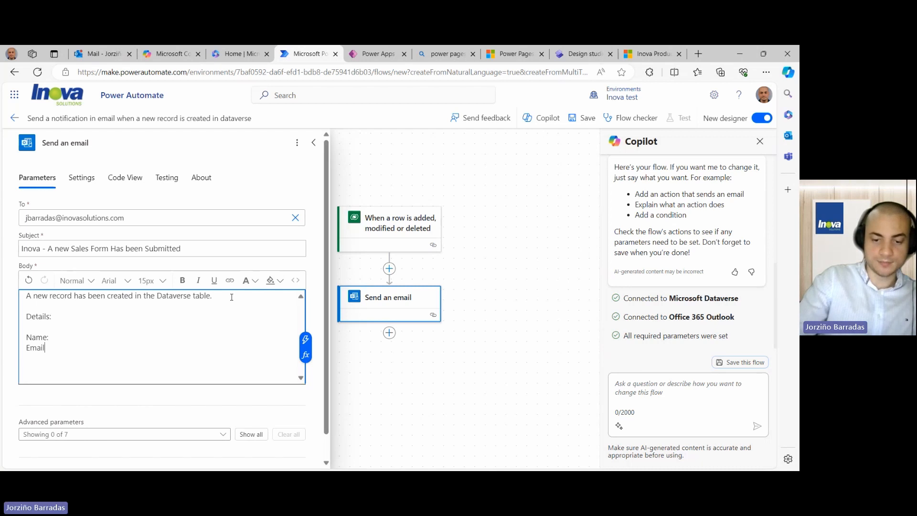
type(":")
key("Return")
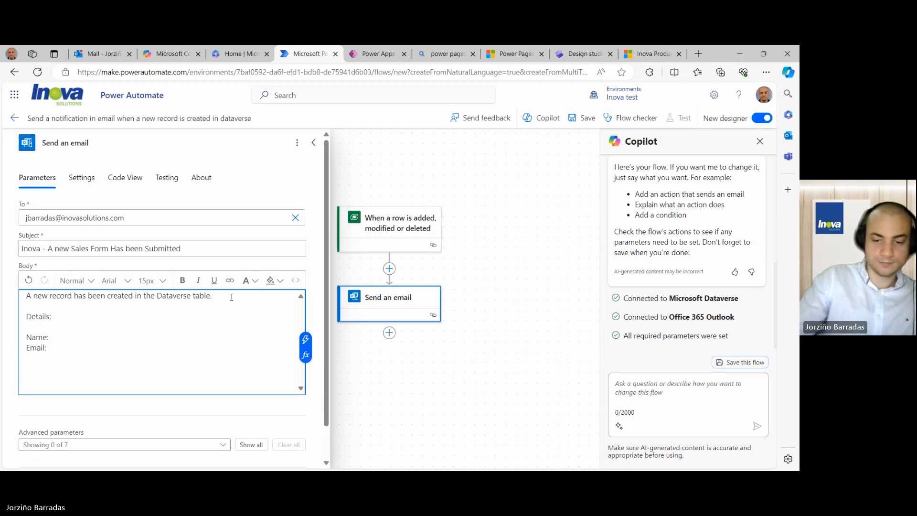
type("Produ")
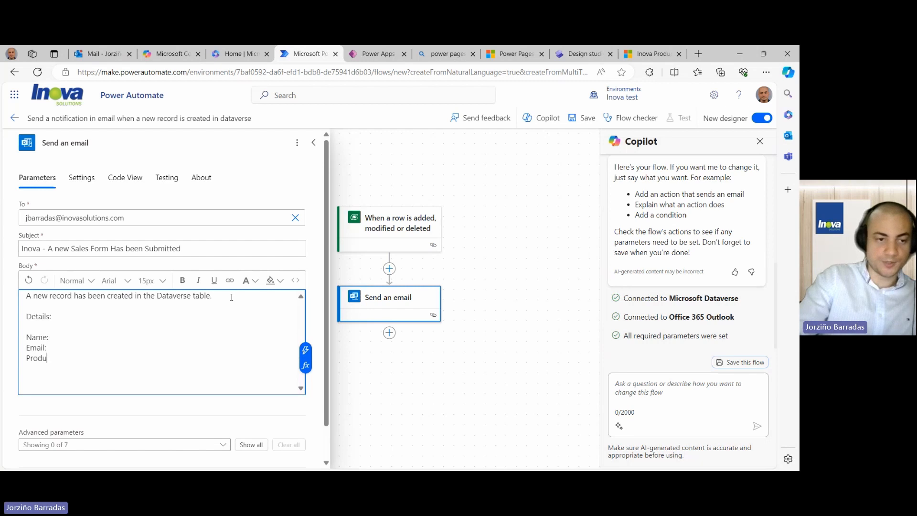
type("ct:")
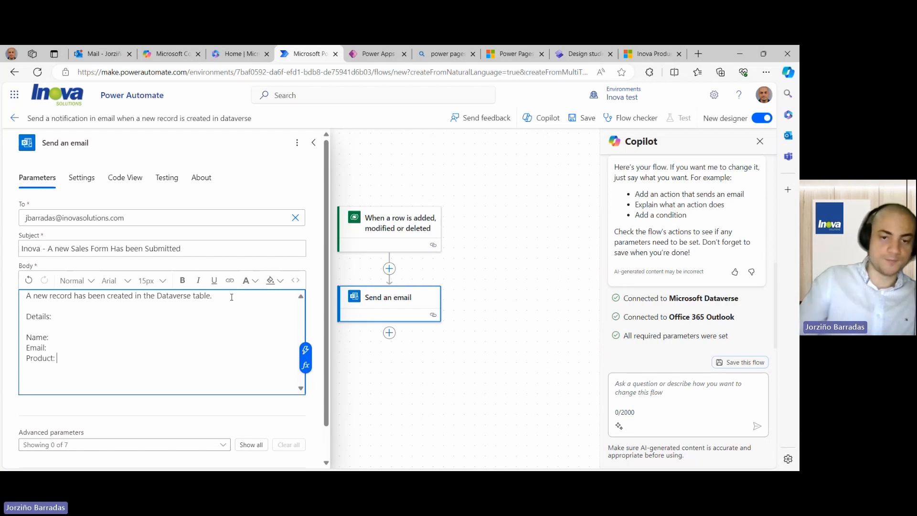
left_click(54, 336)
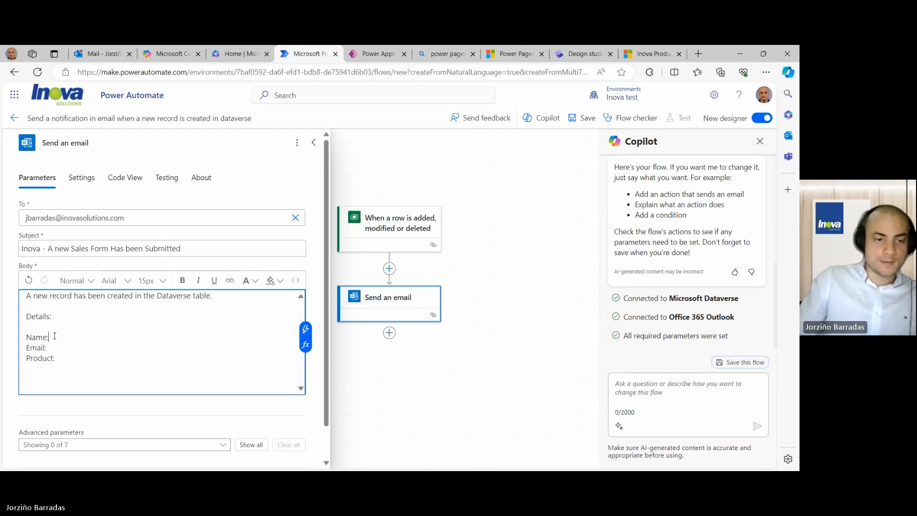
- Insert the record's Customer Name and Email dynamic values after the Name: and Email: labels
left_click(307, 330)
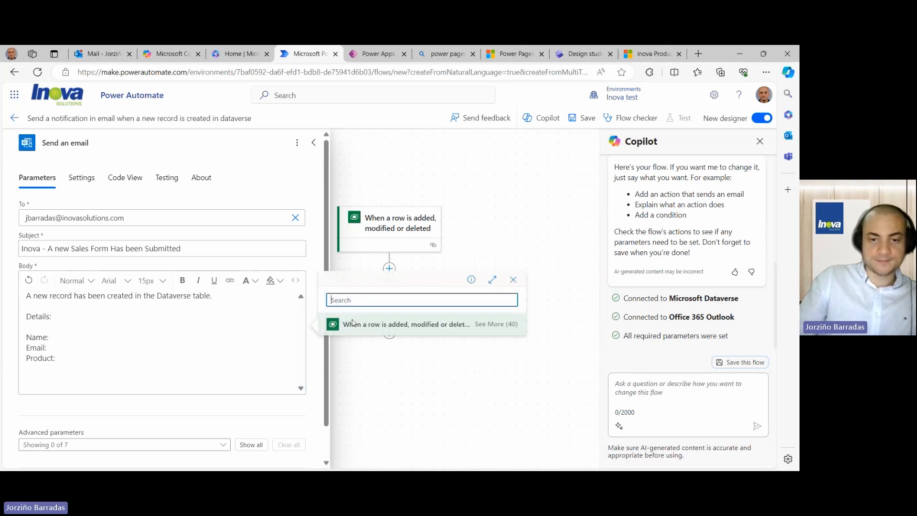
left_click(491, 326)
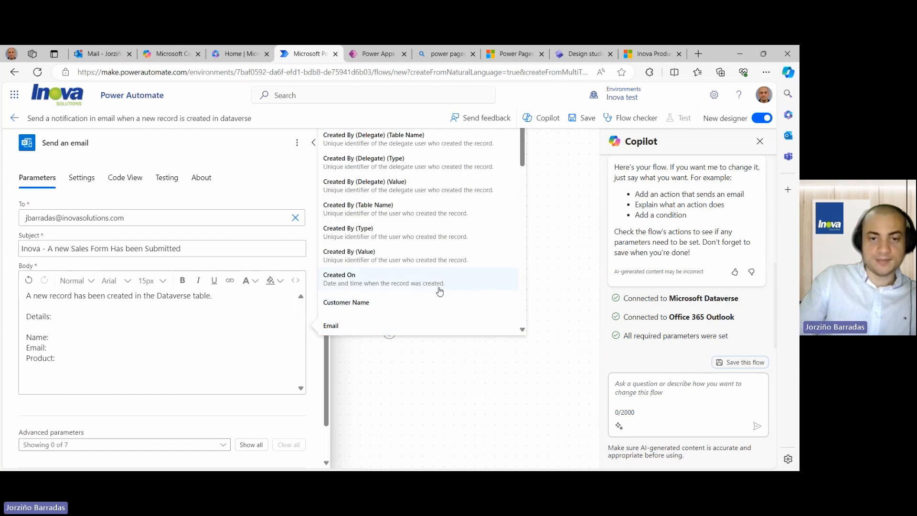
scroll(417, 299, "down", 2)
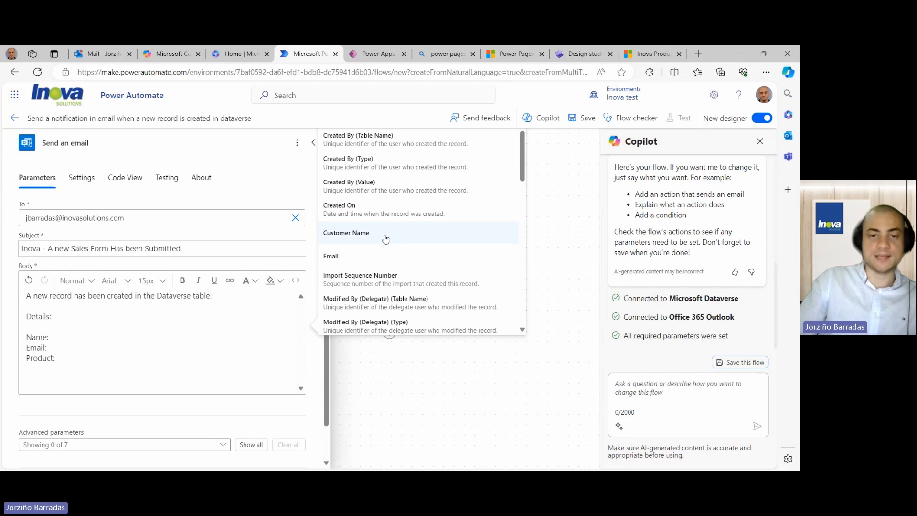
left_click(385, 239)
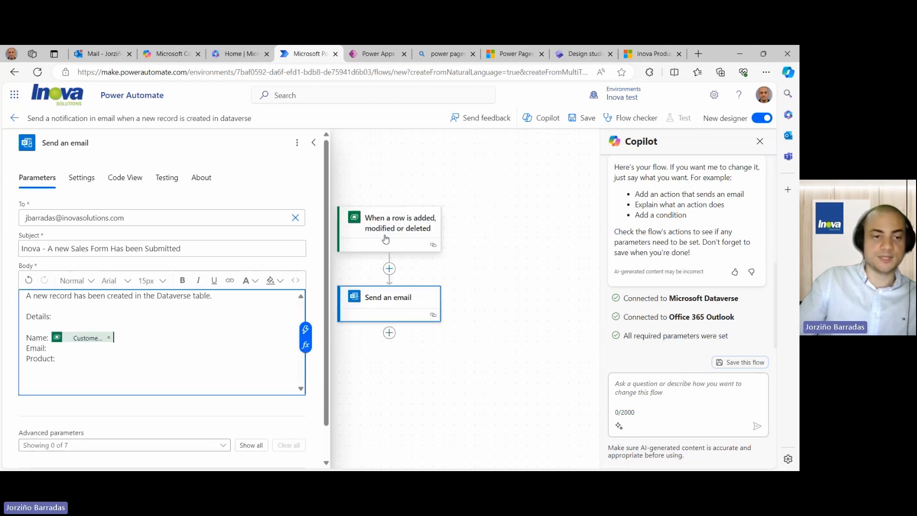
left_click(59, 349)
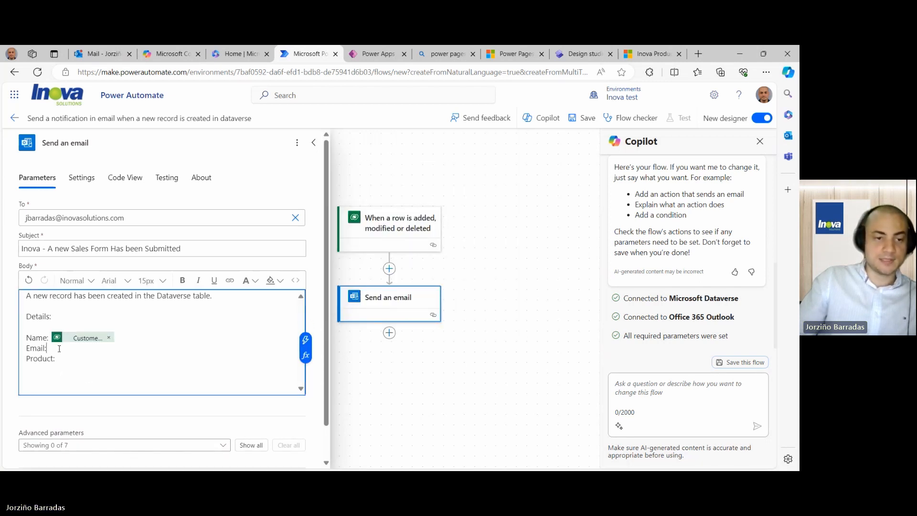
left_click(306, 339)
left_click(495, 323)
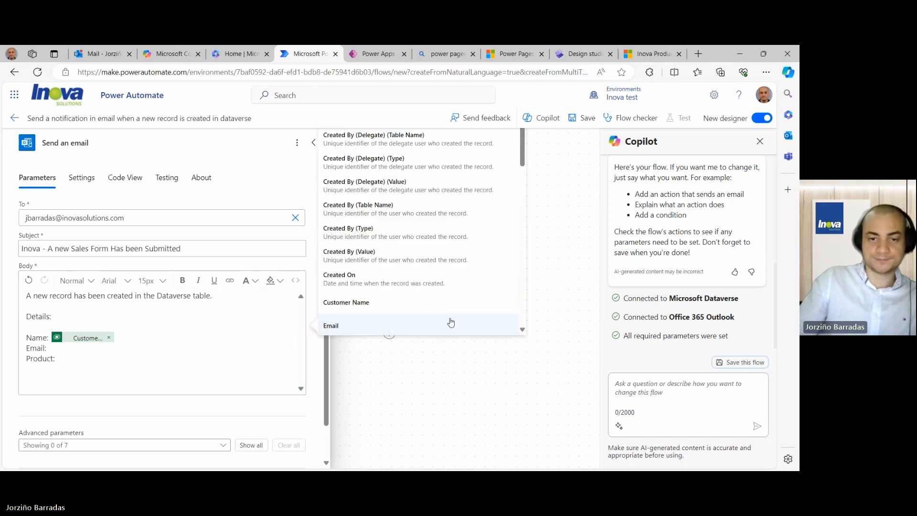
scroll(382, 305, "down", 1)
left_click(370, 303)
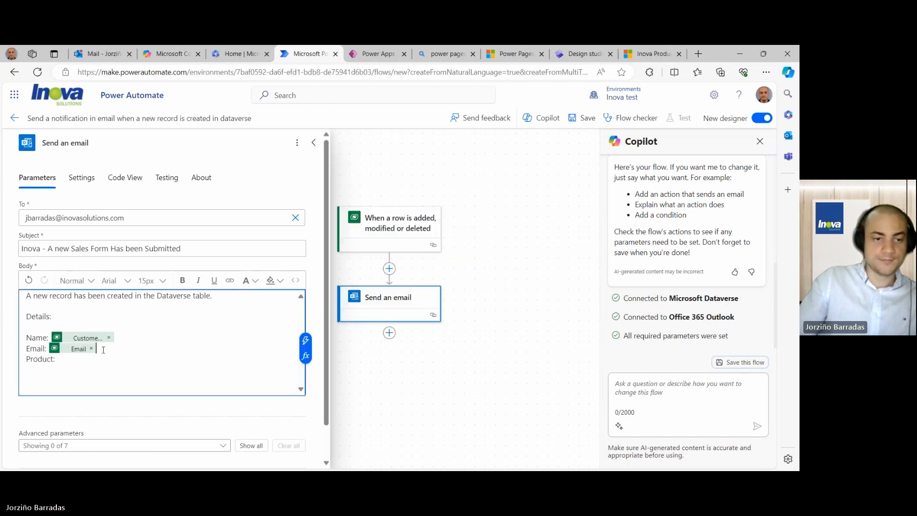
key("Down")
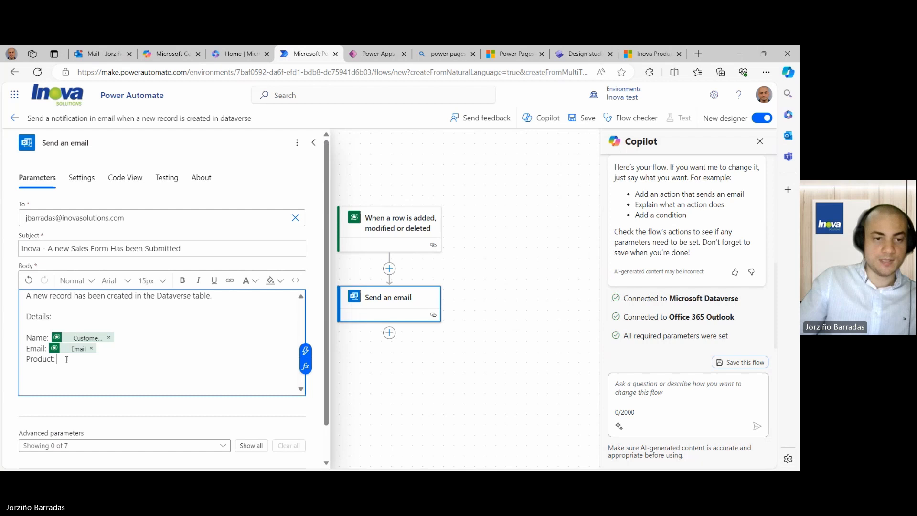
- Insert the record's Product Names dynamic value after Product:
left_click(305, 351)
left_click(497, 326)
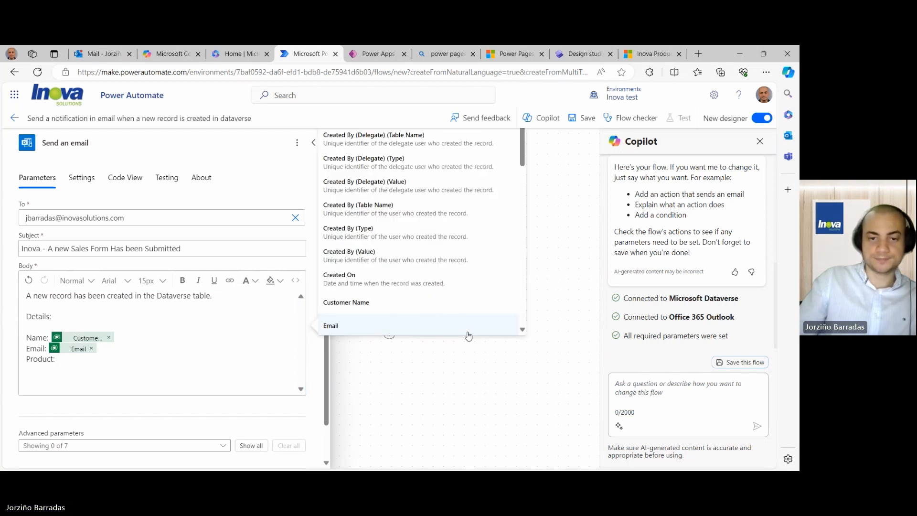
scroll(424, 316, "down", 10)
scroll(425, 317, "down", 5)
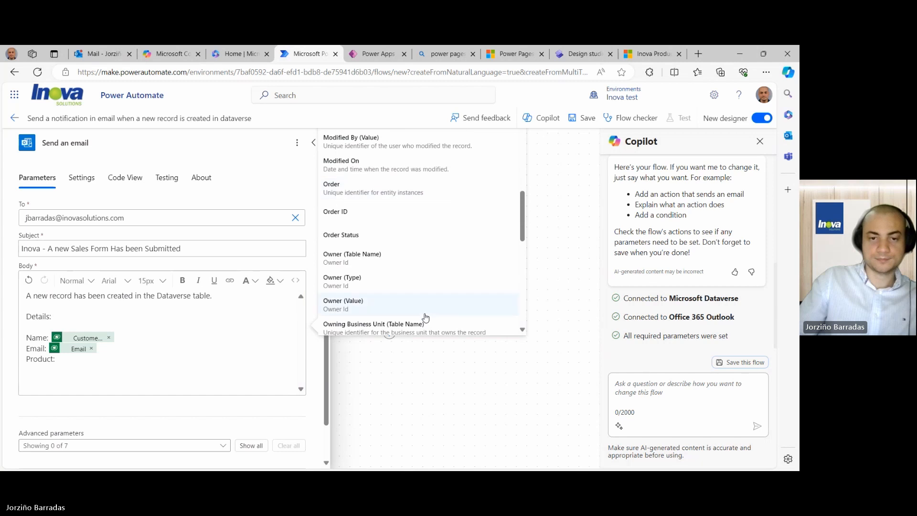
scroll(425, 318, "down", 3)
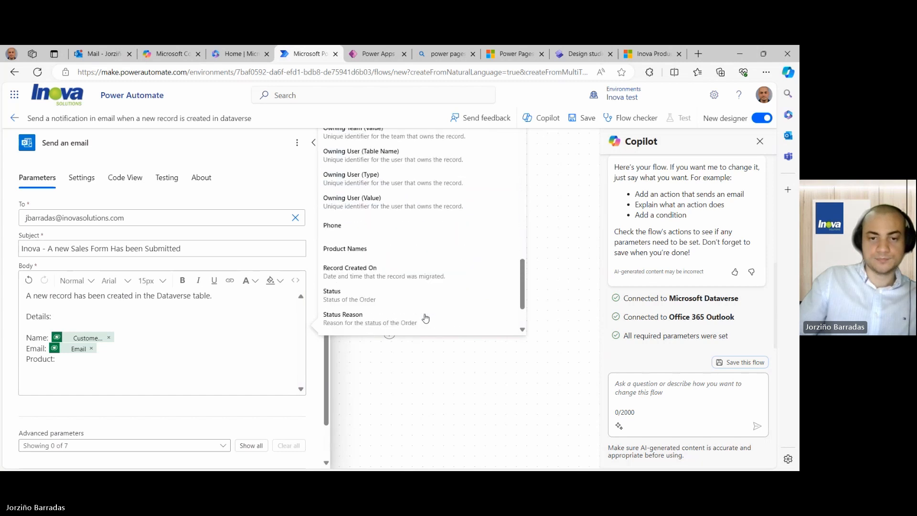
scroll(420, 305, "up", 3)
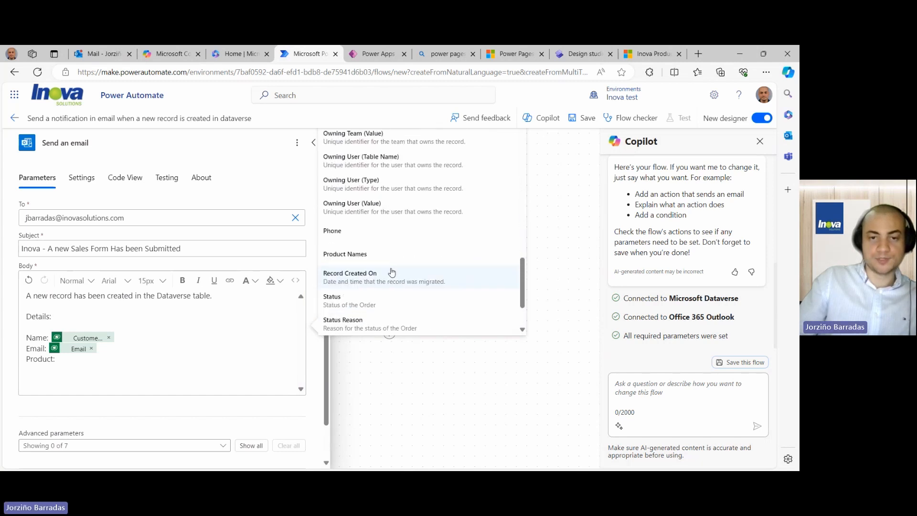
left_click(378, 253)
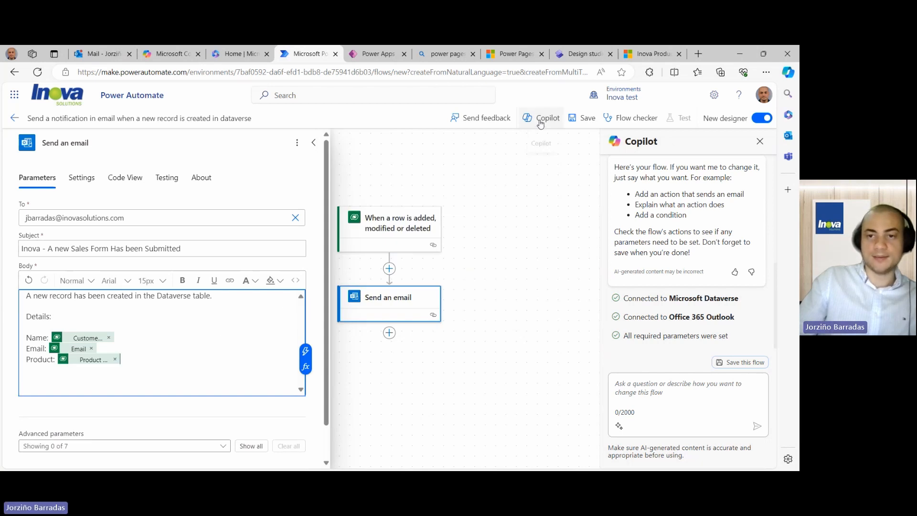
- Save the flow and switch to the Inova Products website
left_click(587, 119)
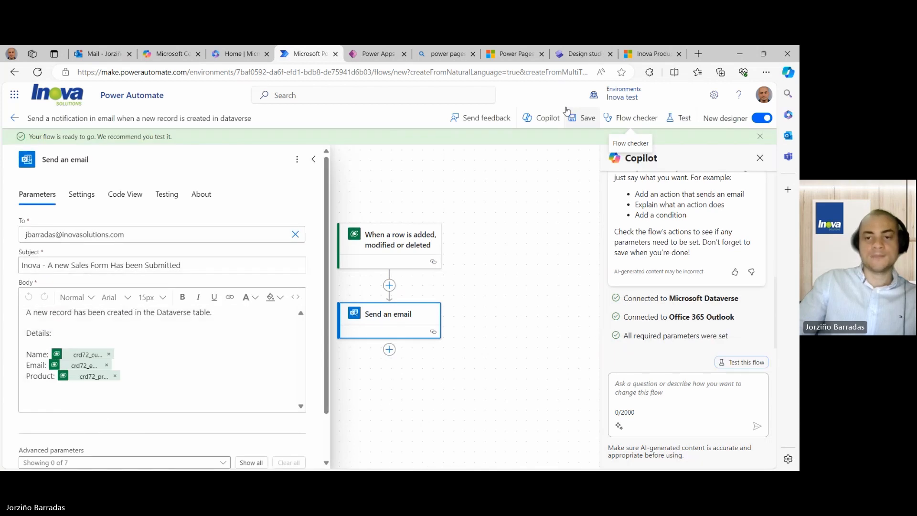
left_click(760, 137)
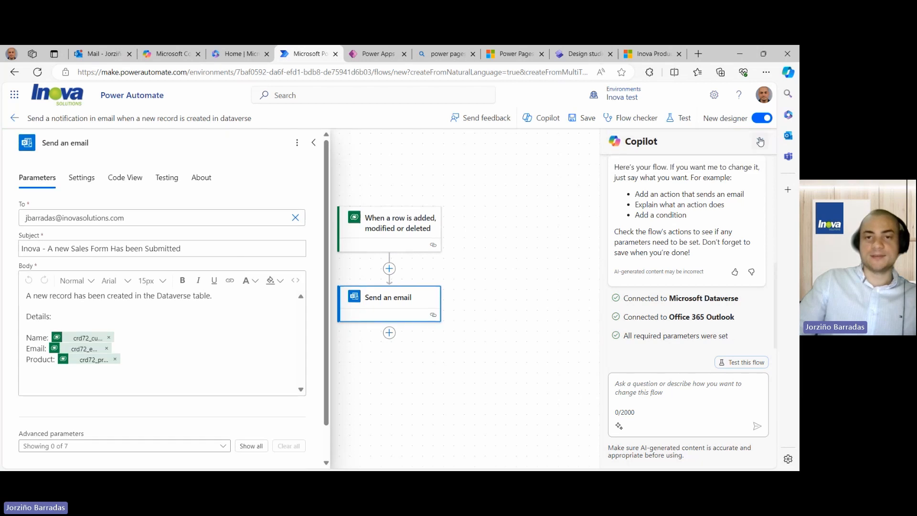
left_click(638, 56)
scroll(344, 217, "up", 3)
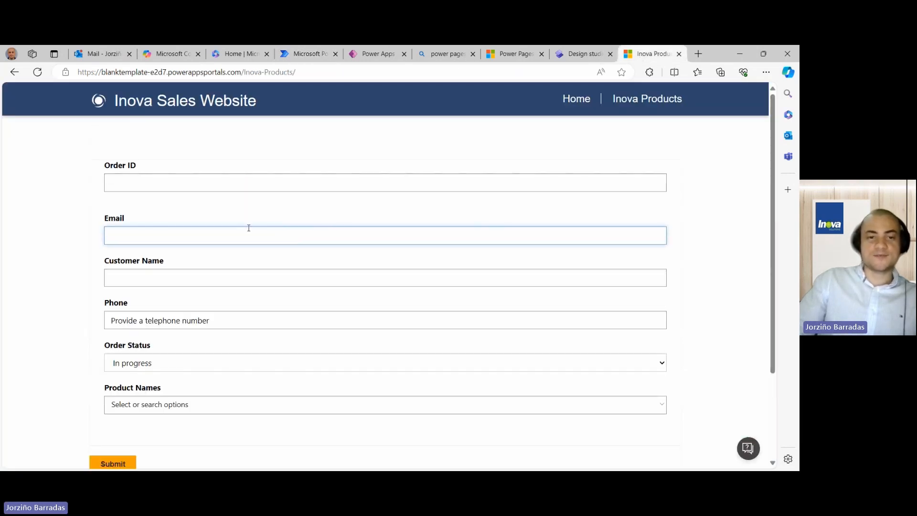
- Autofill the Email and Customer Name fields from saved info and enter a phone number
left_click(238, 235)
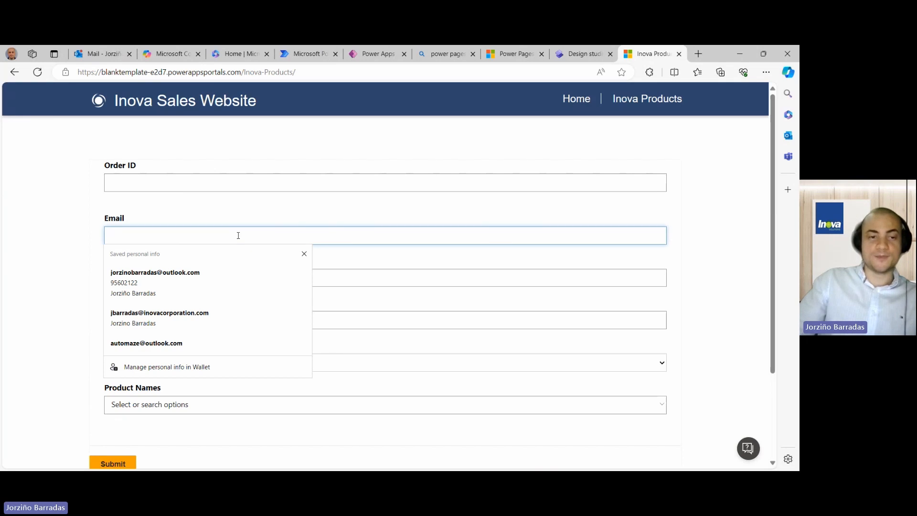
left_click(74, 259)
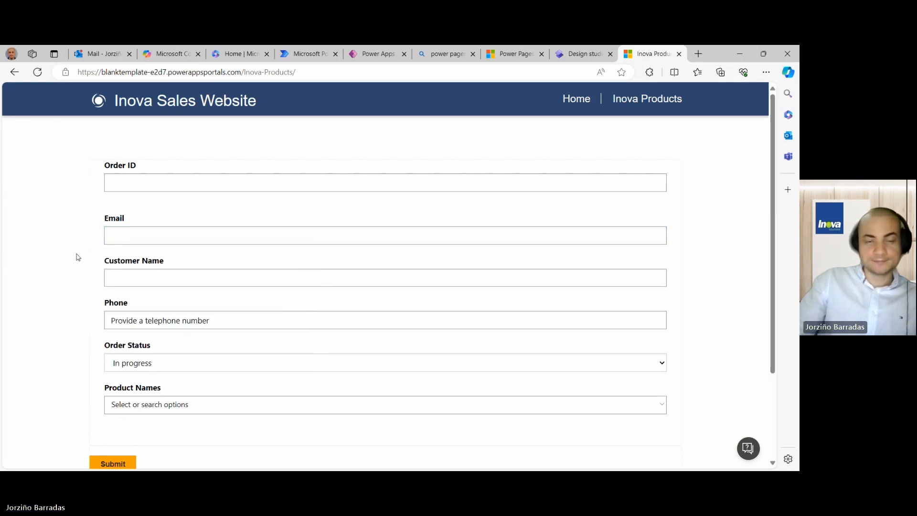
left_click(117, 237)
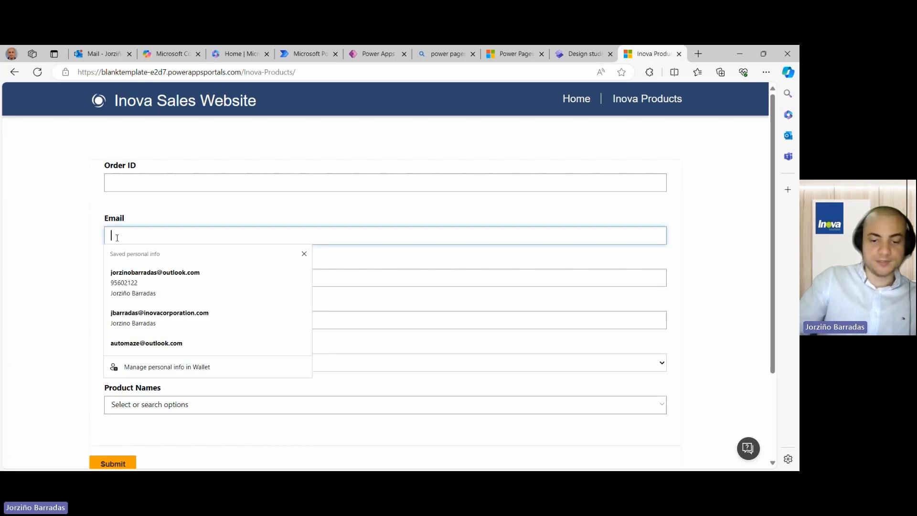
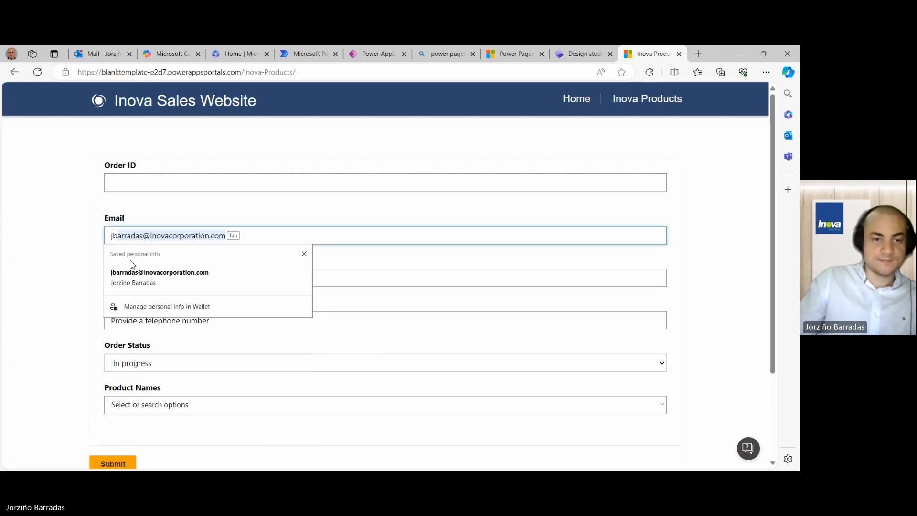
left_click(137, 277)
scroll(165, 319, "down", 1)
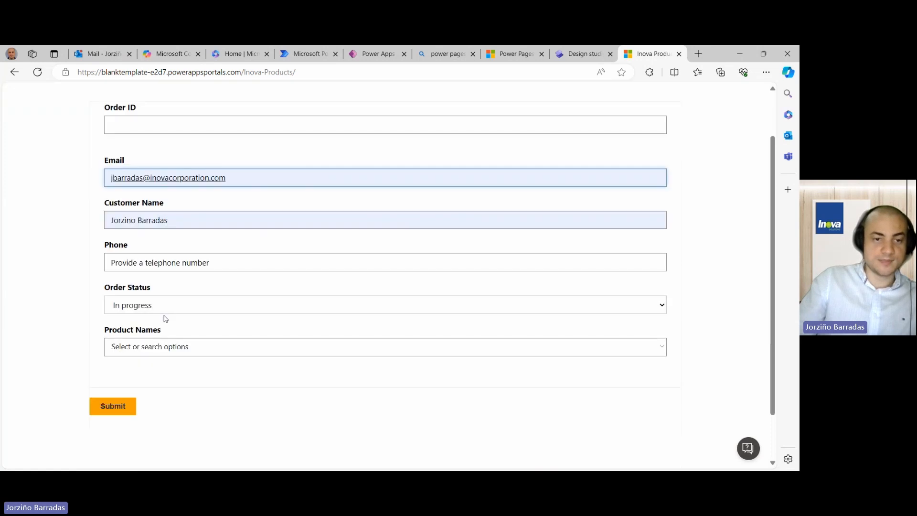
left_click(172, 262)
type("123455678")
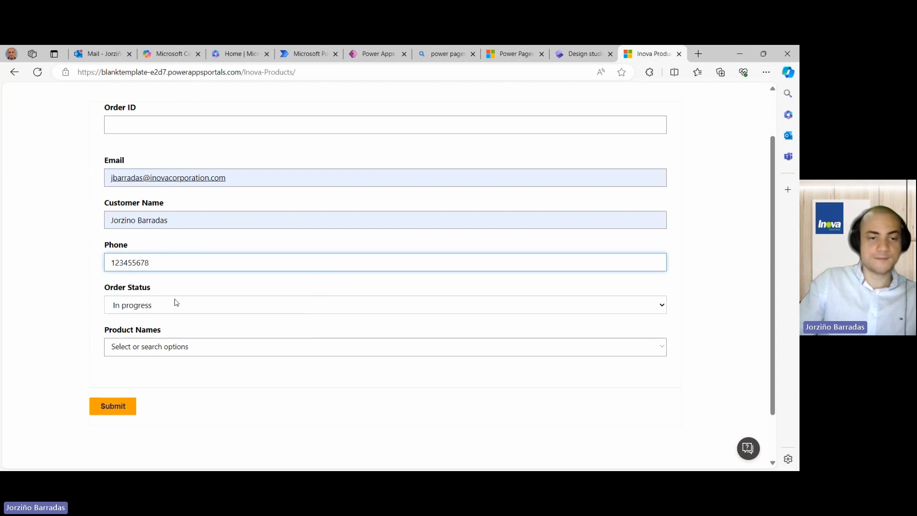
- Choose Product 1 in the Product Names field
scroll(176, 305, "down", 1)
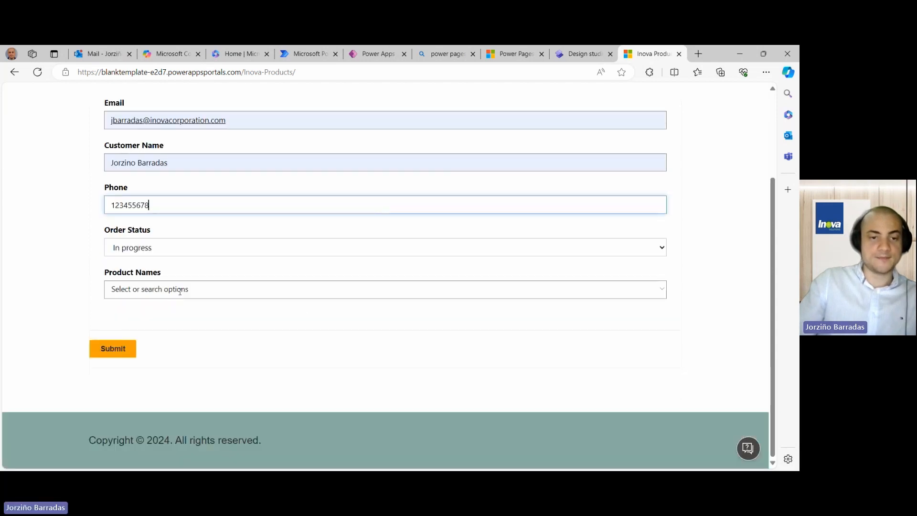
left_click(179, 290)
left_click(663, 292)
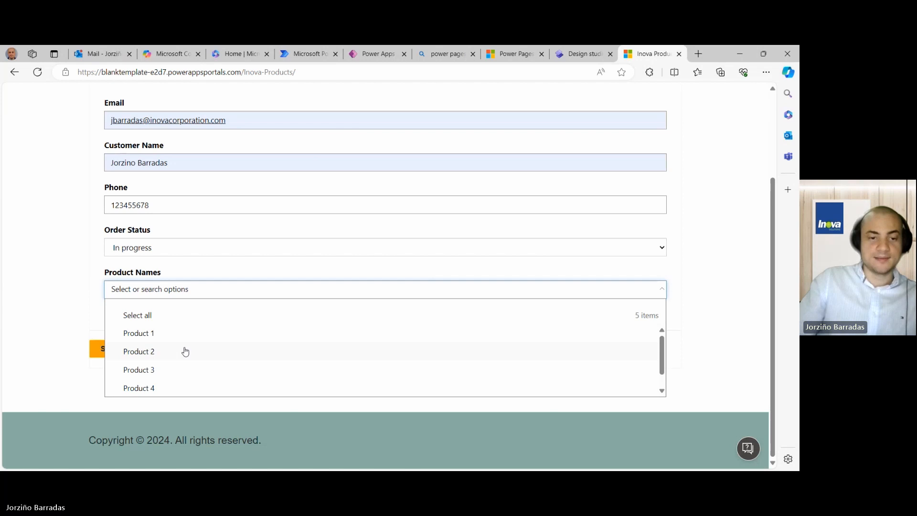
scroll(186, 351, "down", 1)
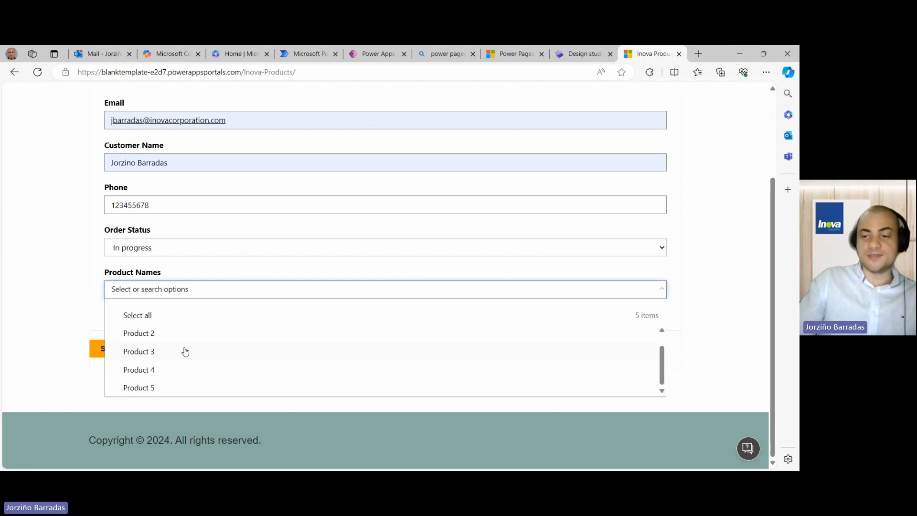
scroll(185, 351, "up", 1)
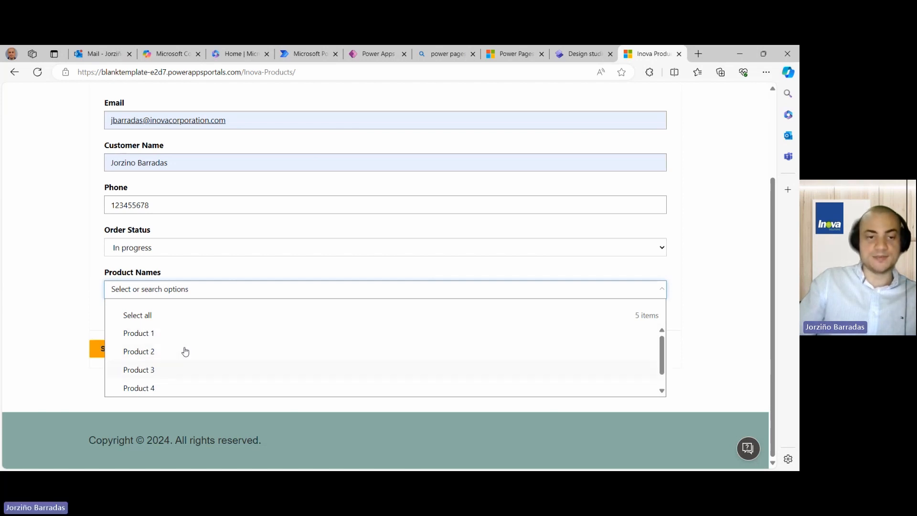
left_click(158, 334)
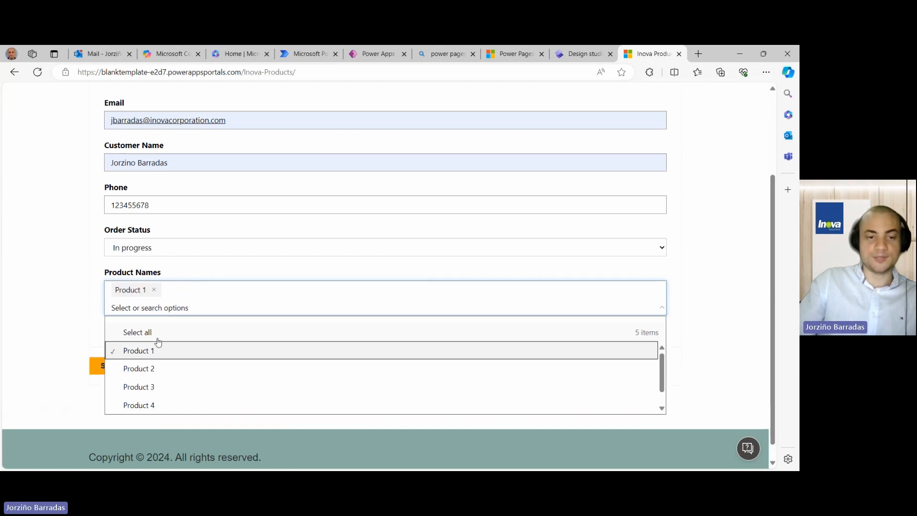
left_click(89, 343)
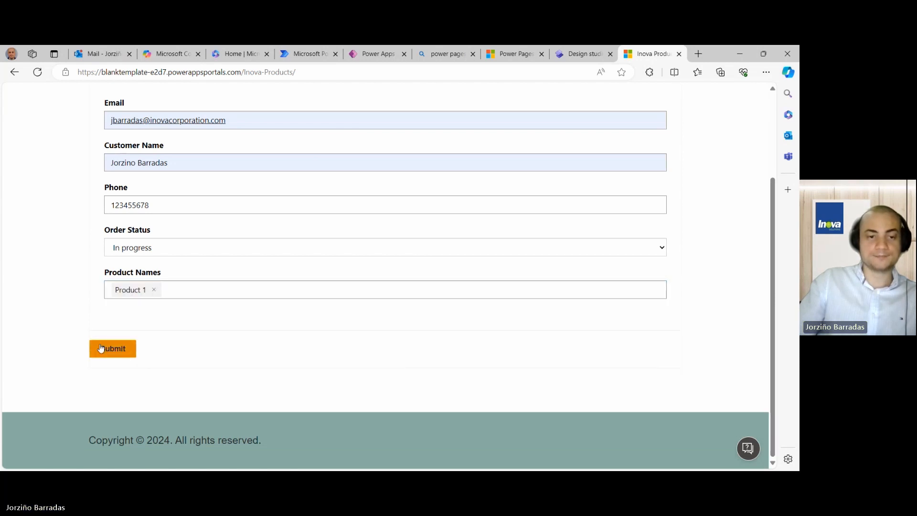
- Submit the order, dismiss the success message, and return to the blank Inova Products form
left_click(115, 354)
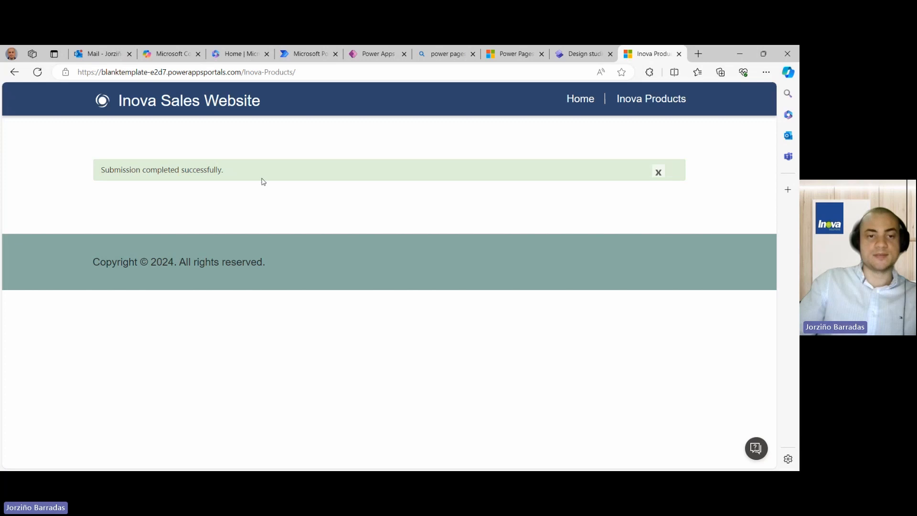
left_click(660, 173)
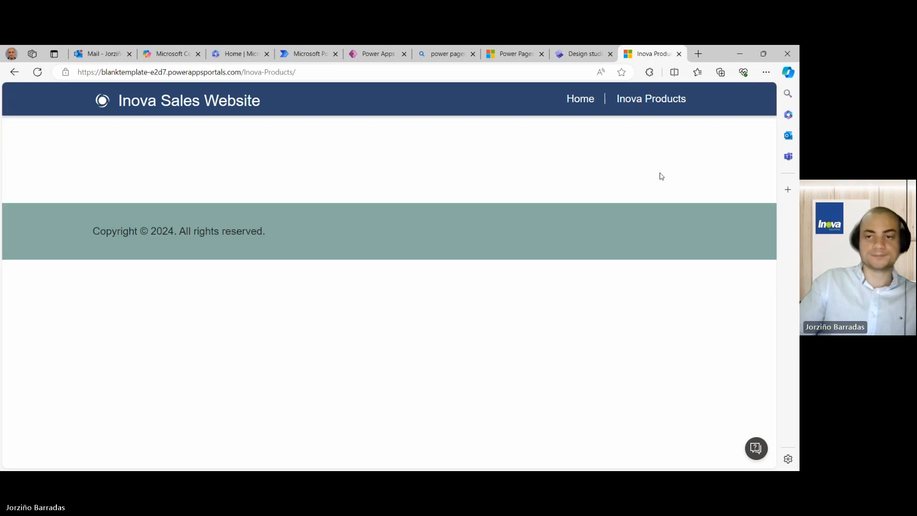
left_click(581, 100)
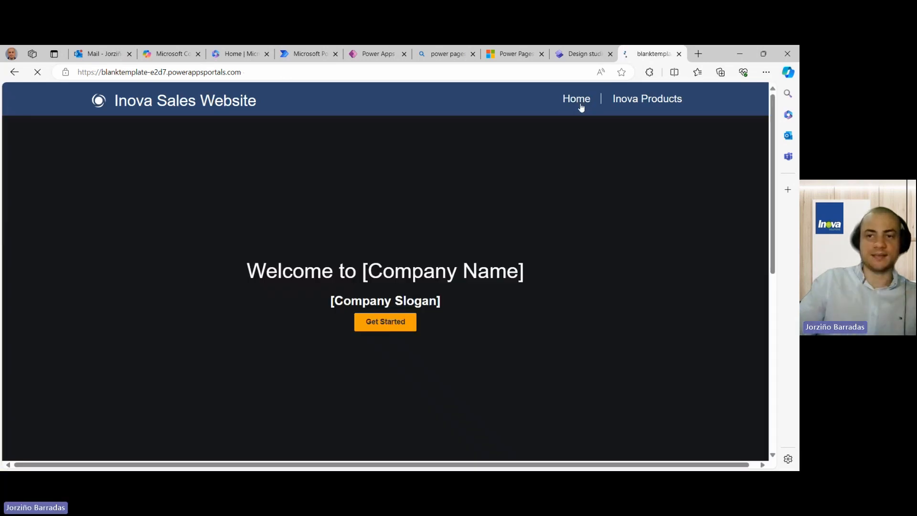
scroll(528, 156, "down", 3)
scroll(528, 157, "up", 5)
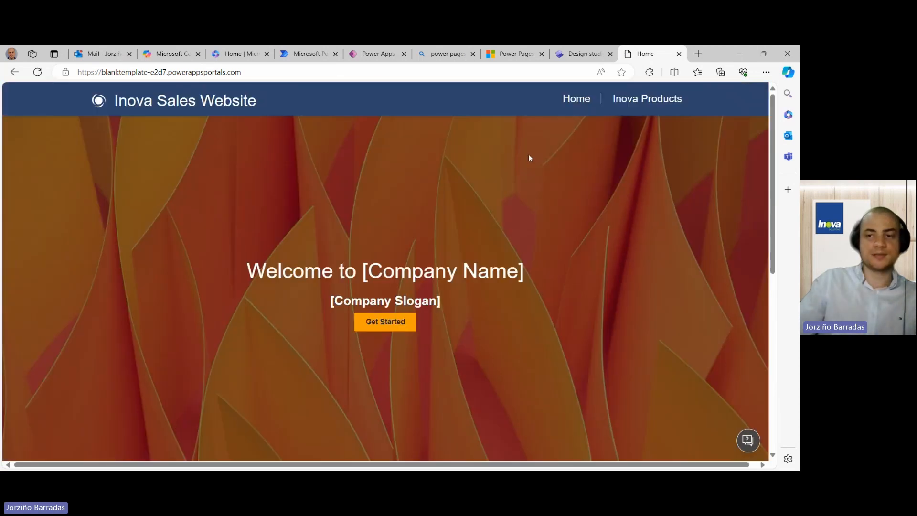
left_click(634, 106)
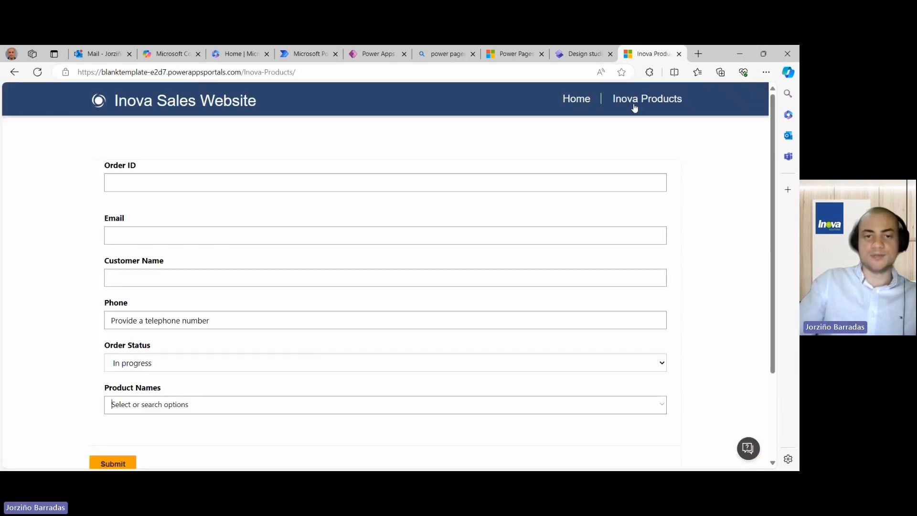
scroll(407, 229, "down", 3)
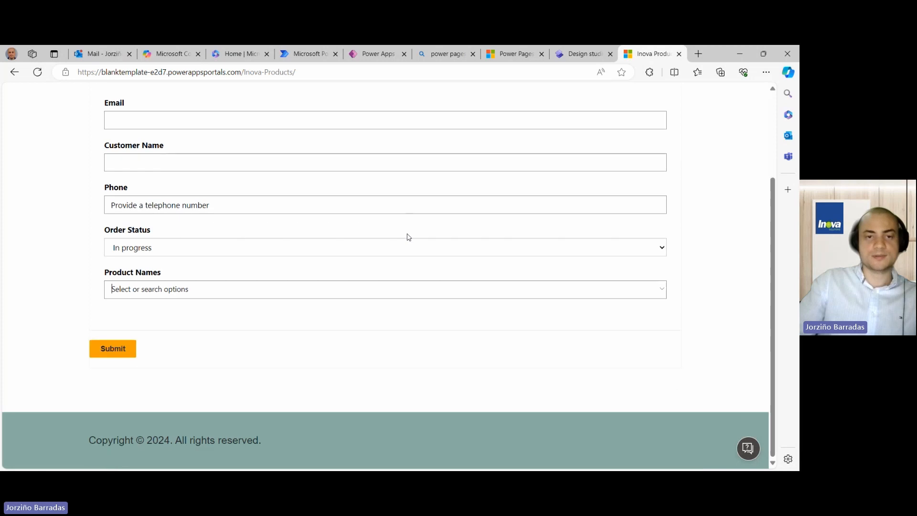
scroll(407, 229, "up", 3)
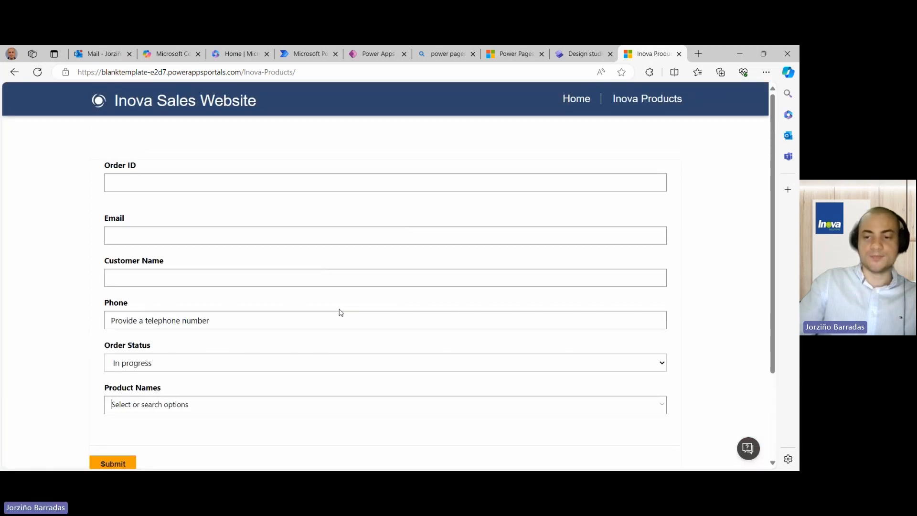
- Refresh the Outlook inbox and find the notification bounced because the recipient wasn't found
left_click(102, 55)
scroll(107, 272, "up", 5)
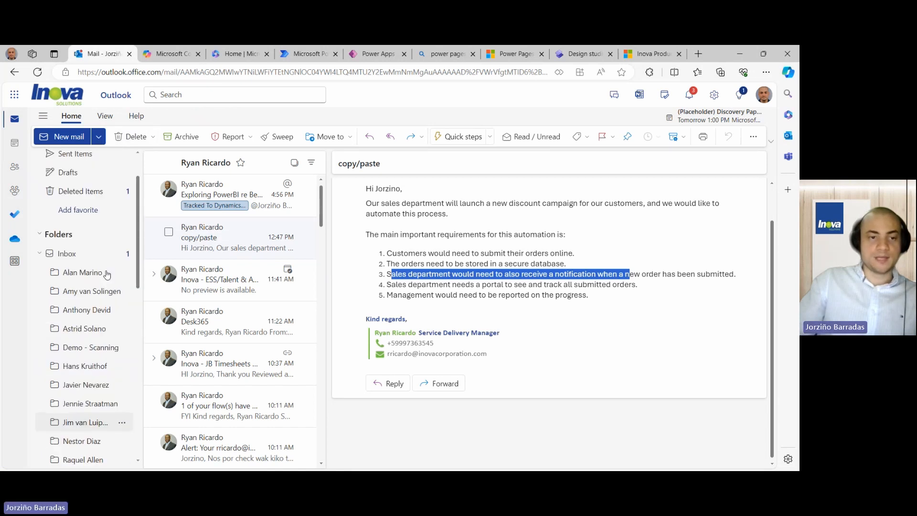
left_click(103, 301)
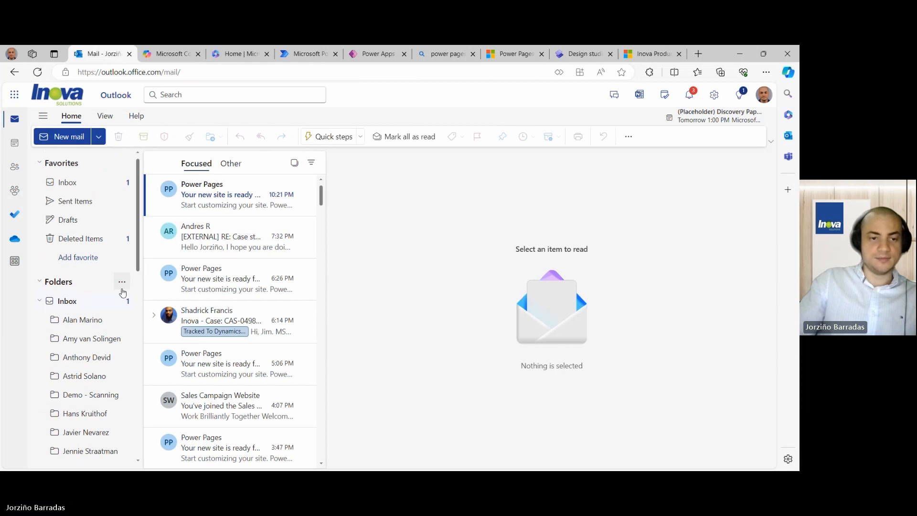
left_click(37, 72)
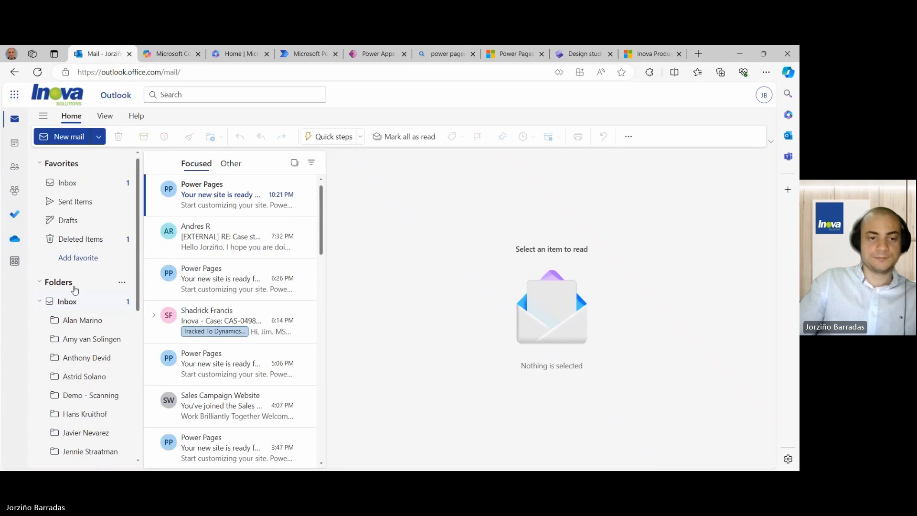
scroll(71, 281, "down", 5)
scroll(75, 292, "up", 5)
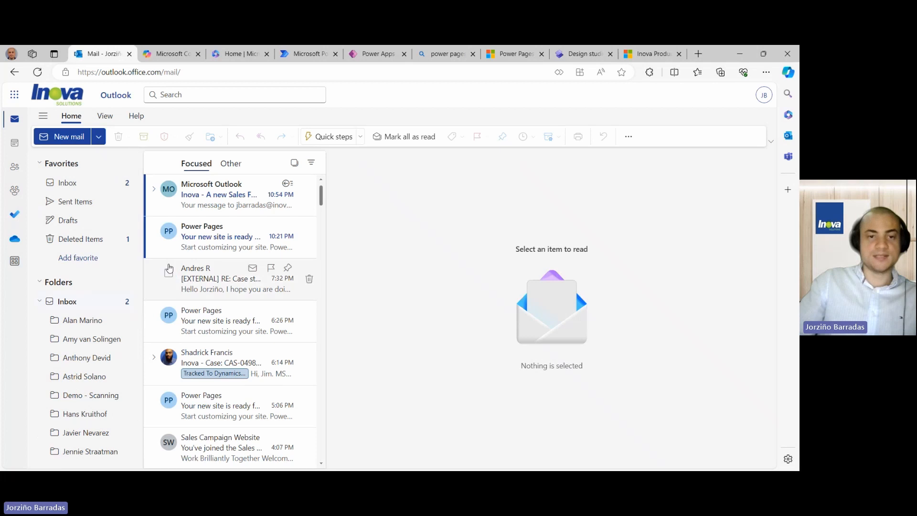
left_click(207, 204)
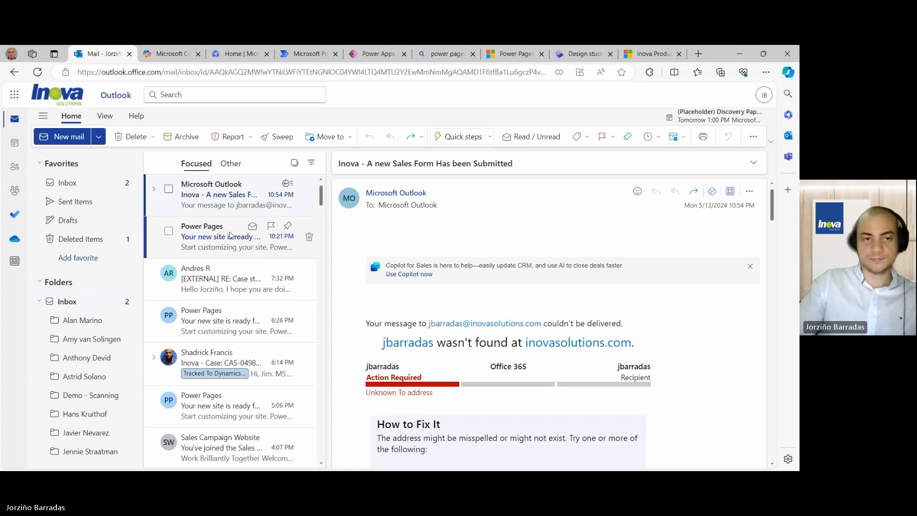
left_click(230, 235)
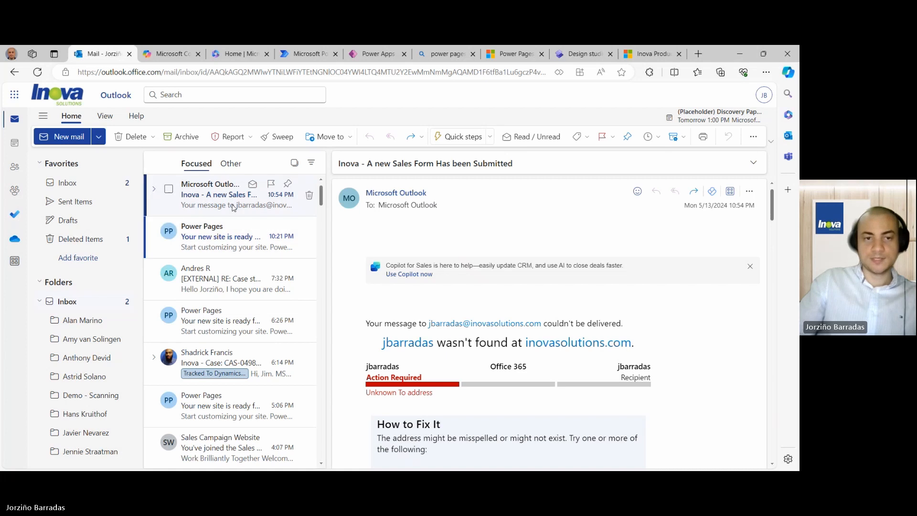
left_click(285, 55)
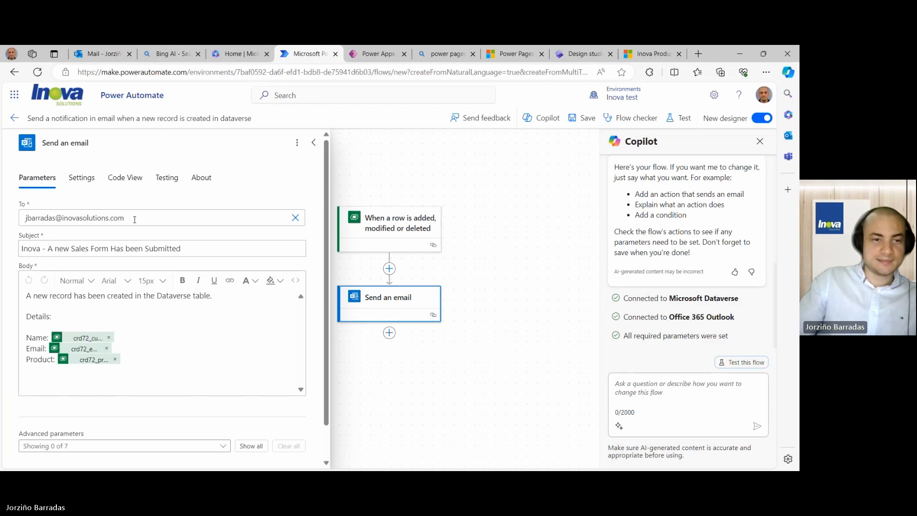
- Change the recipient's domain to inovacorporation.com and save the flow again
left_click(109, 219)
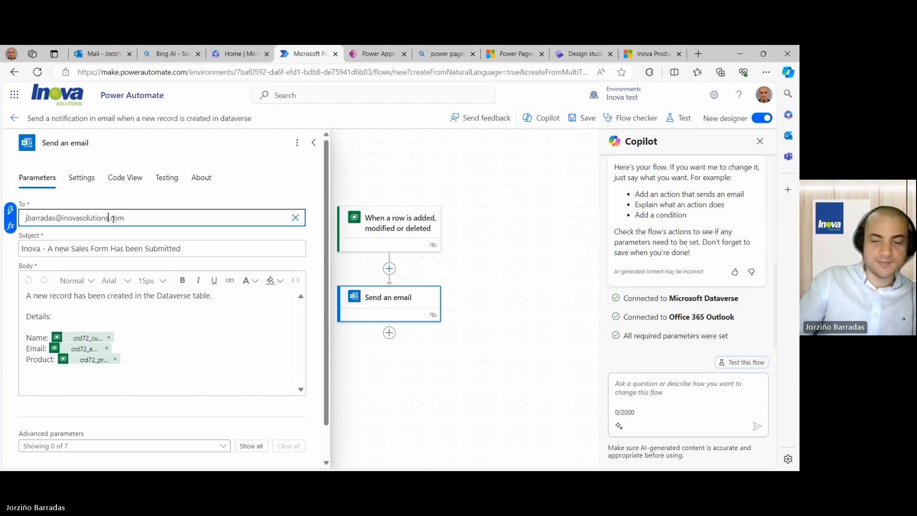
key("BackSpace")
key("BackSpace")
key("BackSpace")
key("BackSpace")
key("BackSpace")
key("BackSpace")
key("BackSpace")
key("BackSpace")
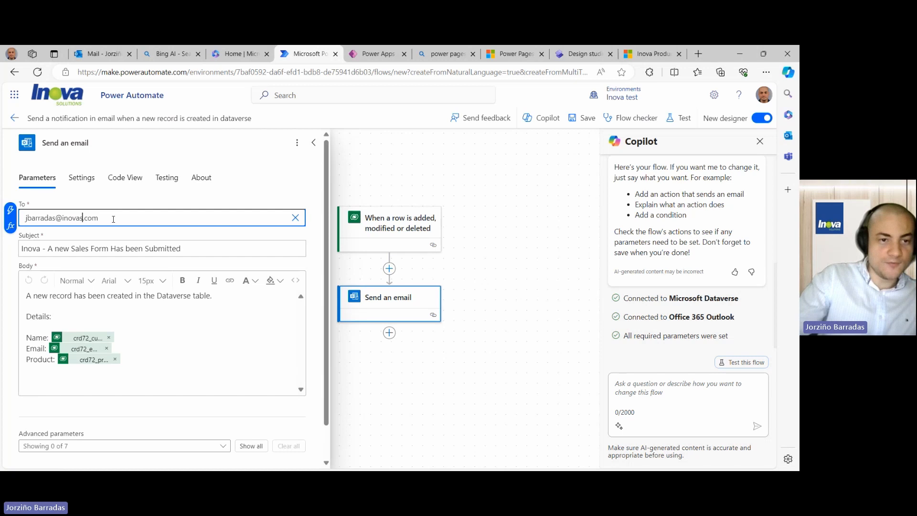
type("corporat")
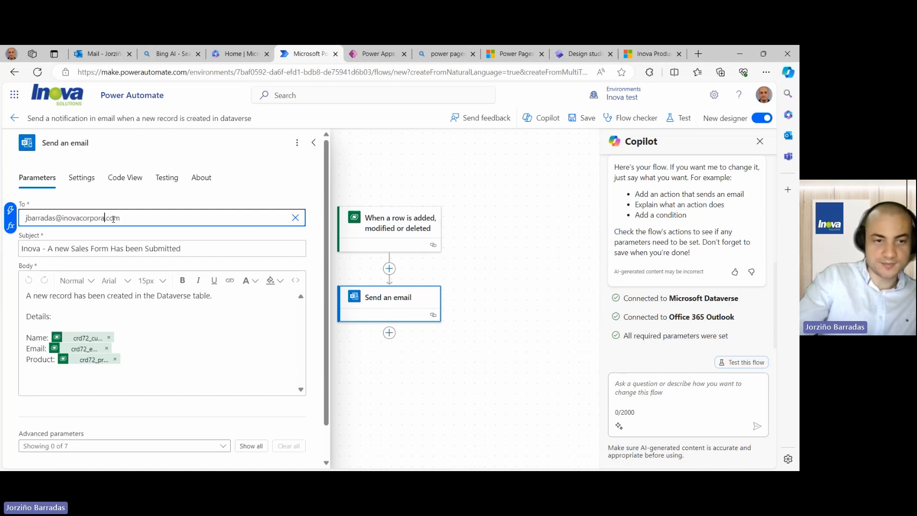
type("ion")
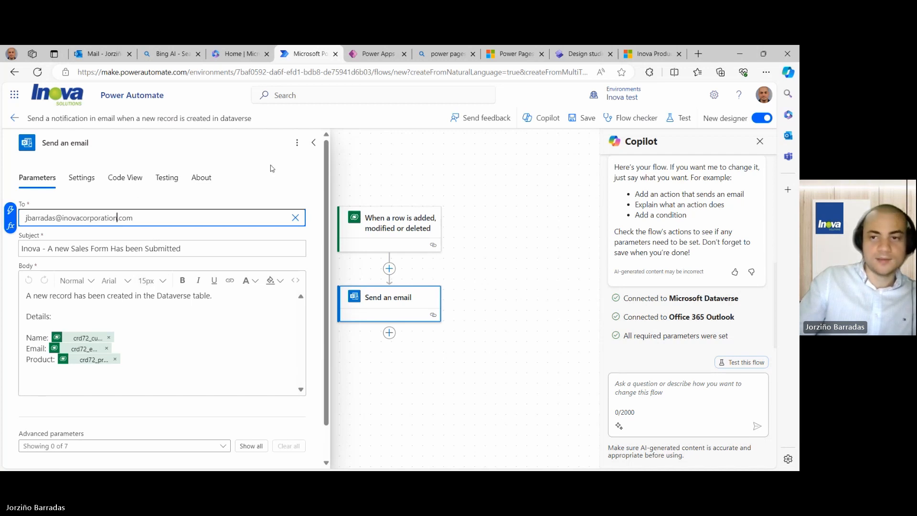
left_click(571, 122)
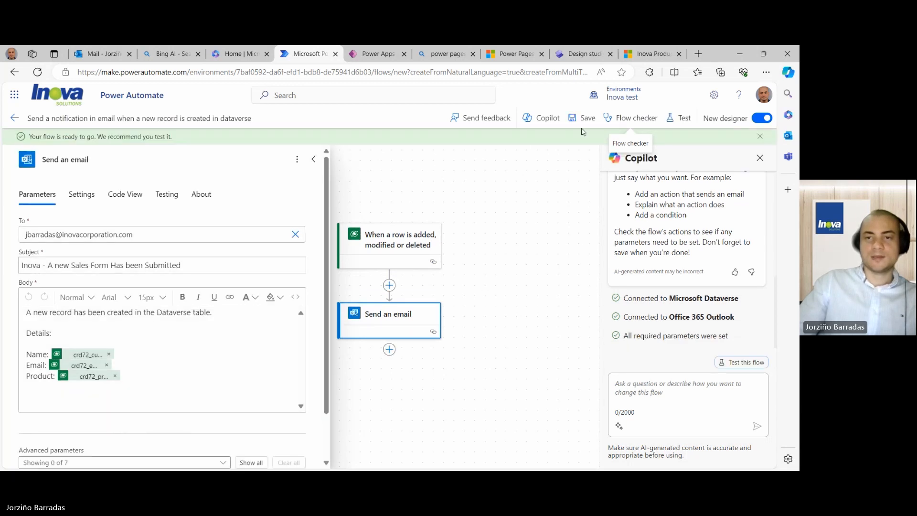
left_click(585, 53)
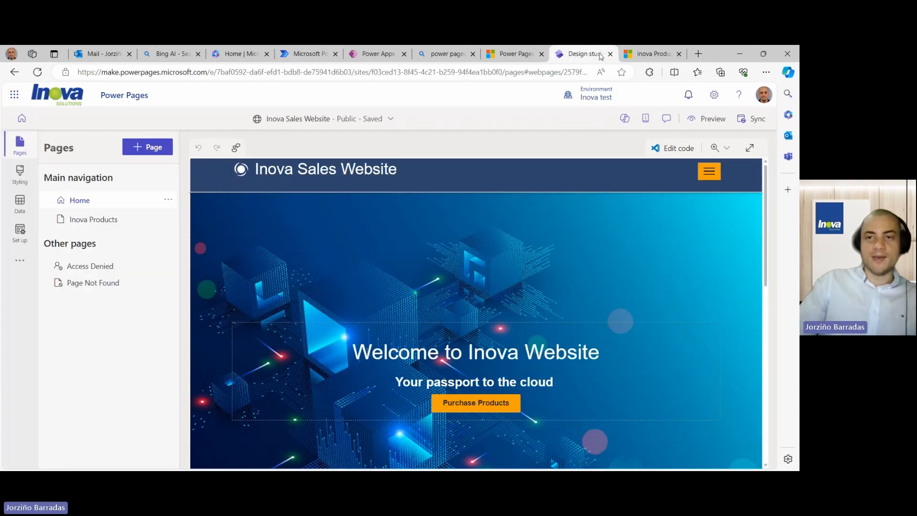
- On the Inova Products form, autofill Email and Customer Name and enter a phone number
left_click(640, 54)
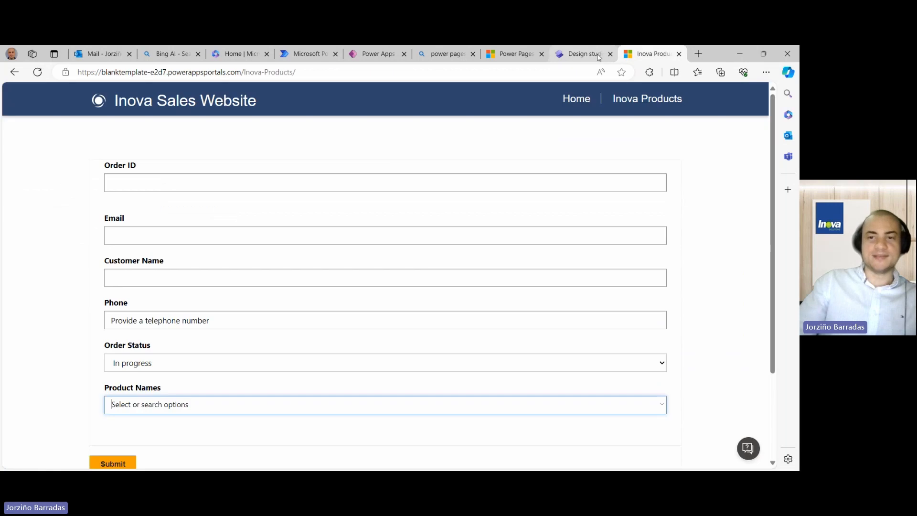
left_click(585, 54)
left_click(651, 54)
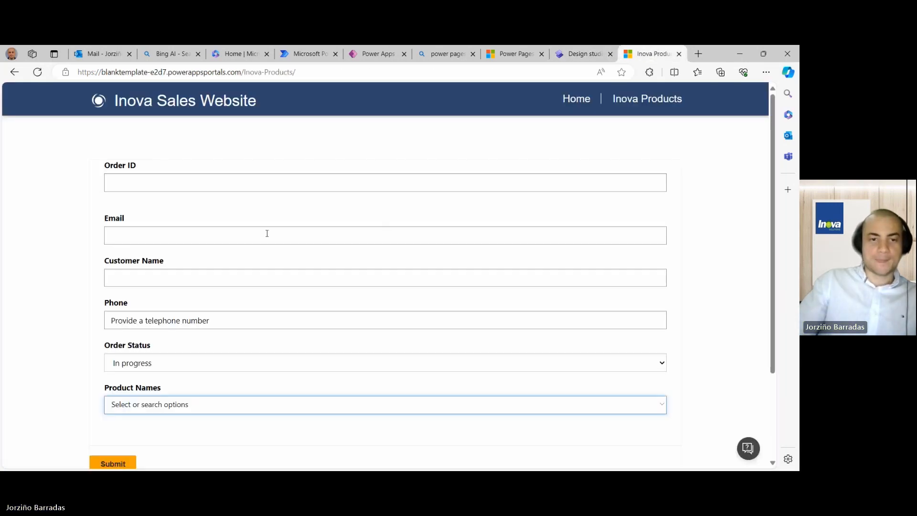
left_click(239, 235)
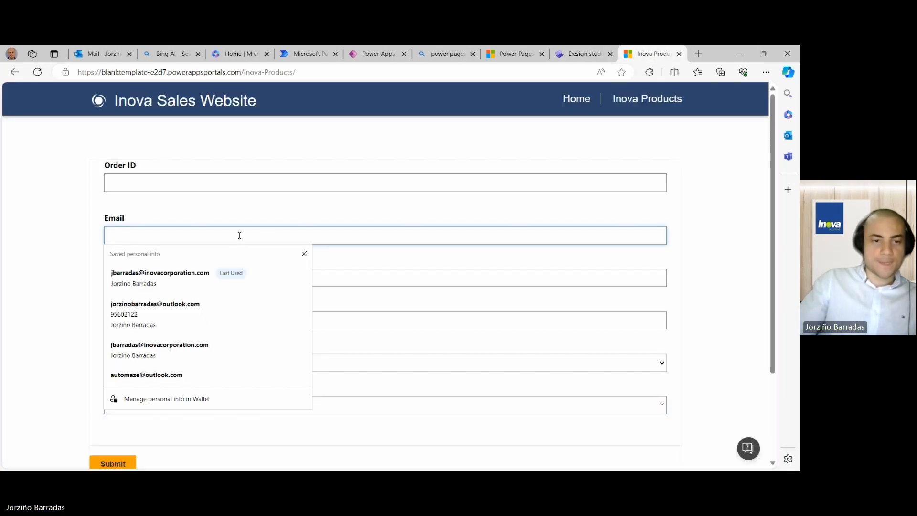
left_click(188, 277)
scroll(188, 274, "down", 3)
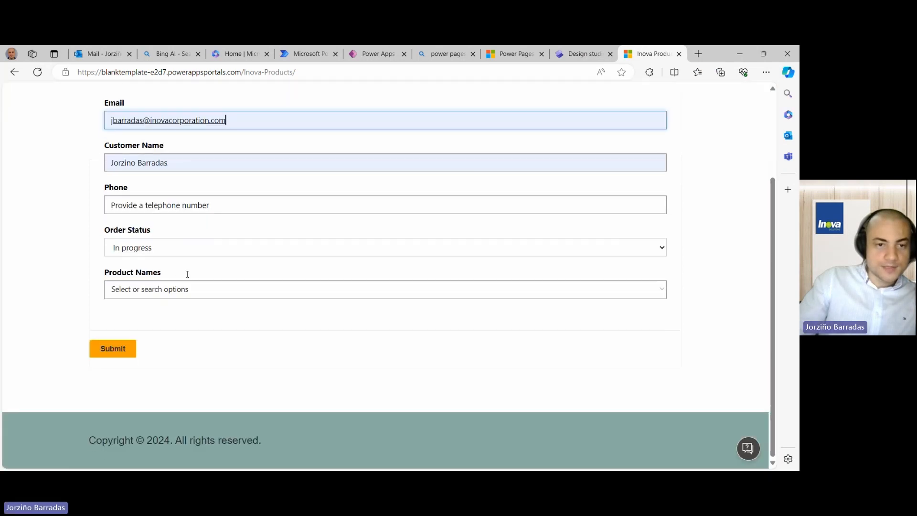
left_click(197, 212)
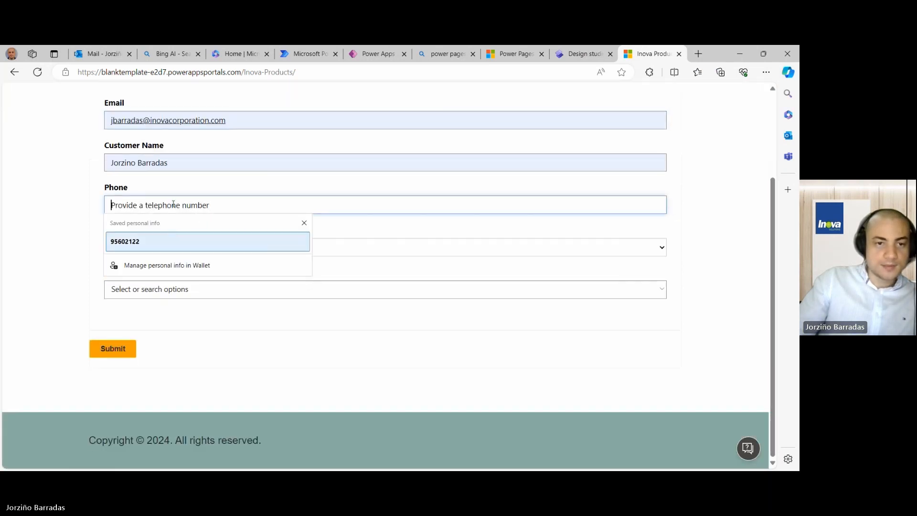
type("123435656")
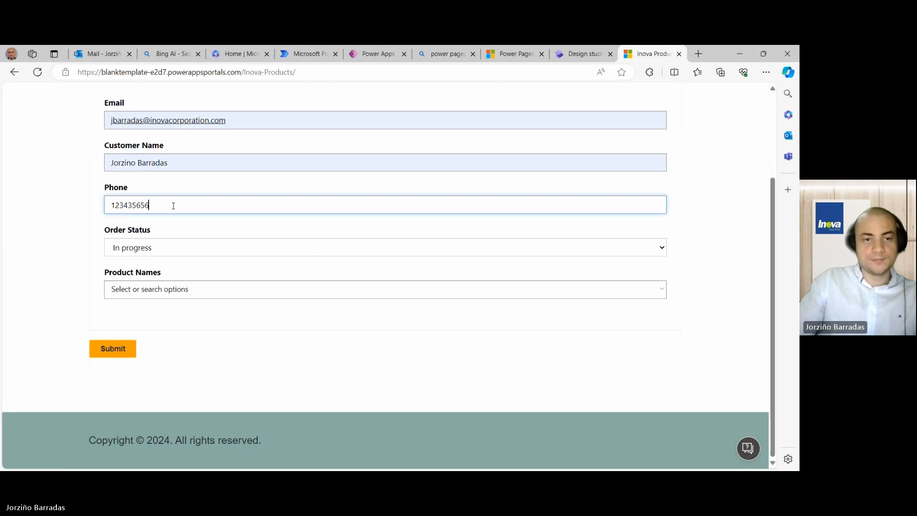
- Select only Product 1 in the Product Names field
left_click(176, 286)
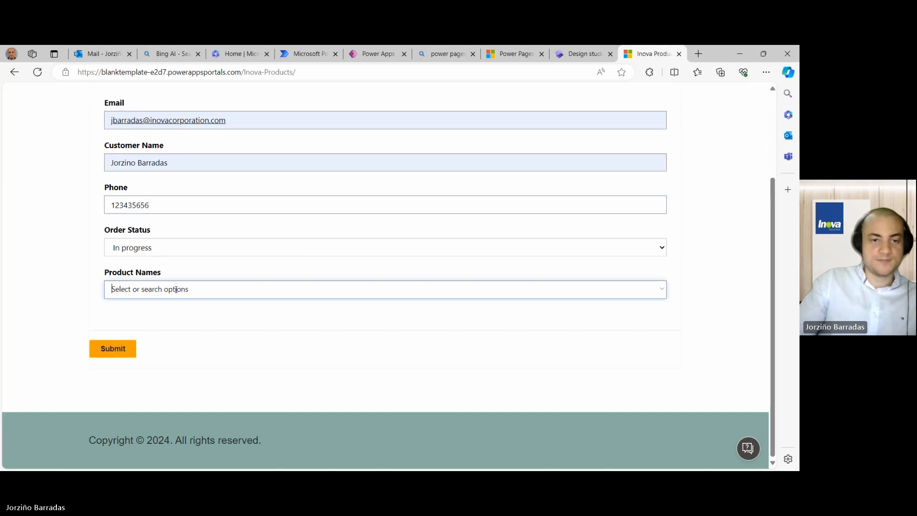
left_click(658, 286)
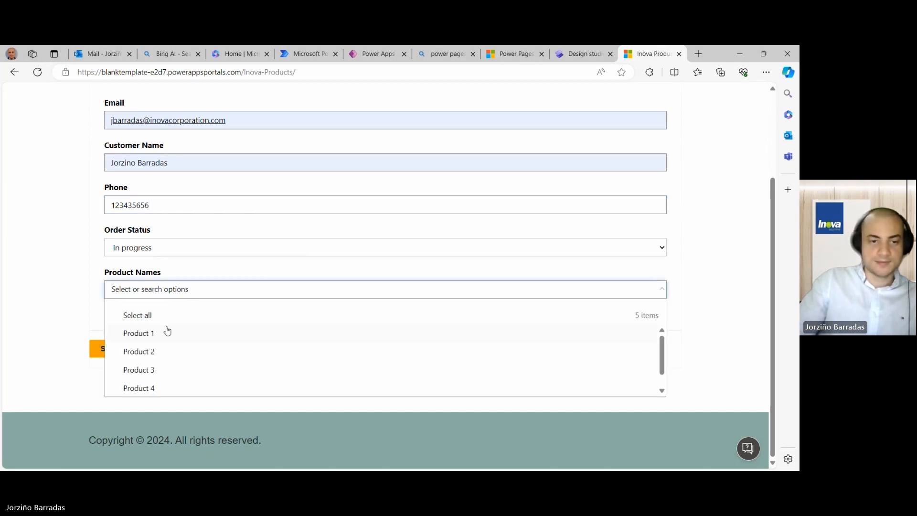
left_click(152, 337)
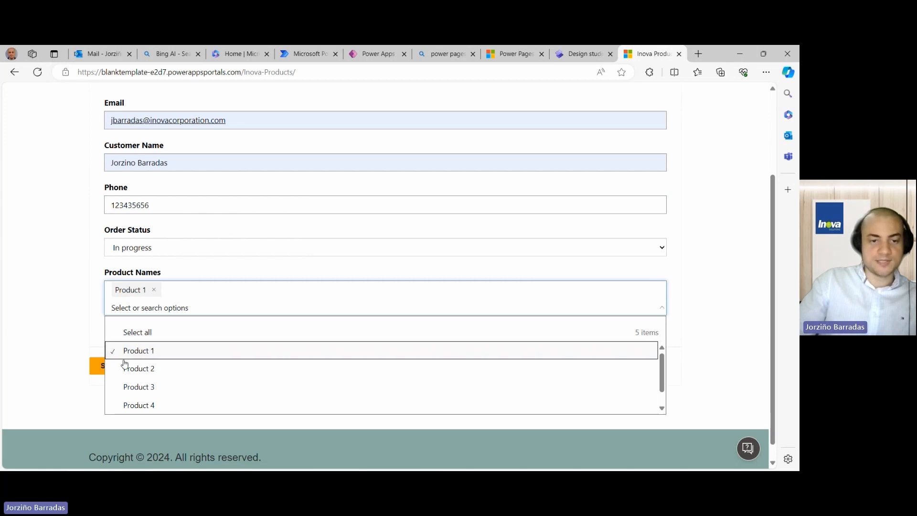
left_click(135, 370)
left_click(134, 371)
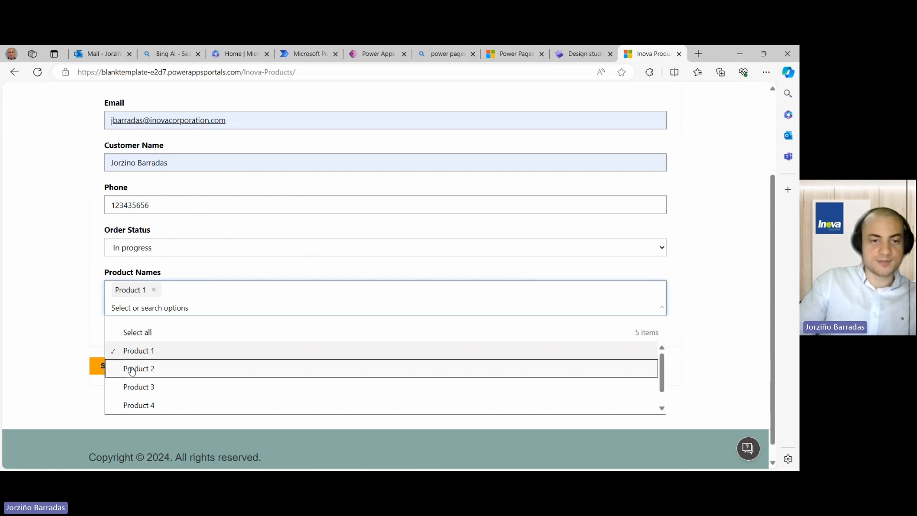
left_click(99, 368)
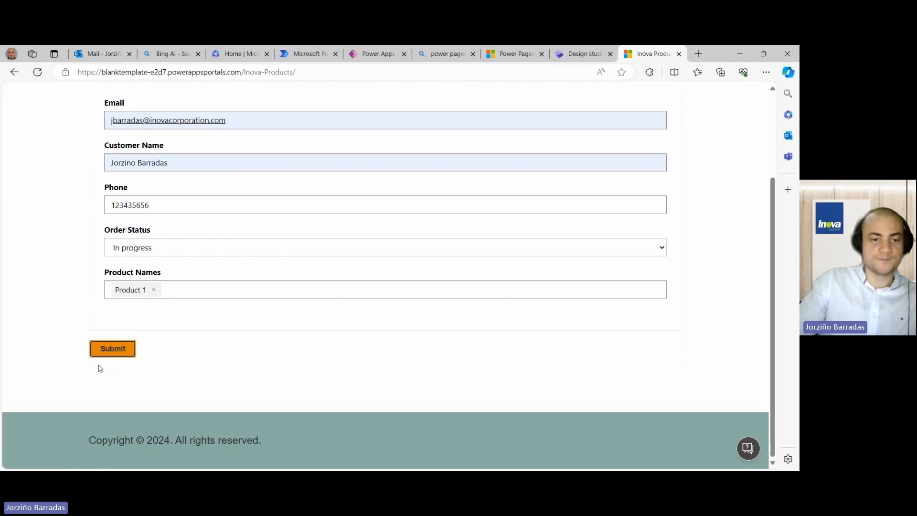
- Submit the order, dismiss the success message, and reload the blank form
left_click(109, 349)
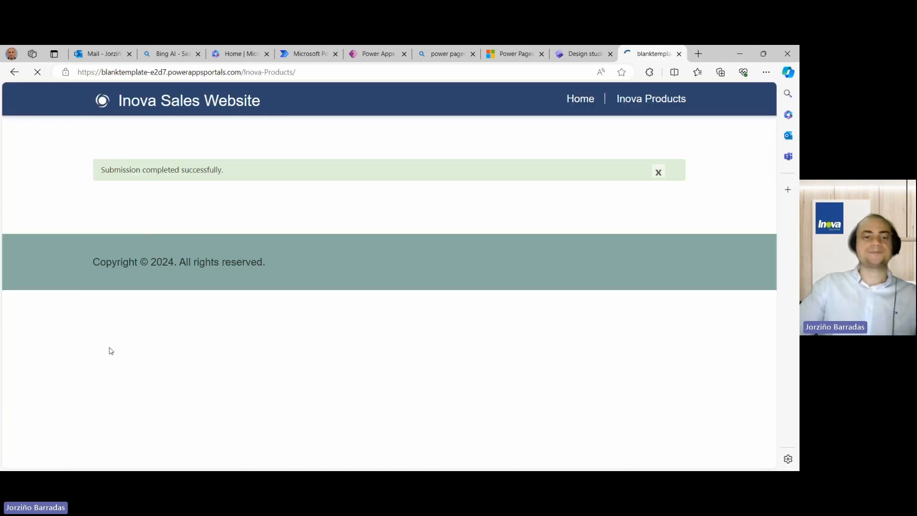
left_click(658, 173)
left_click(636, 108)
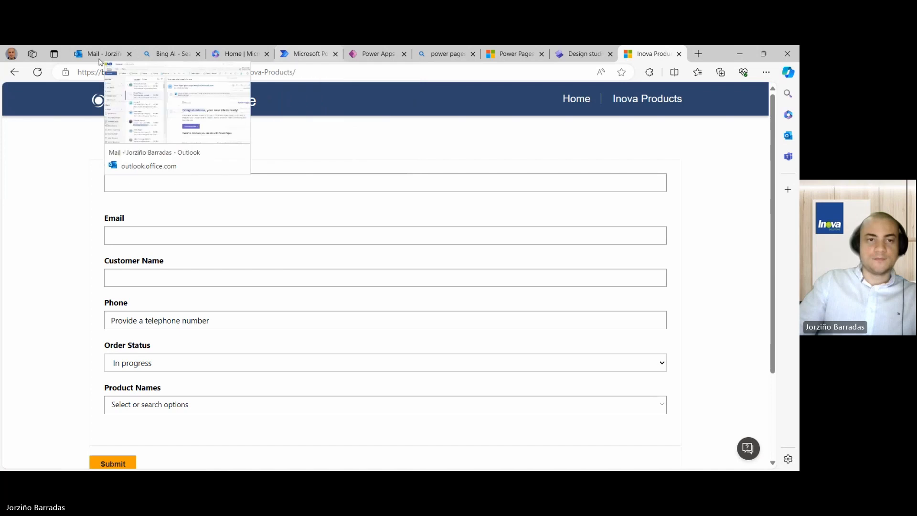
left_click(81, 57)
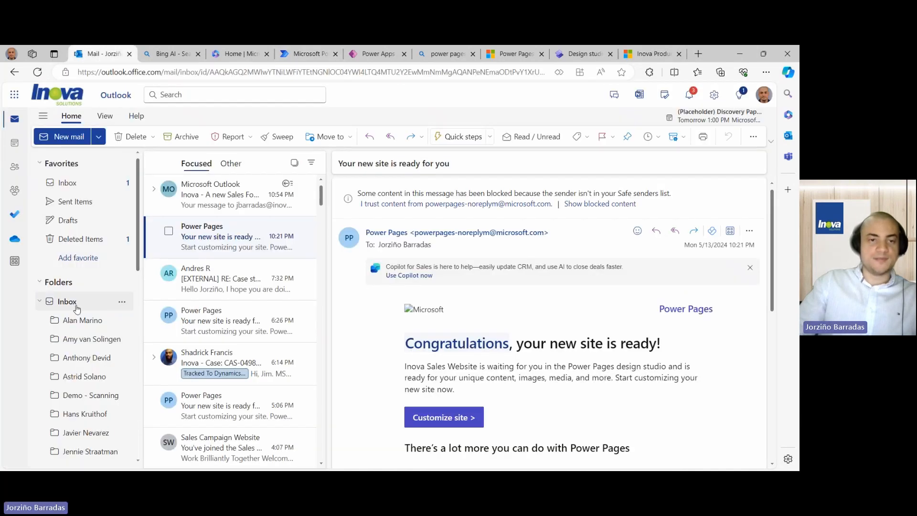
left_click(218, 209)
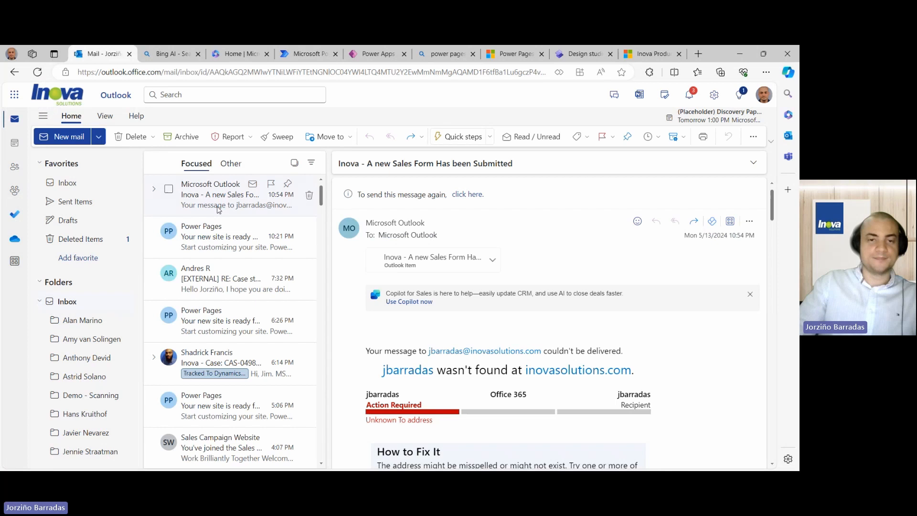
left_click(37, 71)
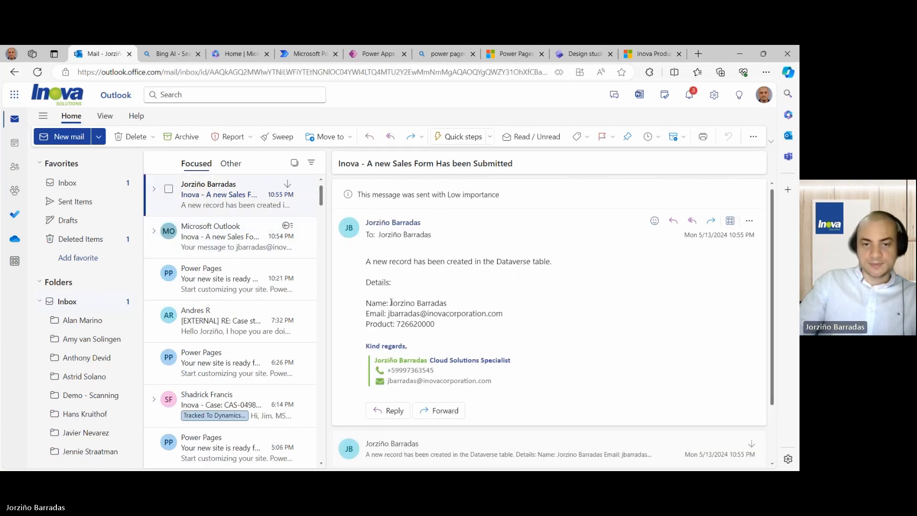
left_click_drag(372, 262, 541, 264)
left_click_drag(392, 304, 453, 307)
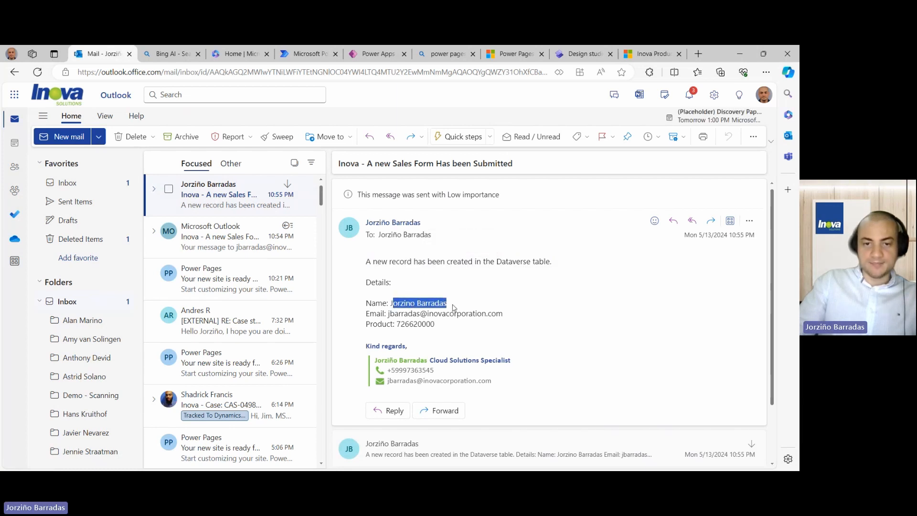
left_click_drag(386, 314, 503, 315)
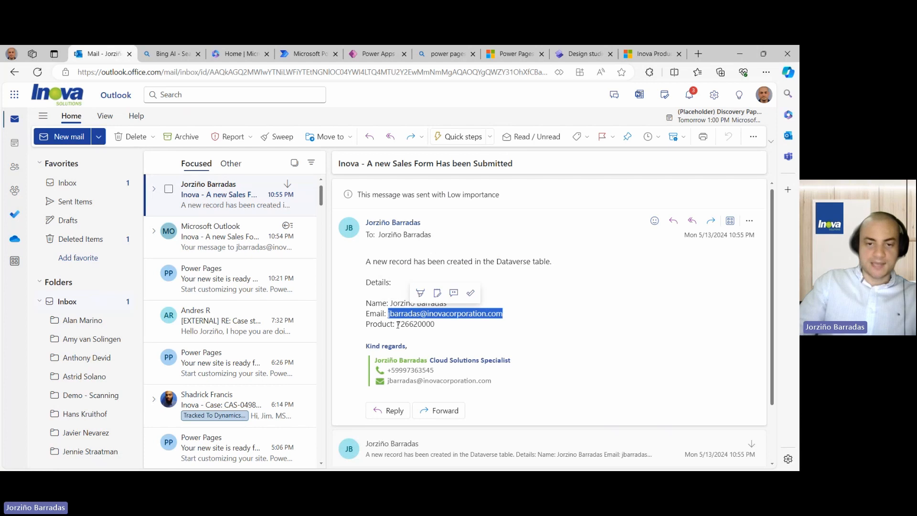
left_click_drag(397, 325, 436, 325)
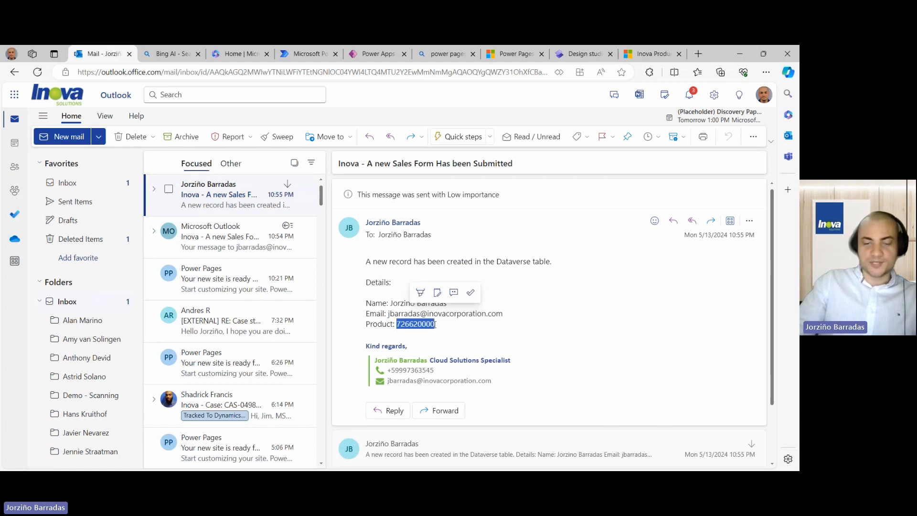
left_click(397, 324)
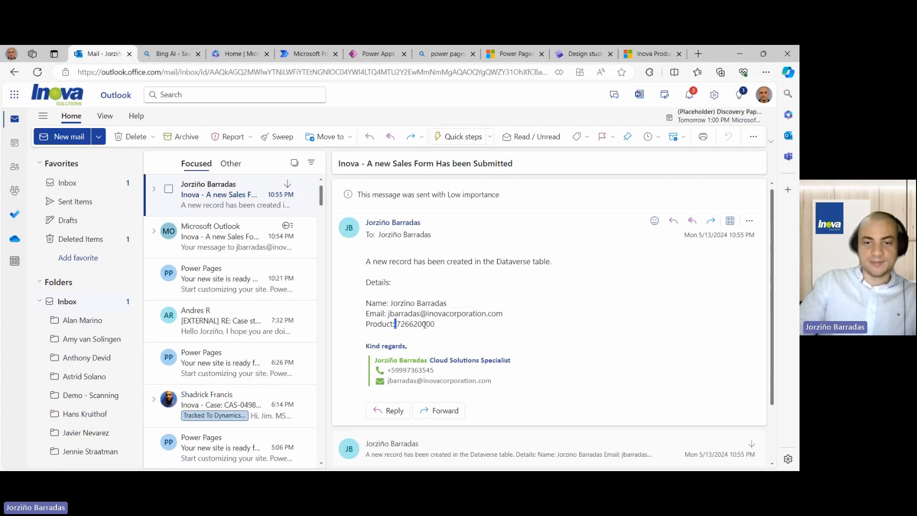
left_click_drag(421, 325, 397, 324)
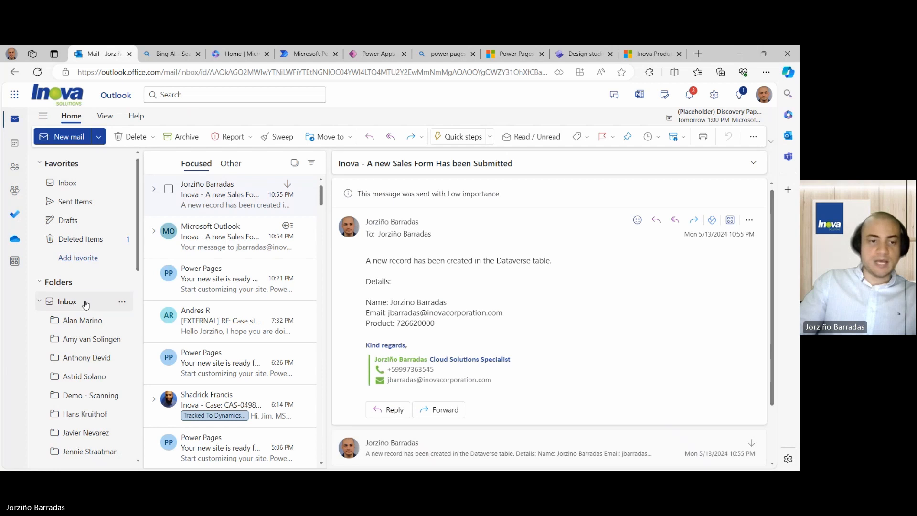
- Open the colleague's copy/paste email and highlight the sales notification requirement
scroll(86, 305, "down", 5)
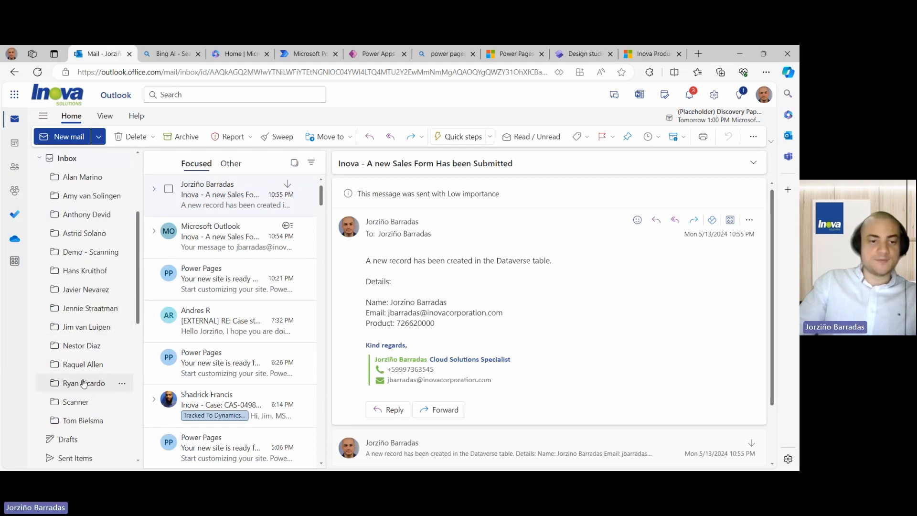
left_click(83, 383)
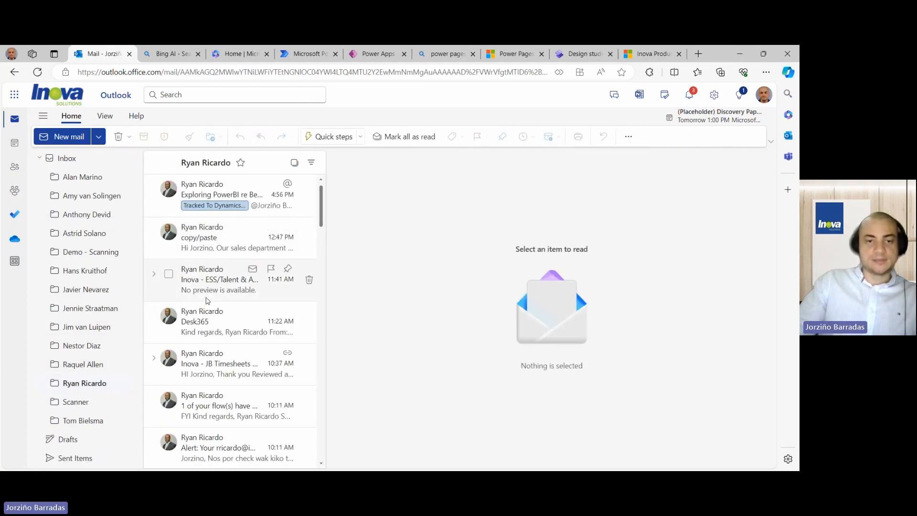
left_click(215, 249)
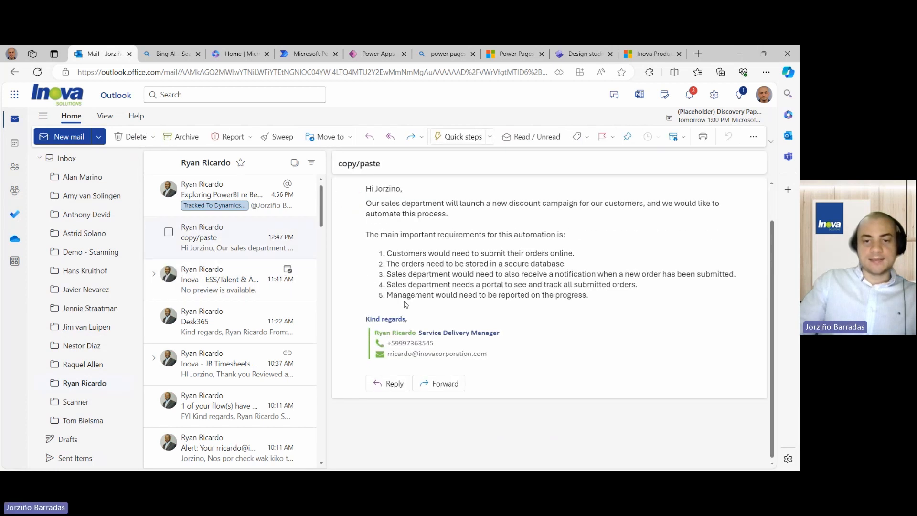
left_click_drag(387, 273, 735, 273)
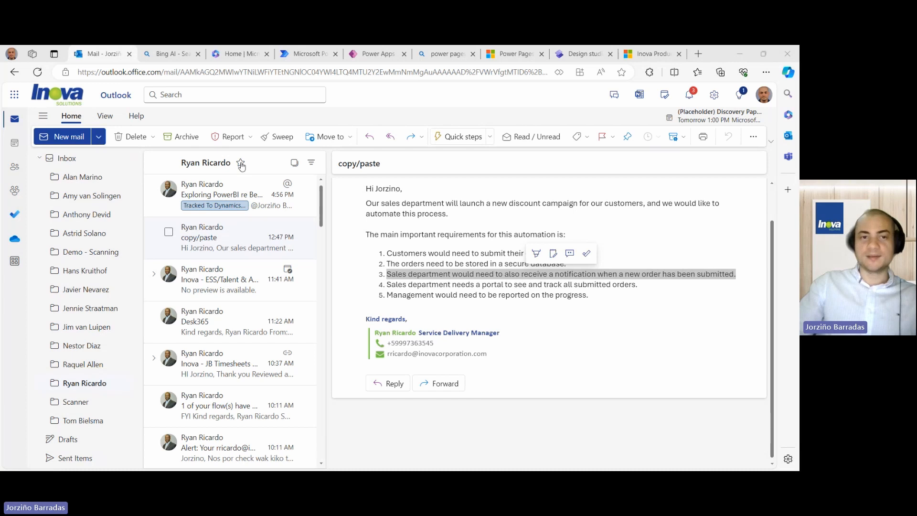
left_click(173, 53)
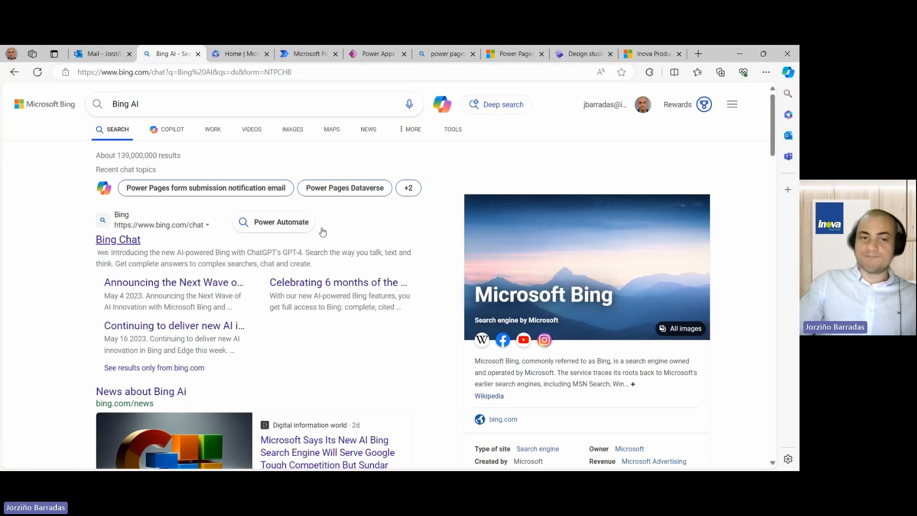
- Ask Copilot 'How to create an application in Office 365?' and read its four-step answer
left_click(444, 107)
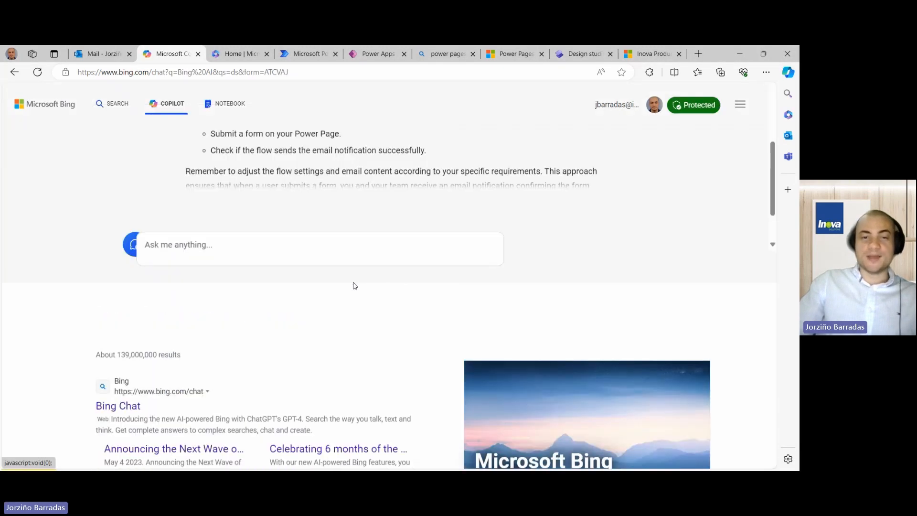
left_click(287, 432)
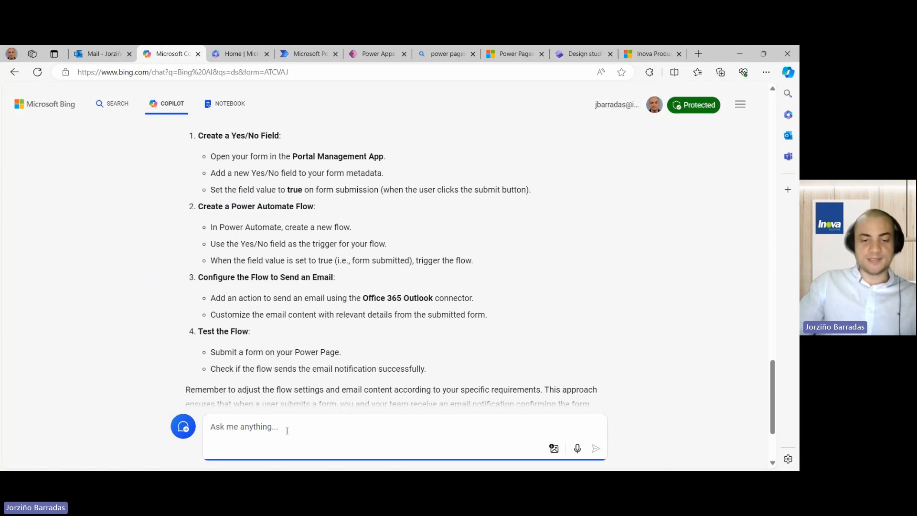
type("How to create an application in Office 365?")
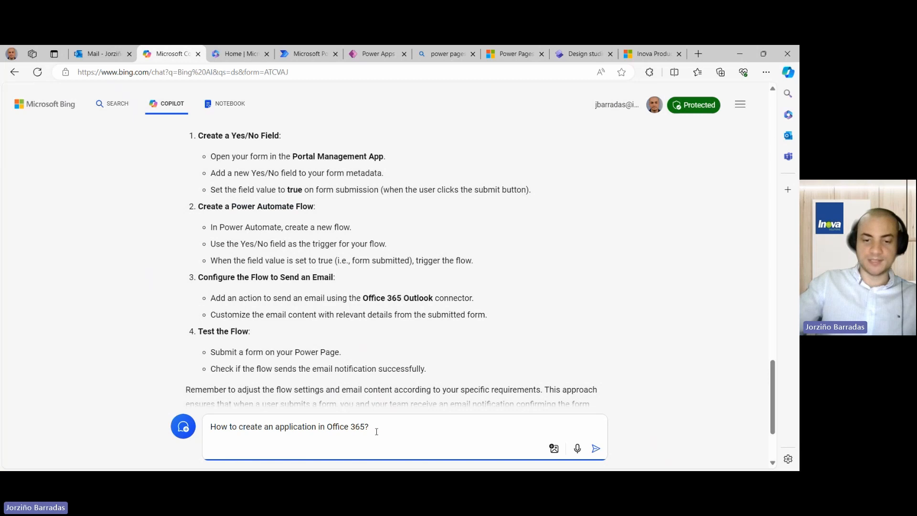
key("Return")
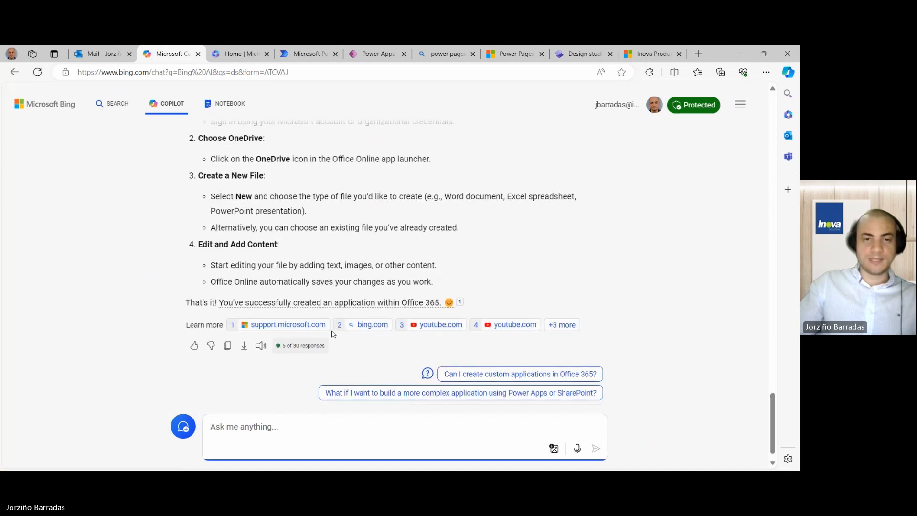
scroll(333, 333, "up", 5)
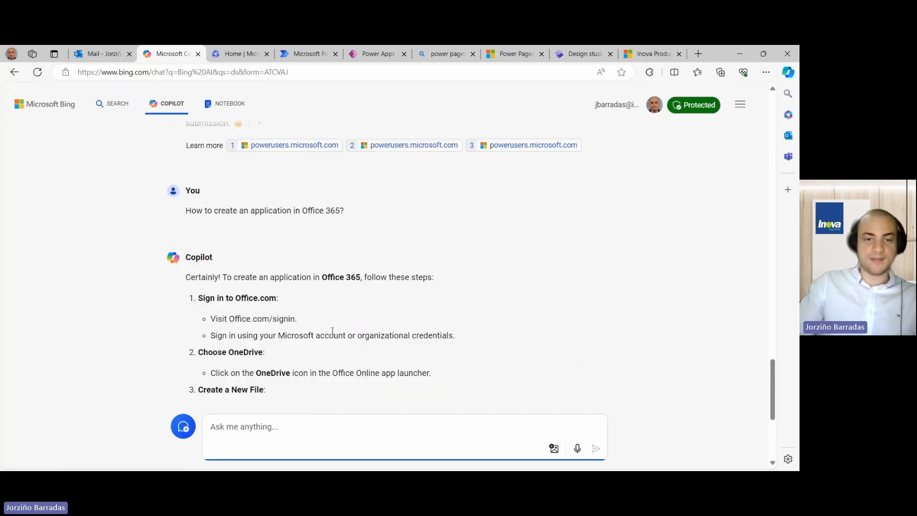
scroll(333, 332, "down", 4)
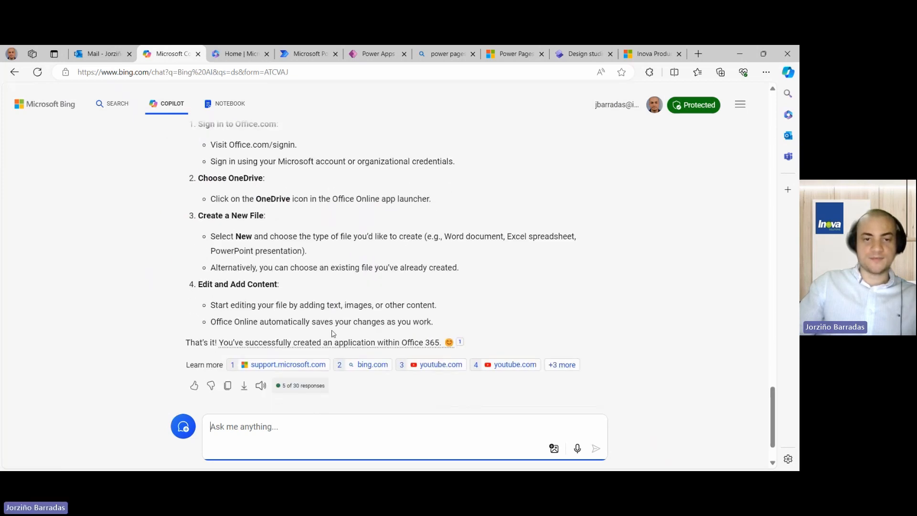
scroll(328, 320, "up", 1)
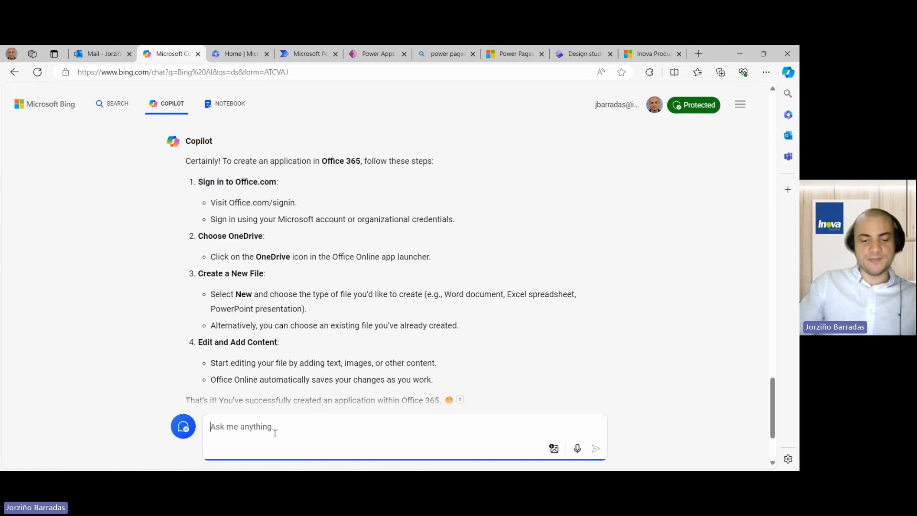
- Ask Copilot 'How to create an application to display dataverse data?' and review its canvas app steps
type("How to create an application in Office 365?")
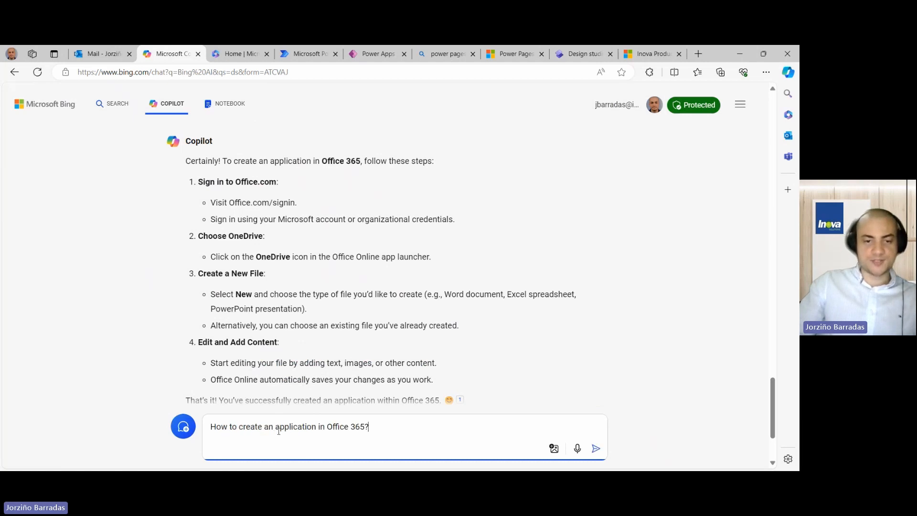
double_click(357, 426)
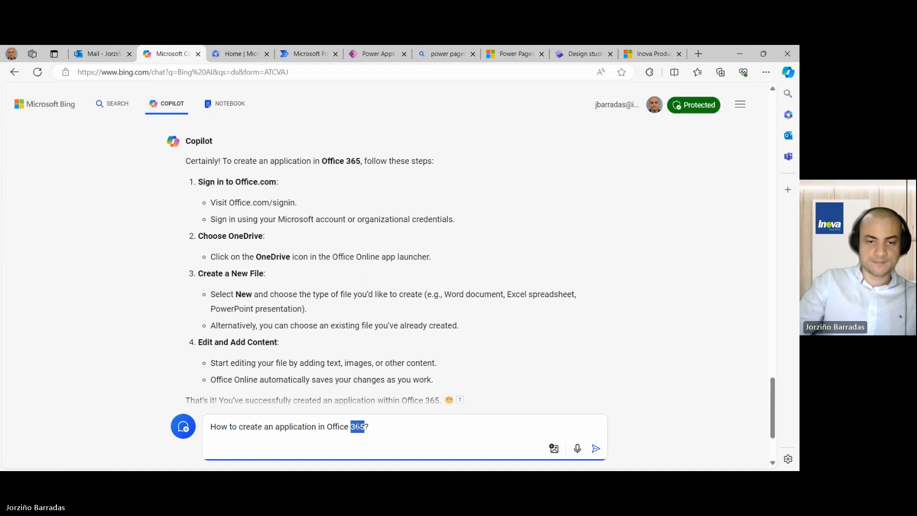
key("BackSpace")
key("BackSpace")
key("BackSpace")
key("BackSpace")
key("BackSpace")
key("BackSpace")
key("BackSpace")
key("BackSpace")
key("BackSpace")
key("BackSpace")
key("BackSpace")
key("BackSpace")
key("BackSpace")
key("BackSpace")
key("BackSpace")
key("BackSpace")
key("BackSpace")
key("BackSpace")
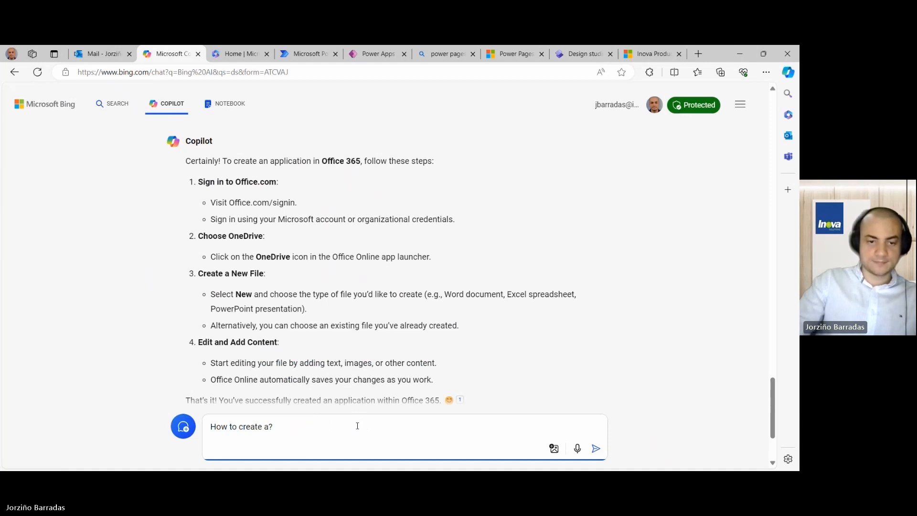
type("desktpo")
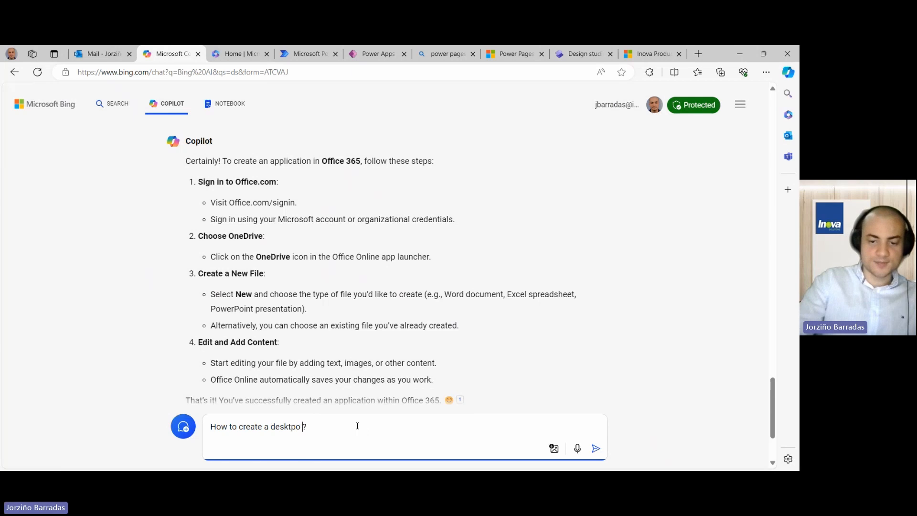
key("BackSpace")
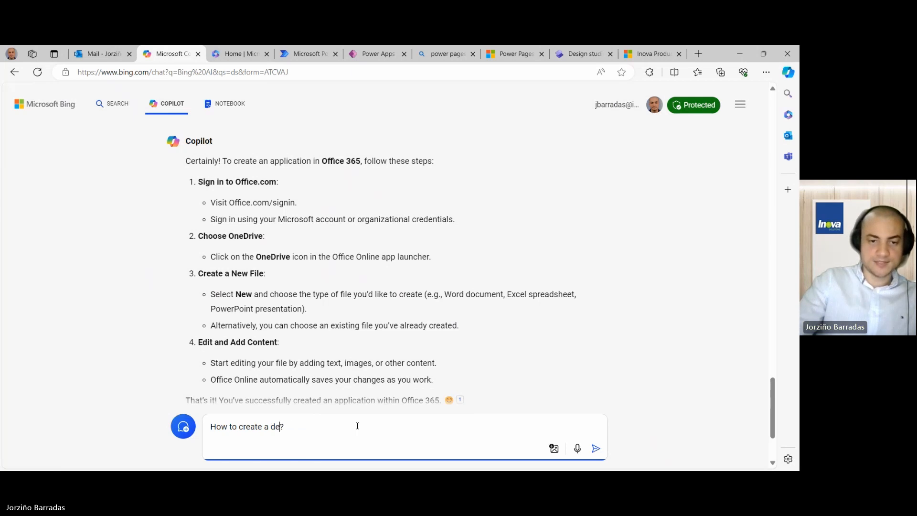
key("BackSpace")
key("BackSpace")
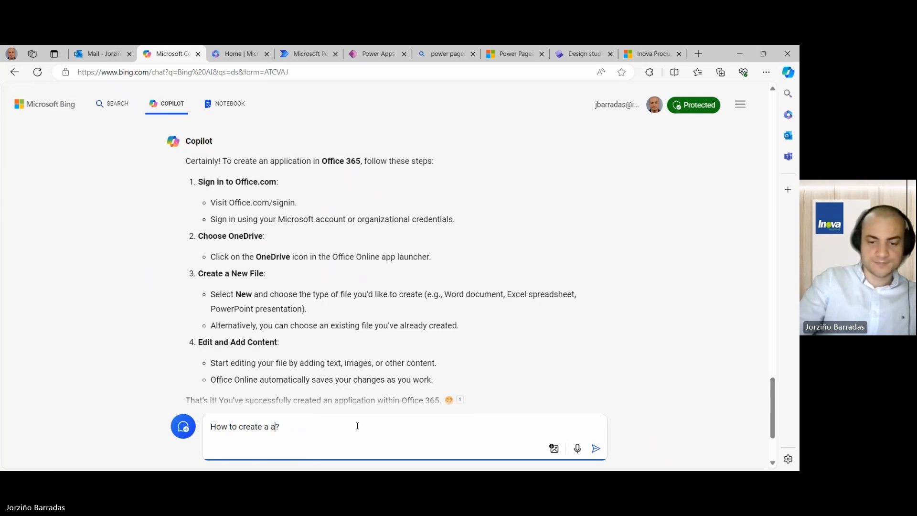
key("BackSpace")
key("BackSpace")
type("n")
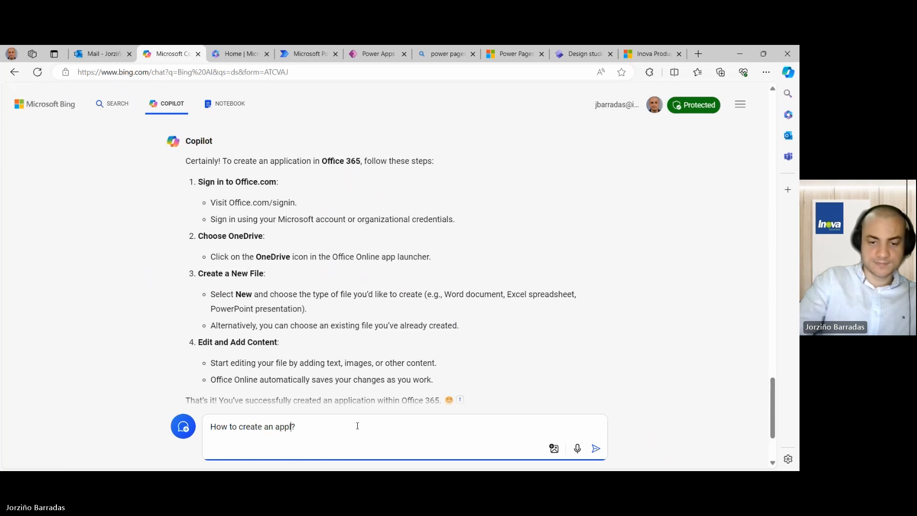
type(" application to")
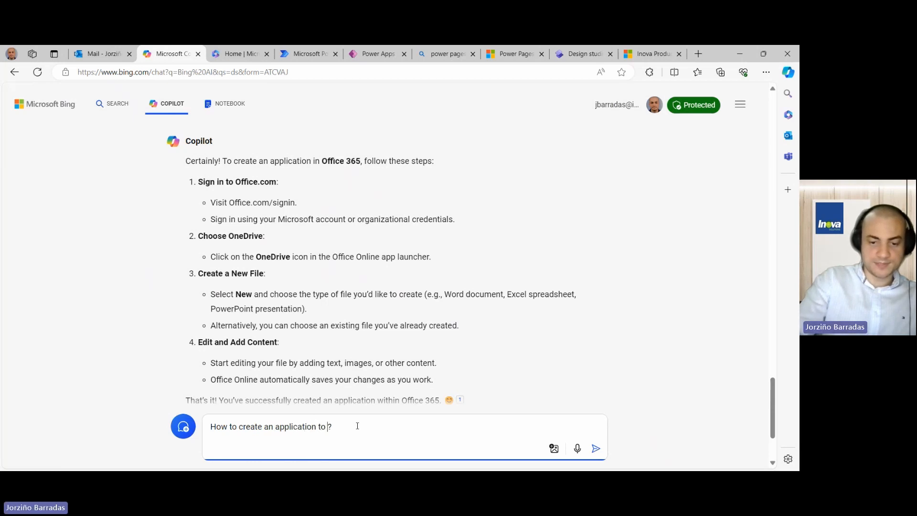
type(" display data")
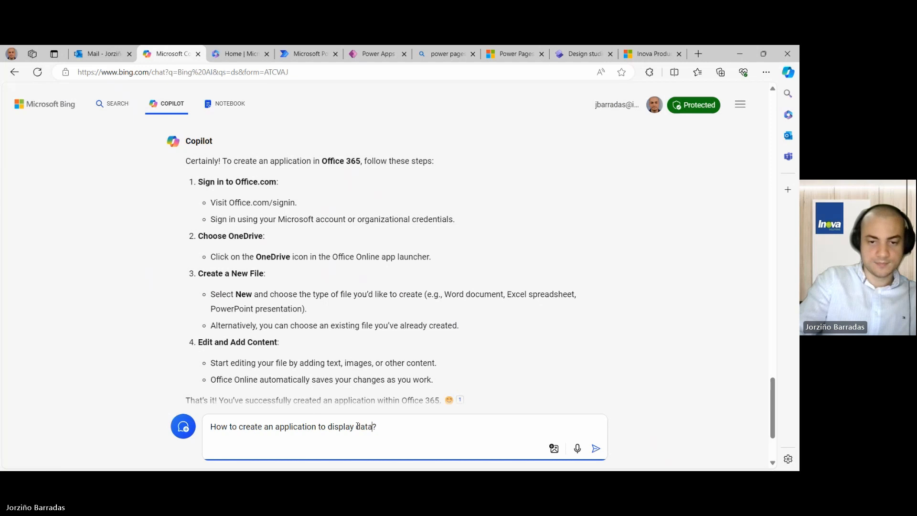
type("verse data")
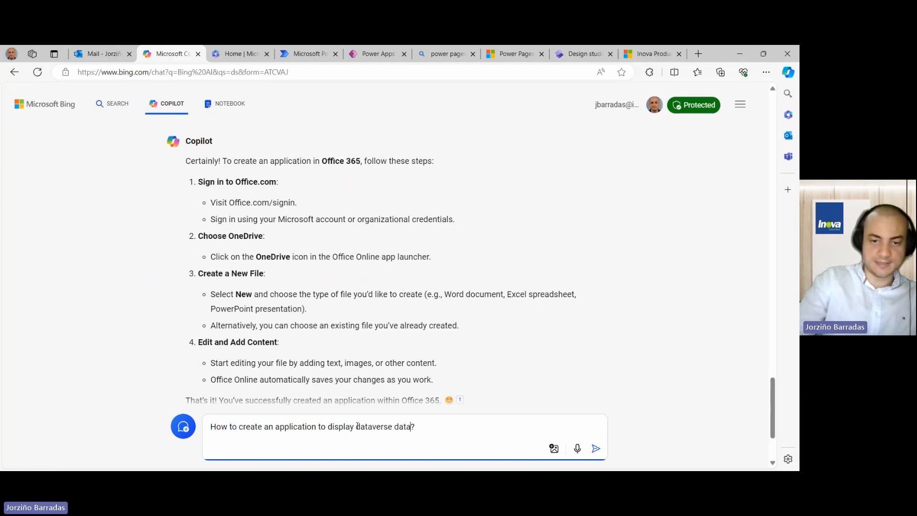
key("Return")
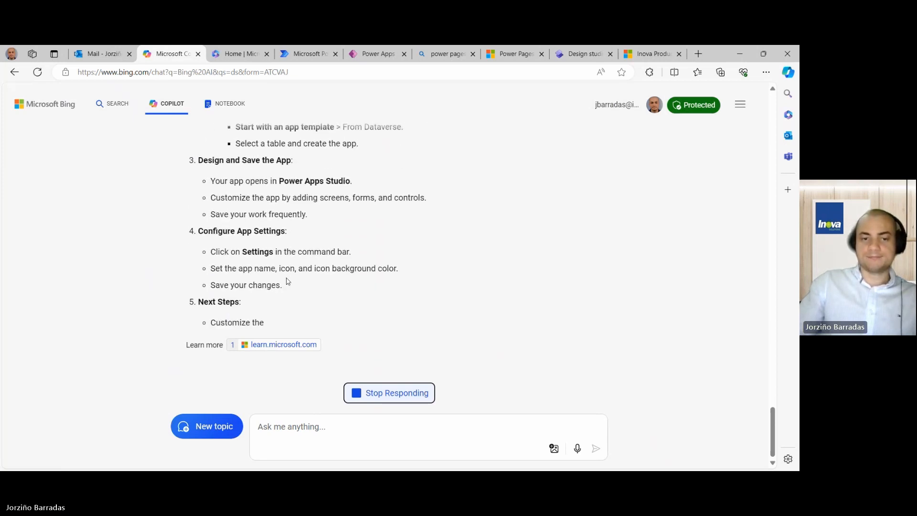
scroll(288, 282, "up", 3)
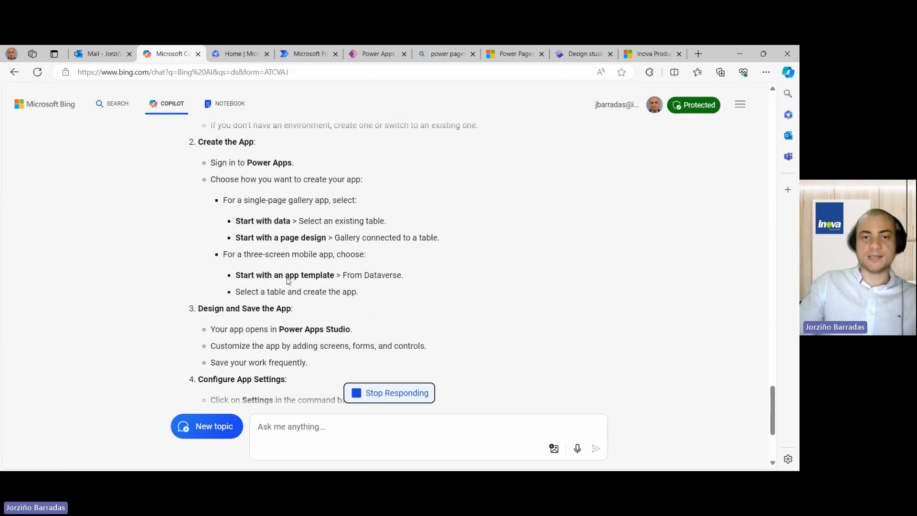
scroll(287, 278, "up", 2)
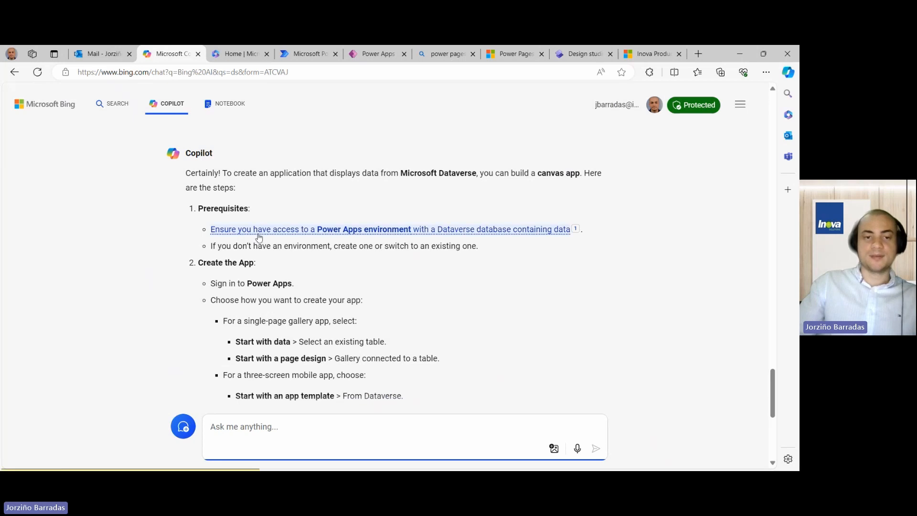
mouse_move(266, 234)
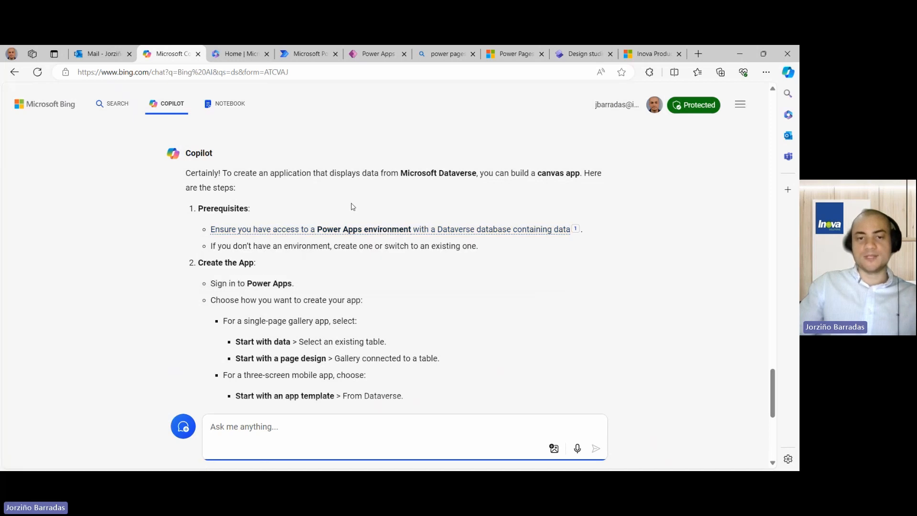
scroll(352, 206, "up", 1)
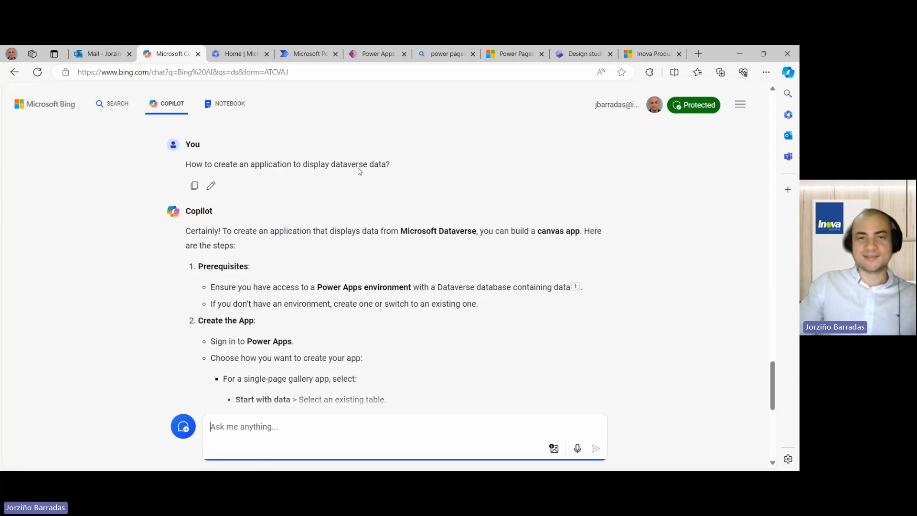
- Launch Power Apps from the Microsoft 365 app list in a new tab at the end of the tab strip
left_click(235, 54)
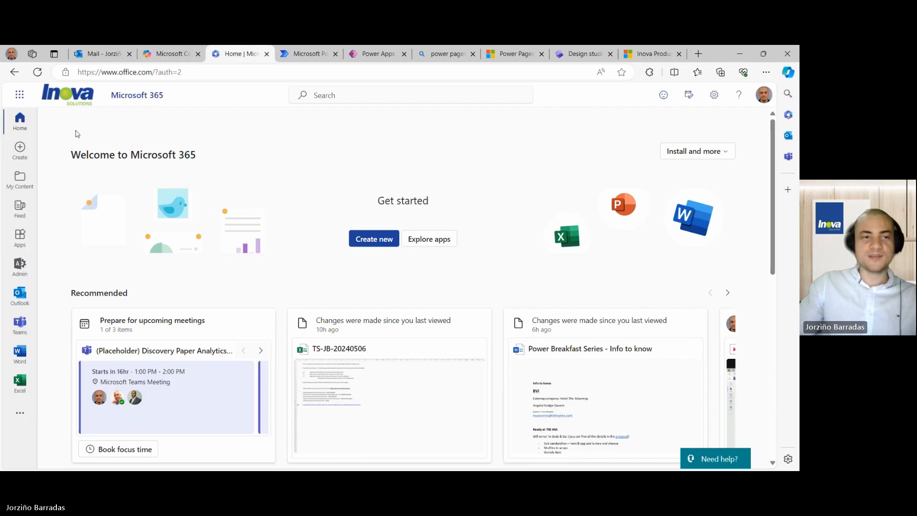
left_click(20, 96)
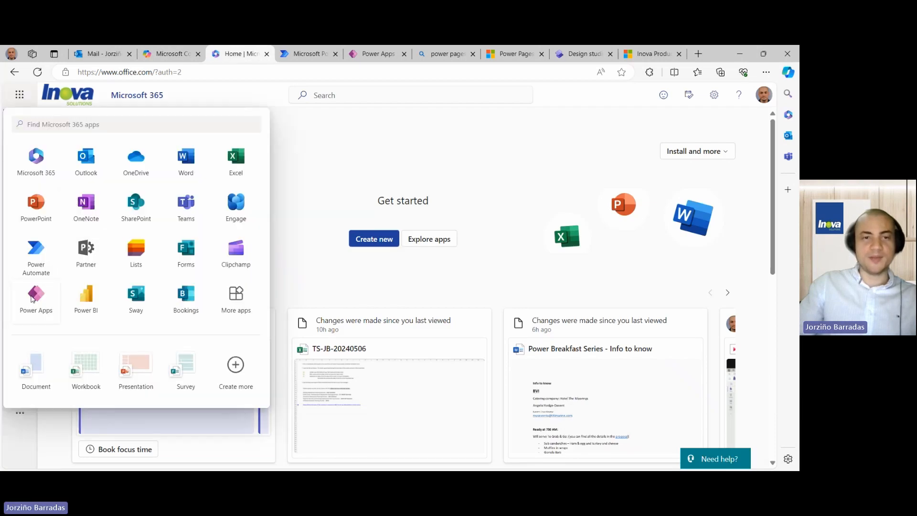
left_click(36, 294)
left_click_drag(275, 59, 650, 61)
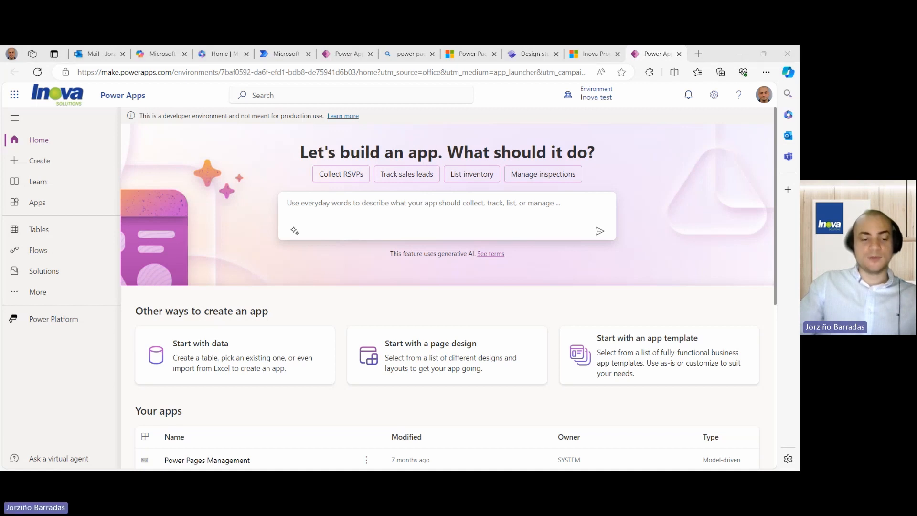
- Submit 'Build an application to display the data in the Order Details table' to Power Apps Copilot
left_click(313, 204)
type("Build anapplication to display the data in the Order Details table")
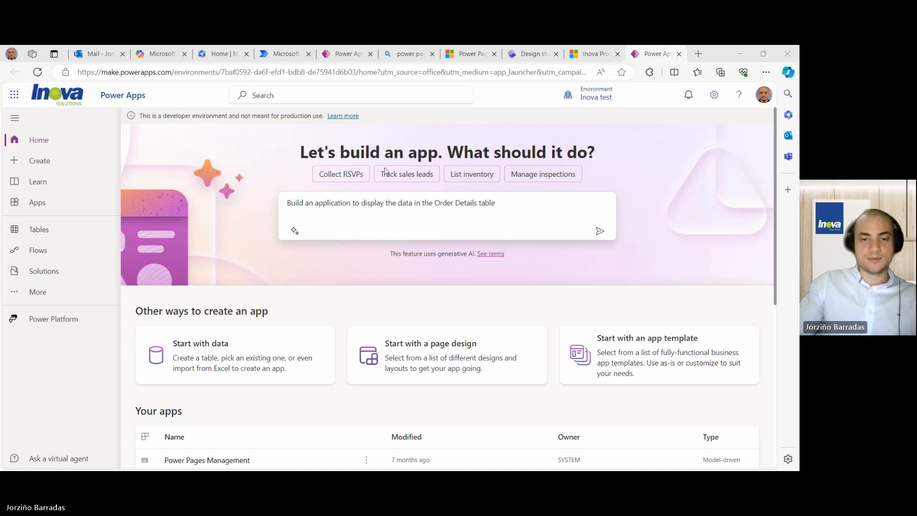
left_click(438, 200)
key("ctrl+a")
type("Build an application to display the data in the Order Details table")
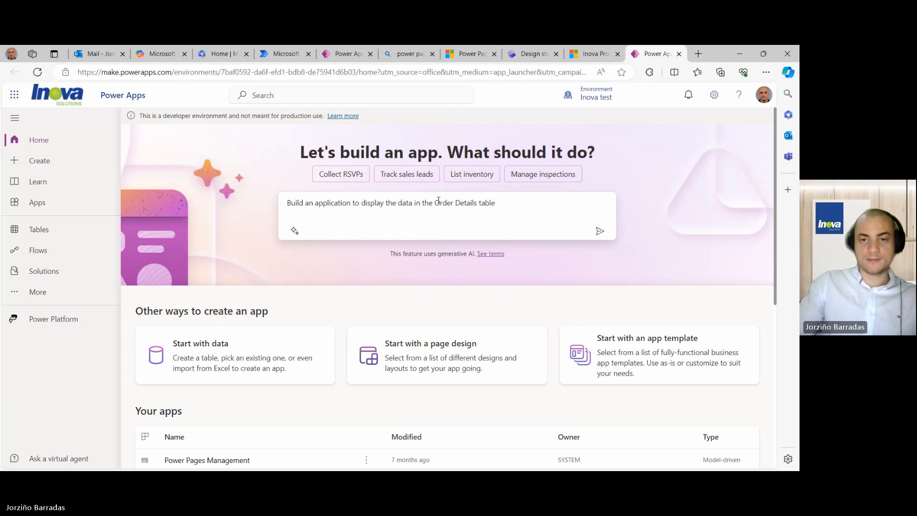
left_click(599, 231)
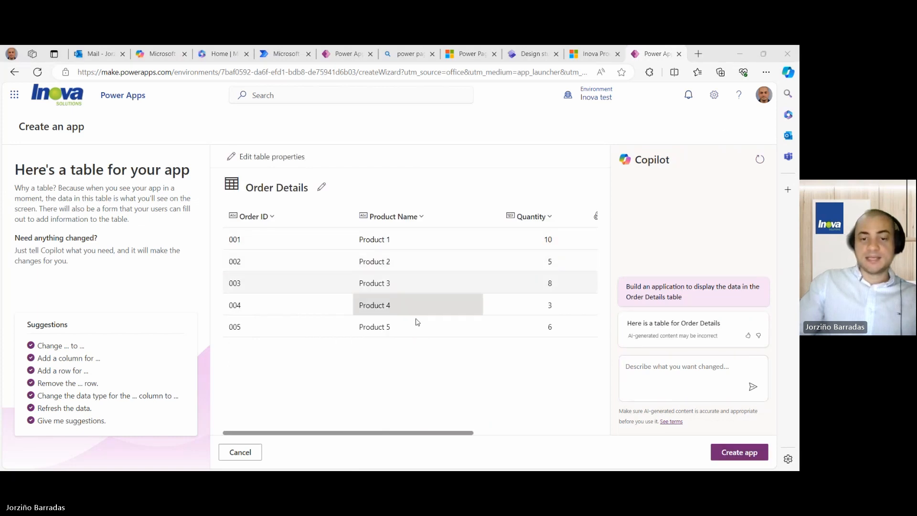
- Scroll across all the proposed Order Details columns, then create the app from that table
mouse_move(346, 433)
left_mouse_down()
mouse_move(507, 449)
mouse_move(328, 430)
mouse_move(517, 437)
mouse_move(337, 425)
left_mouse_up()
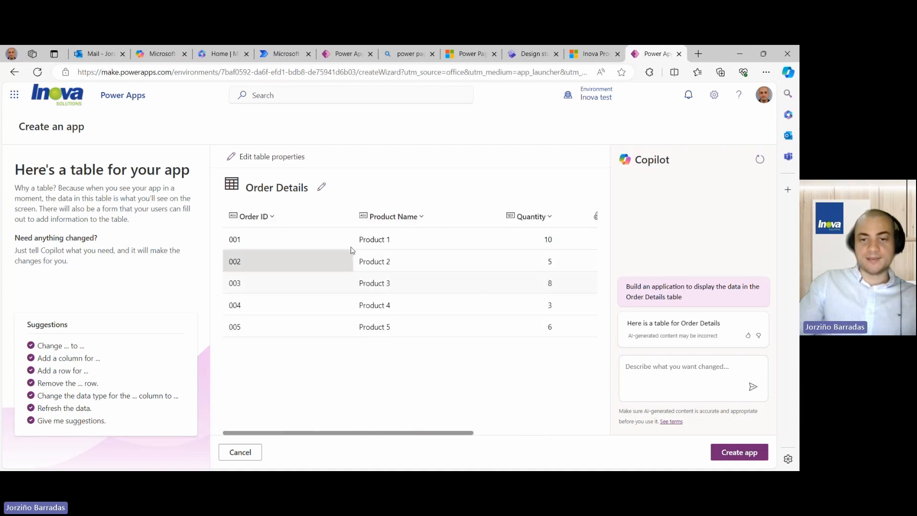
left_click_drag(392, 435, 516, 433)
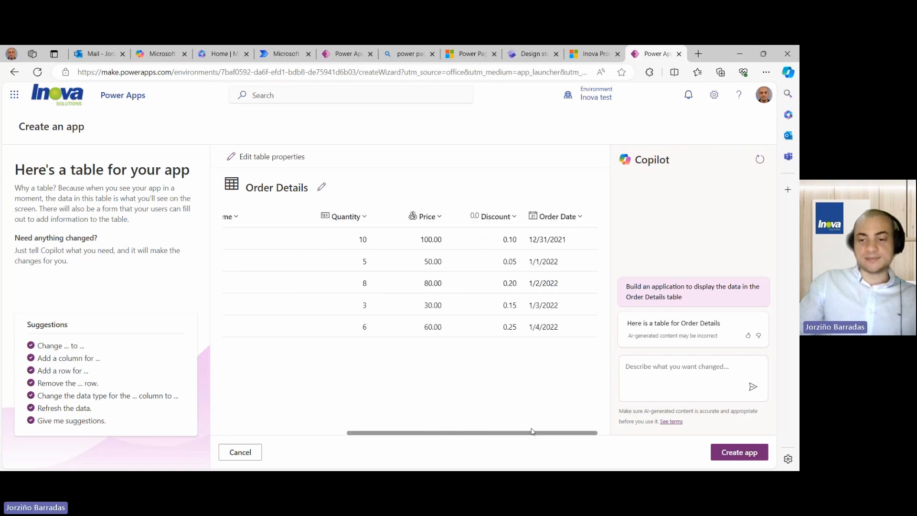
left_click(715, 457)
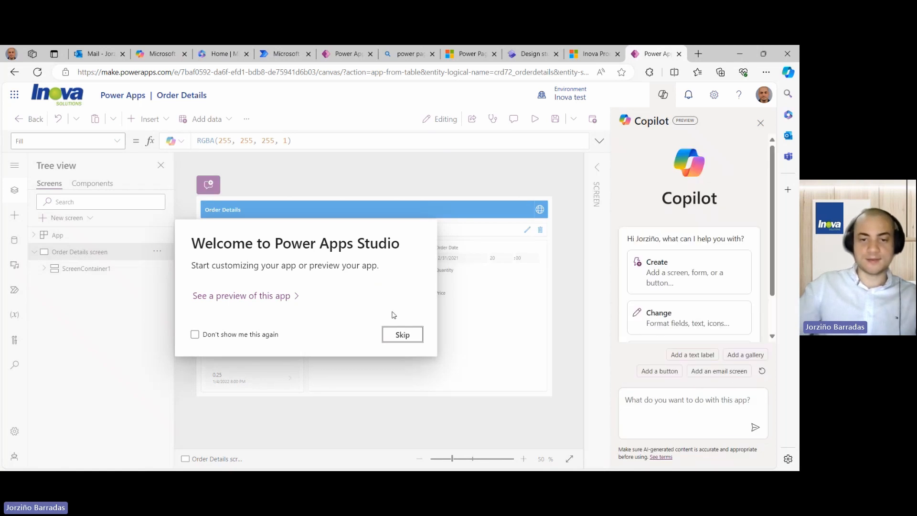
- Skip the welcome dialog and select the Price (Base) card, order gallery and Form1 to inspect them
left_click(406, 337)
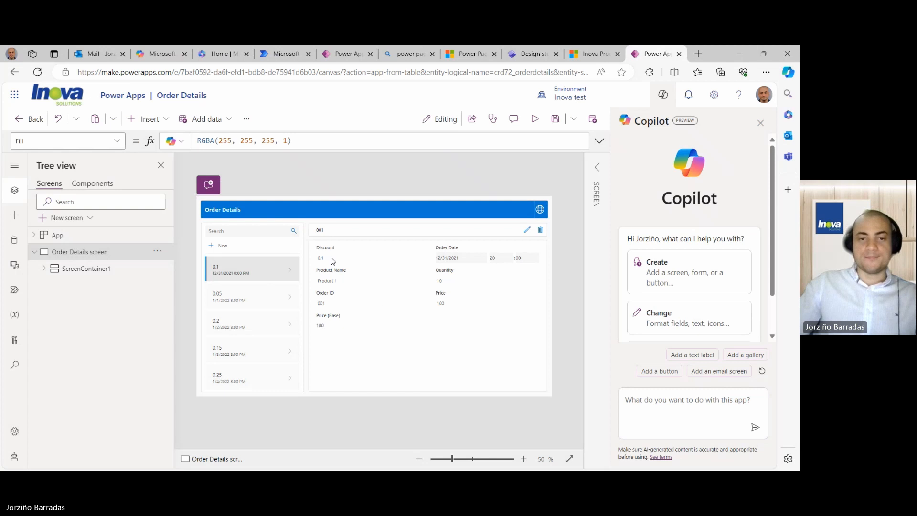
left_click(421, 318)
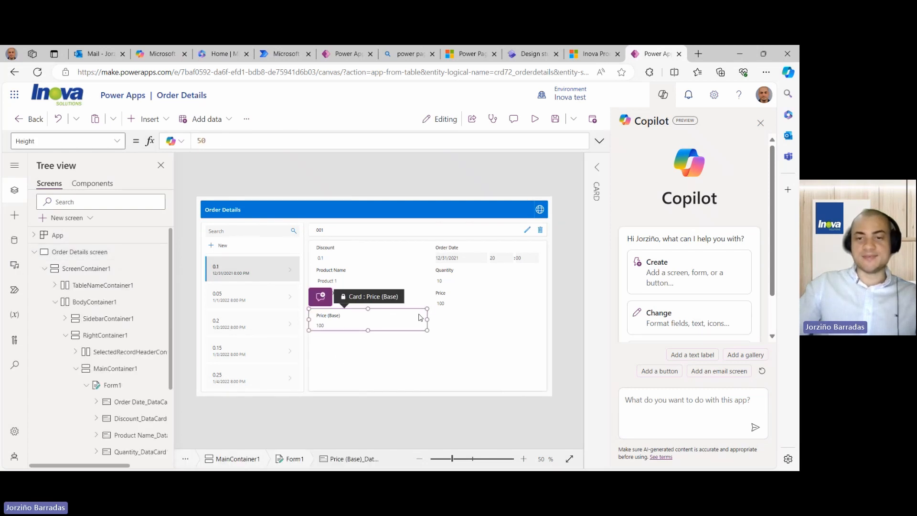
left_click(285, 340)
left_click(392, 357)
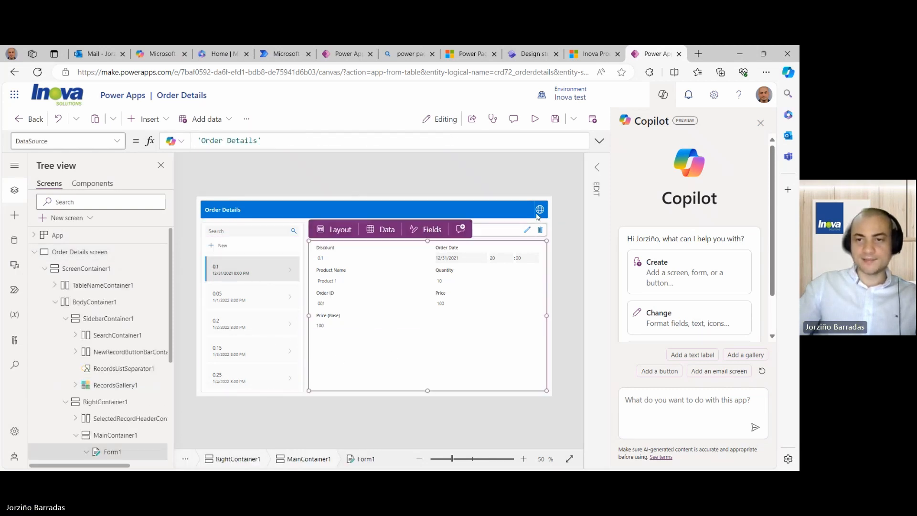
- Preview the app and browse the details of orders 002 through 005, ending on order 002
left_click(535, 119)
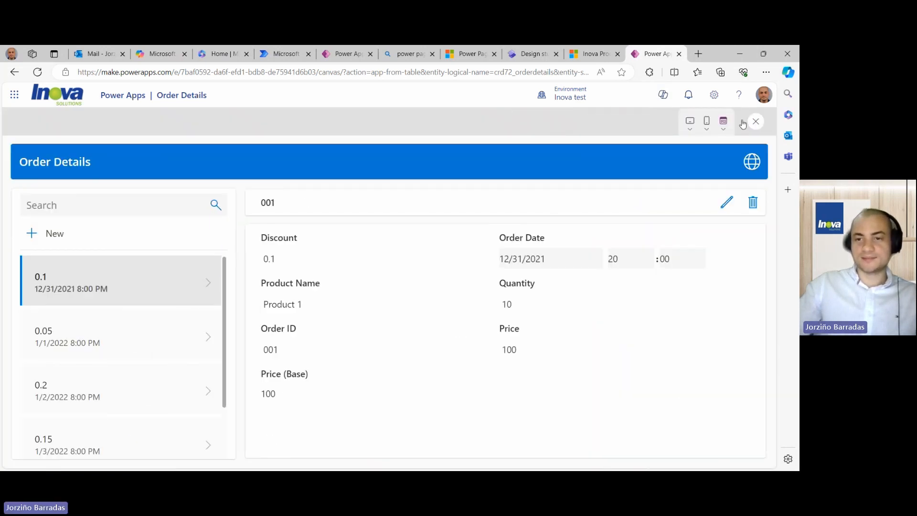
left_click(119, 330)
scroll(119, 331, "down", 1)
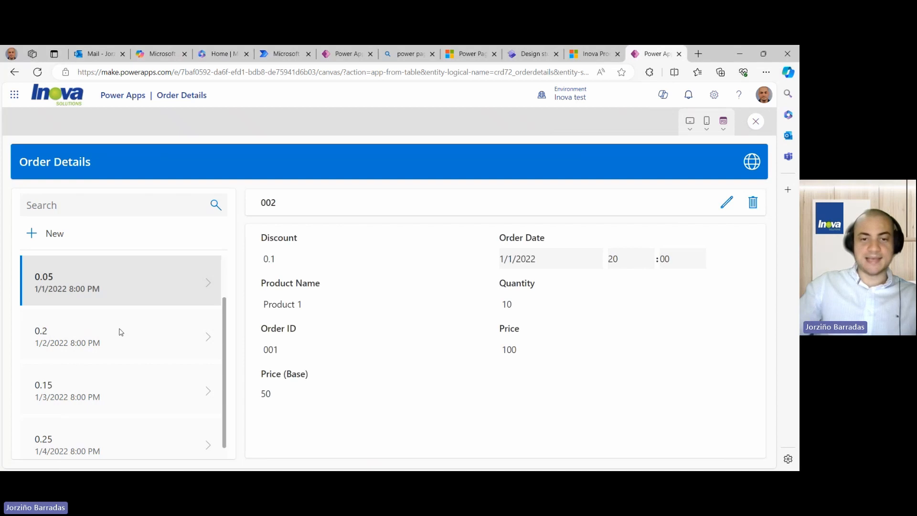
left_click(156, 338)
left_click(160, 388)
left_click(159, 427)
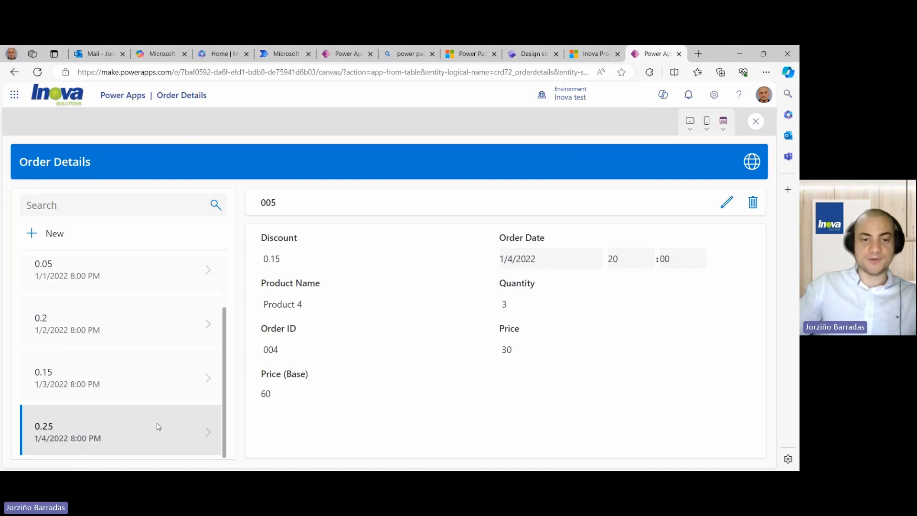
left_click(170, 375)
left_click(170, 319)
left_click(166, 275)
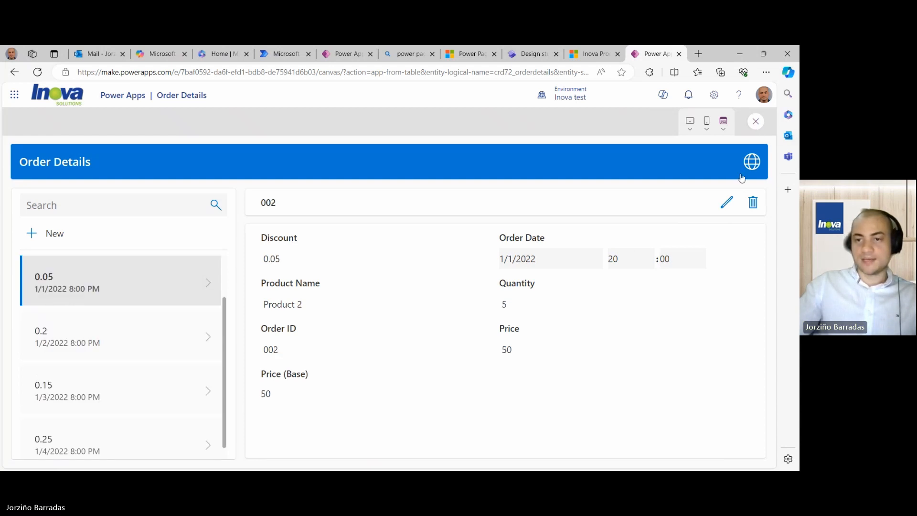
- Change order 002's Product Name to Product 3, save it, and close the preview
left_click(730, 204)
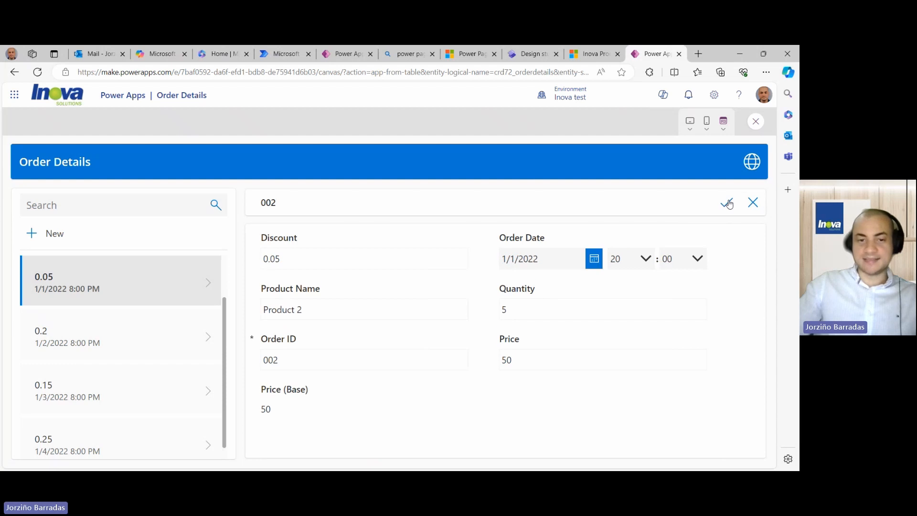
left_click(377, 301)
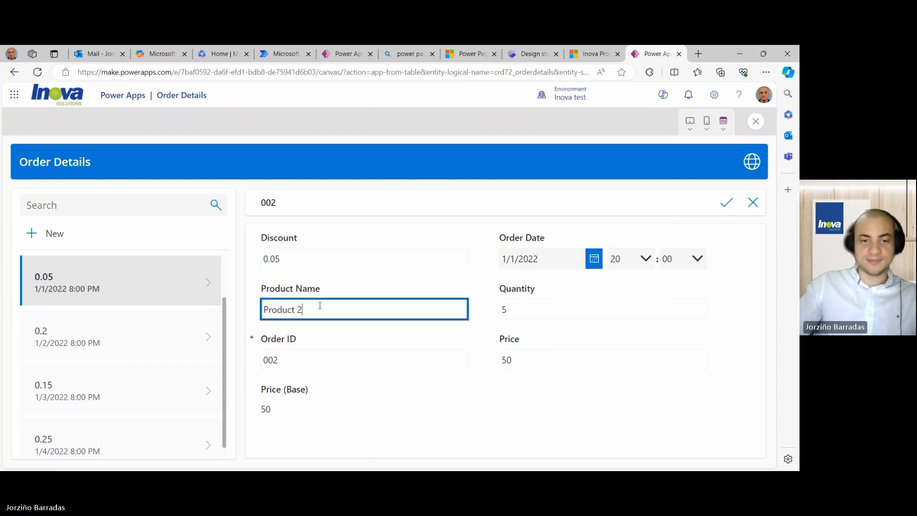
key("BackSpace")
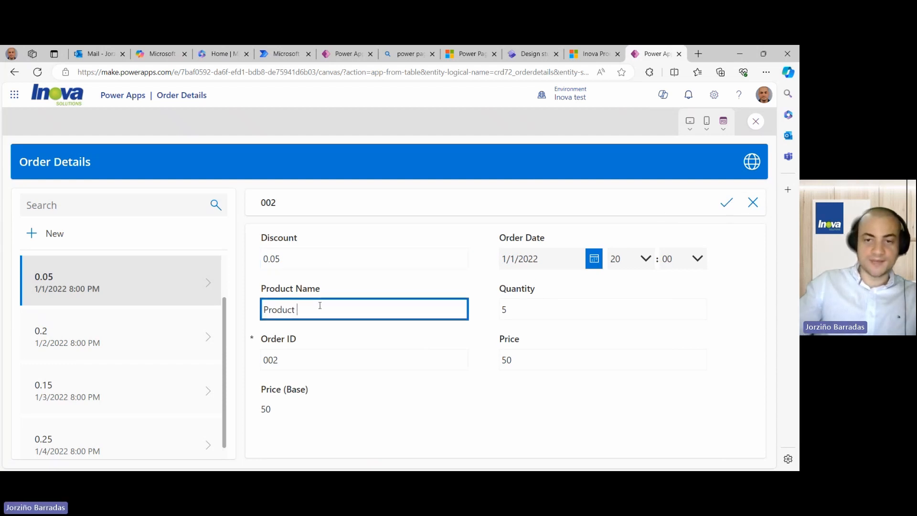
type("3")
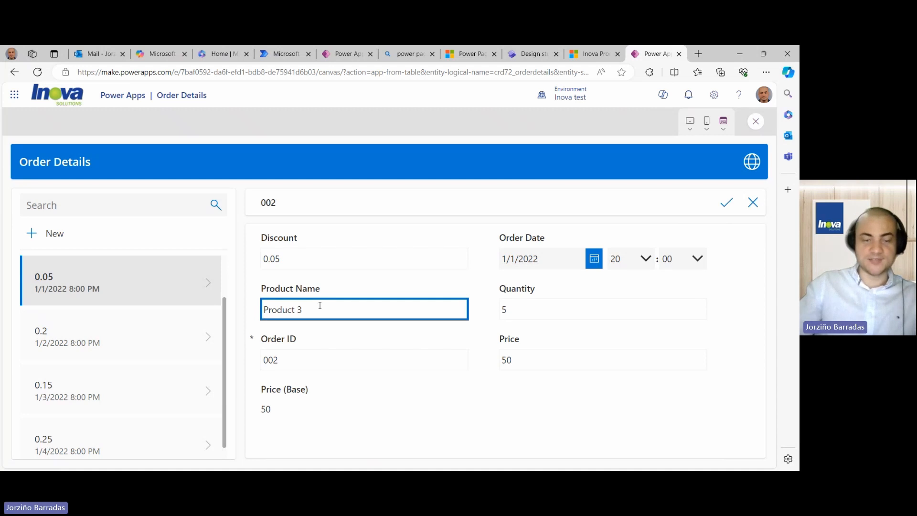
left_click(727, 205)
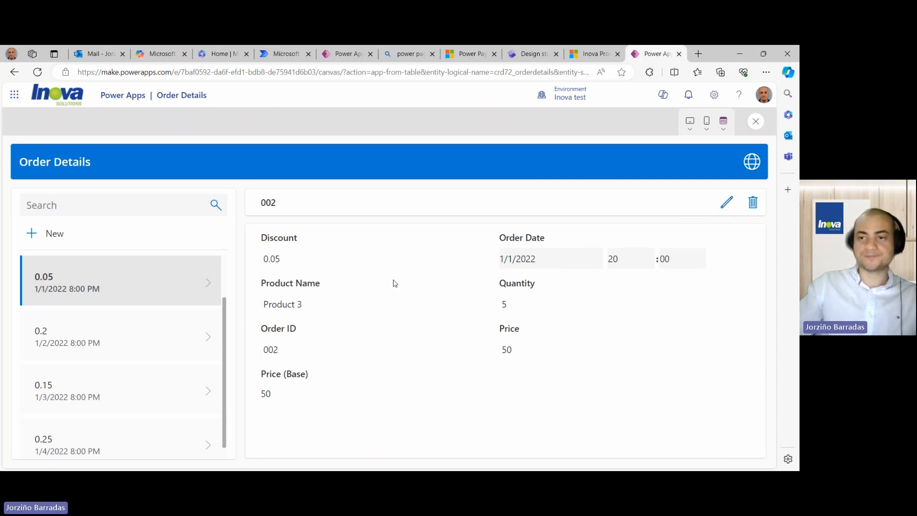
left_click(756, 122)
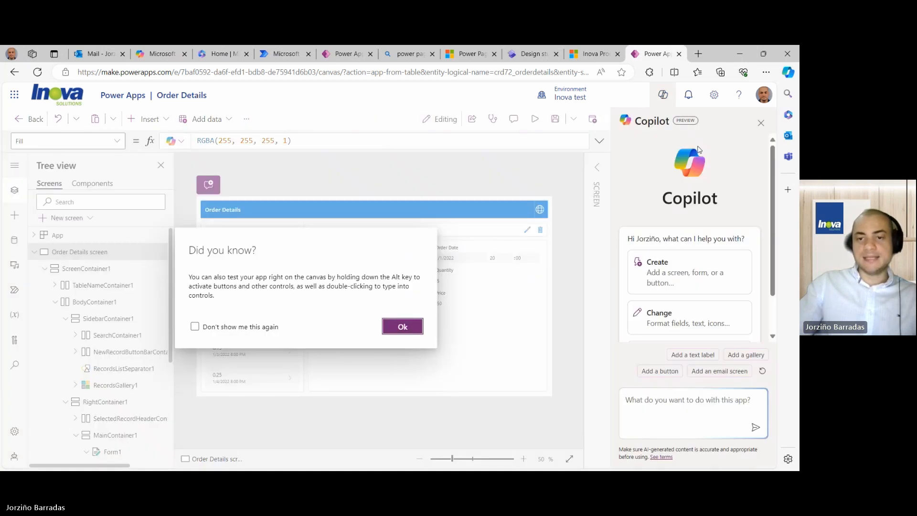
- Dismiss the 'Did you know?' tip, select the Order Details header label, and bring up Copilot
left_click(762, 125)
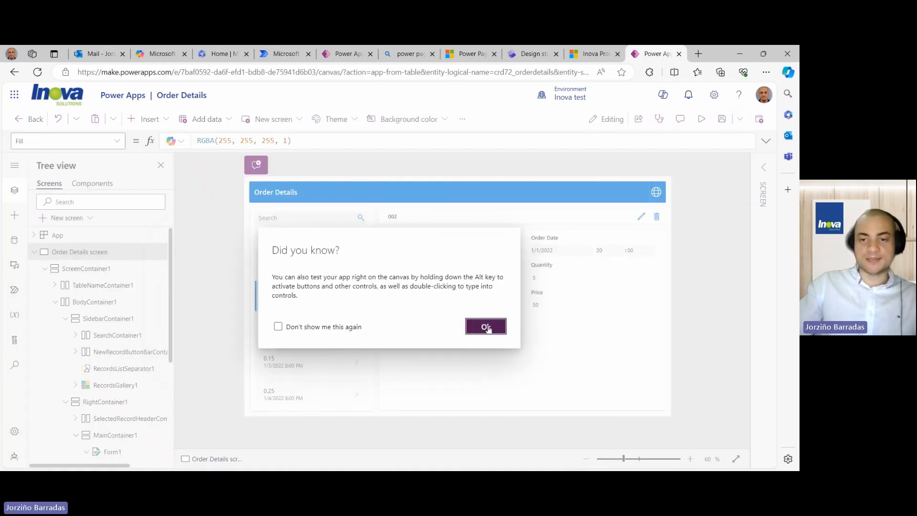
left_click(487, 326)
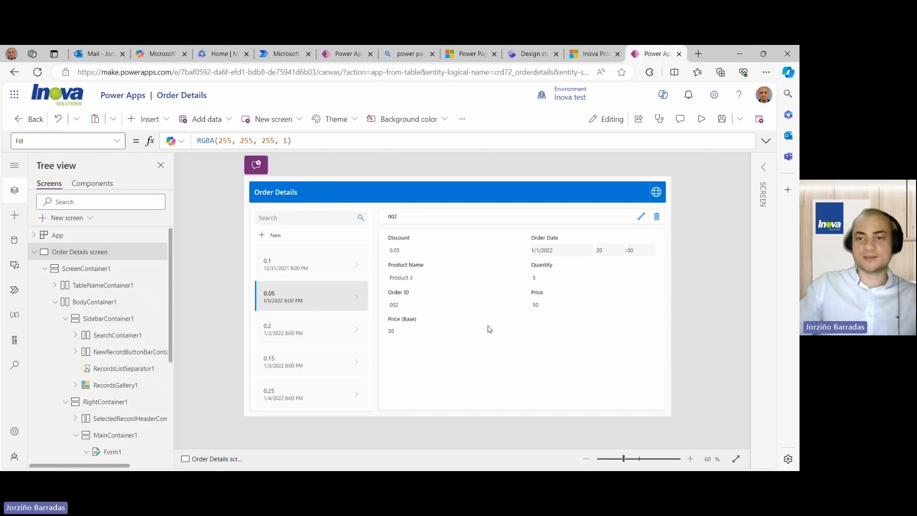
left_click(515, 192)
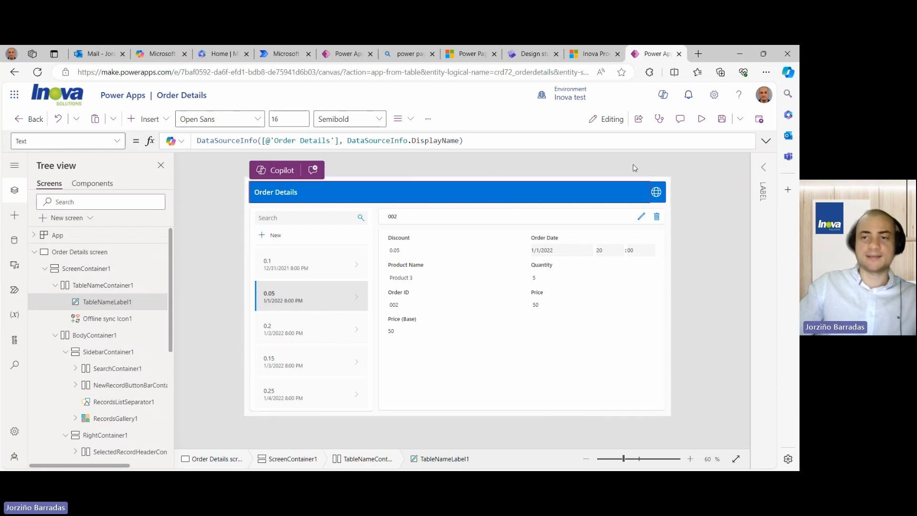
left_click(665, 96)
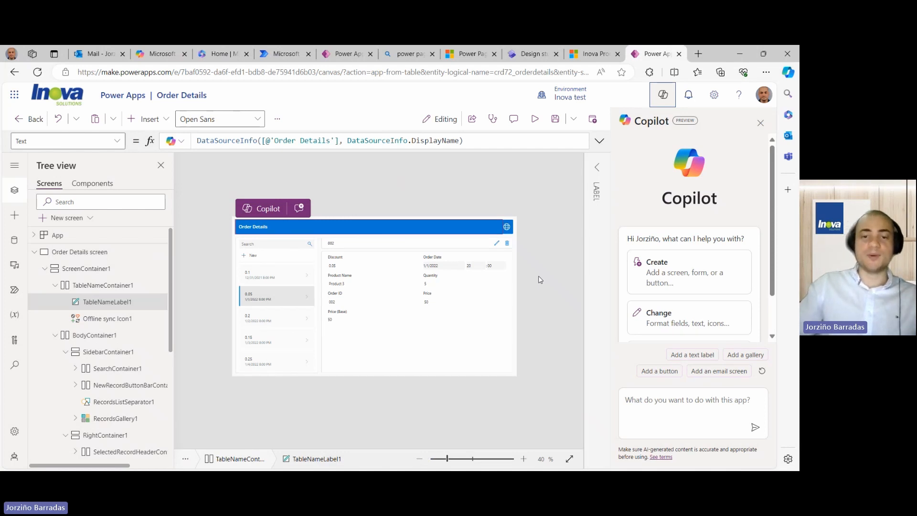
- Ask Copilot to change the fill color of the selected component to Light green
left_click(650, 400)
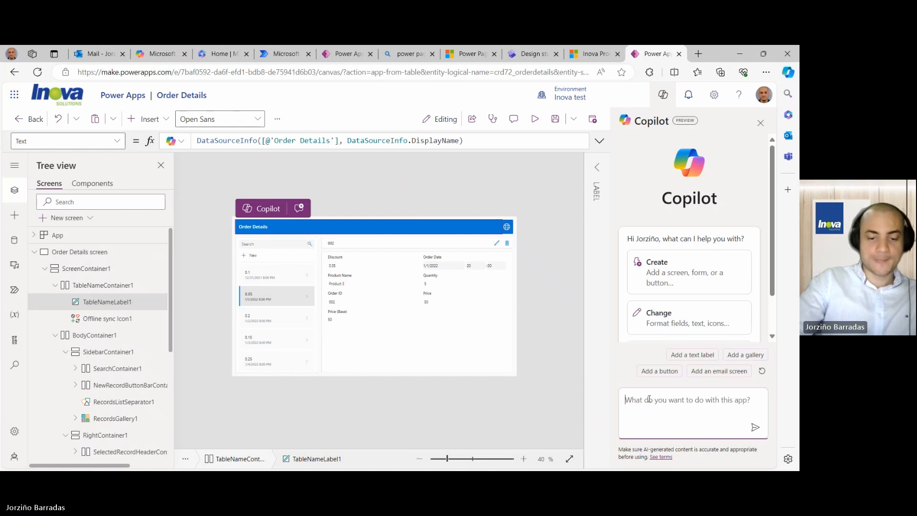
type("Change the")
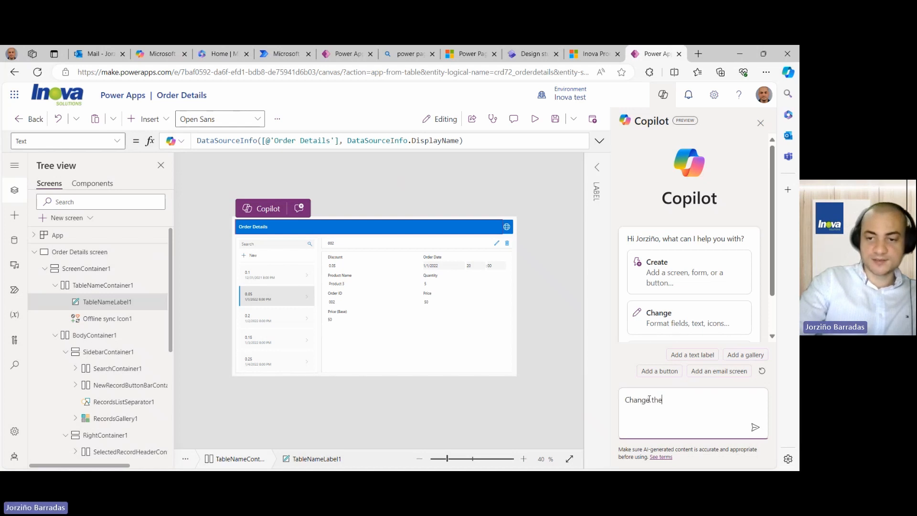
type(" color of the ")
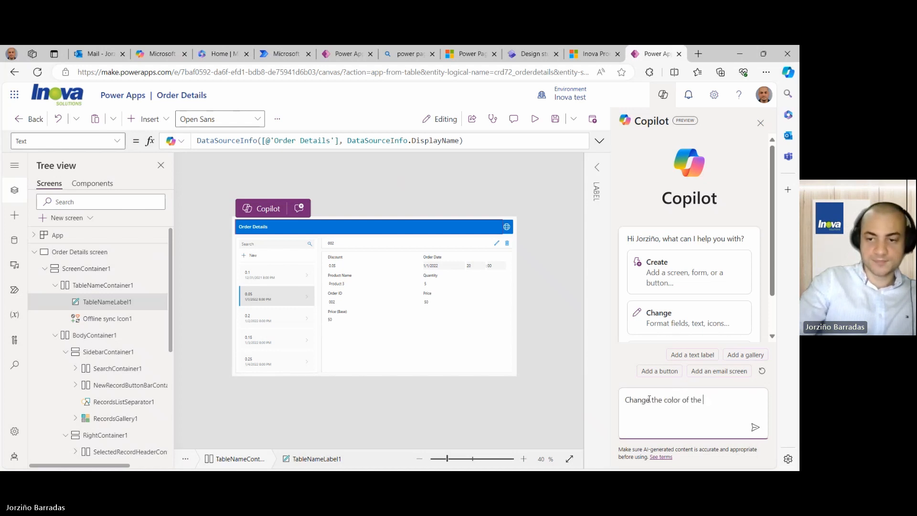
type("select")
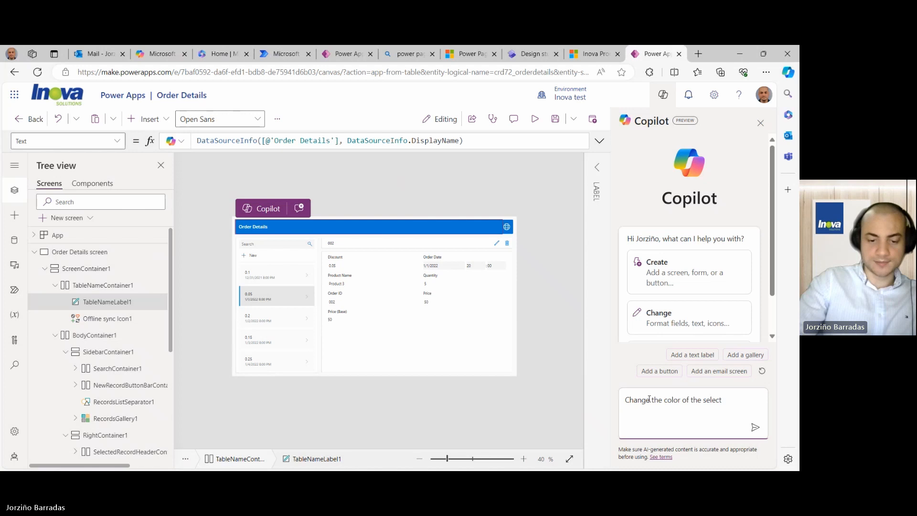
type(" comp")
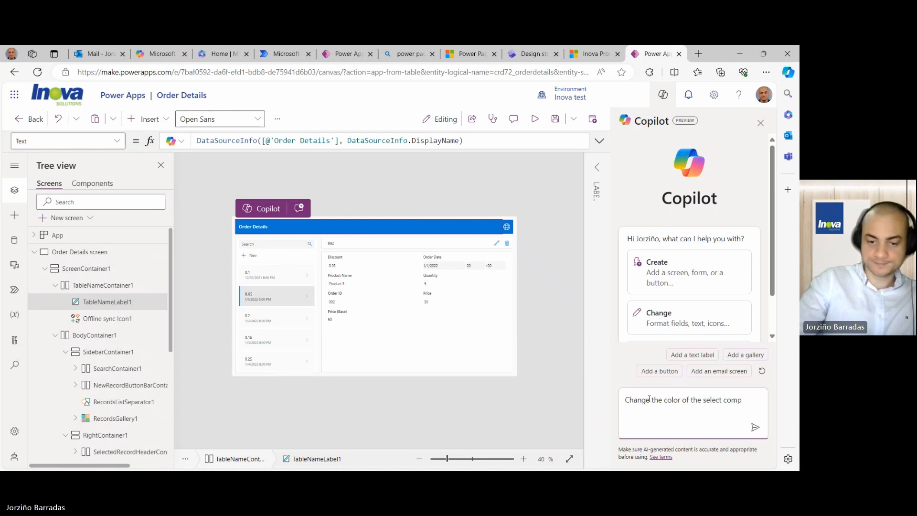
type("anent")
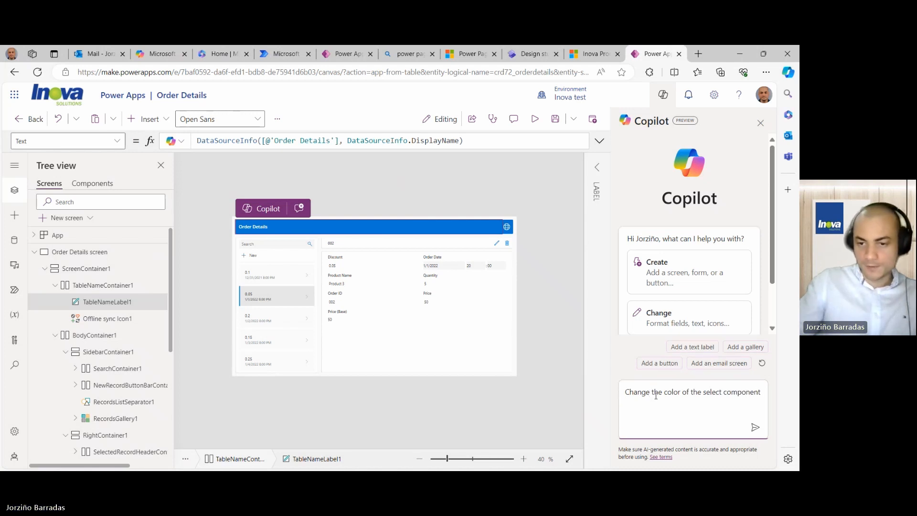
double_click(668, 392)
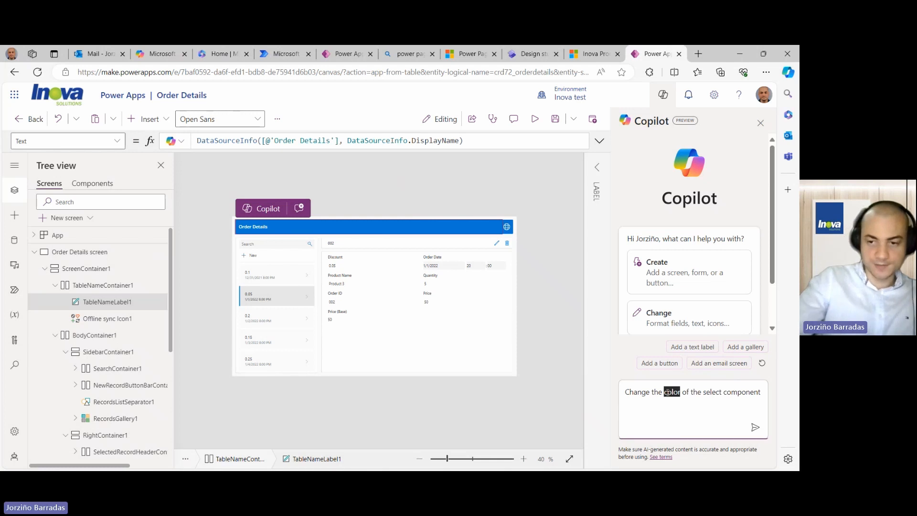
type("fill")
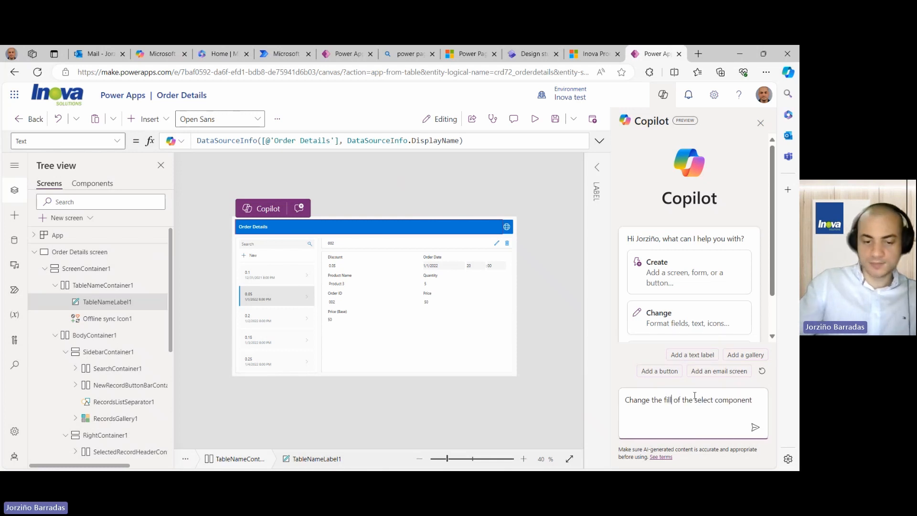
type(" color")
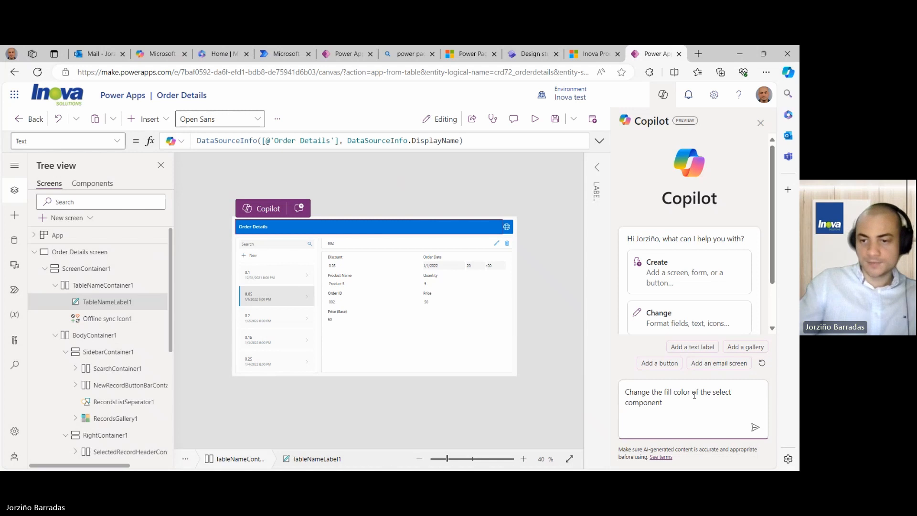
left_click(668, 401)
type("to ")
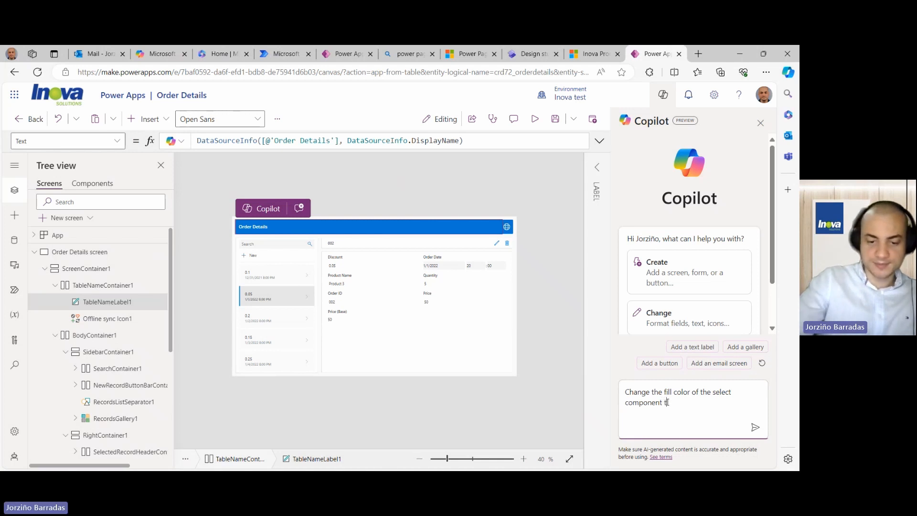
type("Light")
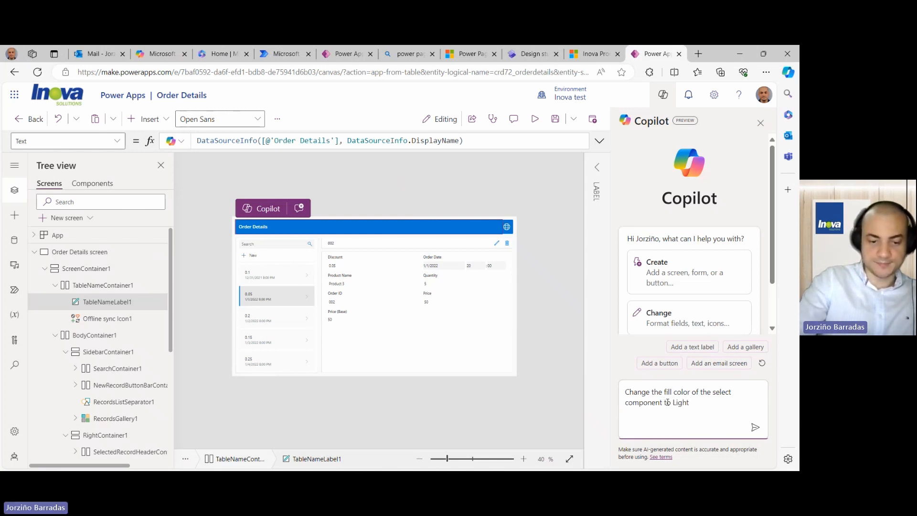
type(" green")
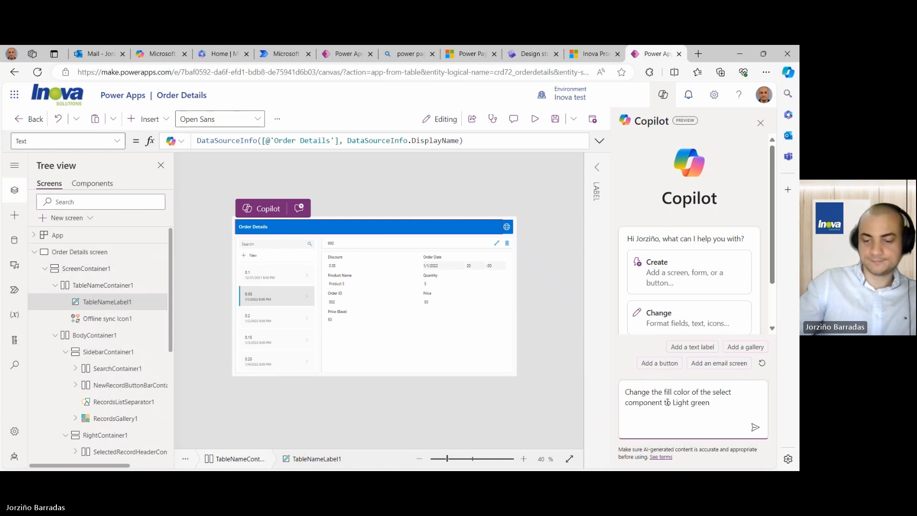
key("Return")
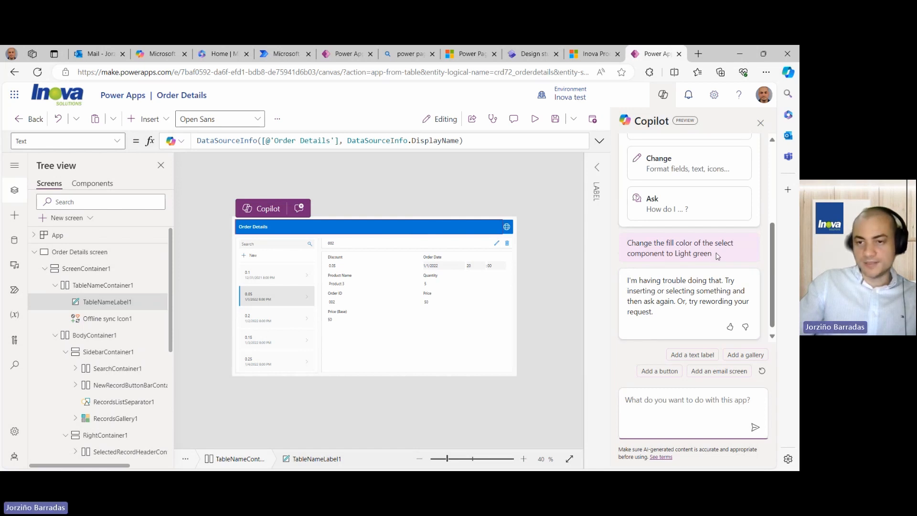
- Resend the request naming the selected label, then check the header label is now light green
left_click_drag(717, 256, 627, 247)
key("ctrl+c")
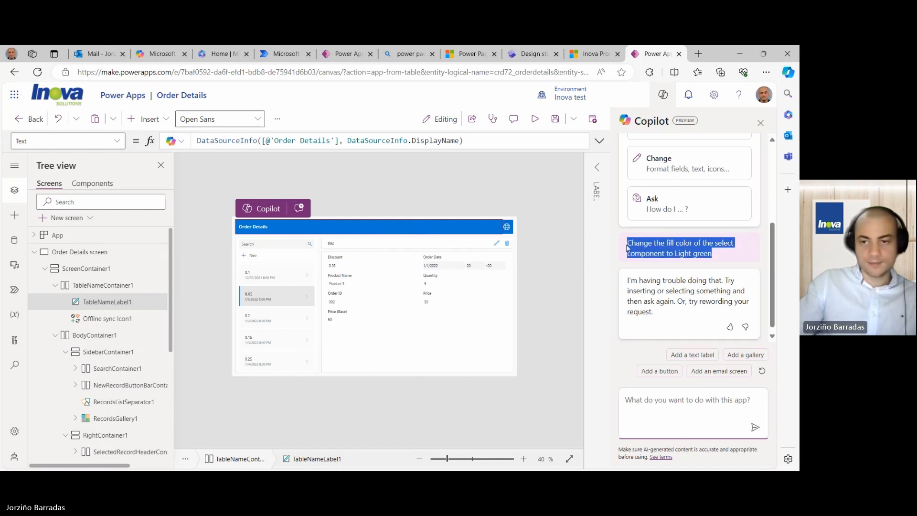
left_click(651, 402)
key("ctrl+v")
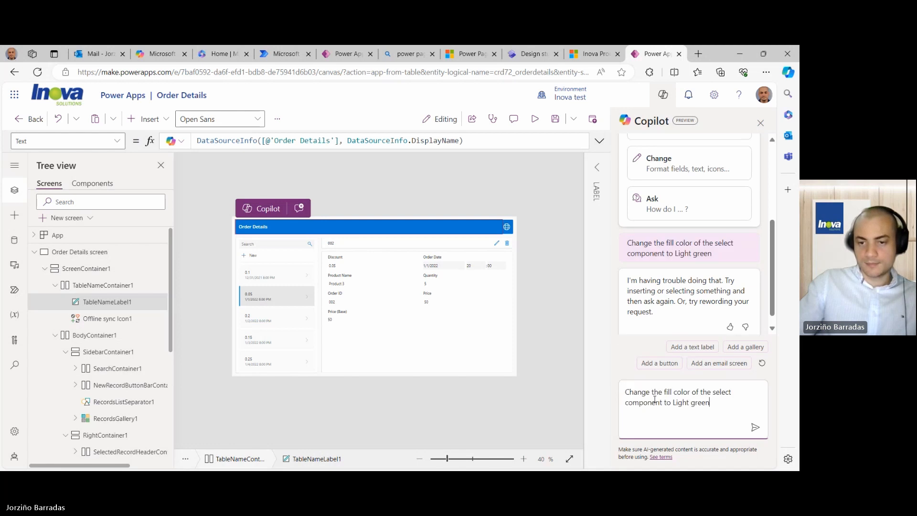
double_click(669, 392)
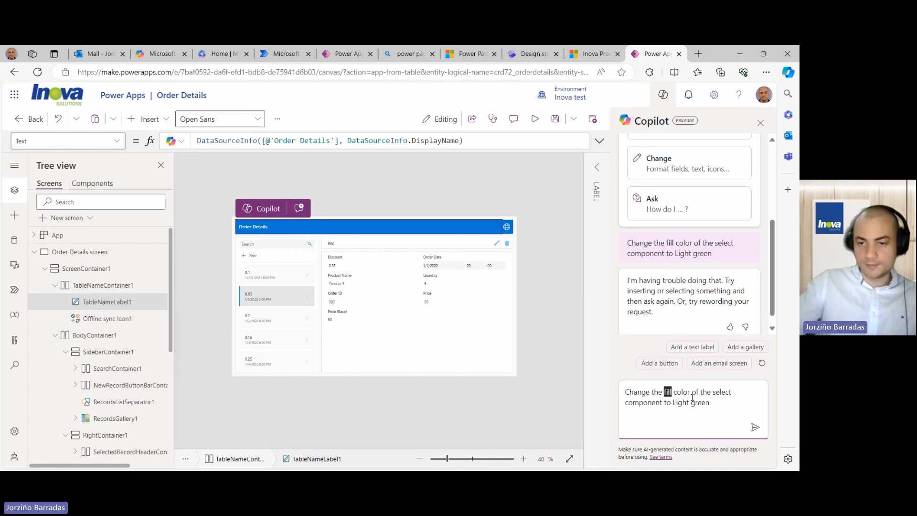
double_click(643, 403)
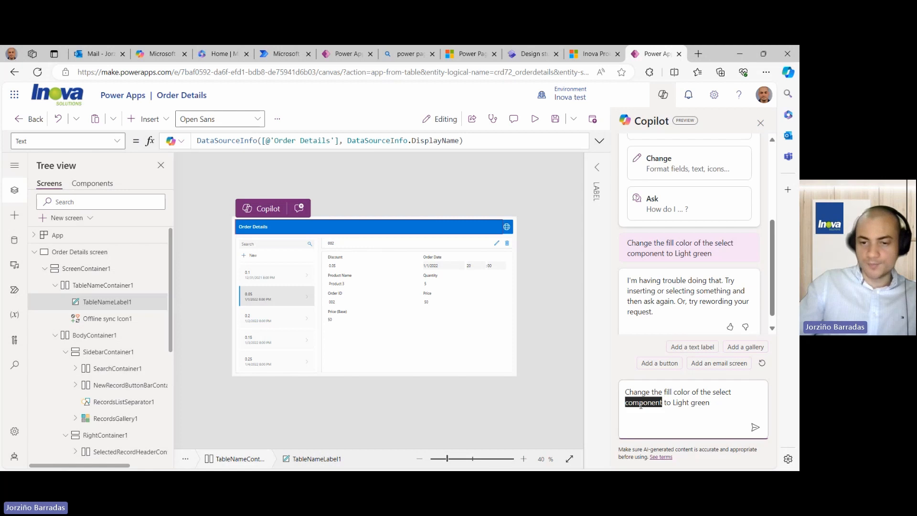
key("BackSpace")
type("label")
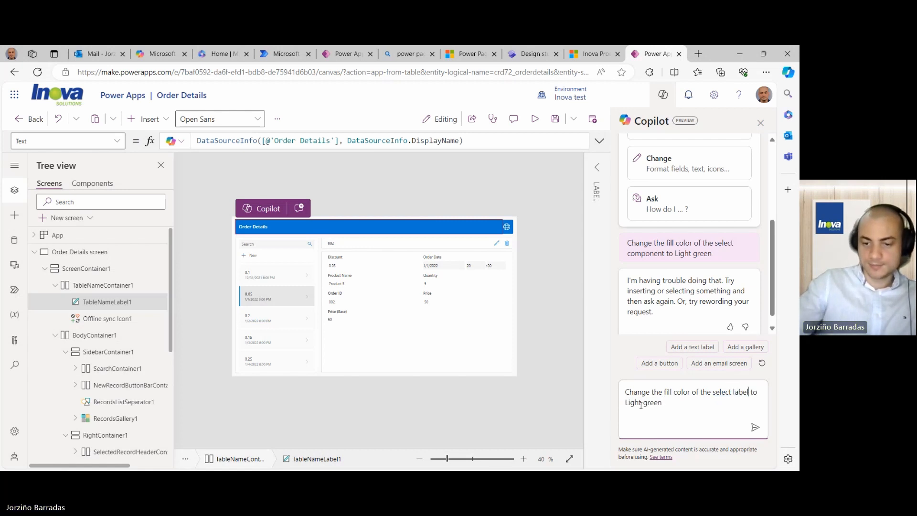
key("Return")
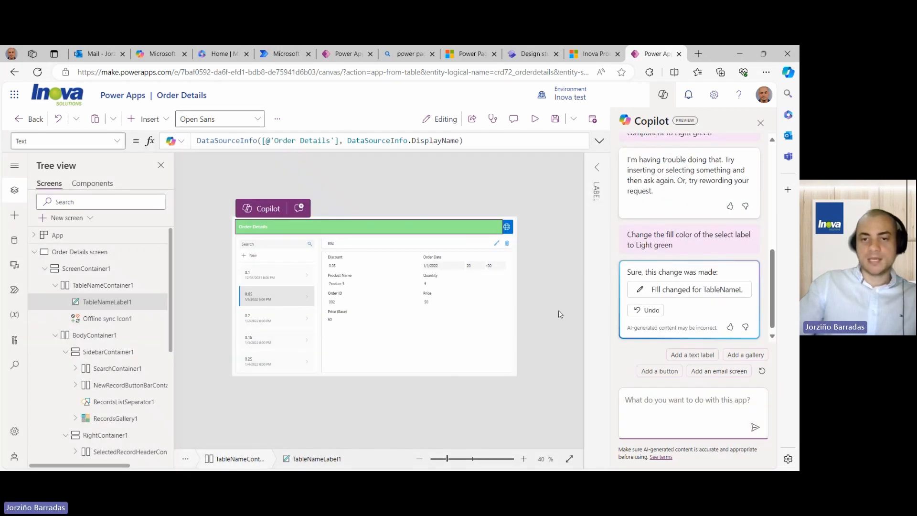
left_click(446, 203)
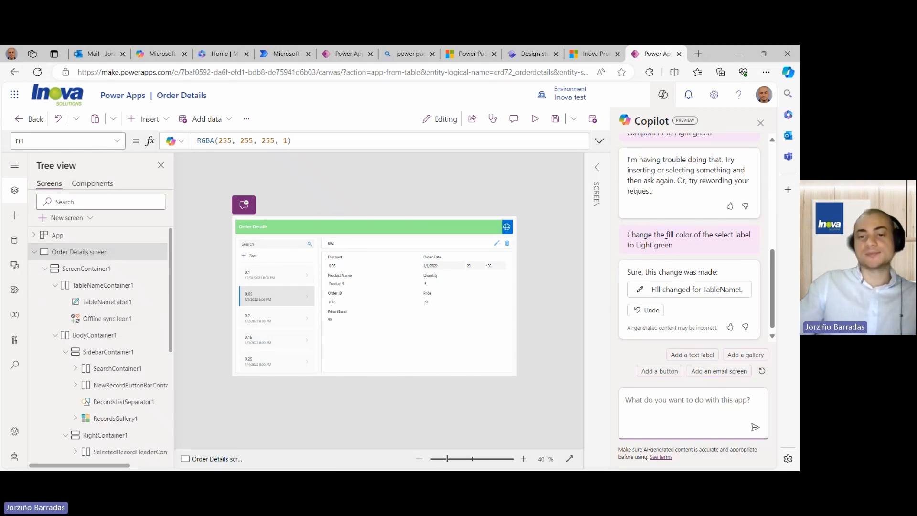
left_click(465, 228)
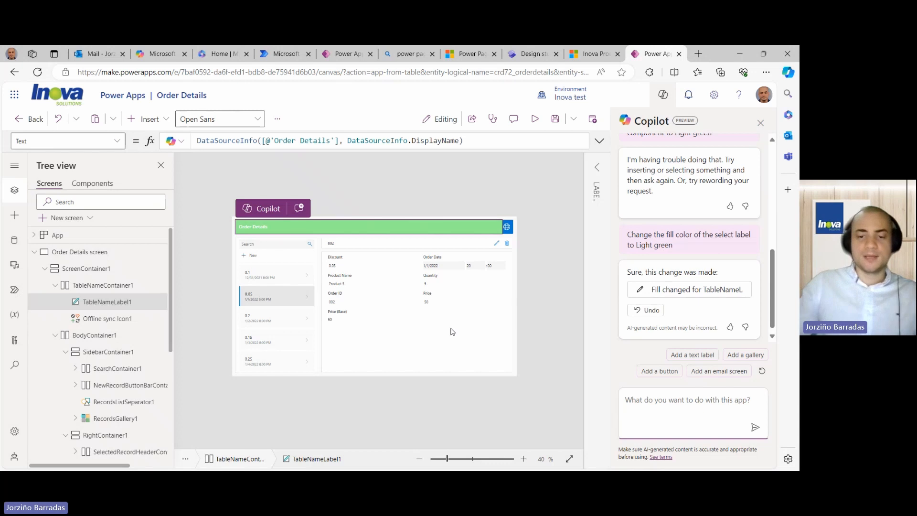
- Highlight the portal and management progress-reporting requirements in the Outlook email
left_click(98, 53)
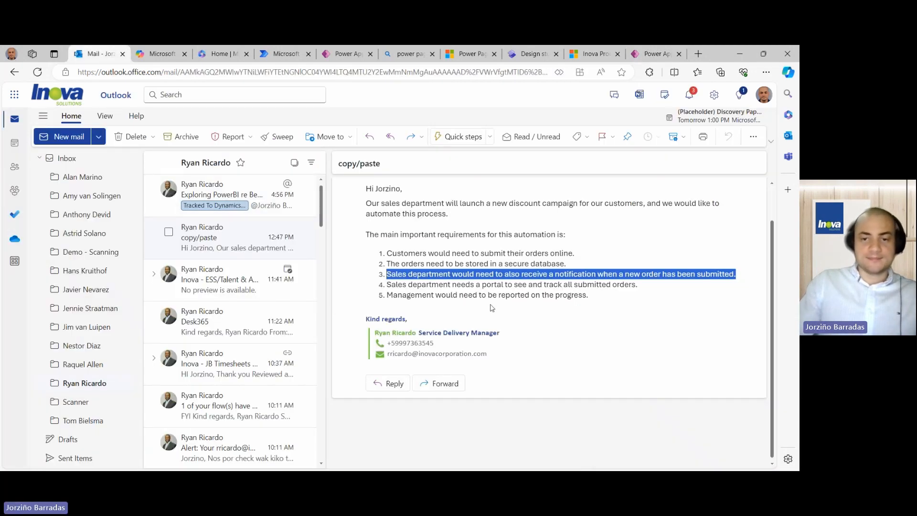
left_click_drag(639, 285, 388, 286)
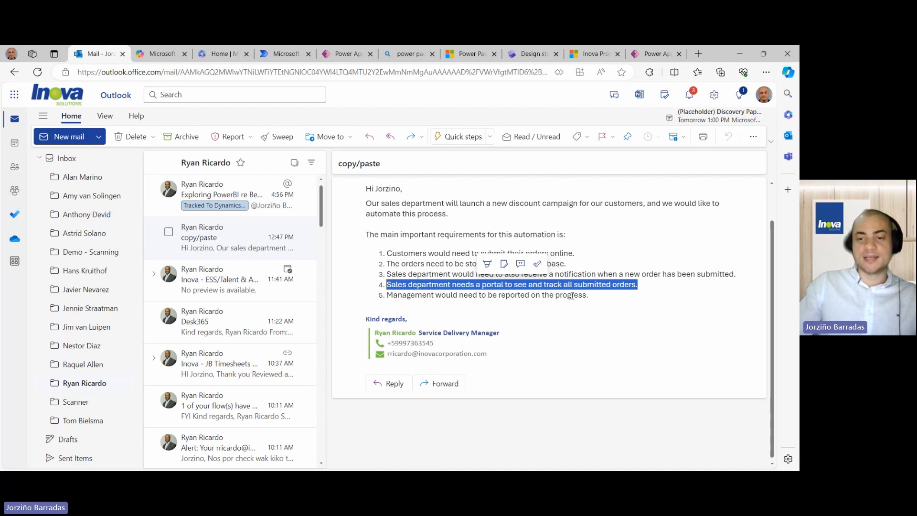
left_click_drag(591, 295, 387, 295)
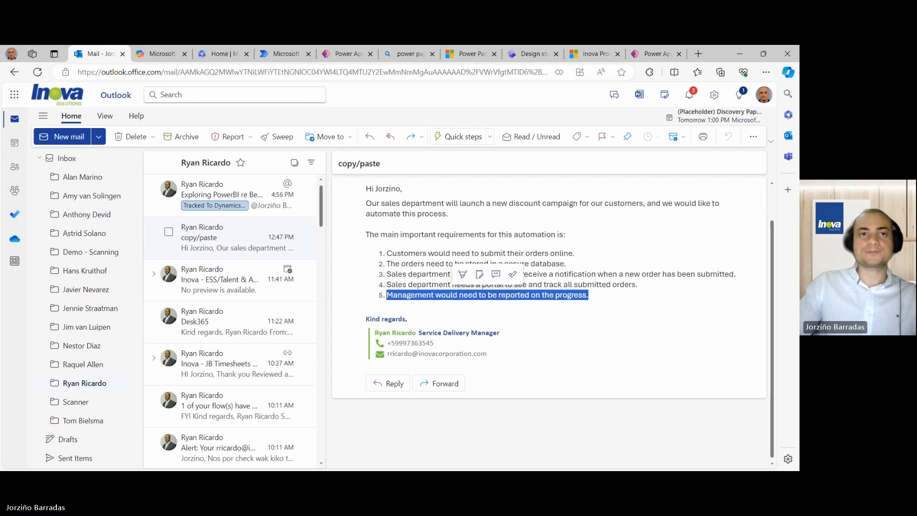
key("alt+Tab")
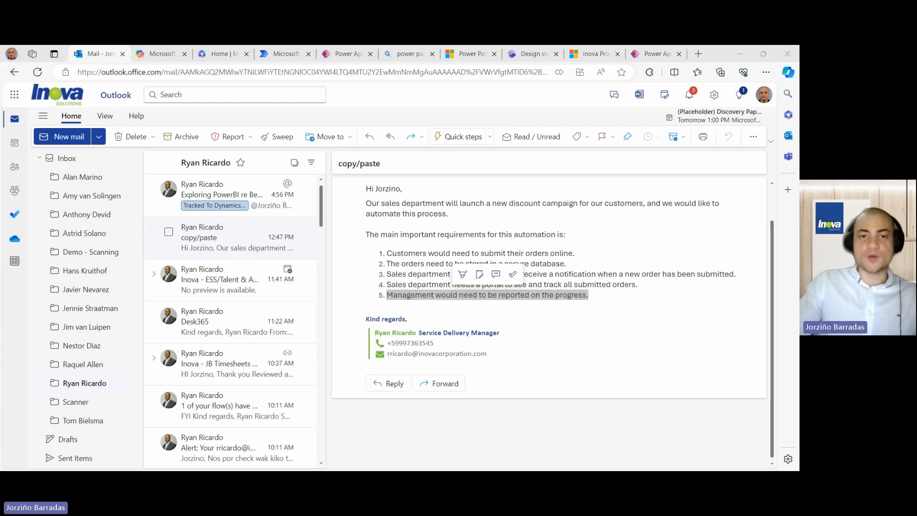
- Ask Bing Copilot which reporting tools to use and review its Microsoft Power BI recommendation
left_click(154, 54)
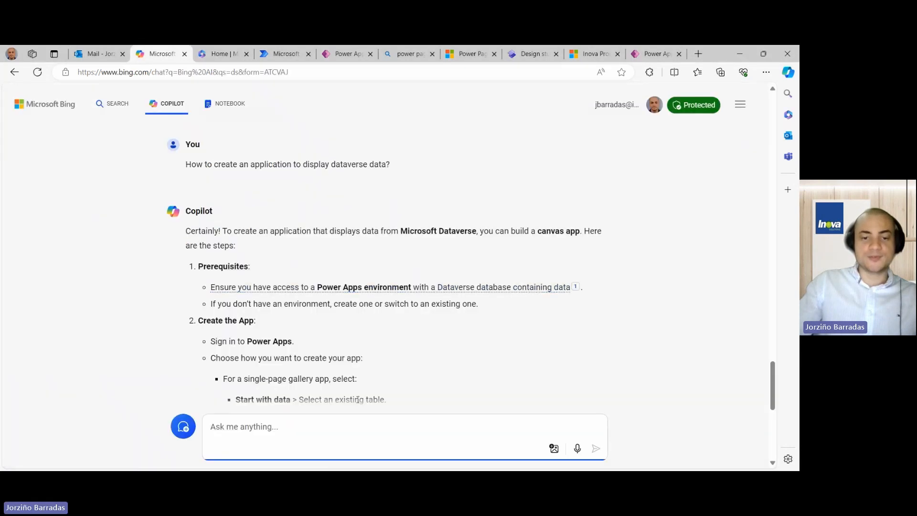
type("What reporting tools I can use to create charts and analytics?")
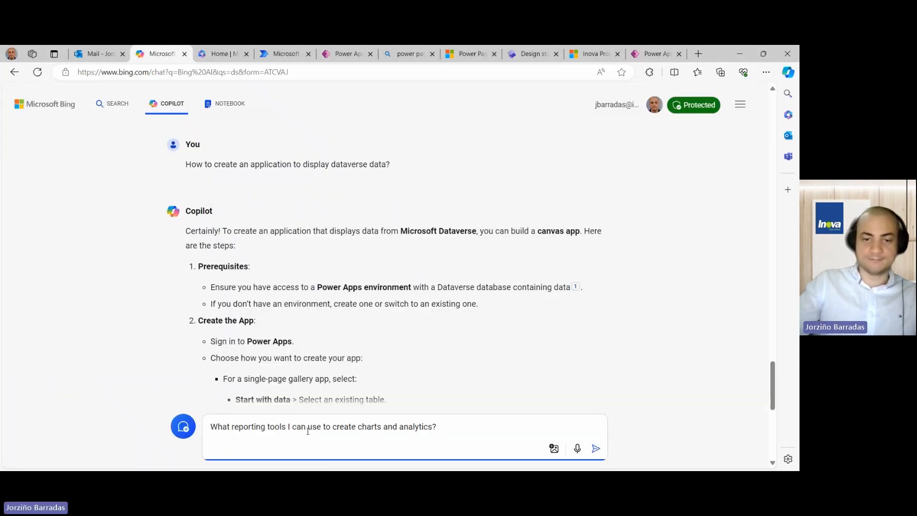
key("Return")
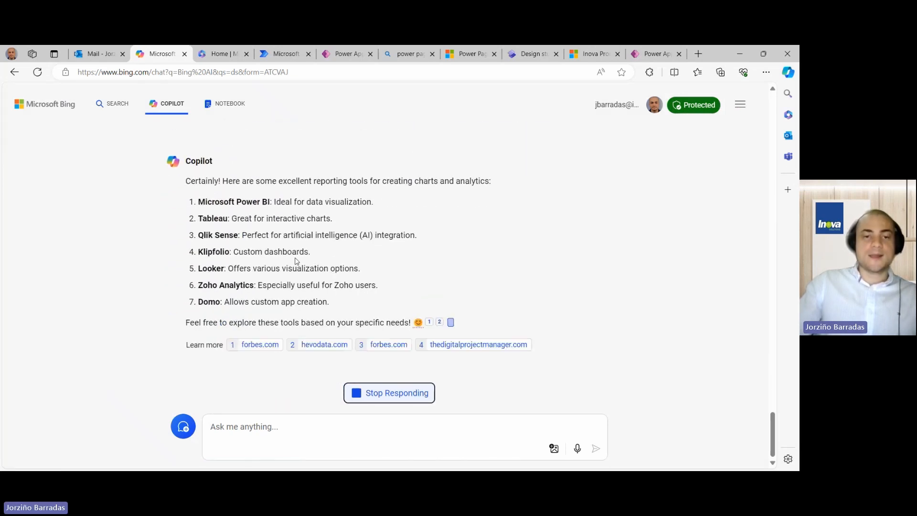
scroll(285, 247, "up", 1)
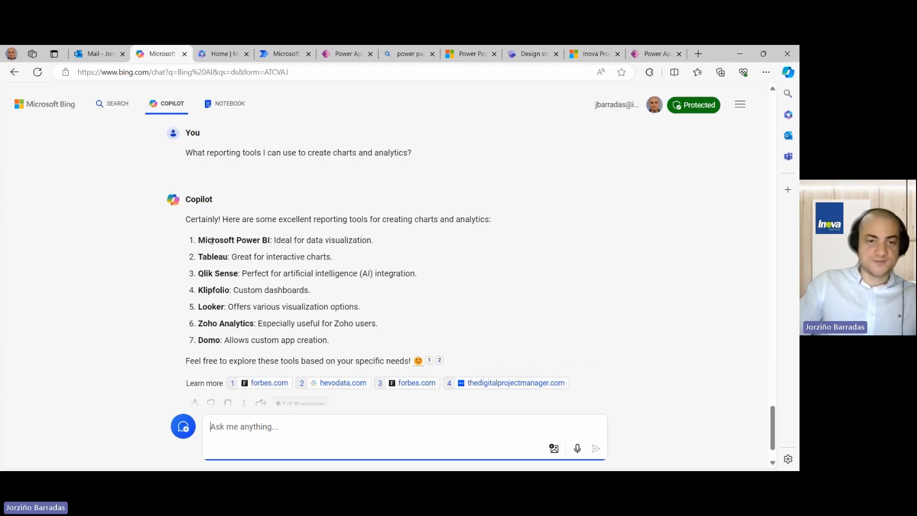
left_click_drag(198, 240, 374, 239)
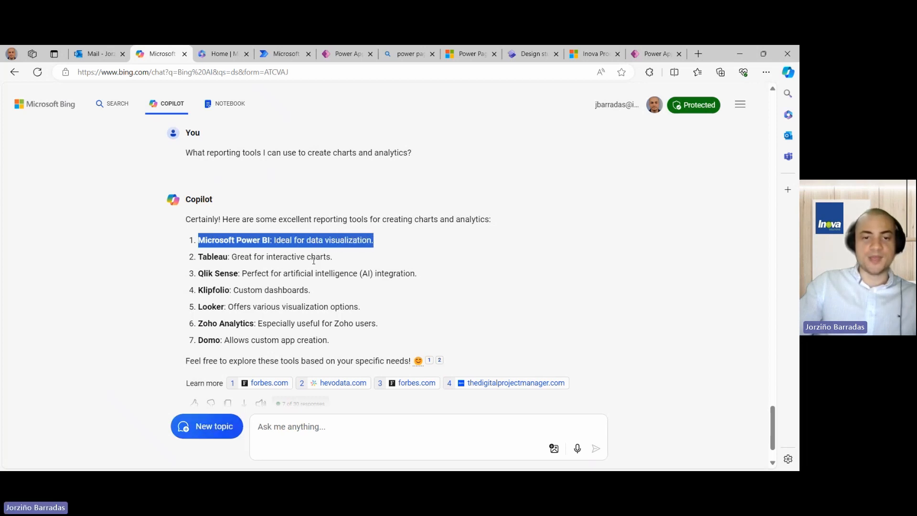
left_click(327, 245)
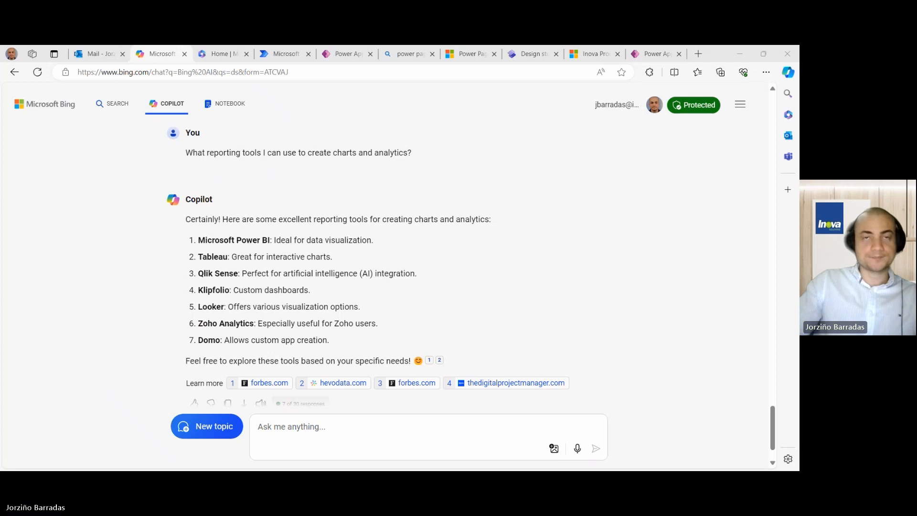
- Ask Bing Copilot how to create Power BI charts from Dataverse data and read the answer
left_click(288, 429)
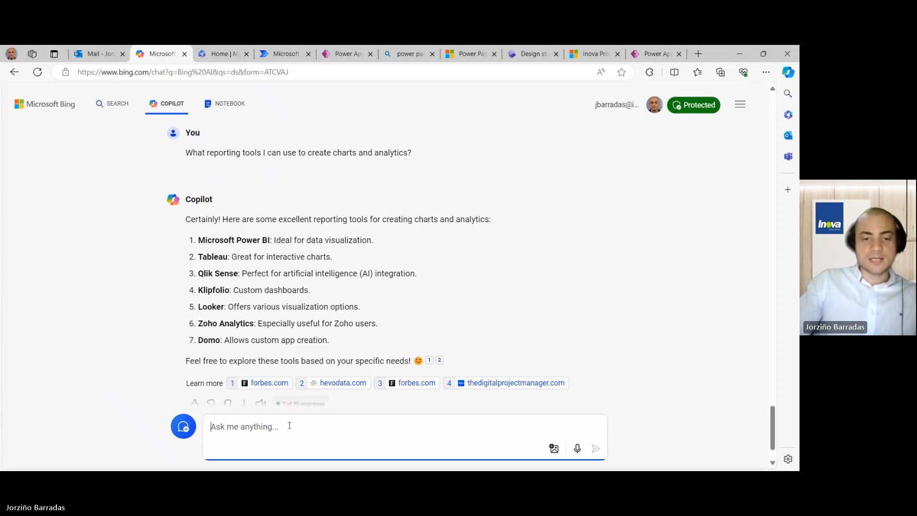
type("How to create charts in Power BI to display Dataverse data?")
key("Return")
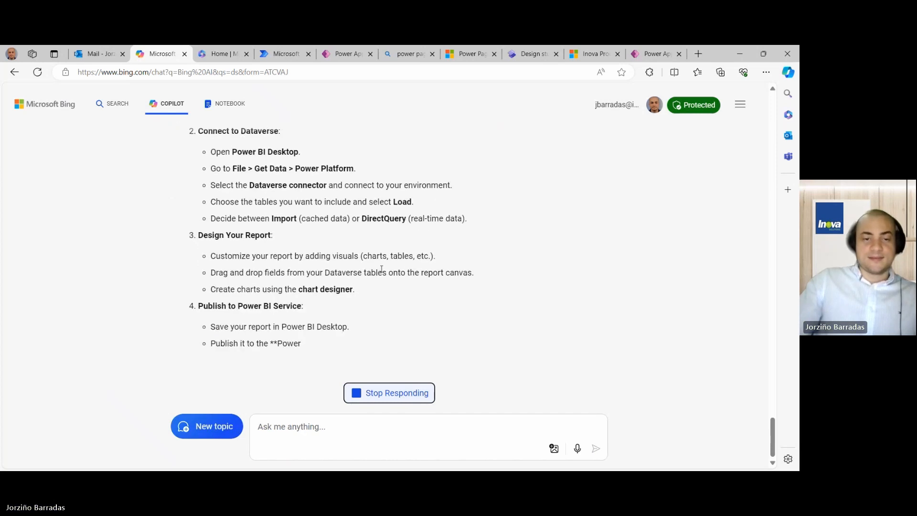
scroll(363, 258, "up", 3)
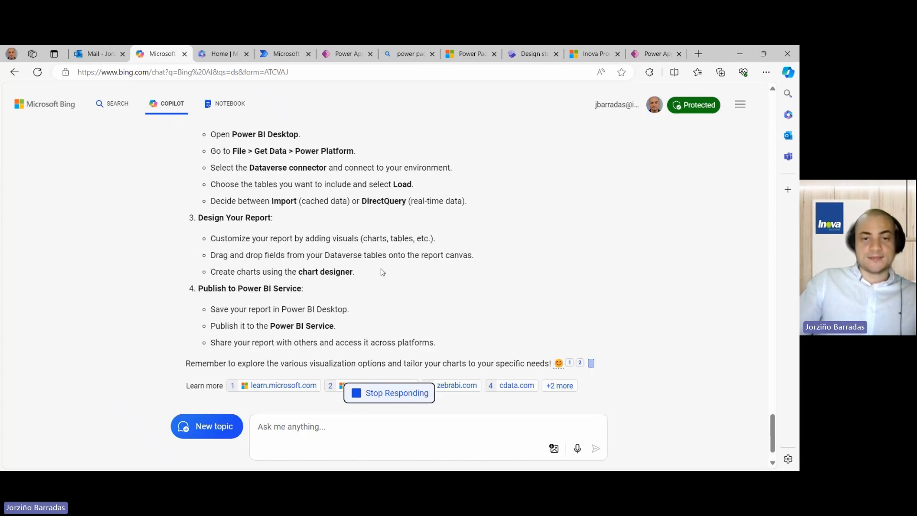
scroll(338, 240, "up", 1)
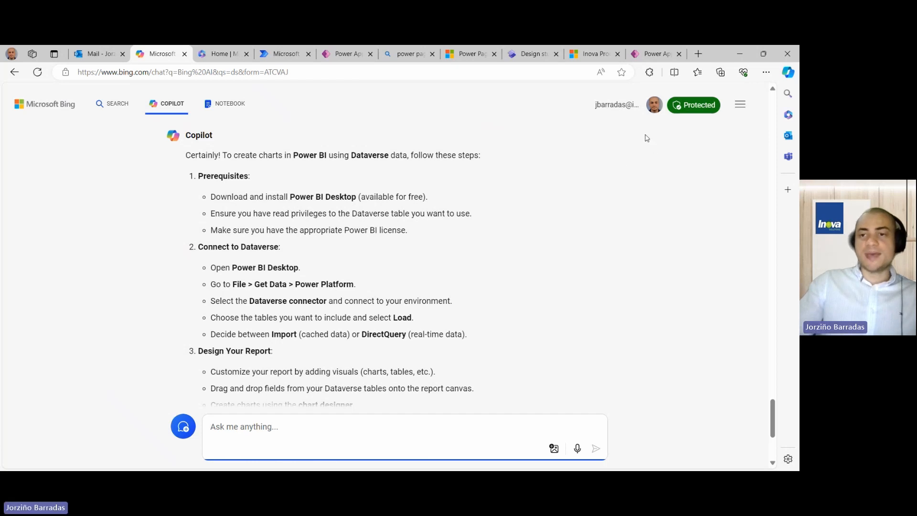
- Search Bing in a new tab for 'download power bi desktop', then close that tab
left_click(698, 54)
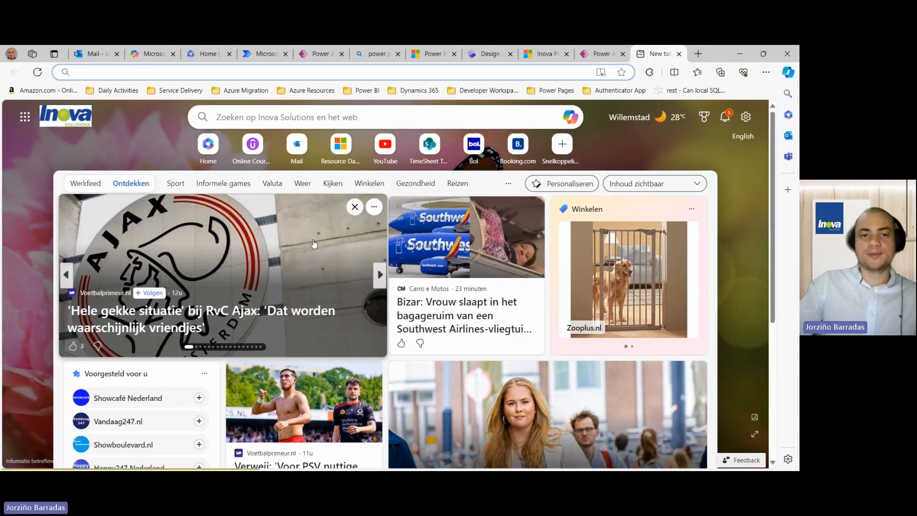
left_click(323, 121)
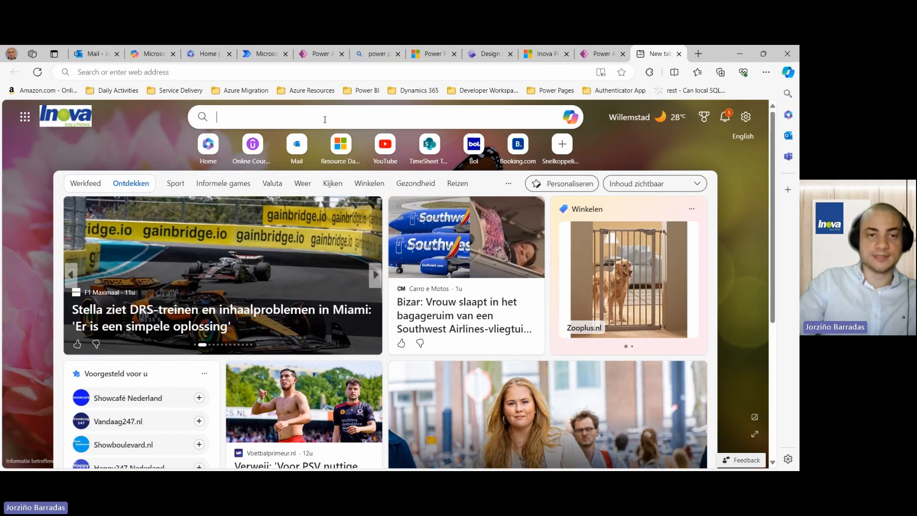
type("download ")
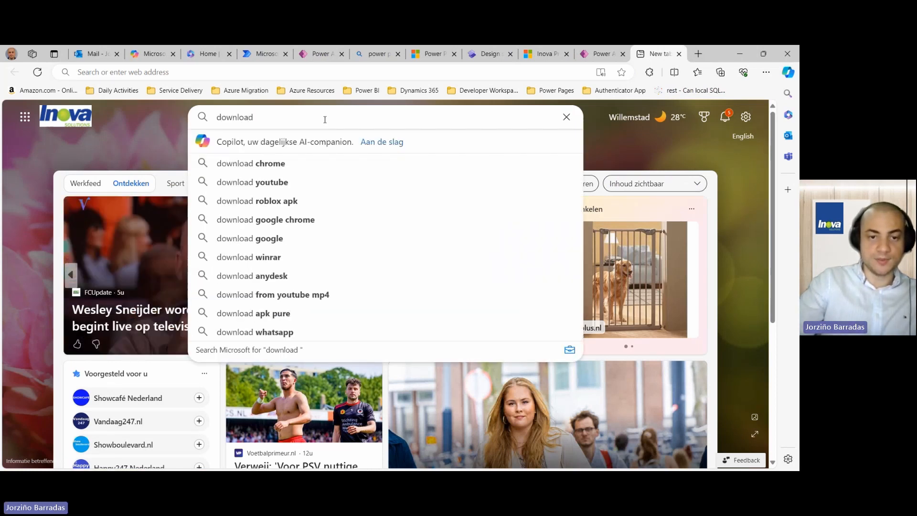
type("power ")
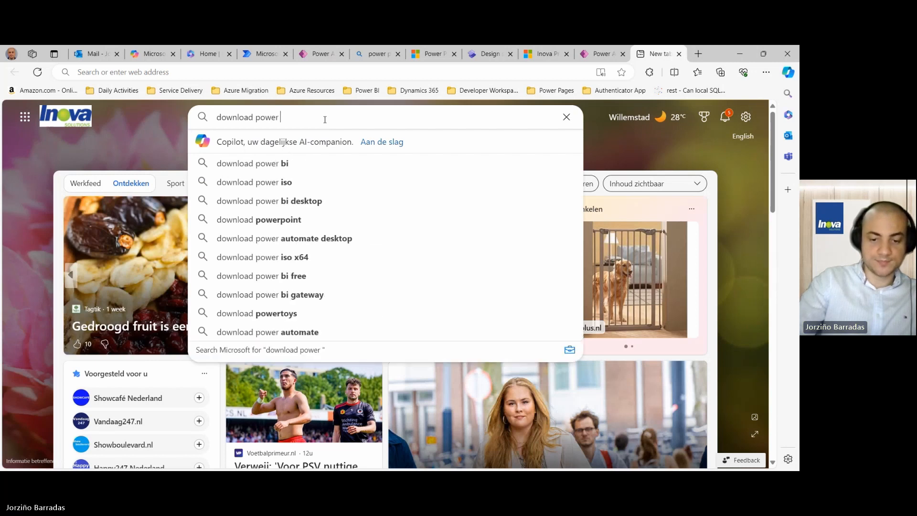
type("bi des")
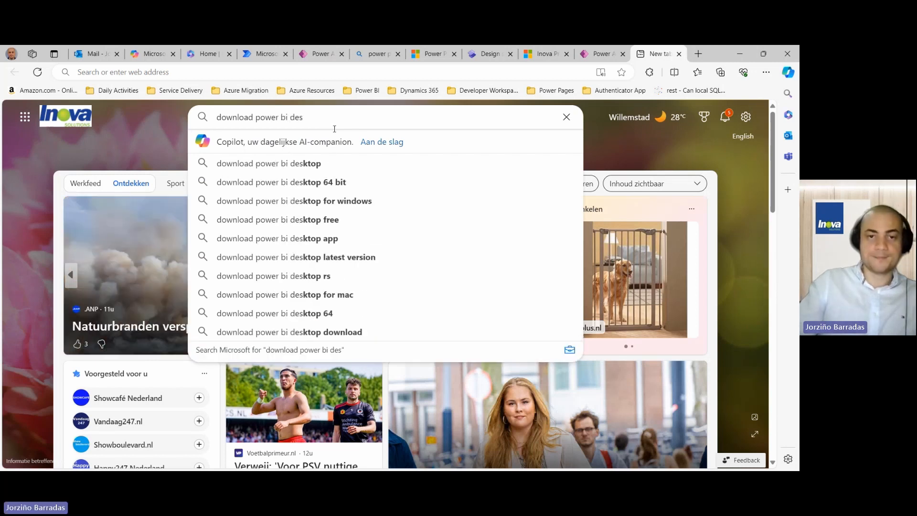
left_click(331, 164)
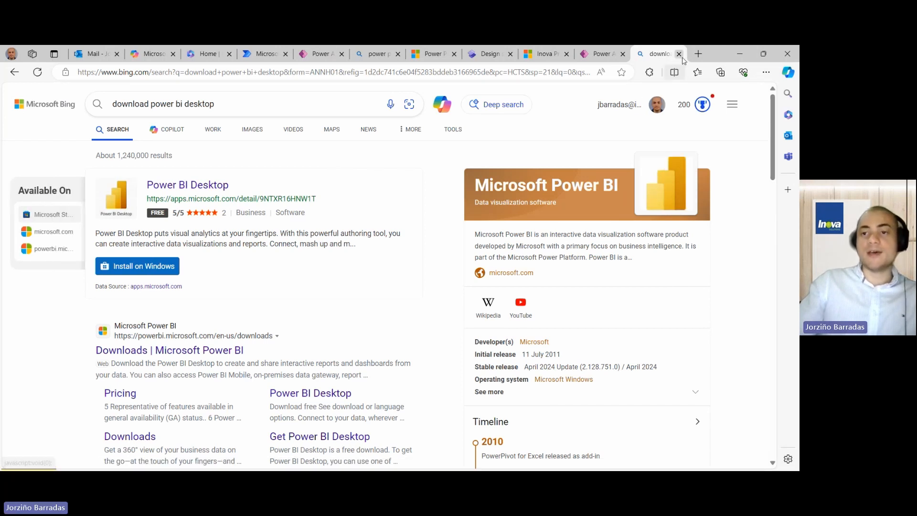
key("ctrl+w")
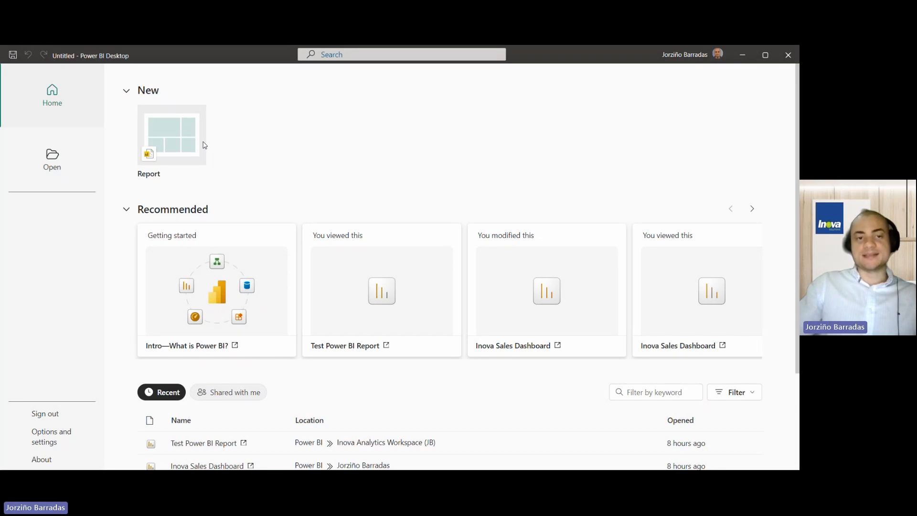
- Start a blank report and choose Dataverse as the data source, listing its environments
left_click(186, 143)
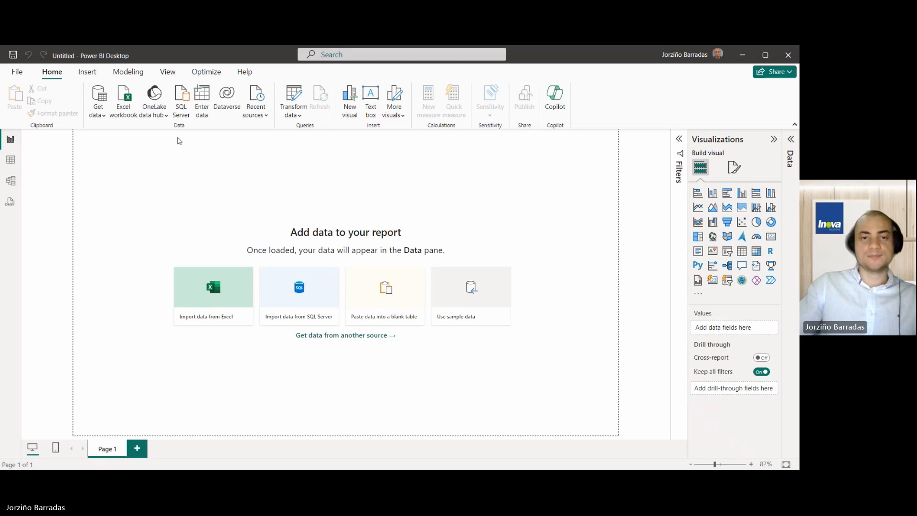
left_click(104, 115)
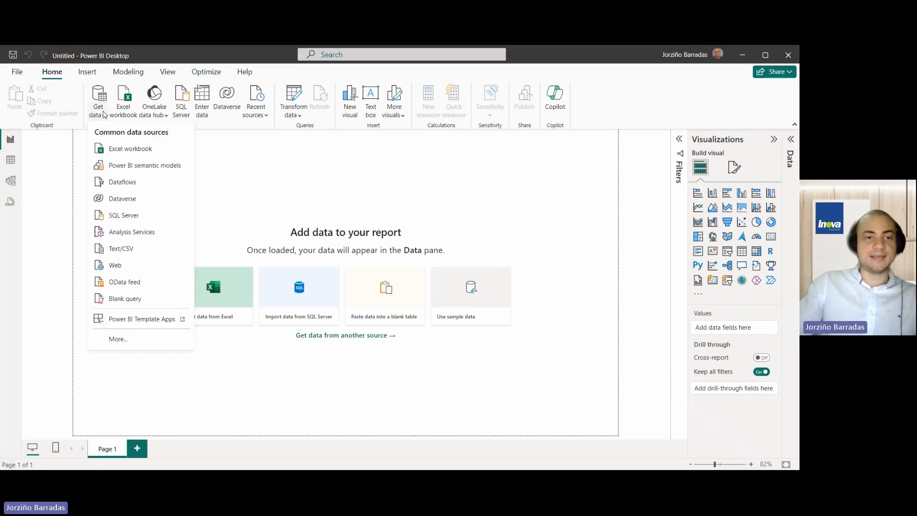
left_click(129, 199)
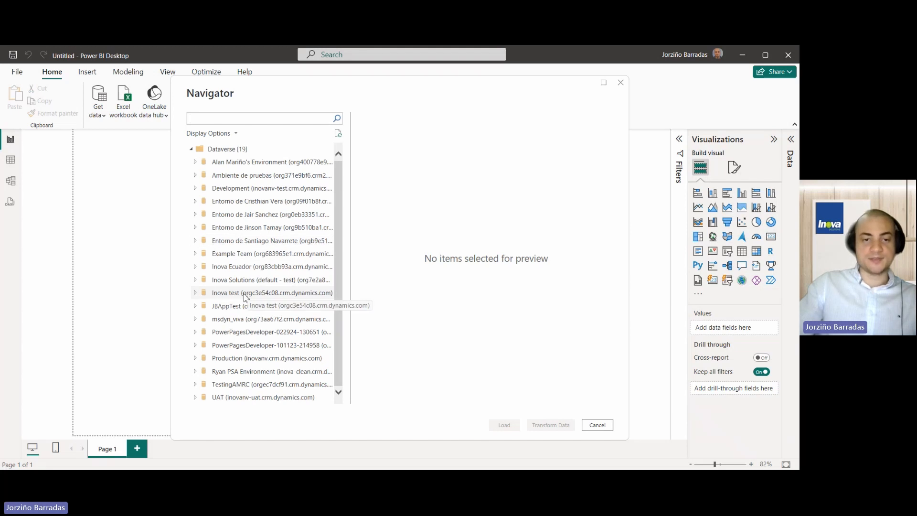
- Select the crd72_orderdetailscopy table from the Inova test environment and proceed to Transform Data
left_click(197, 296)
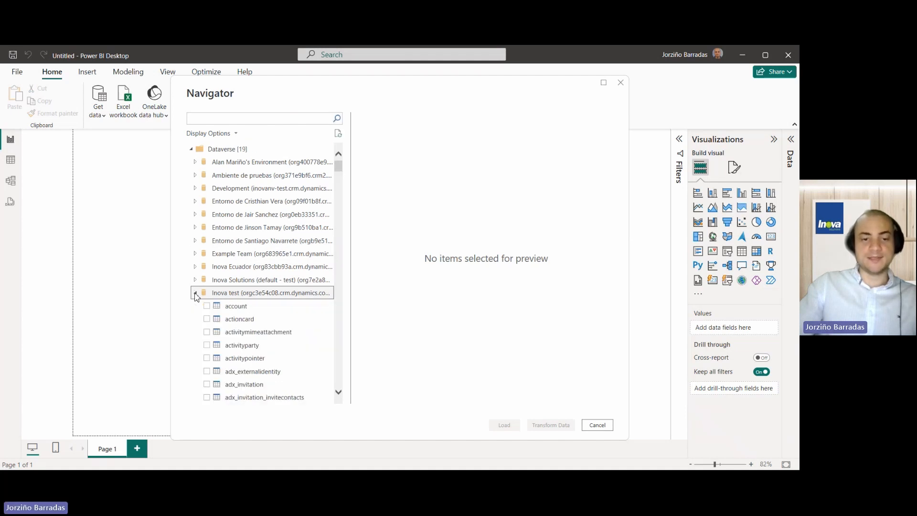
scroll(205, 294, "down", 10)
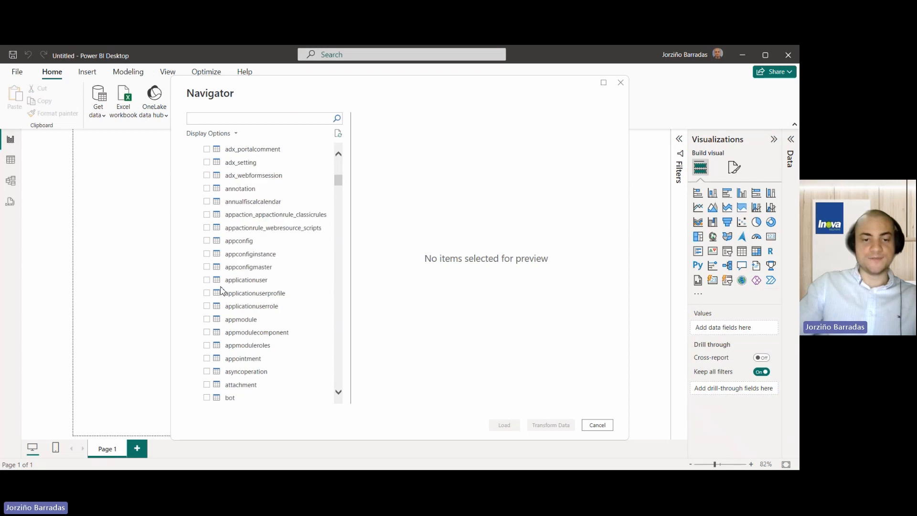
scroll(221, 290, "down", 10)
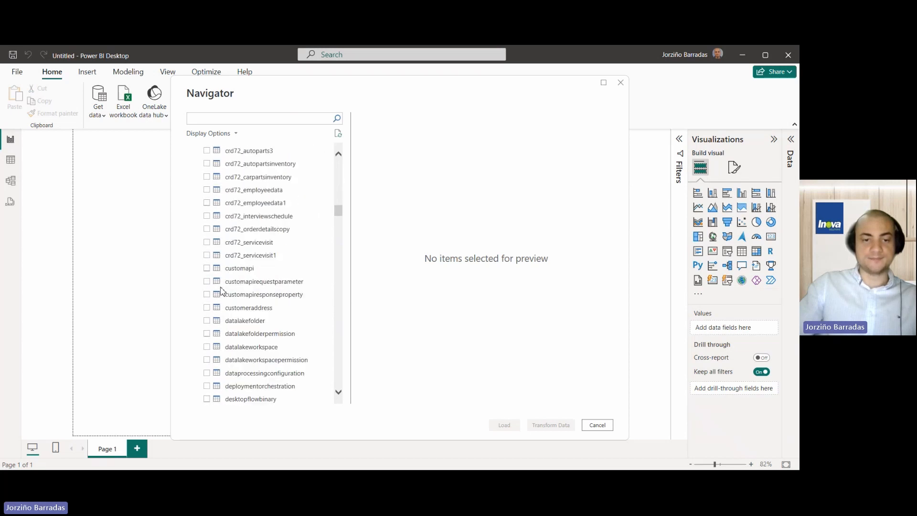
scroll(241, 284, "up", 2)
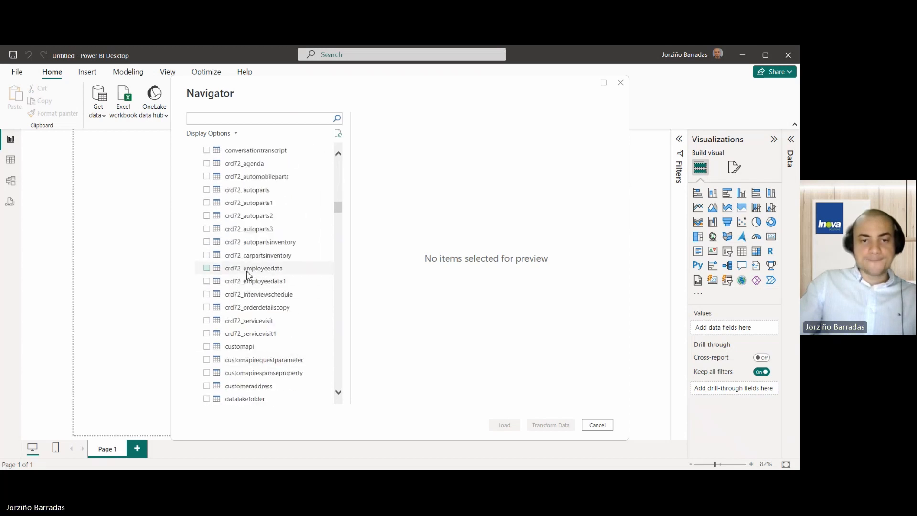
scroll(247, 275, "up", 2)
scroll(247, 275, "down", 2)
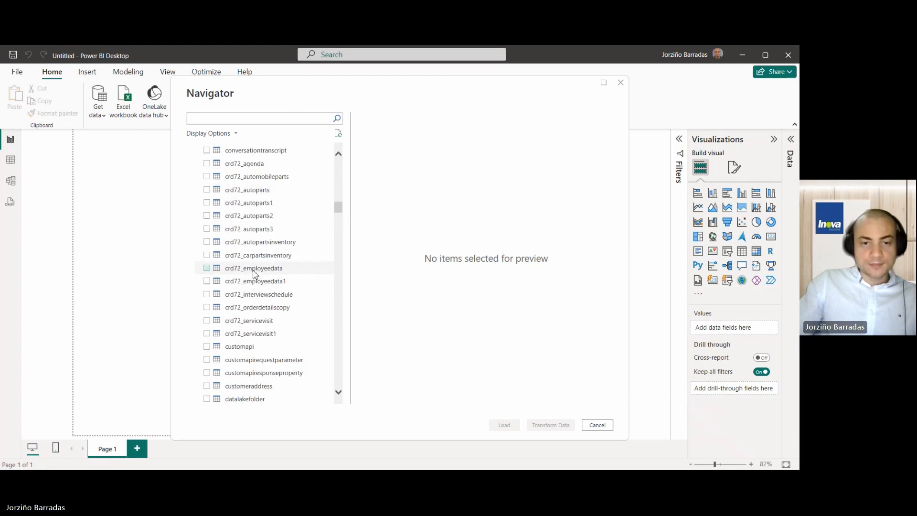
left_click(207, 308)
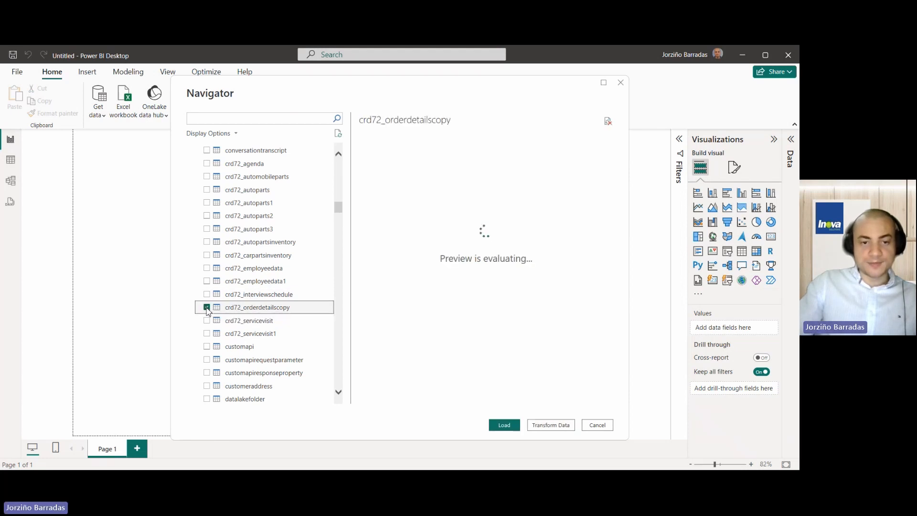
scroll(245, 287, "down", 1)
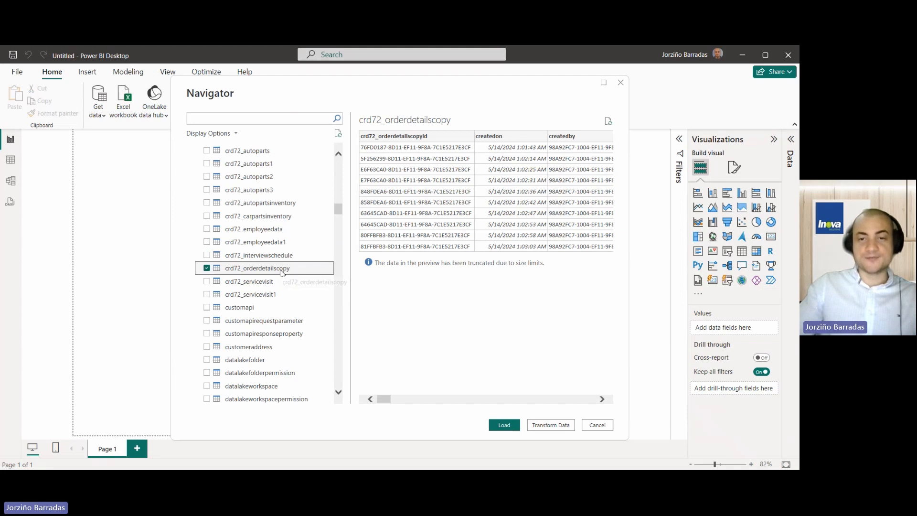
left_click(551, 425)
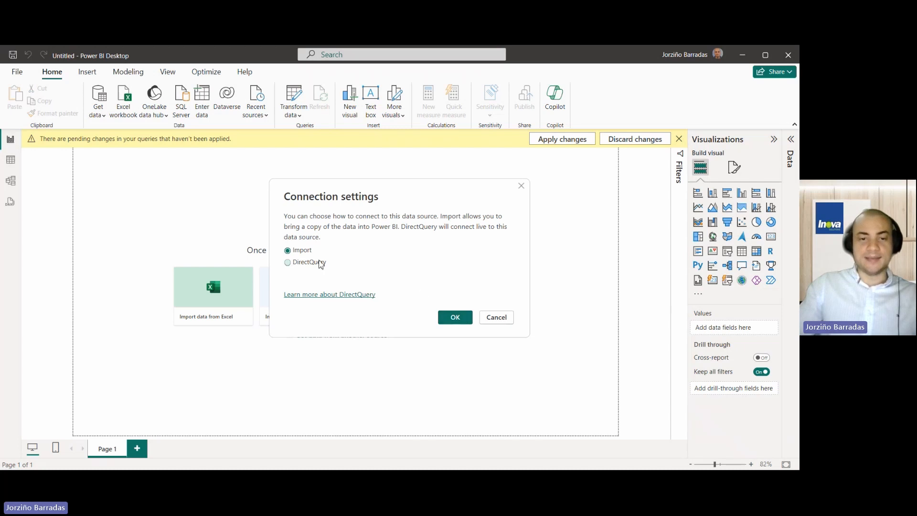
- Confirm Import as the connection mode, then return to Bing Copilot's instructions
left_click(457, 315)
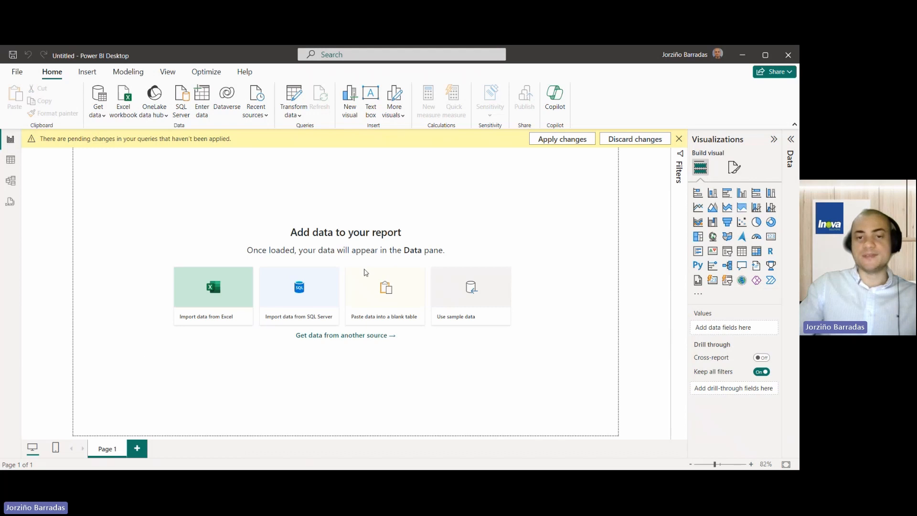
left_click(15, 86)
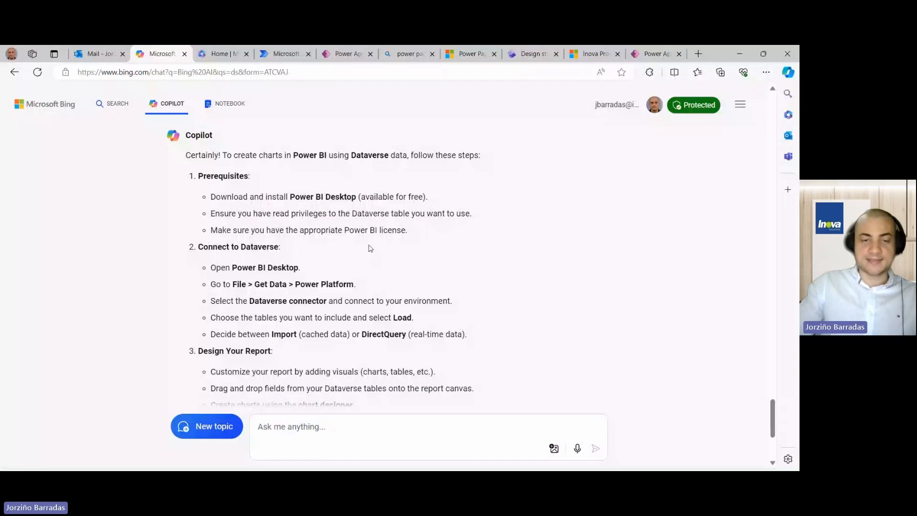
scroll(361, 262, "down", 2)
scroll(362, 263, "up", 4)
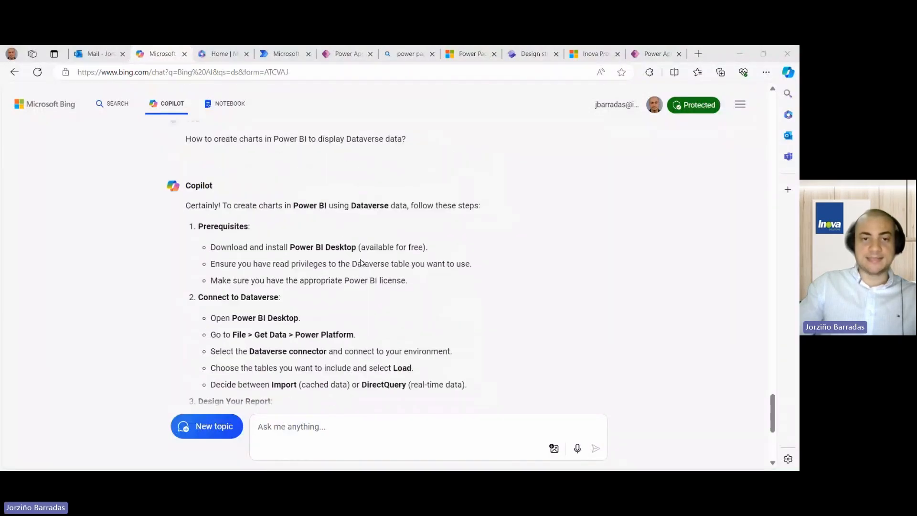
scroll(359, 262, "down", 2)
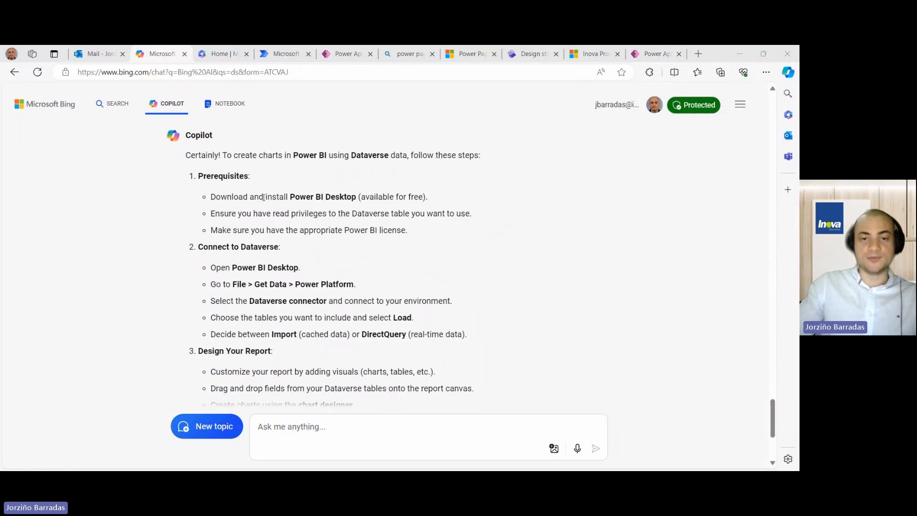
scroll(342, 208, "down", 2)
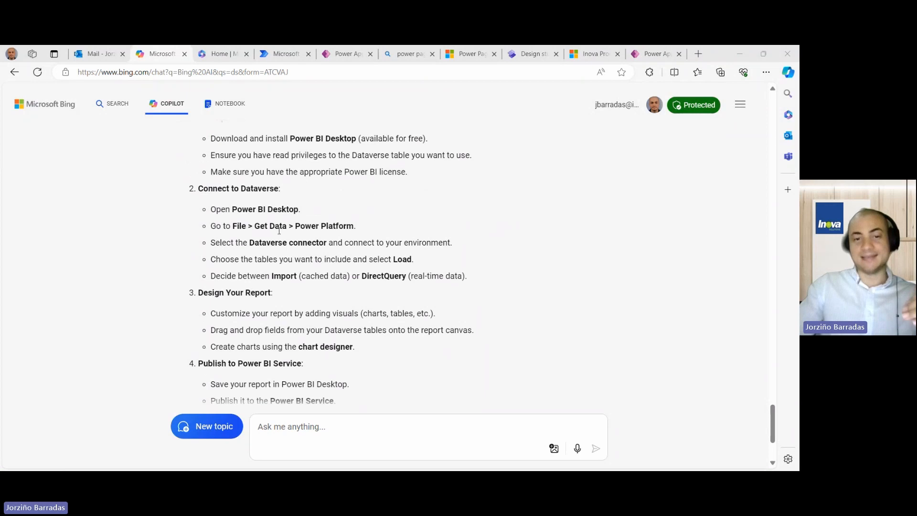
scroll(295, 214, "down", 2)
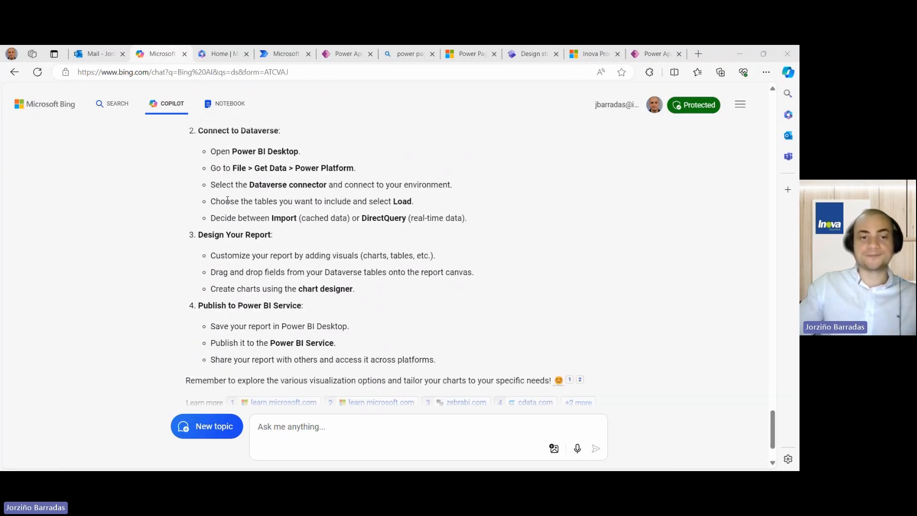
left_click_drag(210, 201, 409, 204)
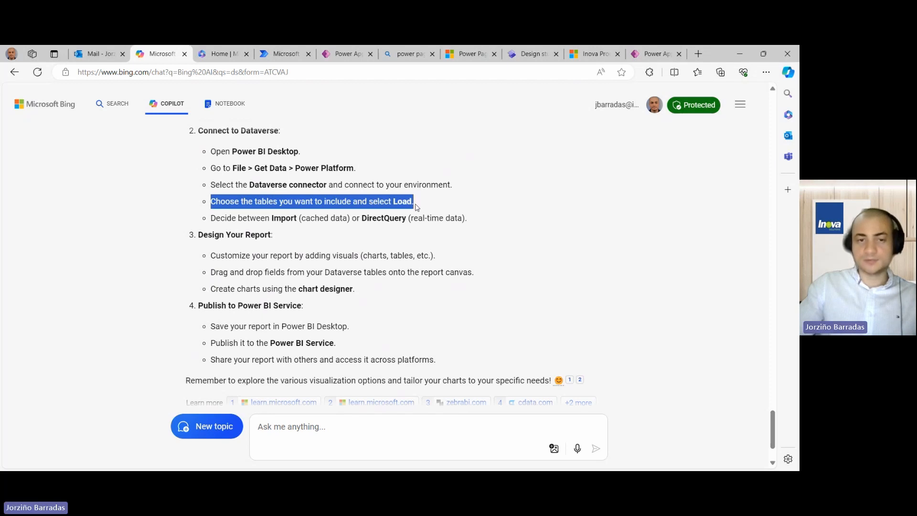
left_click_drag(211, 221, 460, 219)
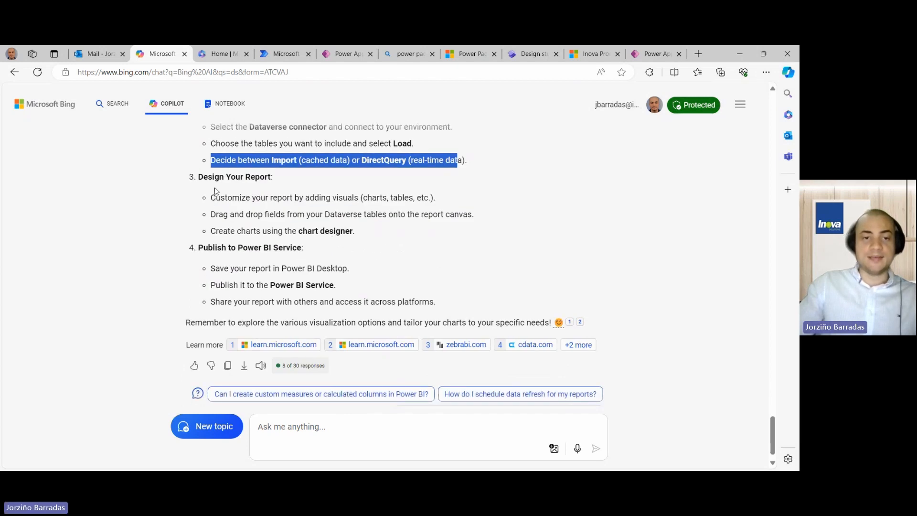
left_click_drag(201, 177, 272, 178)
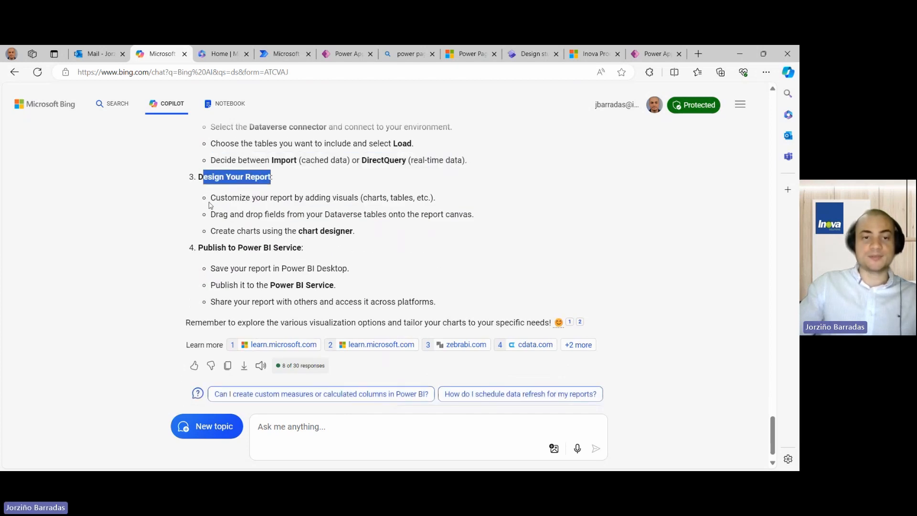
left_click_drag(216, 198, 434, 198)
left_click_drag(210, 215, 473, 223)
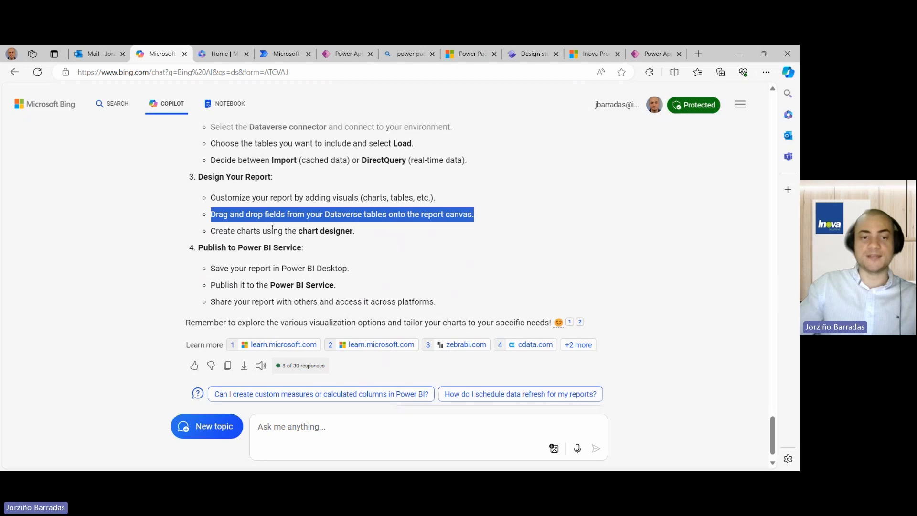
left_click_drag(212, 232, 352, 232)
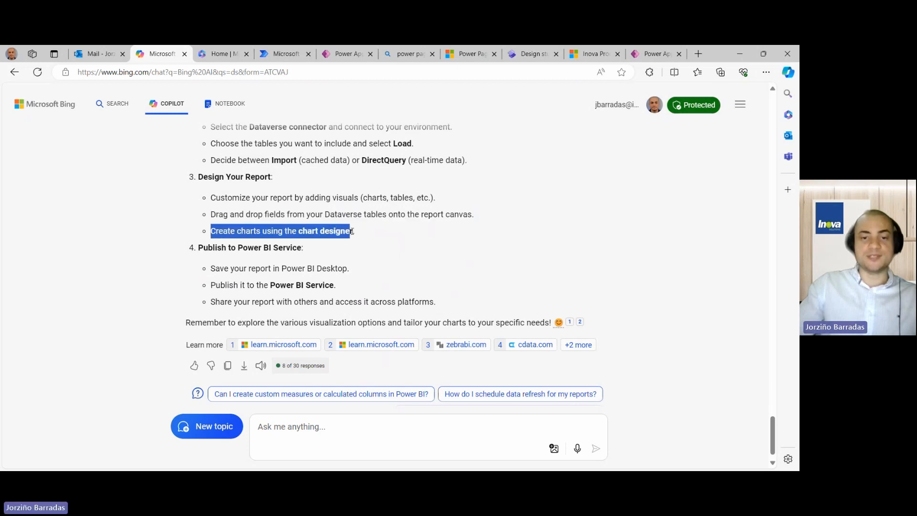
left_click(362, 263)
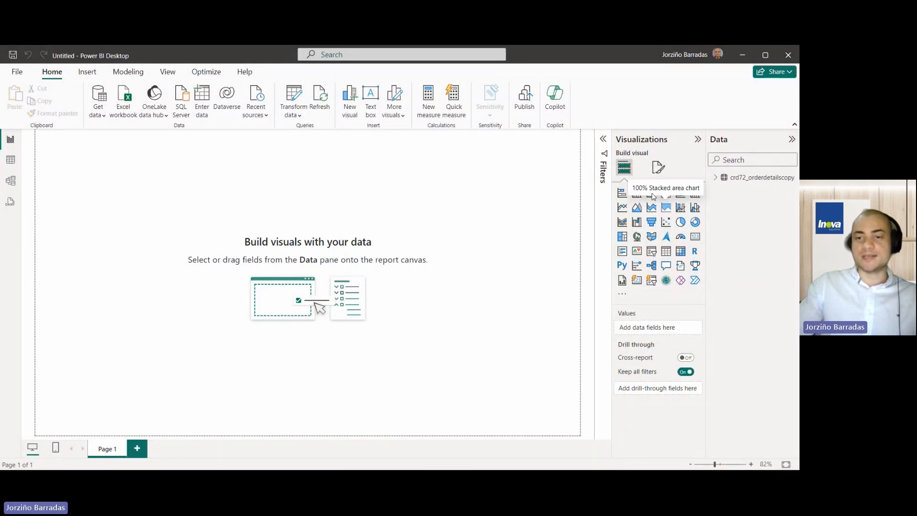
- Add a pie chart, enlarge it, and show the crd72_orderdetailscopy table's fields
left_click(680, 222)
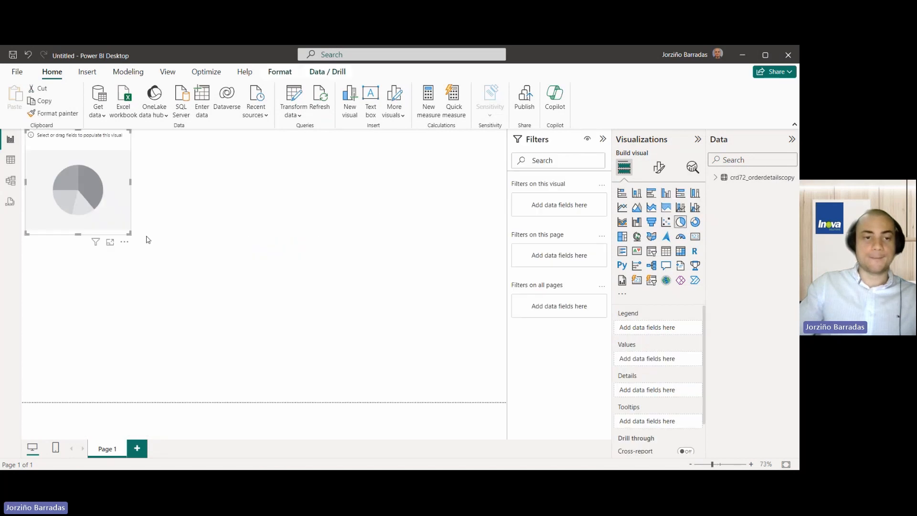
left_click_drag(128, 234, 262, 263)
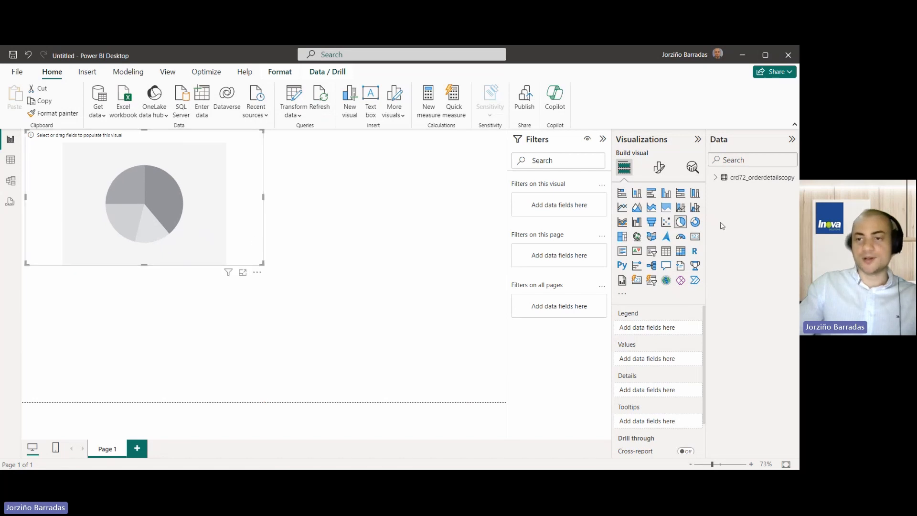
left_click(732, 181)
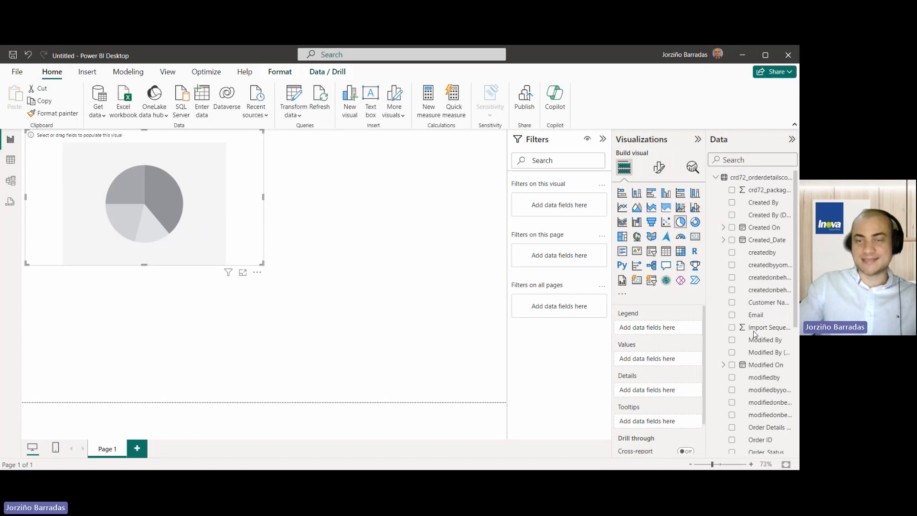
scroll(742, 314, "down", 3)
scroll(742, 314, "down", 3)
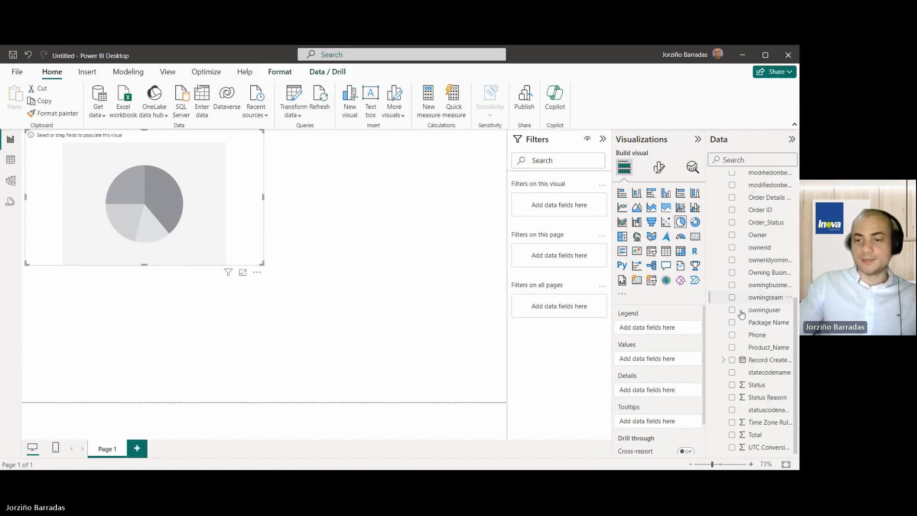
scroll(755, 377, "up", 3)
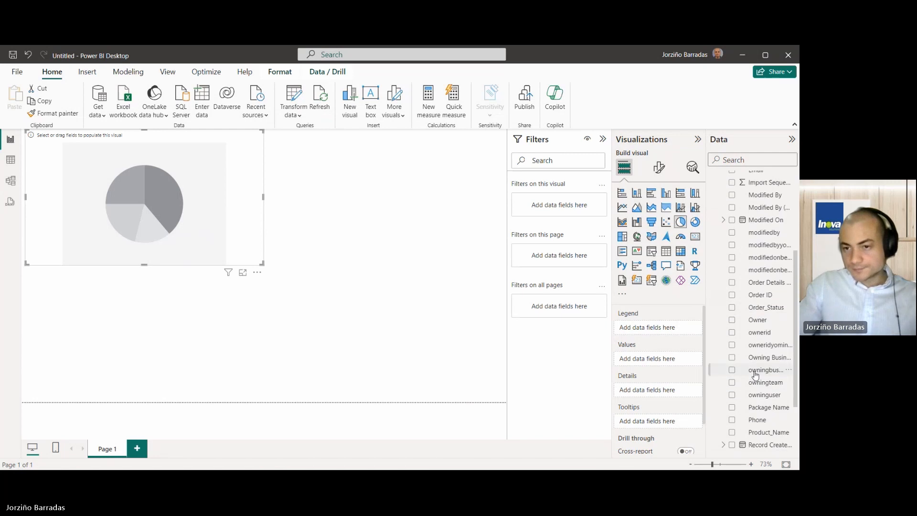
scroll(755, 375, "down", 3)
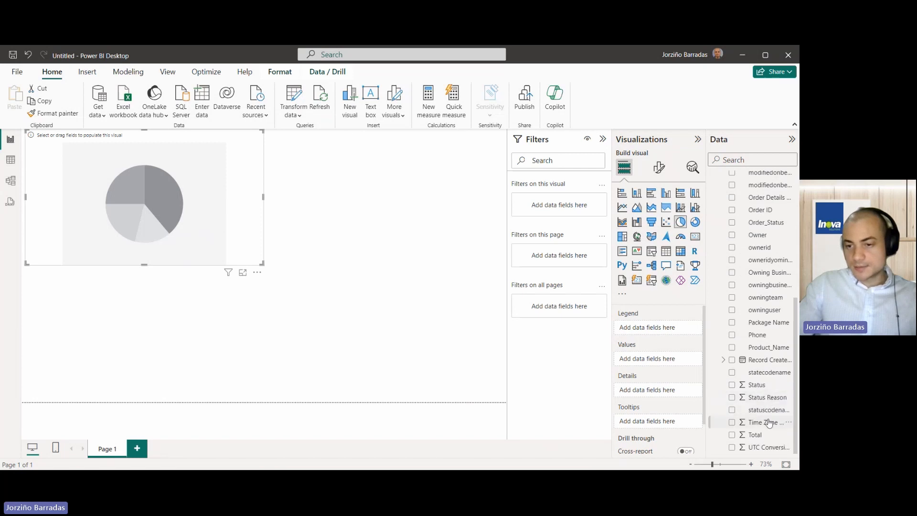
scroll(764, 367, "up", 1)
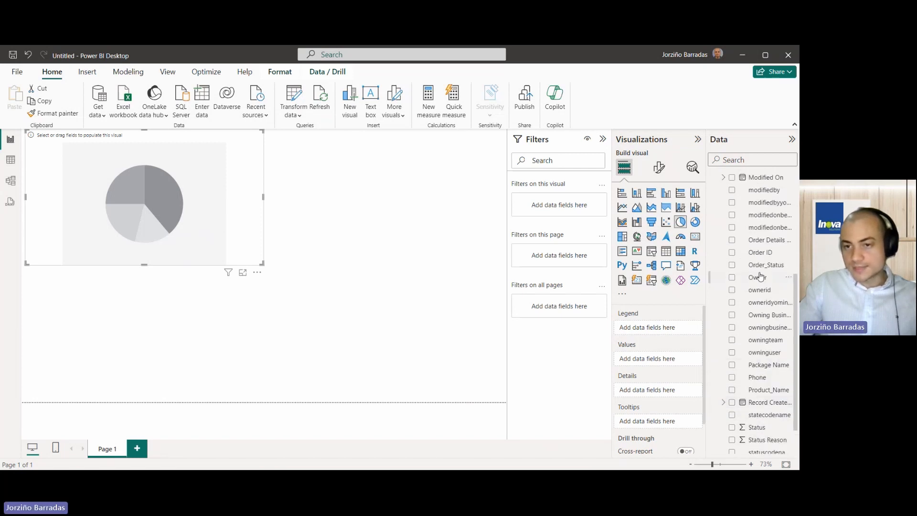
- Put Order_Status in Legend and Order ID in Values: Completed 7, In progress 3, Open 2
left_click_drag(765, 269, 667, 334)
scroll(760, 311, "up", 1)
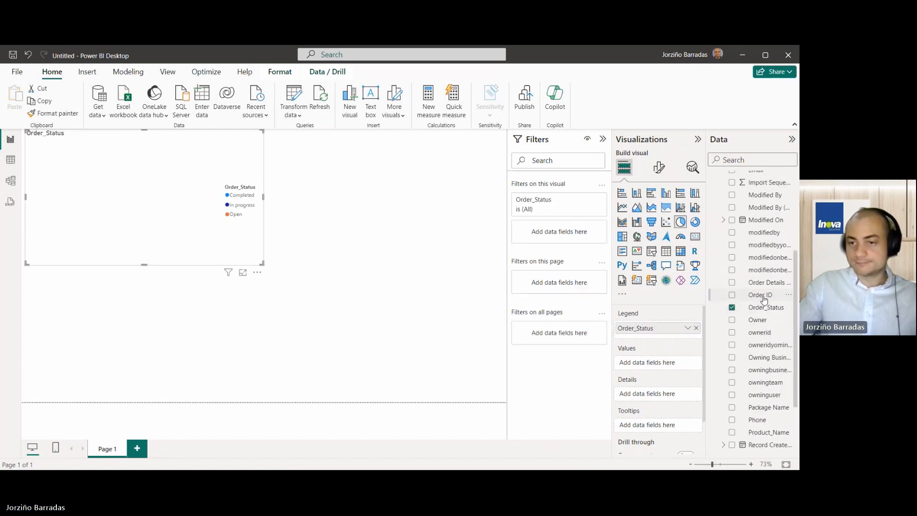
left_click_drag(754, 296, 672, 365)
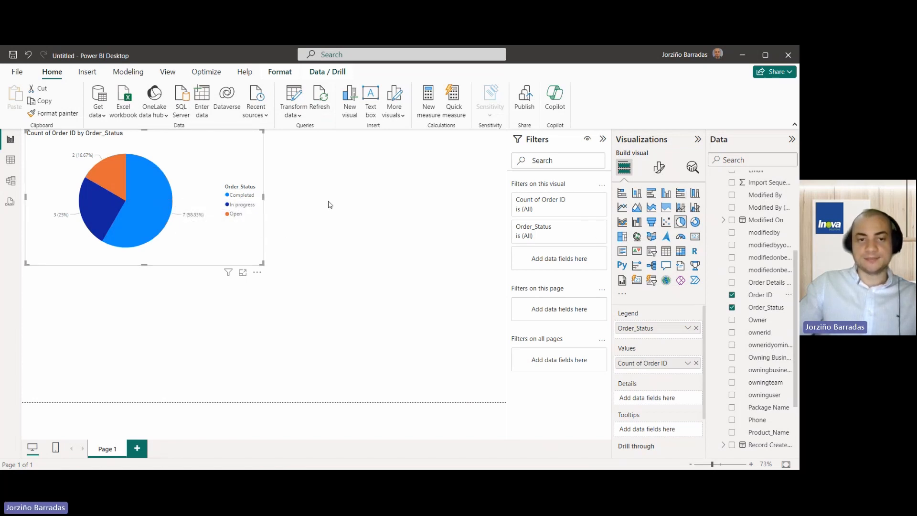
left_click(436, 290)
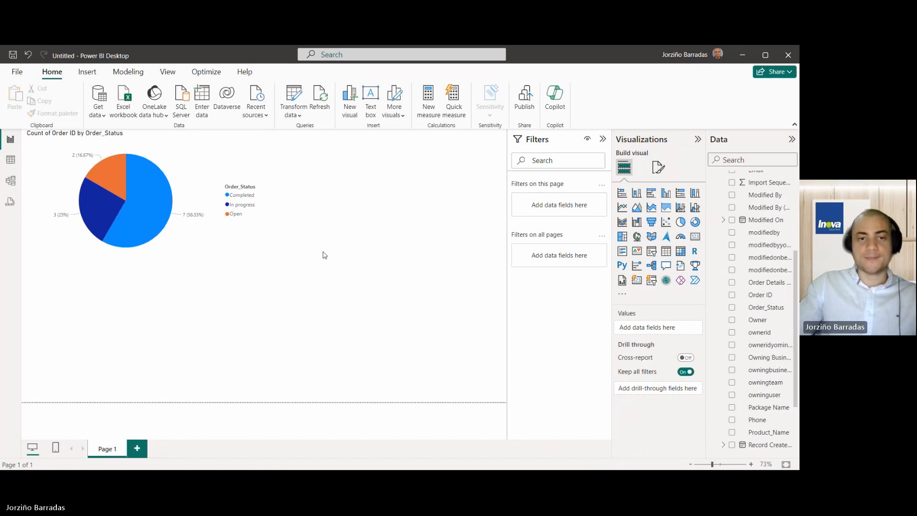
- Place a bar chart right of the pie with Product_Name on Y-axis and Count of Order ID on X-axis
left_click(264, 175)
left_click(333, 180)
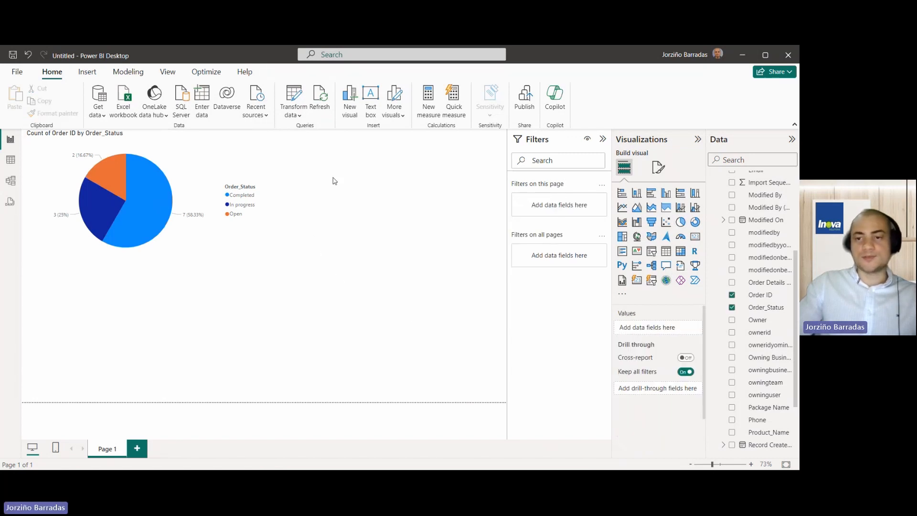
left_click(656, 194)
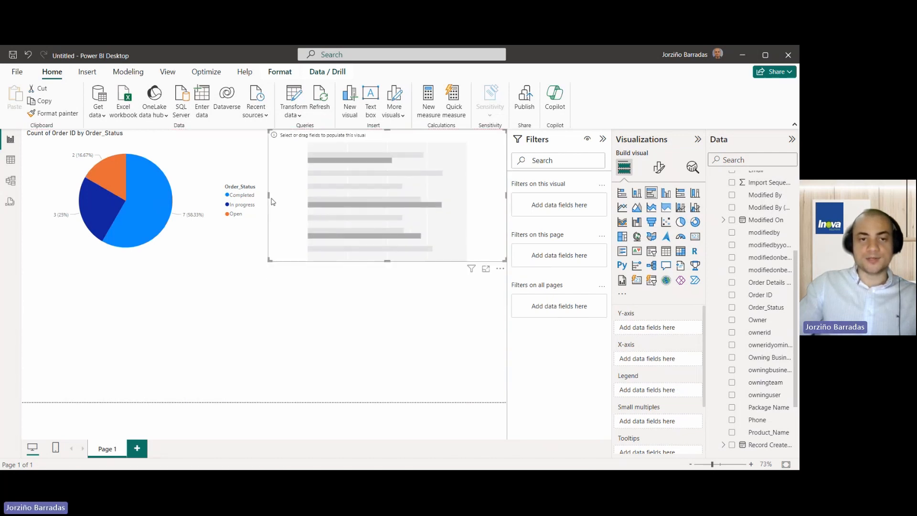
mouse_move(268, 198)
left_mouse_down()
mouse_move(306, 199)
mouse_move(264, 200)
left_mouse_up()
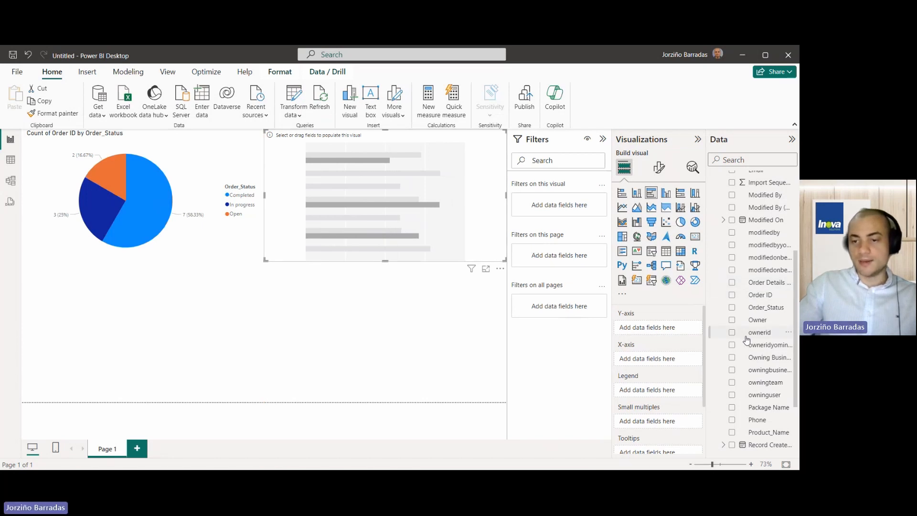
scroll(746, 342, "down", 2)
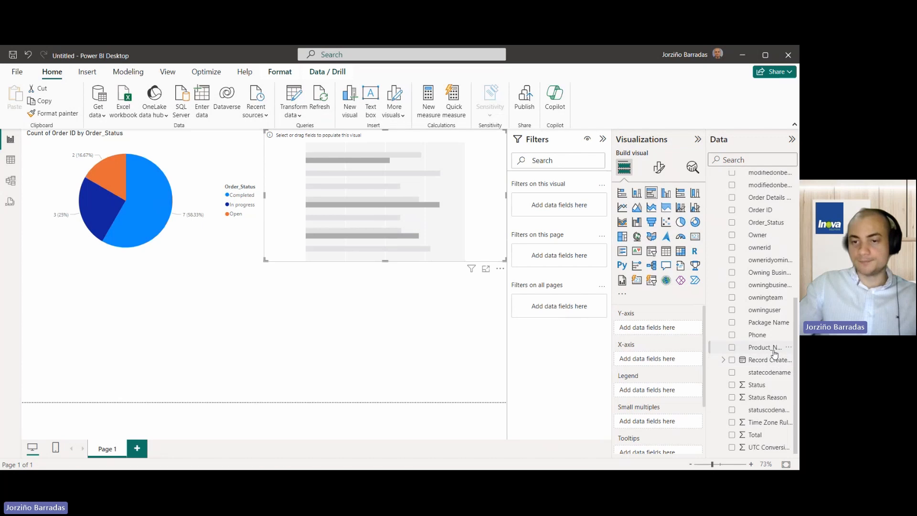
left_click_drag(773, 351, 682, 334)
scroll(773, 317, "up", 1)
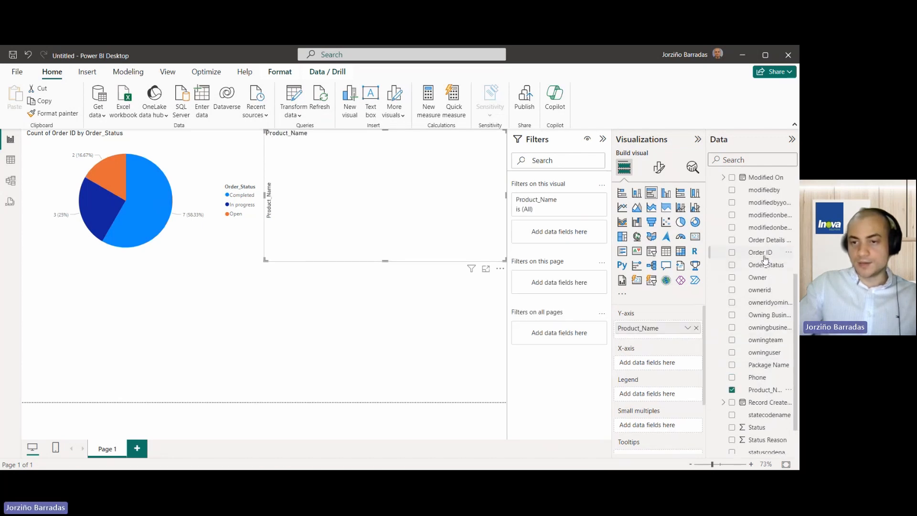
left_click_drag(682, 364, 679, 364)
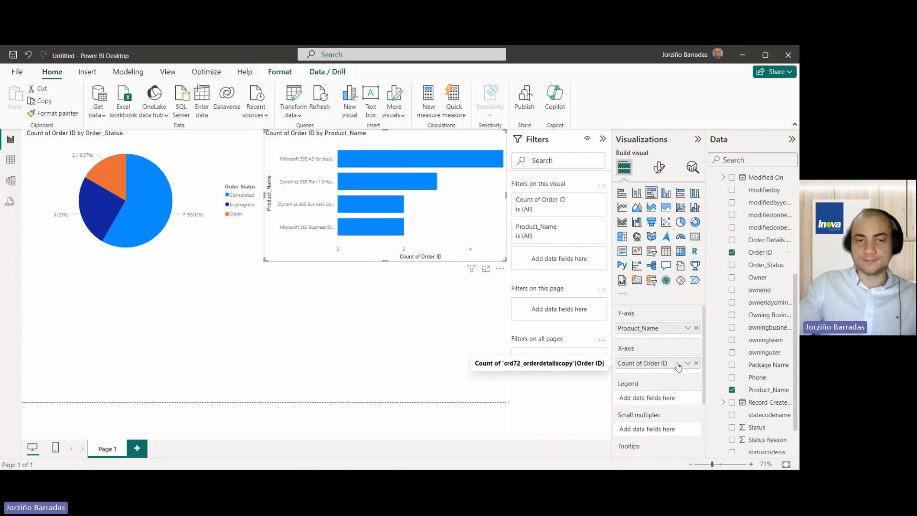
left_click(406, 318)
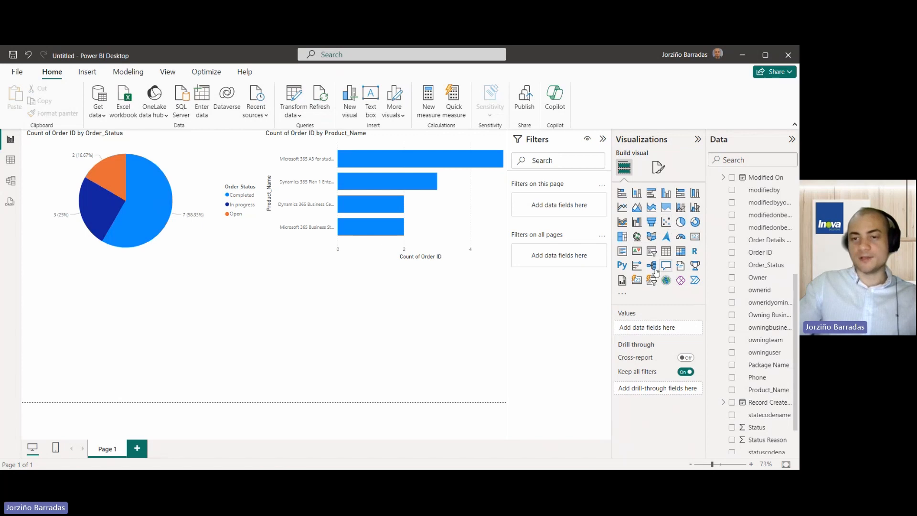
- Add a plain area chart and widen it across the whole page
left_click(652, 208)
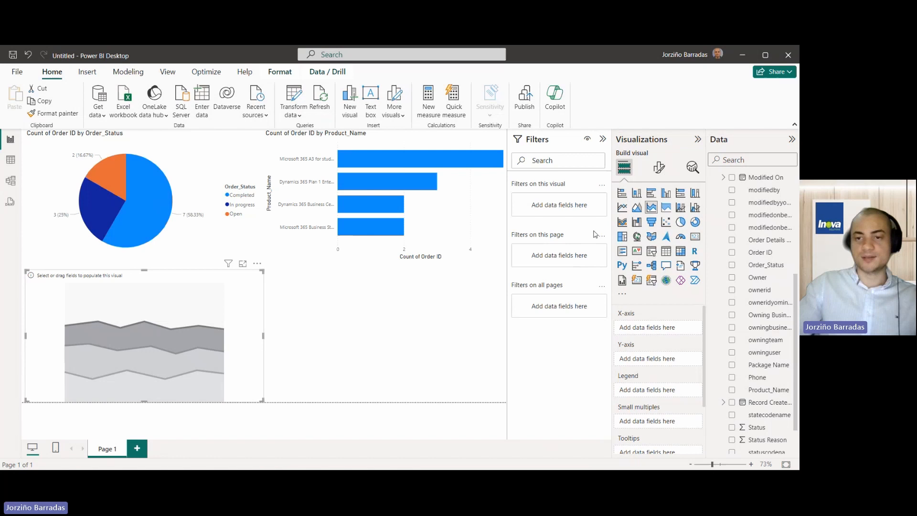
left_click(637, 208)
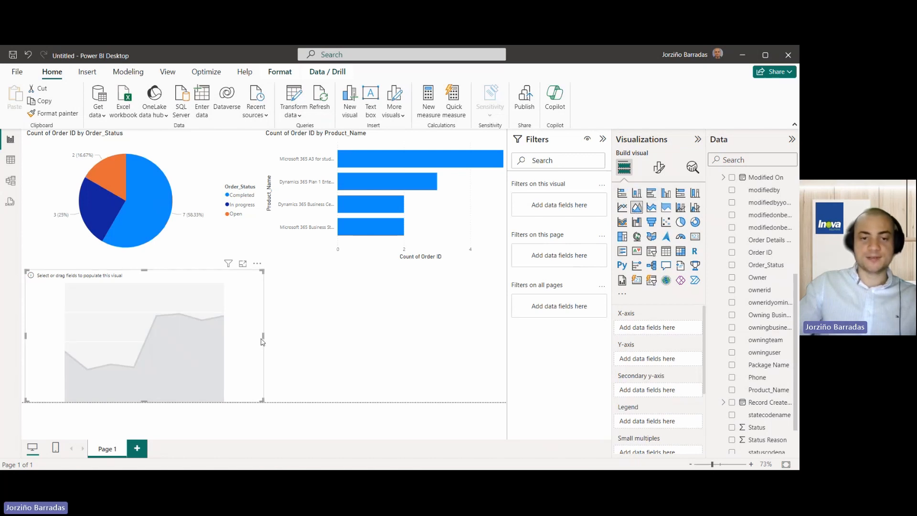
left_click_drag(262, 338, 582, 298)
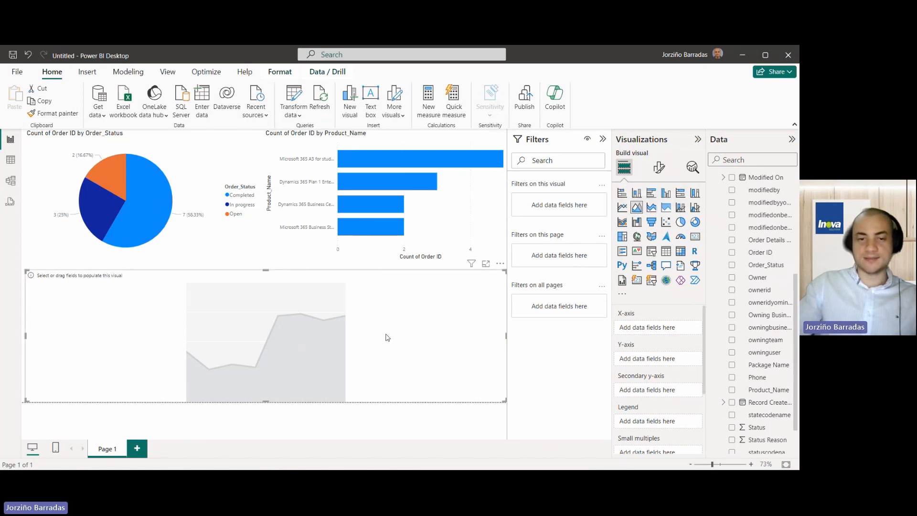
scroll(770, 403, "down", 2)
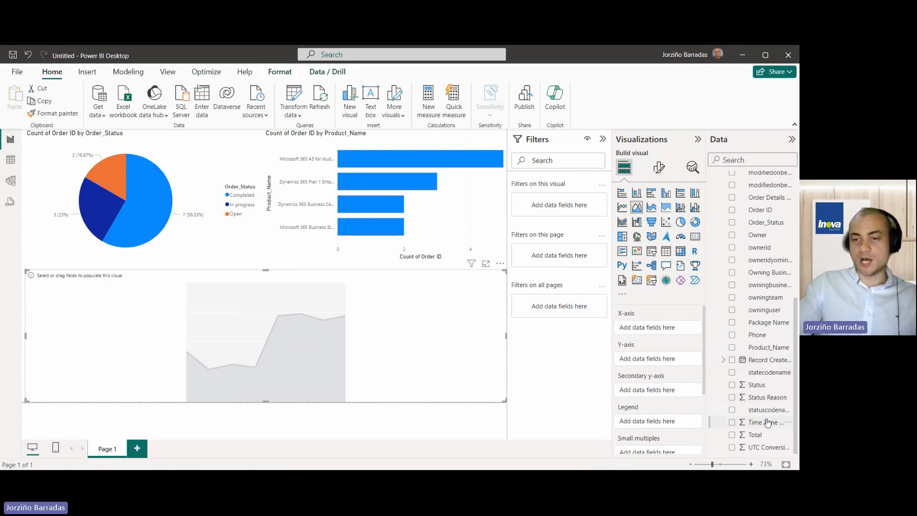
scroll(768, 422, "up", 4)
scroll(767, 420, "up", 7)
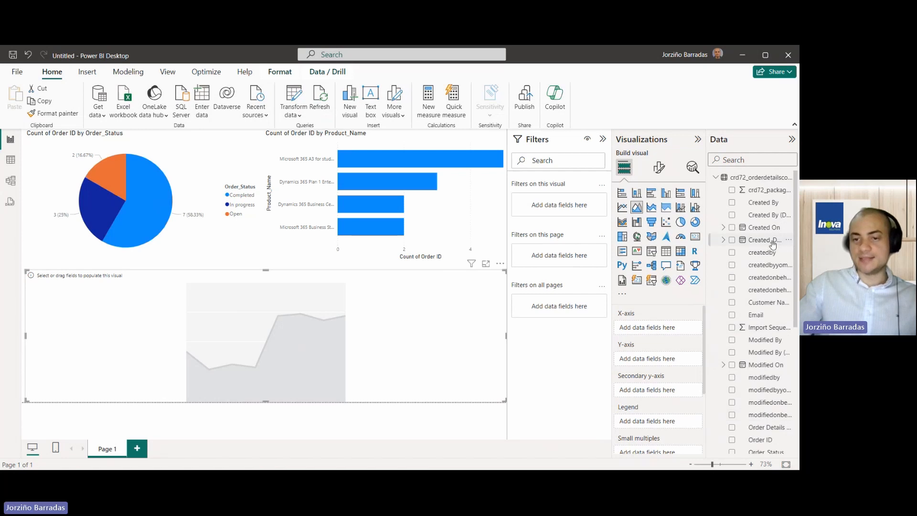
- Plot Count of Order ID by Created_Date, removing Year, Quarter and Month to show days only
left_click_drag(677, 333, 677, 333)
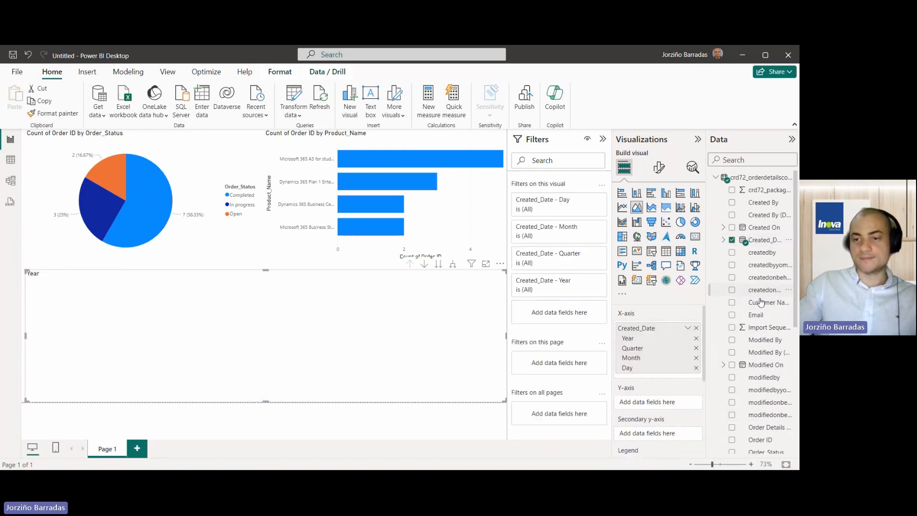
scroll(762, 356, "down", 2)
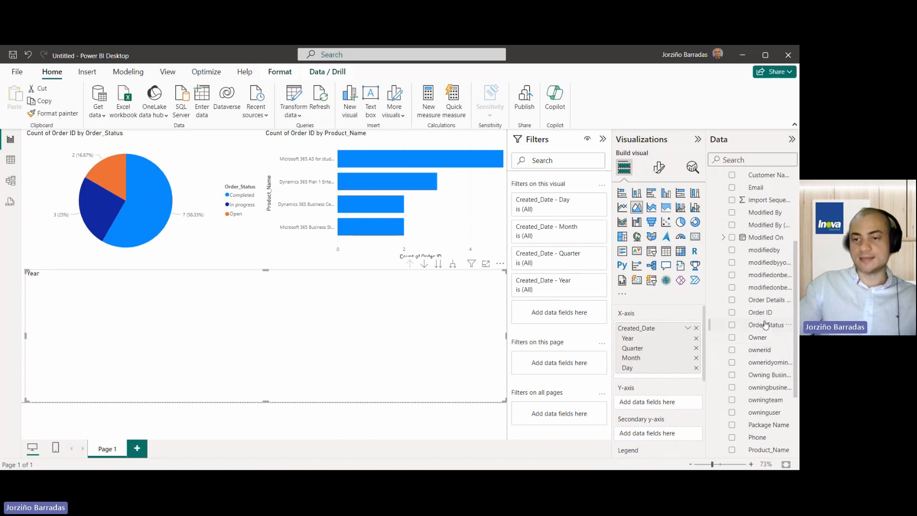
left_click_drag(674, 406, 672, 405)
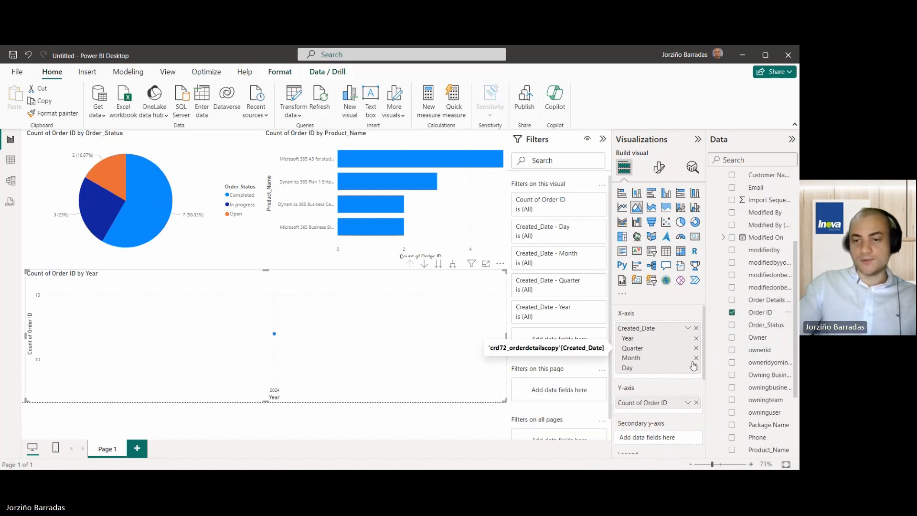
left_click(696, 338)
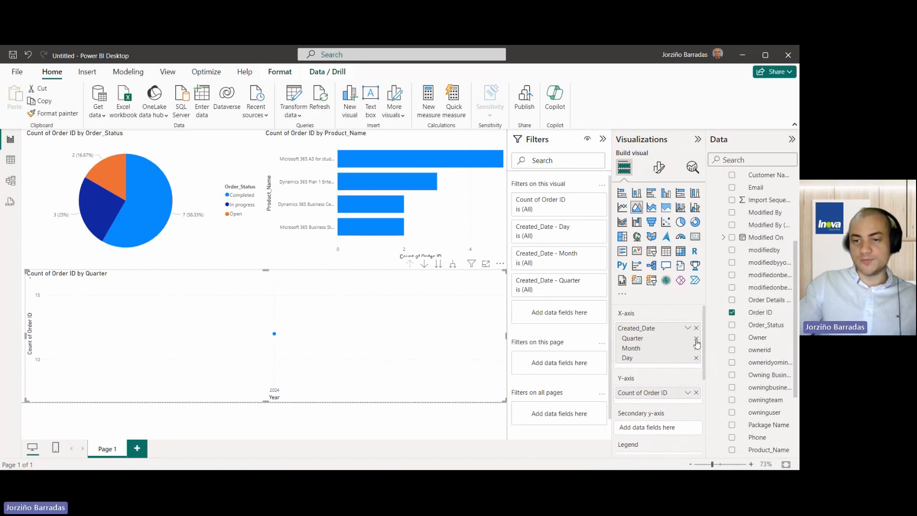
left_click(696, 338)
left_click(695, 338)
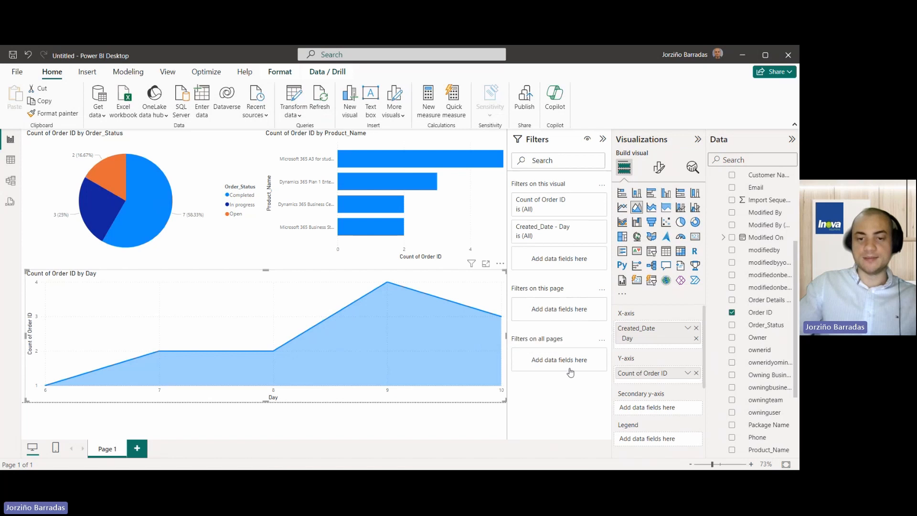
mouse_move(52, 379)
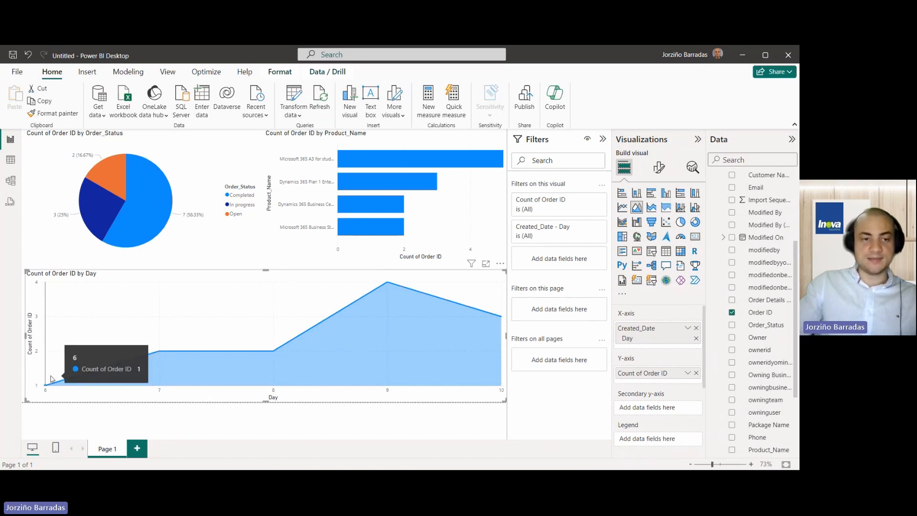